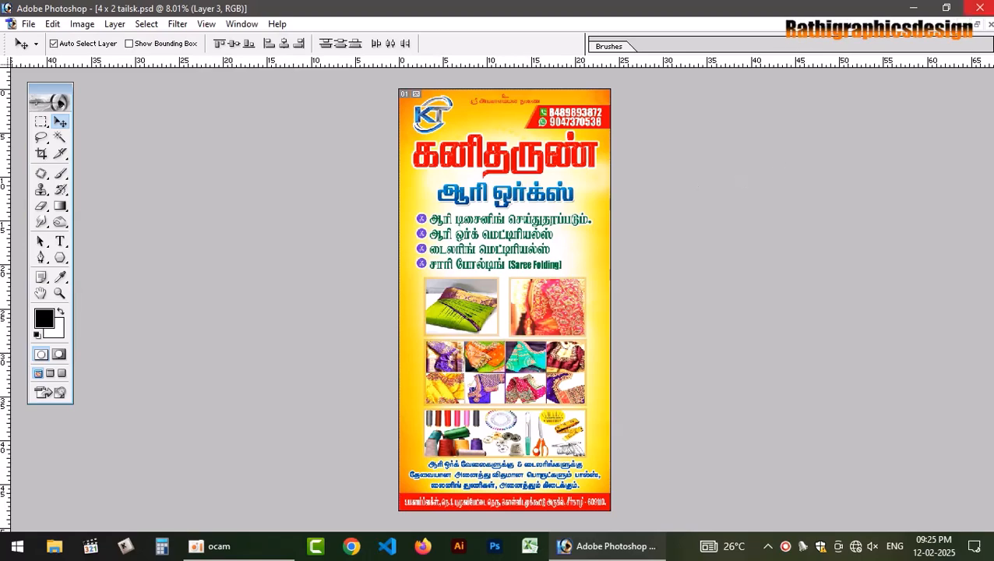
- Start a new document with the width set to 48 inches and the height to 24 inches
left_click(981, 24)
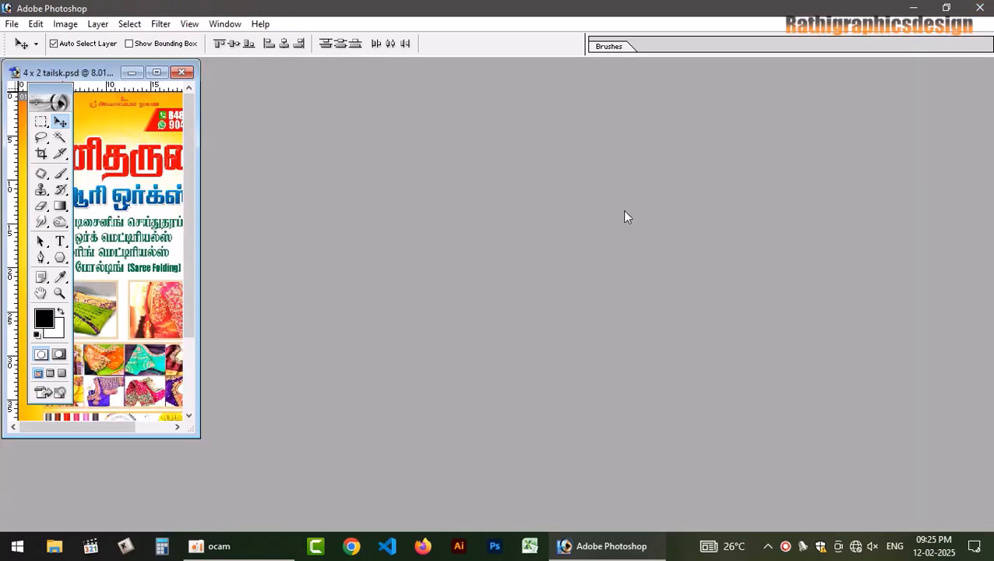
key("ctrl+n")
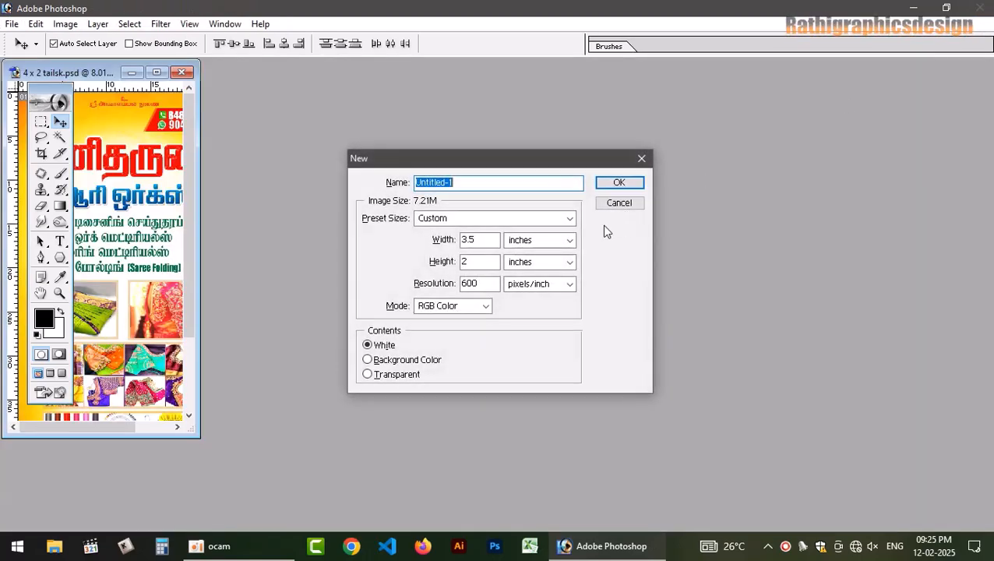
left_click(479, 240)
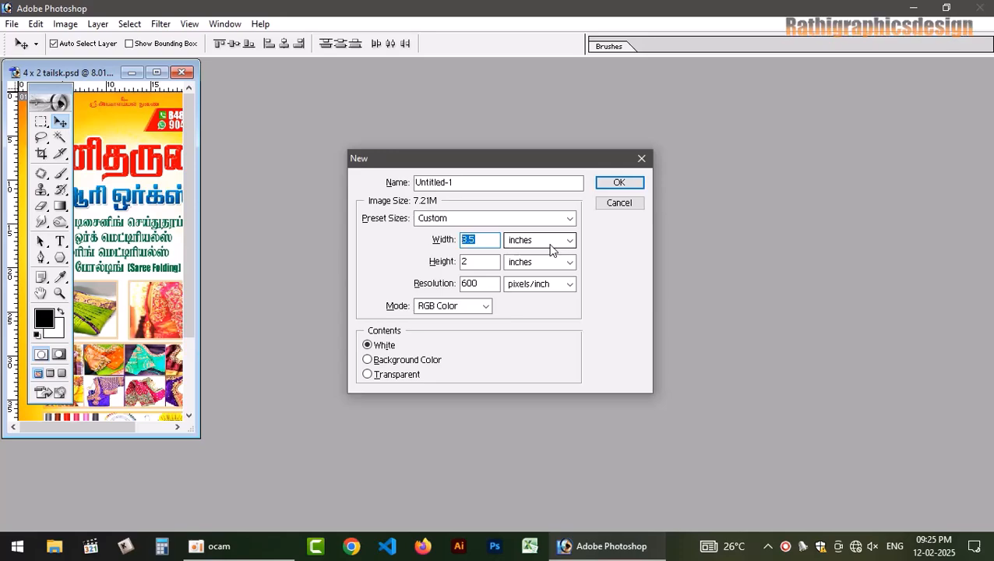
type("48")
key("Tab")
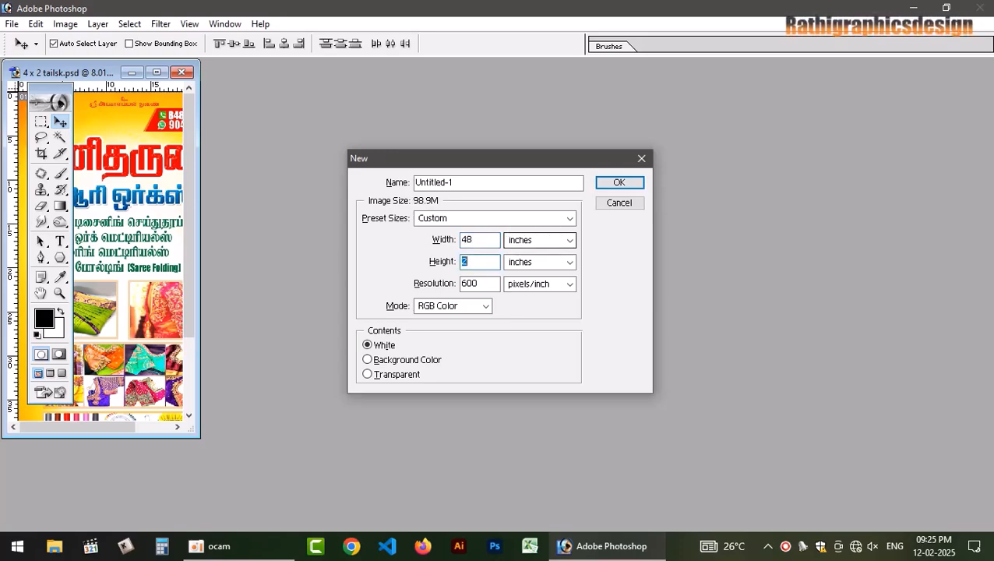
type("4")
- Set the new document to 24 inches wide, 48 inches high and 300 pixels/inch, and create it
key("shift+Tab")
key("shift+Tab")
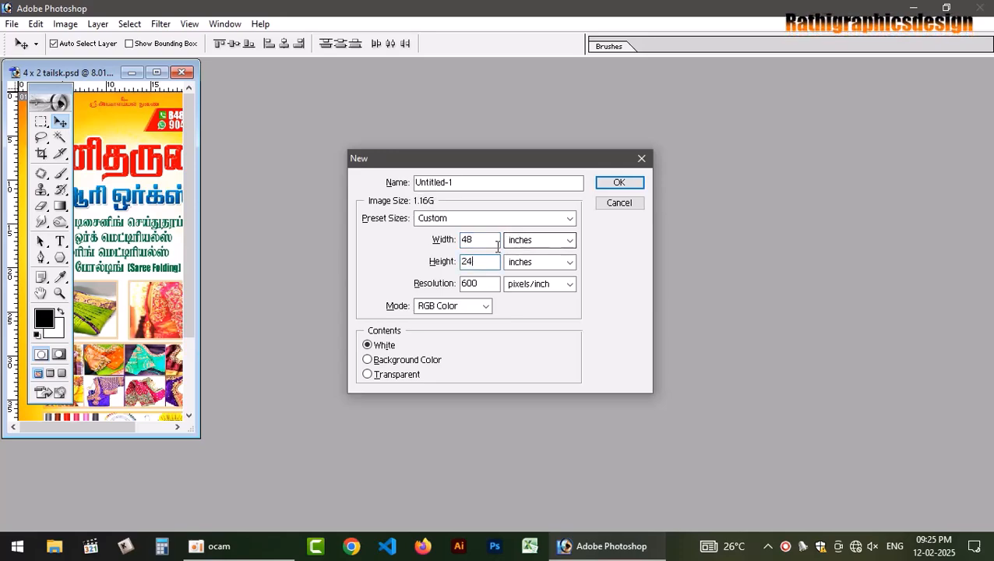
type("24")
key("Tab")
key("Tab")
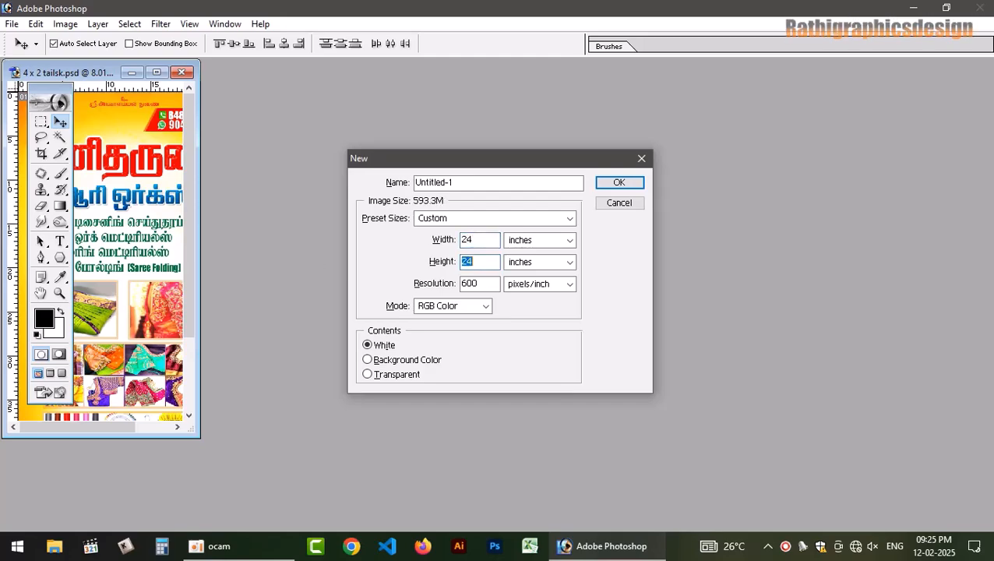
type("48")
key("Tab")
key("Tab")
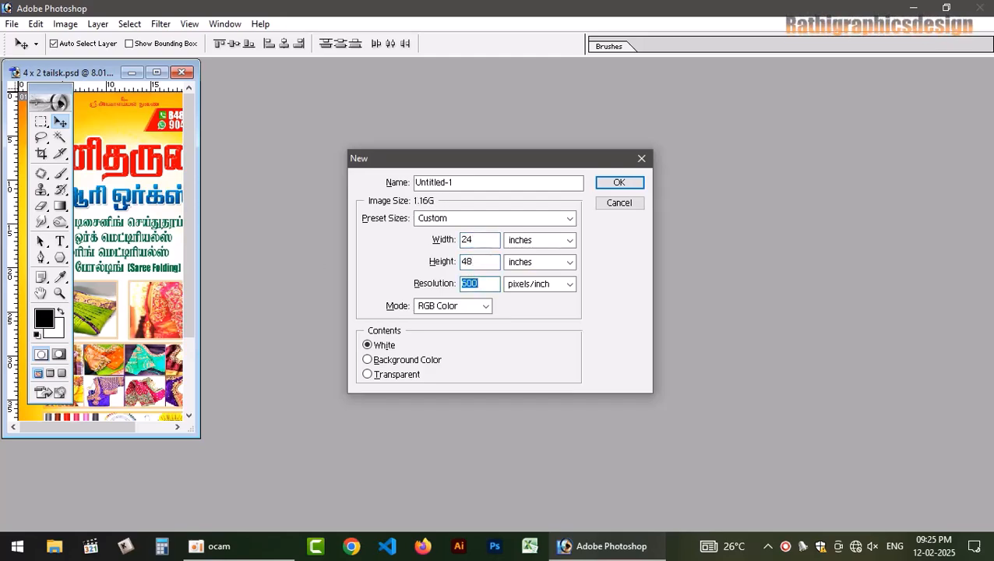
type("300")
key("Return")
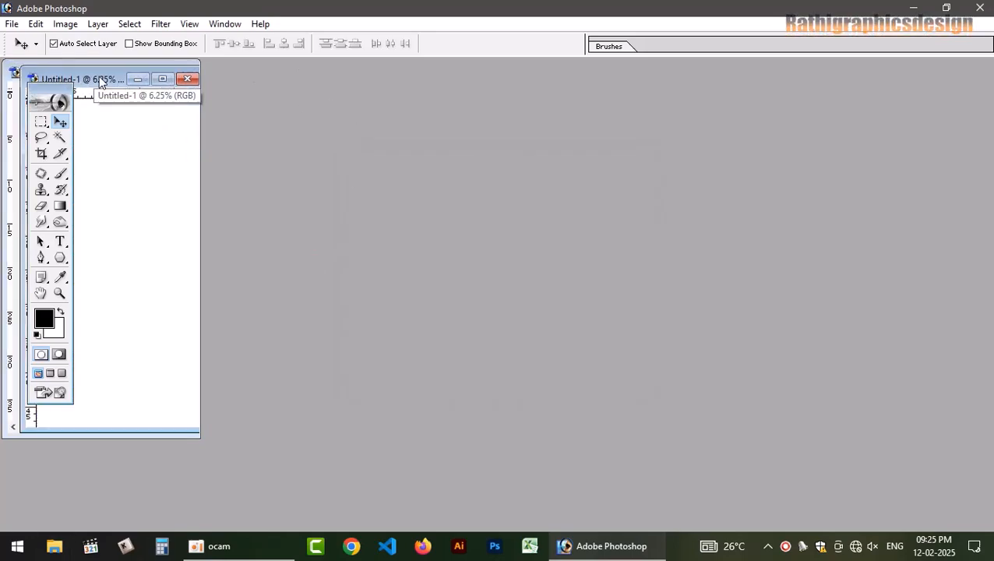
- Arrange the blank document and 4 x 2 tailsk.psd side by side, both fully visible, with the blank document active
left_click_drag(89, 78, 363, 77)
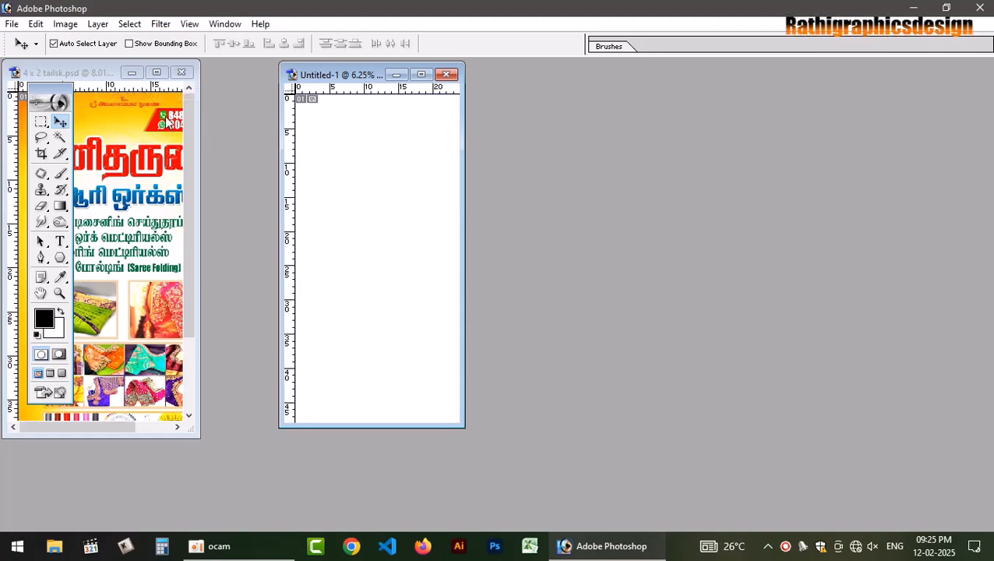
key("ctrl+0")
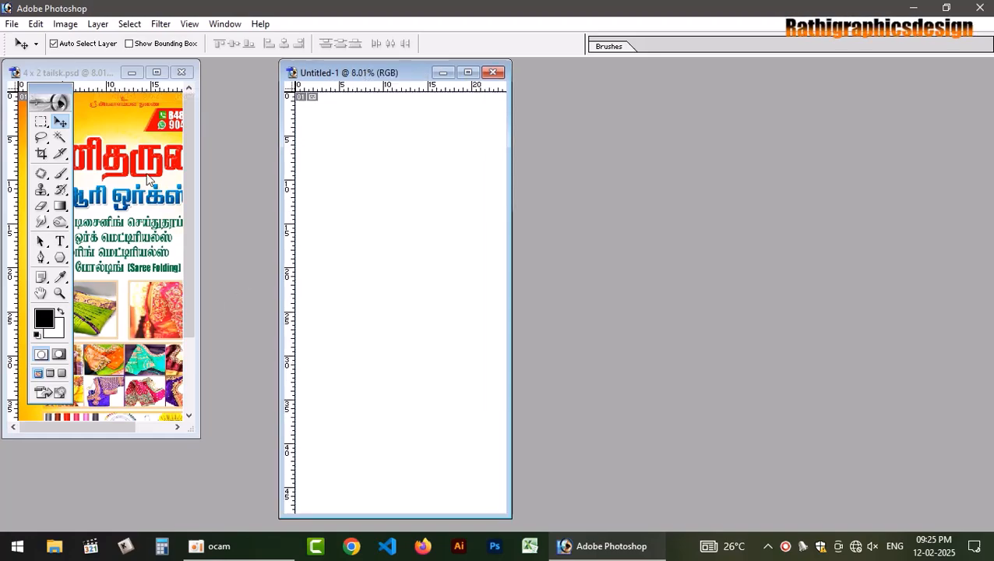
left_click(141, 183)
key("ctrl+0")
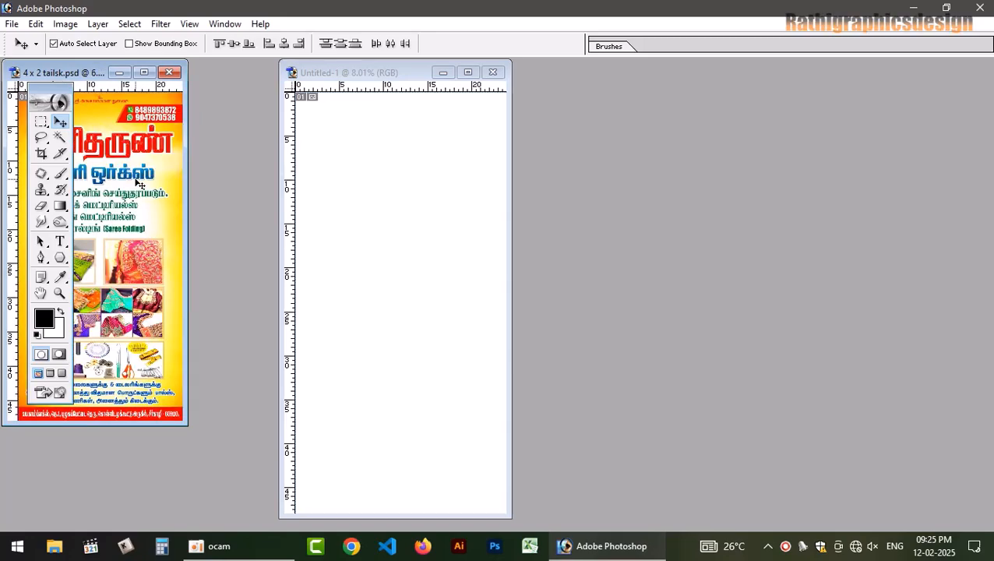
left_click_drag(81, 78, 673, 78)
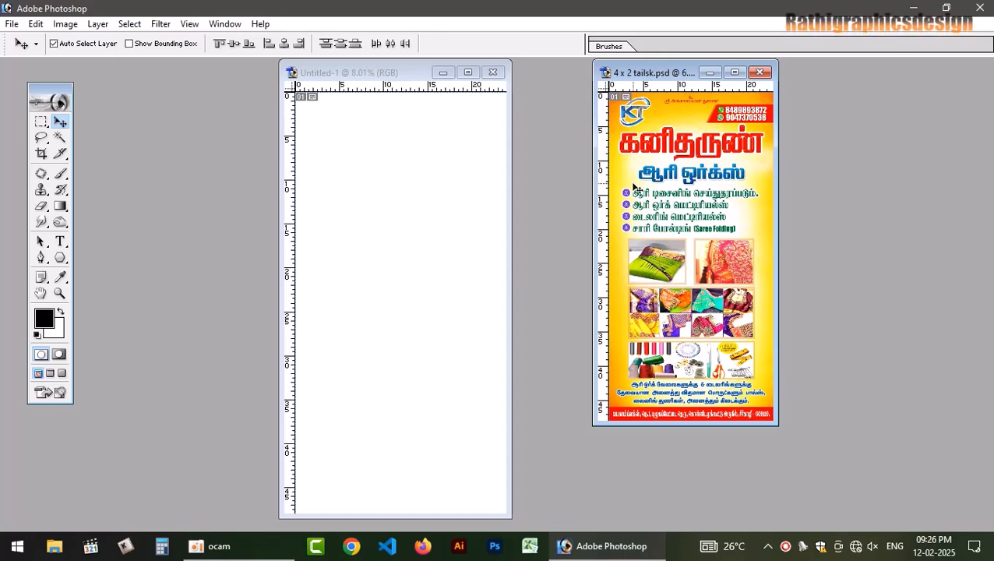
left_click(368, 227)
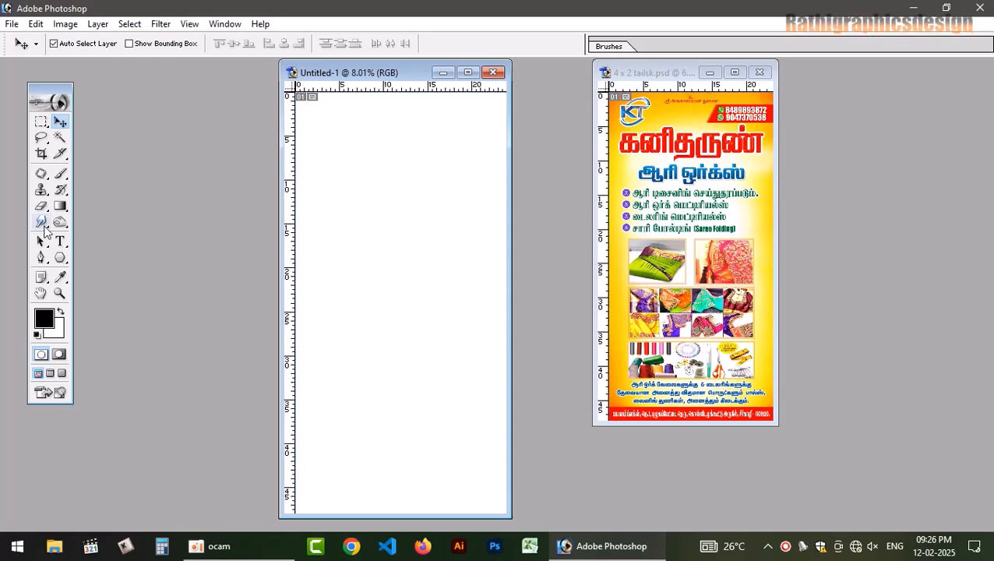
- Start the Keyman keyboard program and set up the Type tool with the Tamil-002 font at 48 pt
left_click(124, 545)
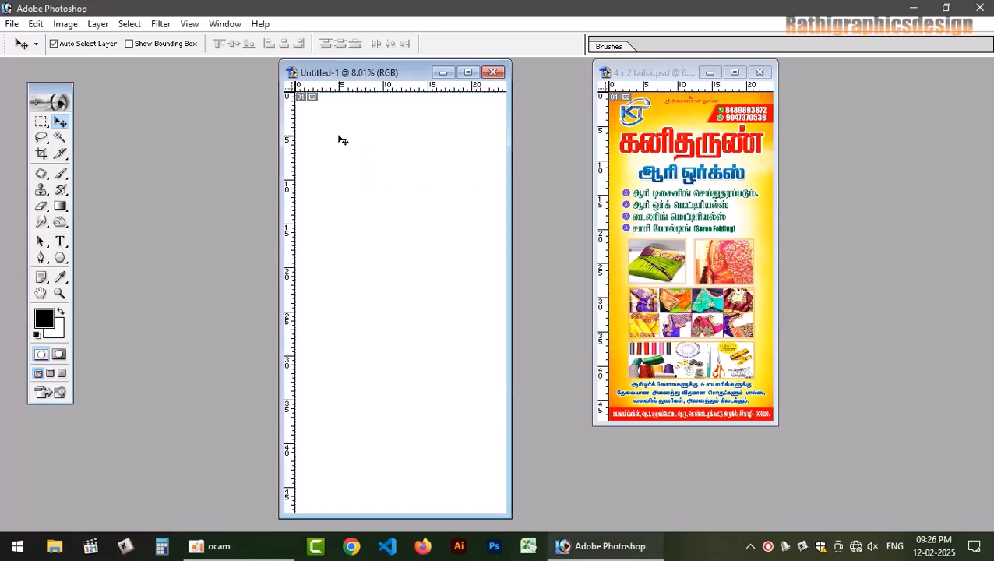
left_click(59, 242)
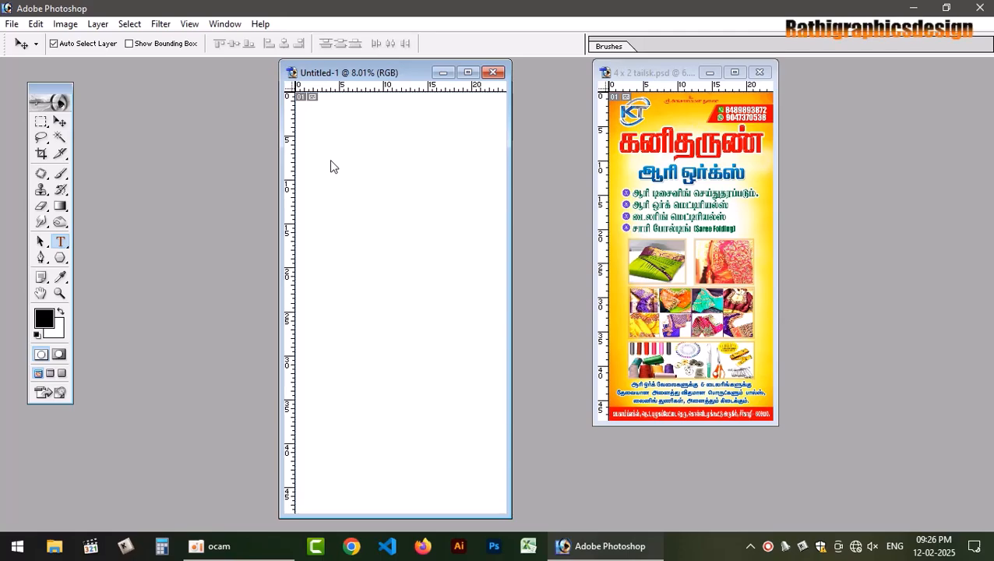
left_click(376, 170)
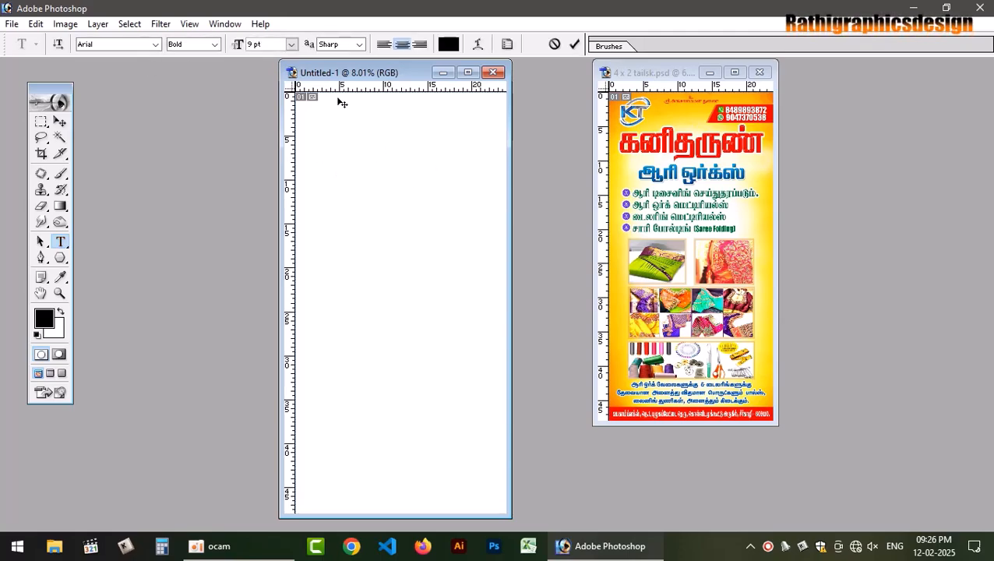
left_click(290, 48)
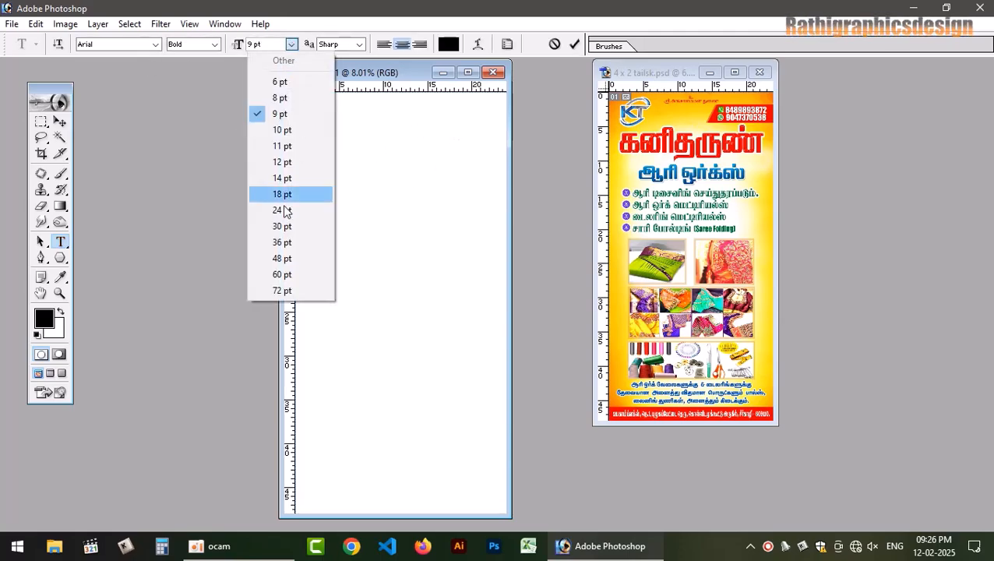
left_click(286, 257)
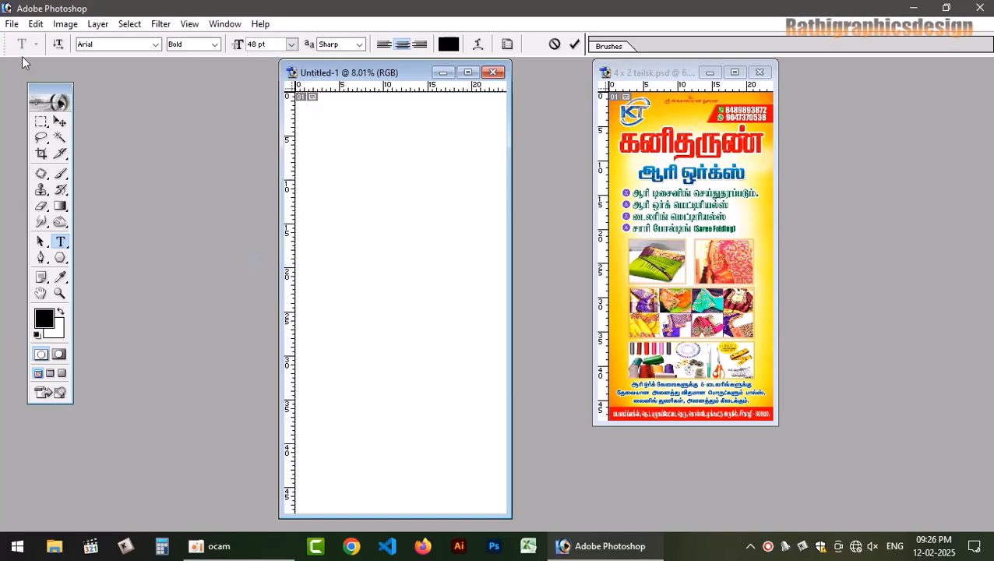
left_click(111, 44)
type("T")
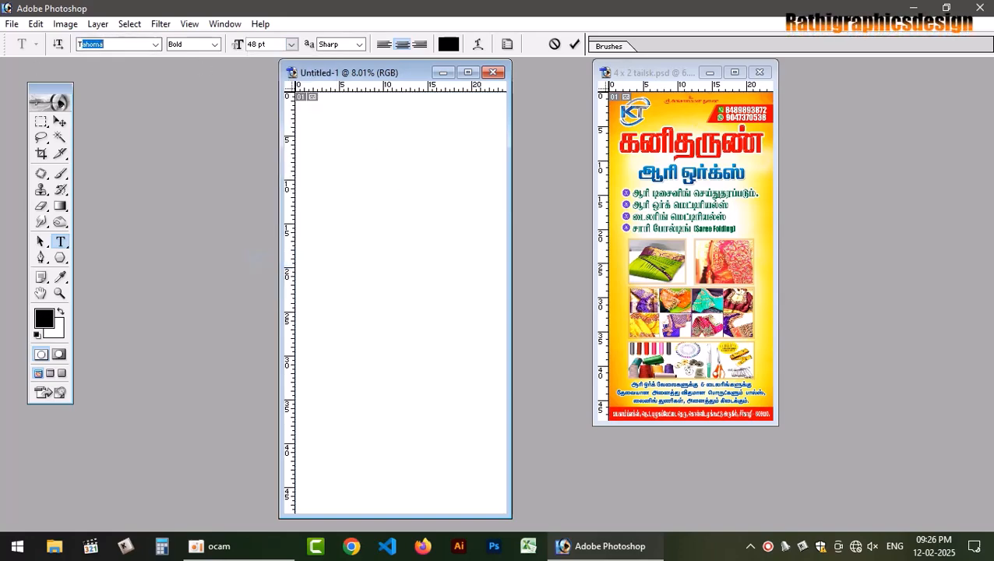
type("amil-002")
key("Down")
key("Return")
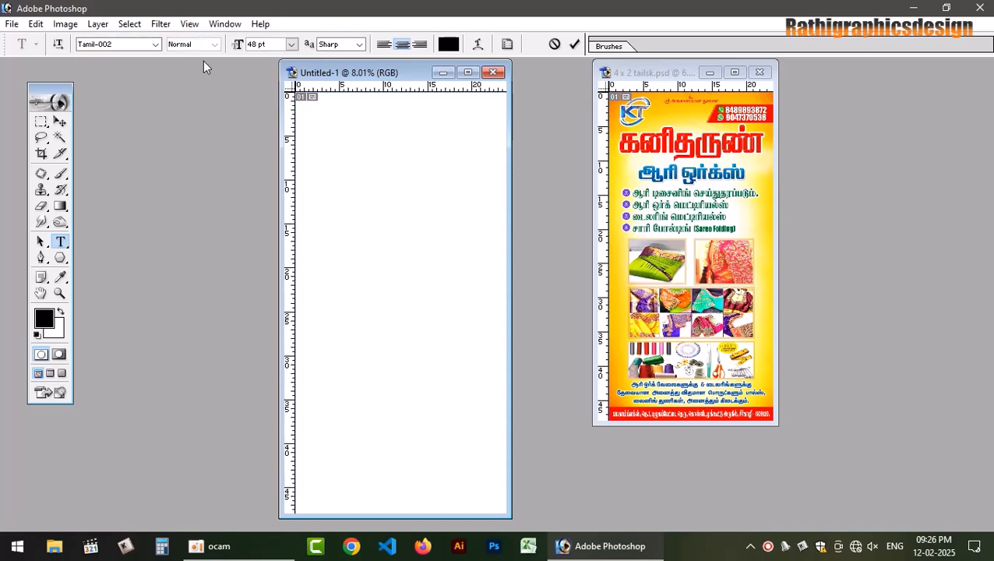
- Place a text insertion point in the upper part of the blank document and activate the Tamil Typewriter keyboard
left_click(331, 157)
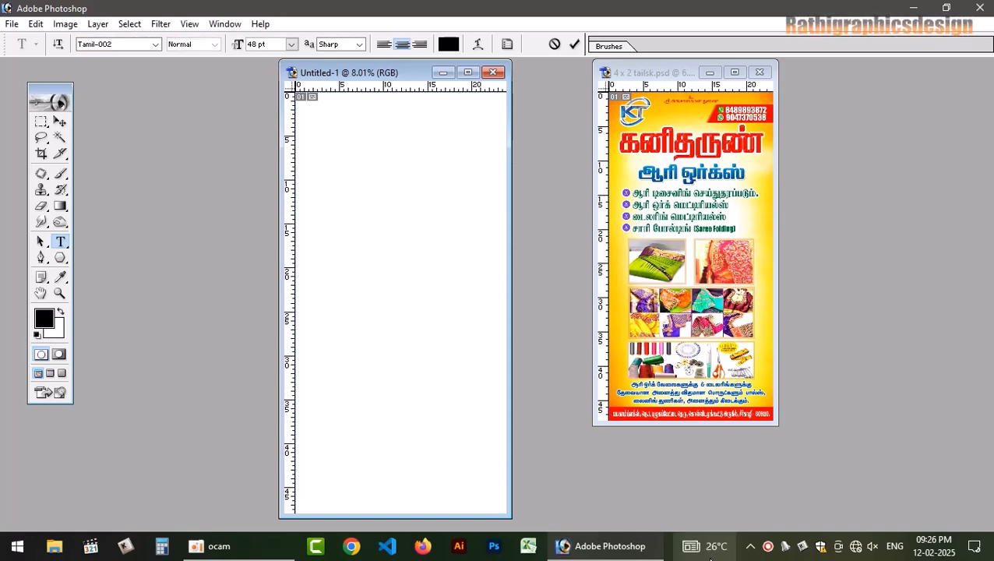
mouse_move(709, 545)
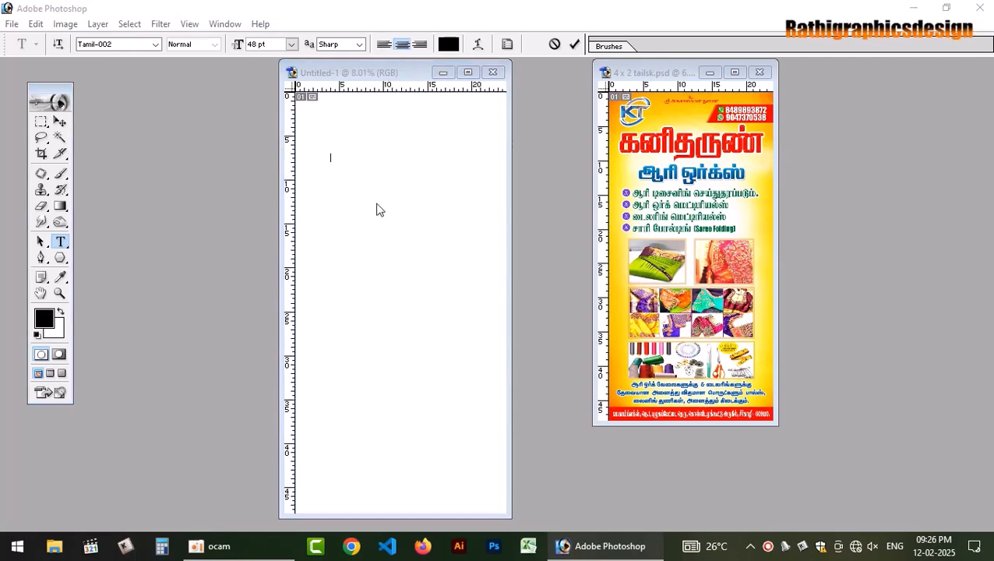
left_click(807, 552)
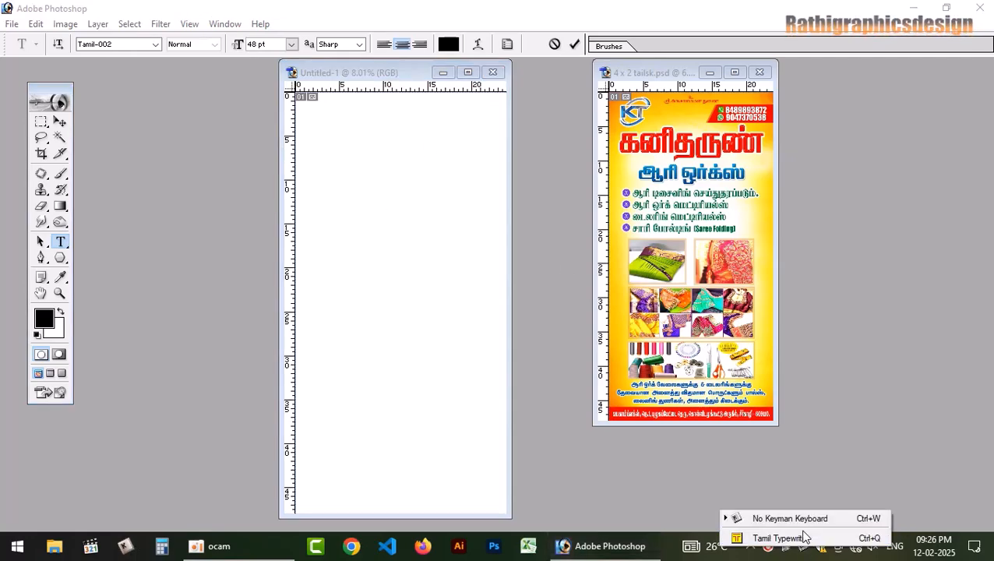
left_click(803, 539)
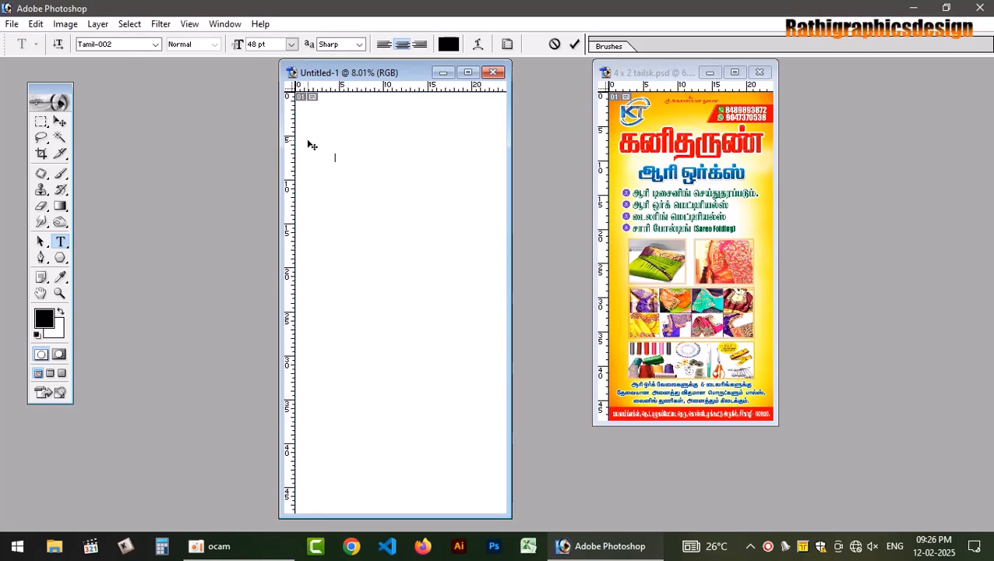
key("ctrl+v")
key("ctrl+a")
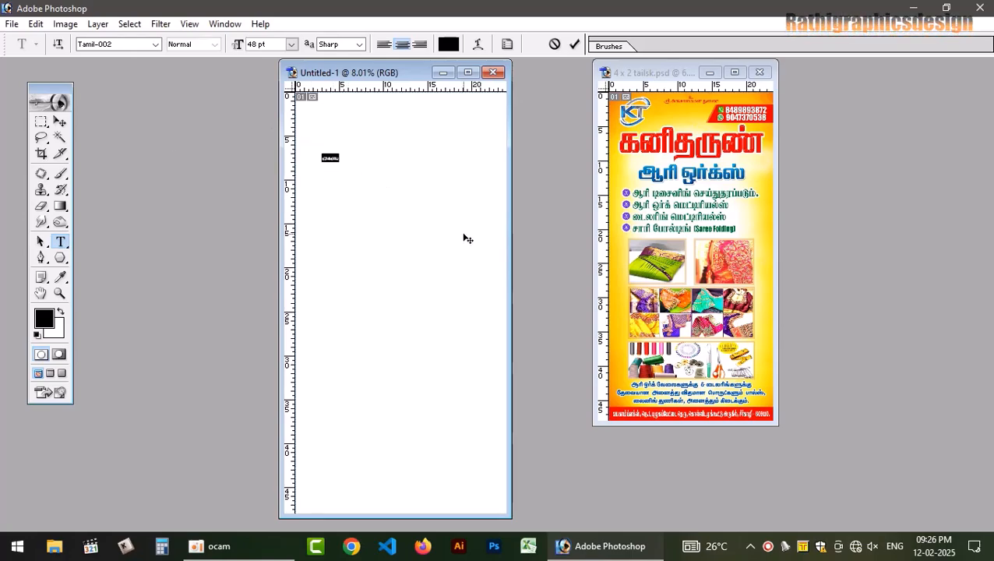
key("BackSpace")
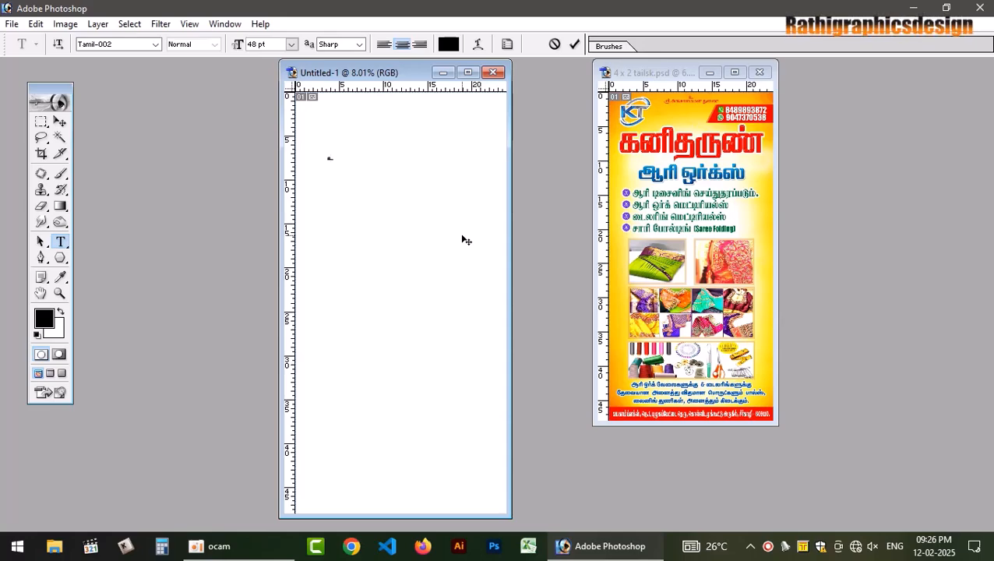
- Enter "உ" with "ஸ்ரீ அங்" on a second line, and set the leading of the whole text to Auto
type("ஆரி")
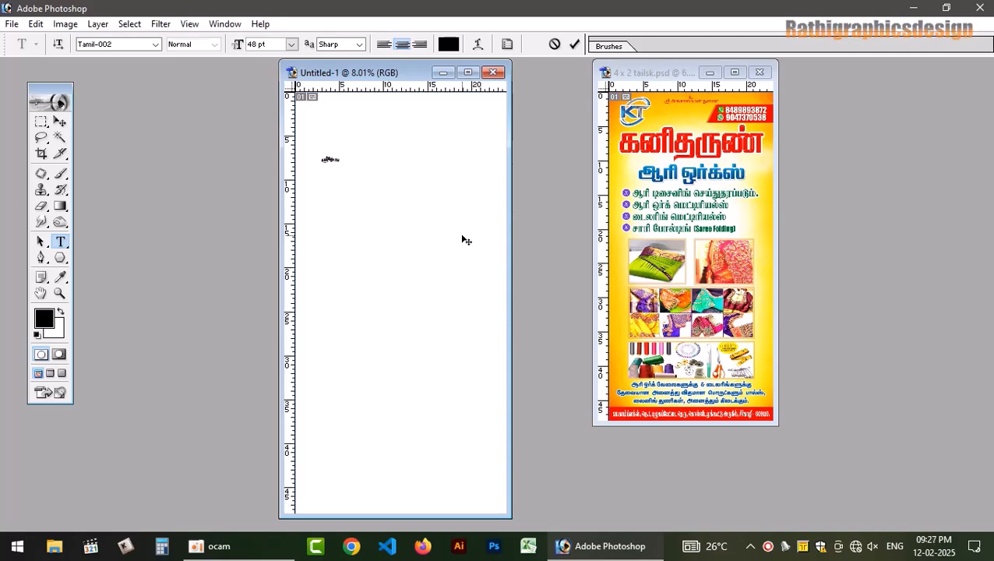
left_click(467, 72)
key("ctrl+plus")
key("ctrl+plus")
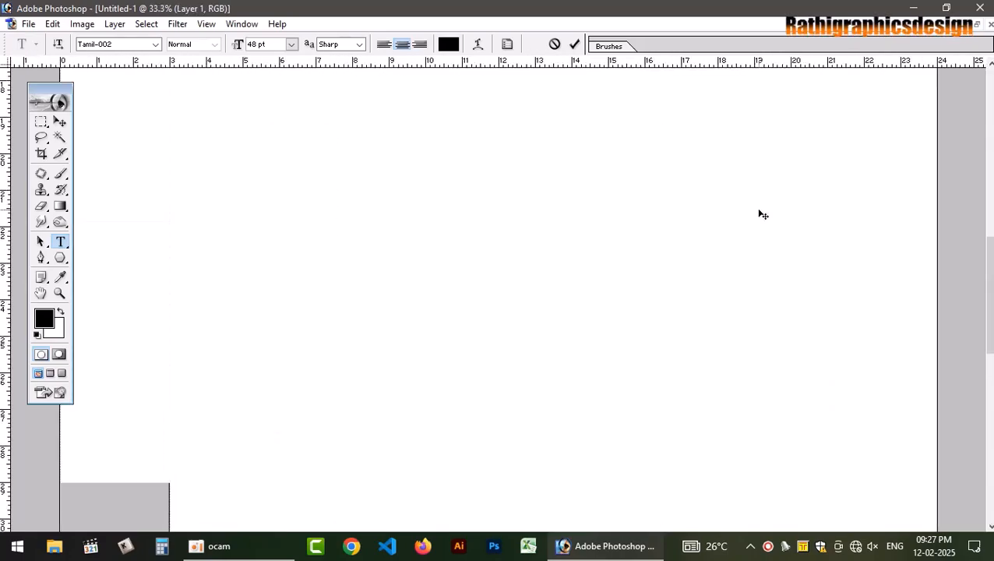
scroll(203, 324, "up", 8)
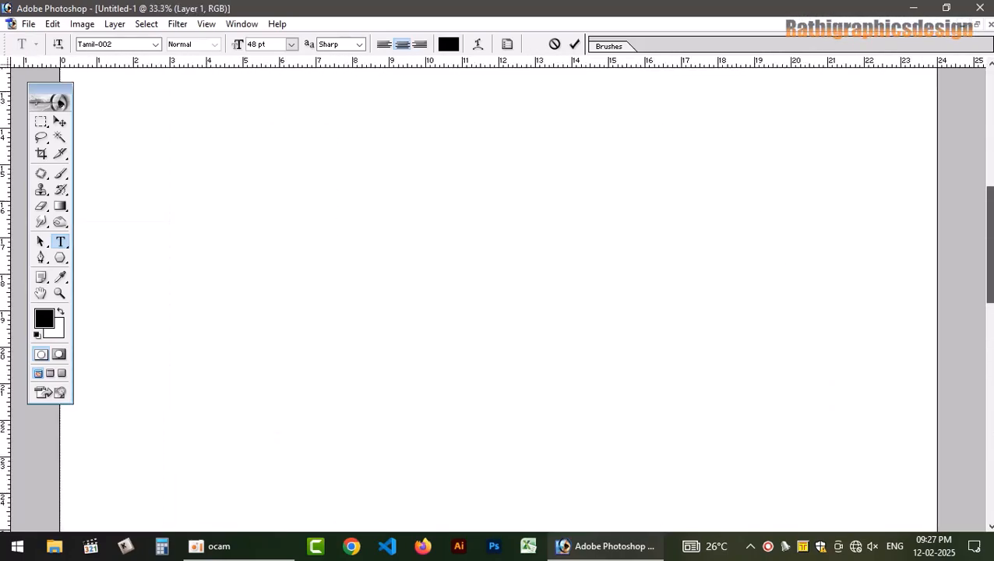
left_click(238, 243)
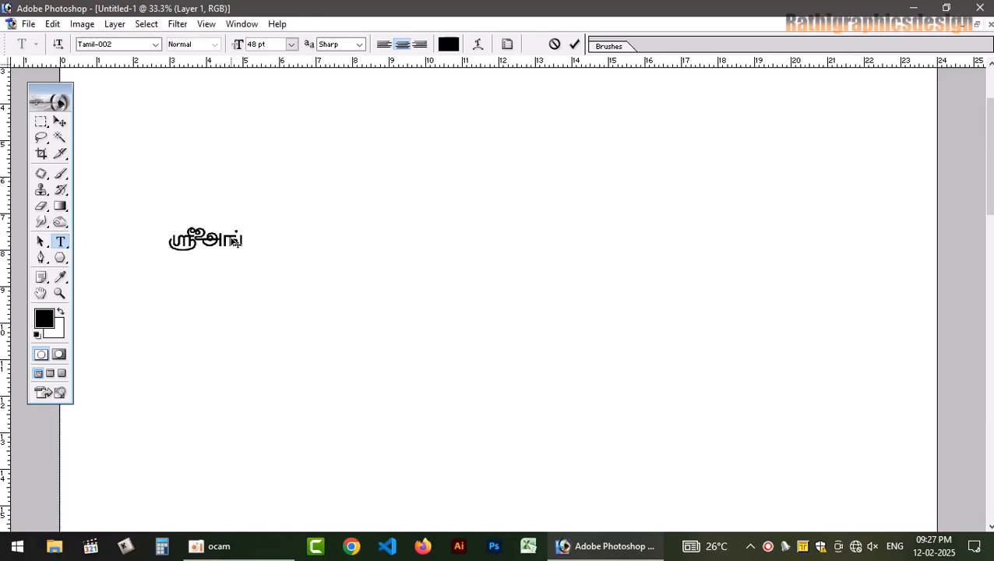
key("ctrl+a")
left_click(507, 44)
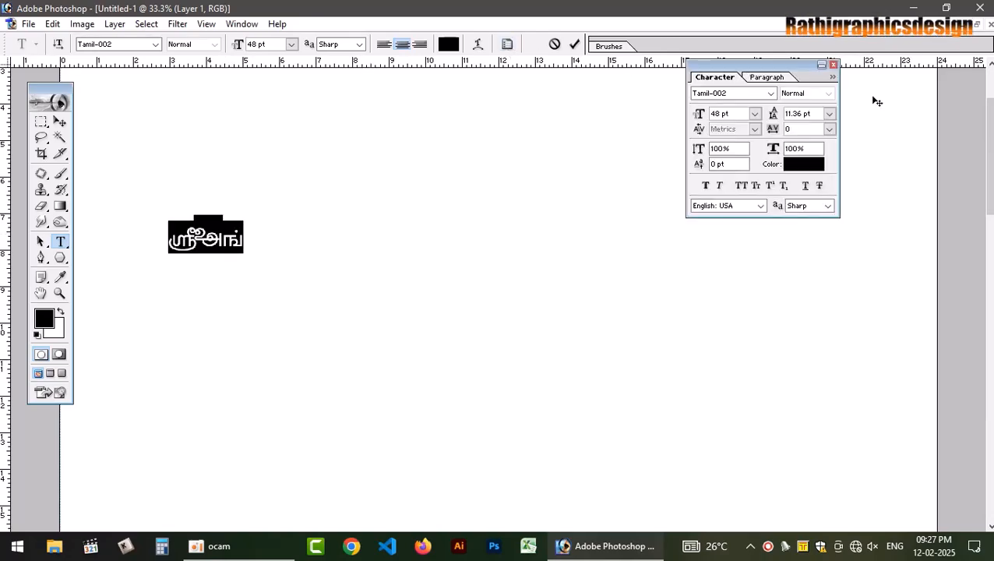
left_click(829, 114)
left_click(821, 129)
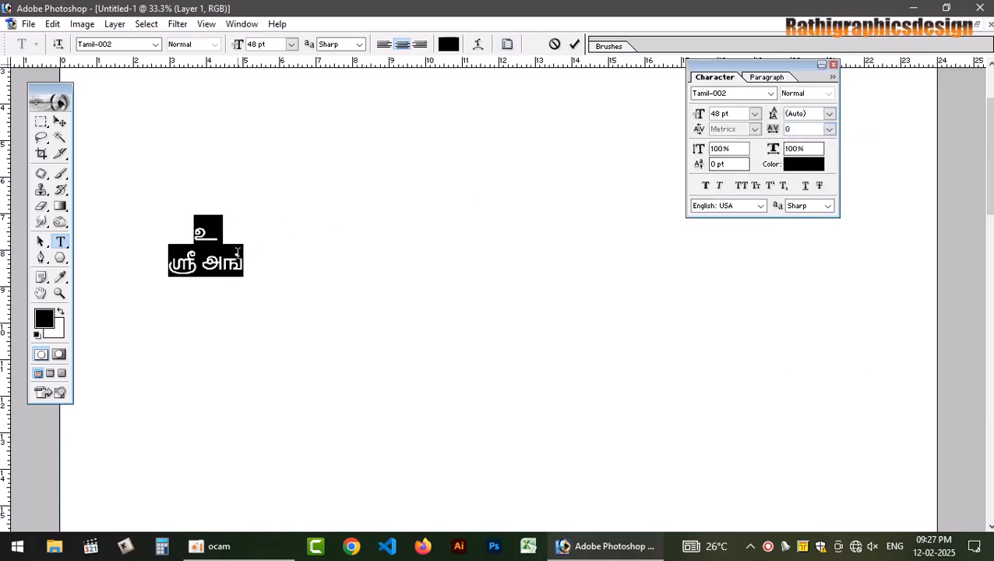
- Complete the second line as "ஸ்ரீ அங்காளம்மன் துணை" and select the whole text
left_click(259, 279)
type("கா")
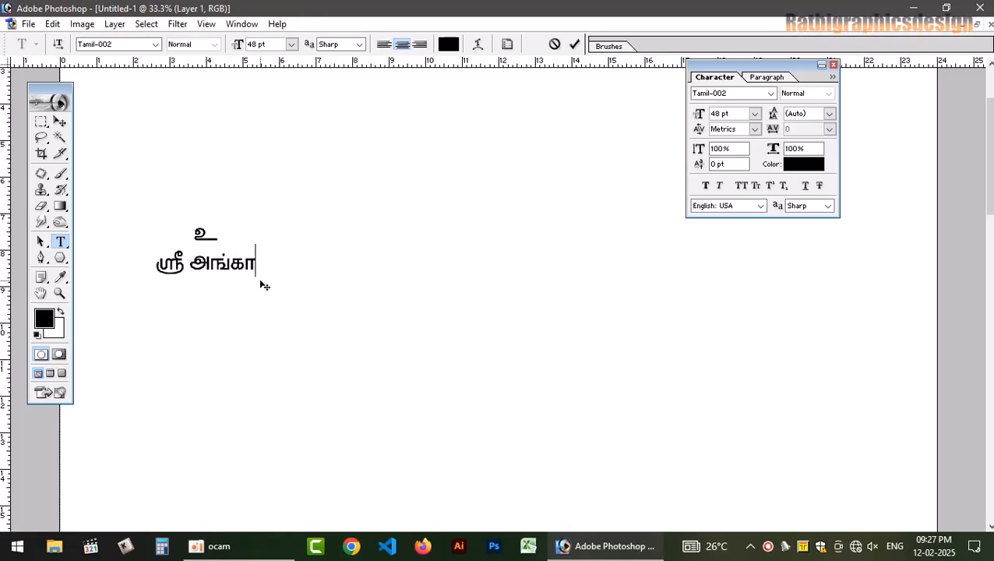
type("ளம்மன் துணை")
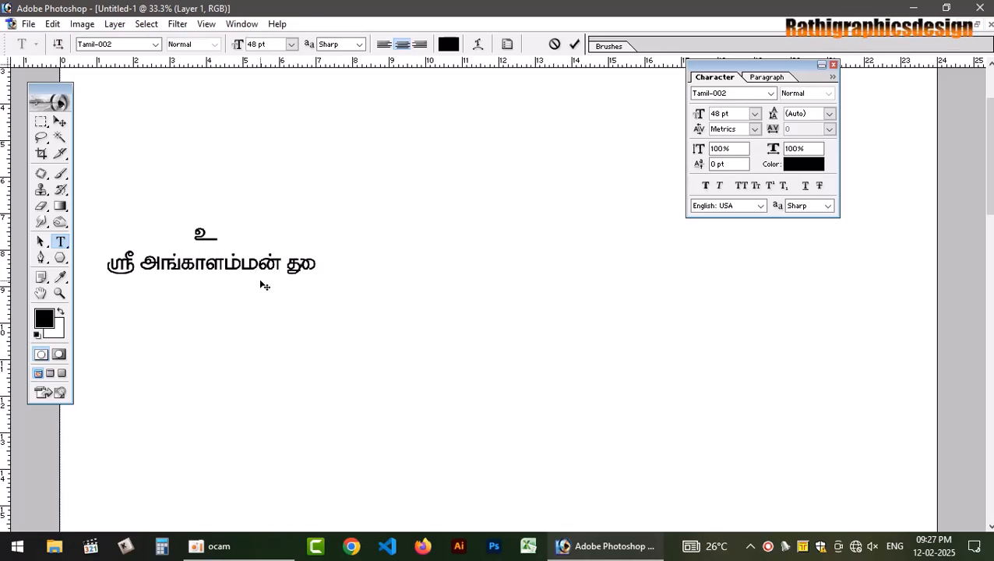
key("ctrl+a")
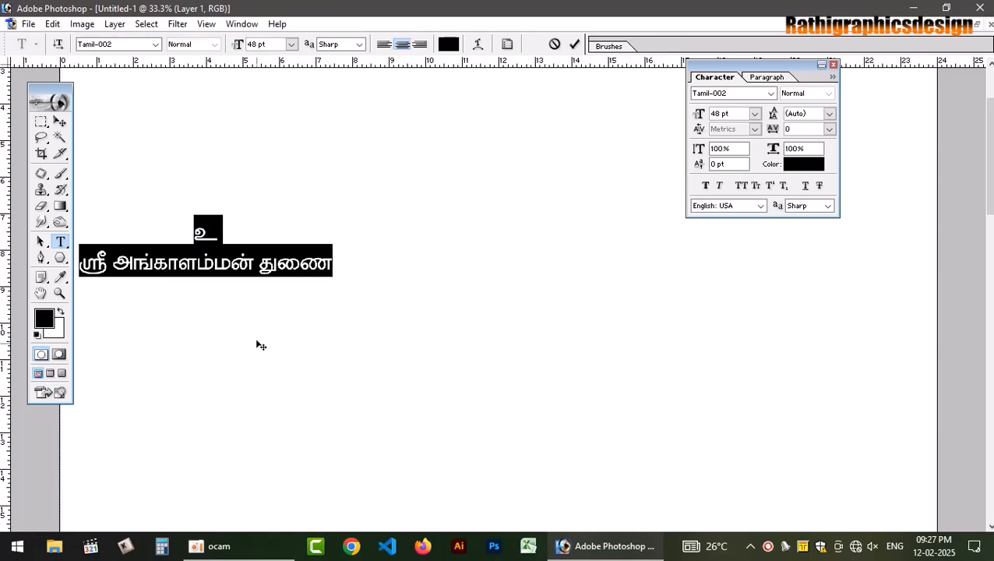
- Move the two-line header text up to about the horizontal middle of the page and commit the text
left_click_drag(257, 344, 485, 223)
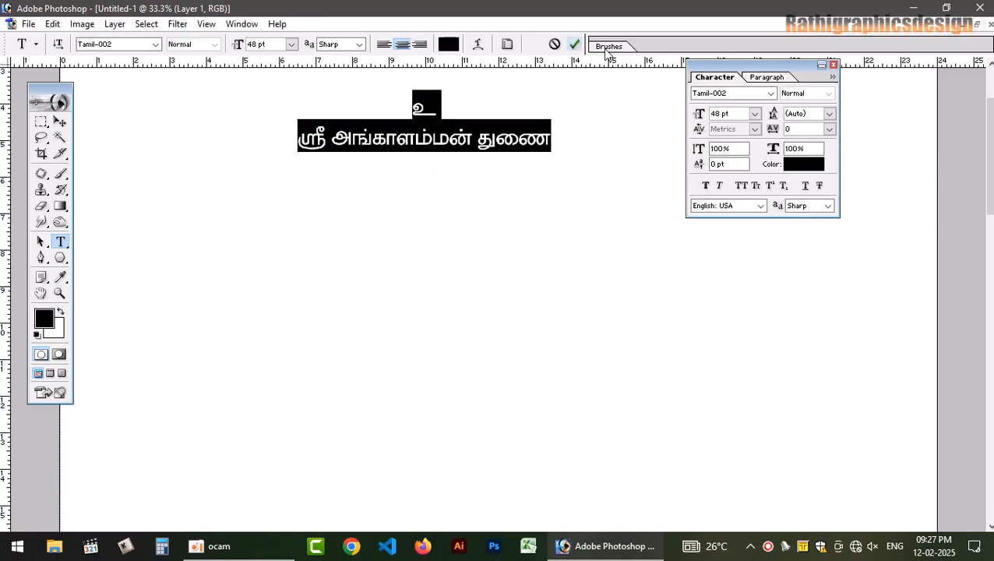
key("ctrl+Return")
left_click(978, 24)
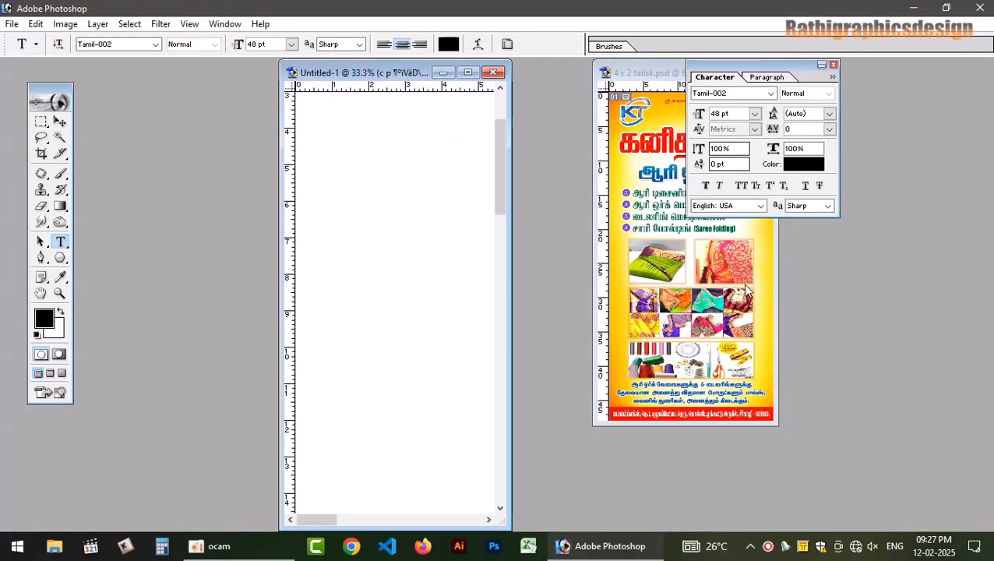
left_click_drag(787, 68, 859, 66)
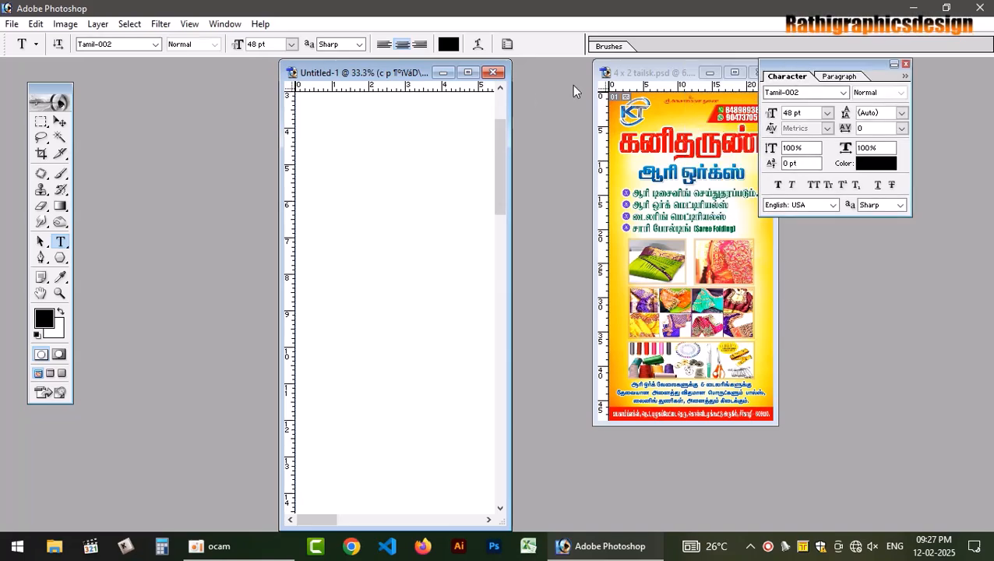
left_click(468, 71)
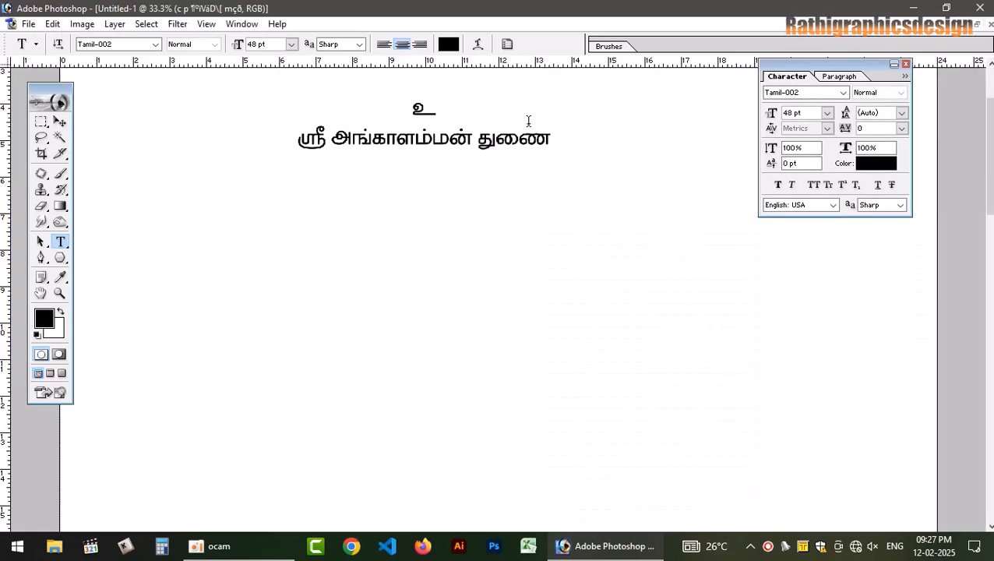
- Open the image "4 x 2 tailsk copy.jpg" and copy its banner artwork into the untitled banner document
key("ctrl+o")
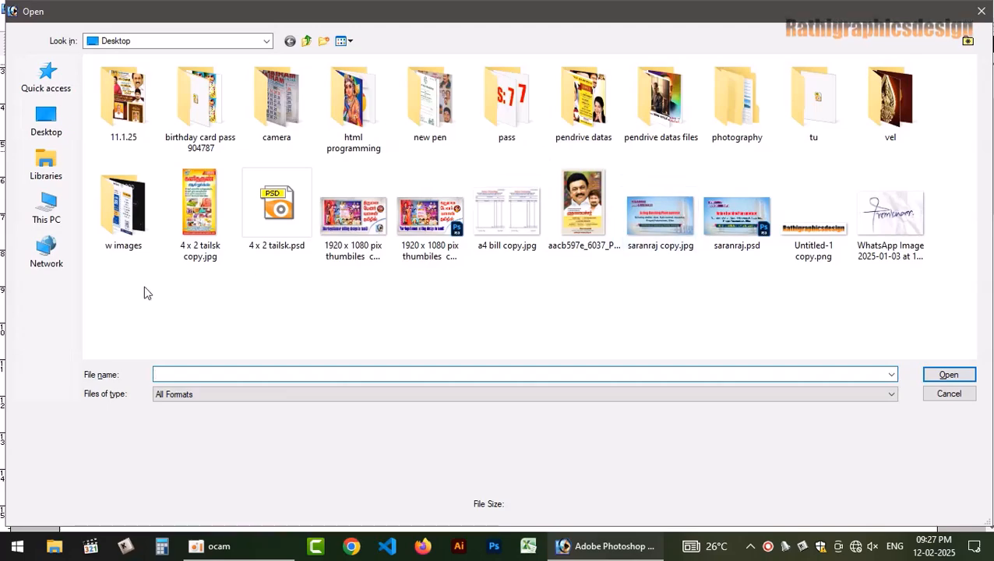
left_click(200, 222)
key("Return")
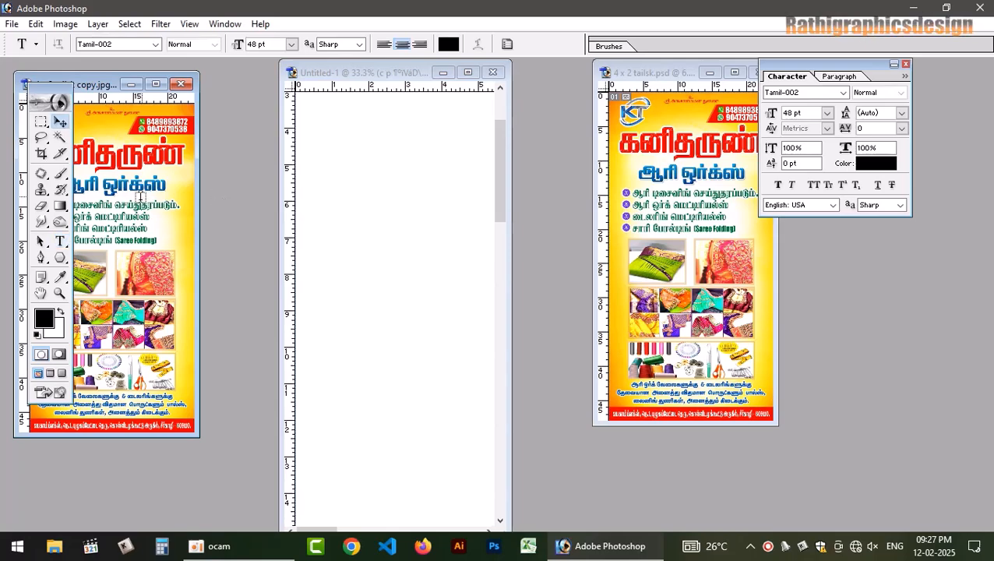
key("v")
left_click_drag(134, 197, 415, 209)
left_click(475, 76)
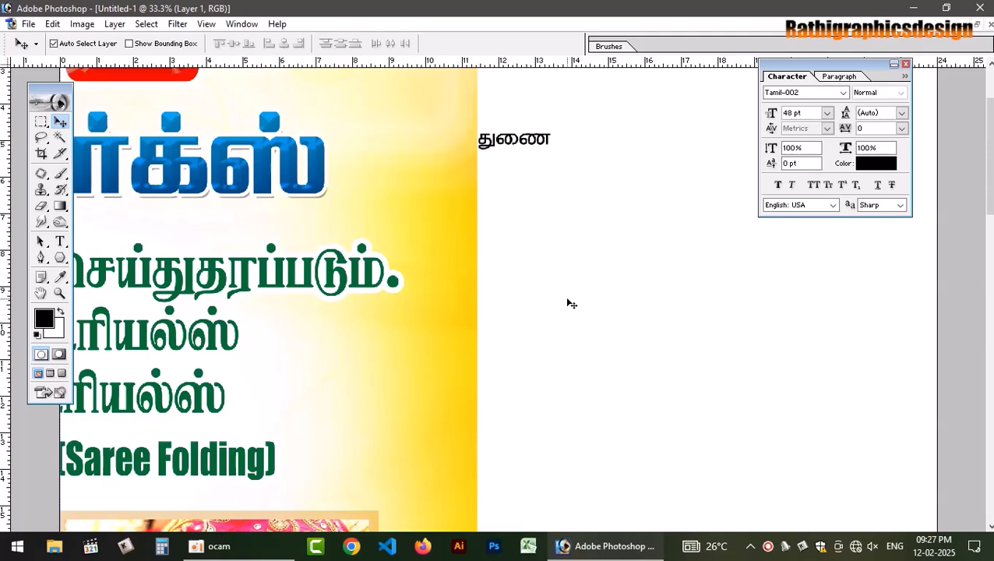
- Centre the pasted banner image horizontally and vertically on the page
key("ctrl+0")
left_click_drag(459, 317, 555, 377)
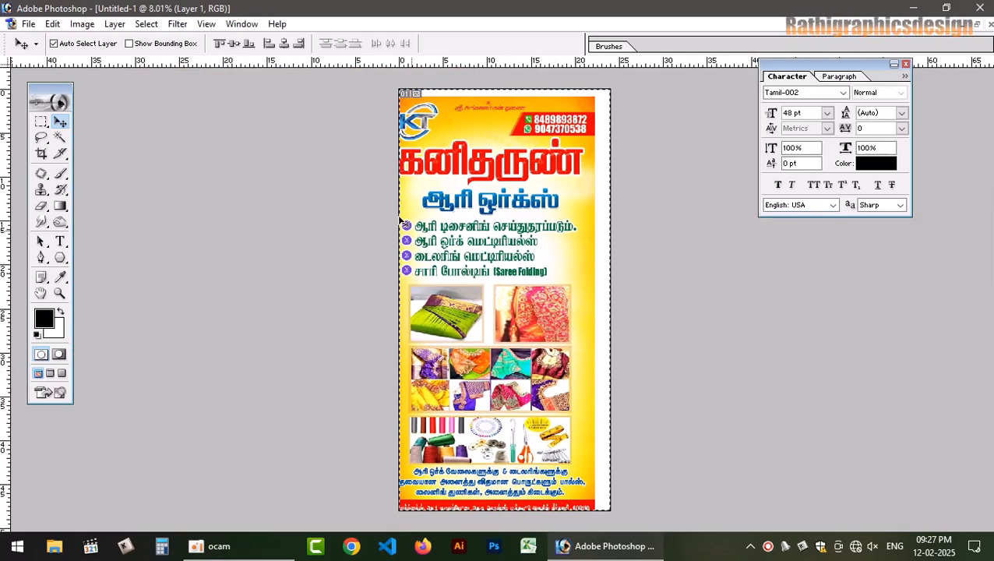
left_click(283, 43)
left_click(234, 43)
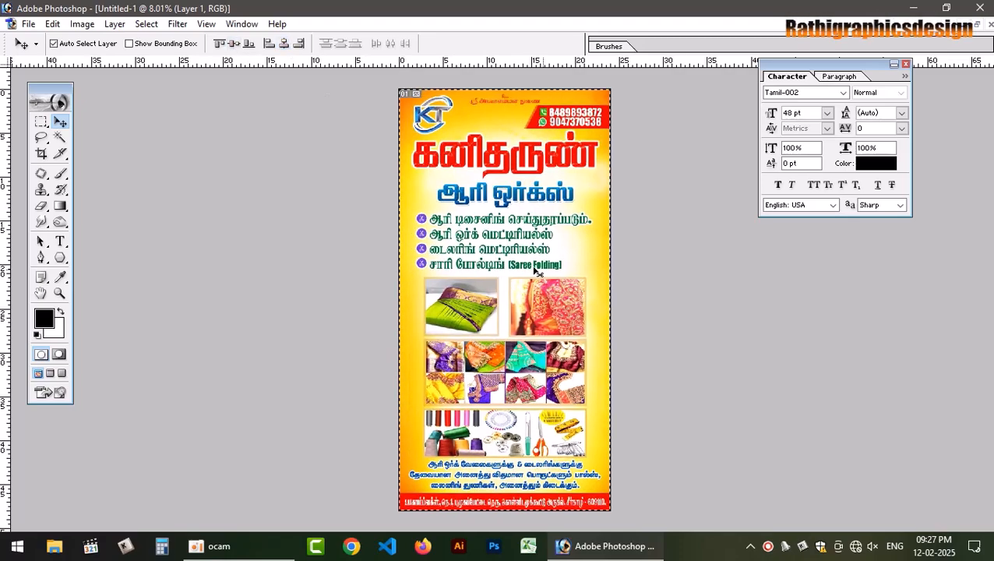
- Place the reference banner image behind the header text and fade it to 60% opacity
key("ctrl+d")
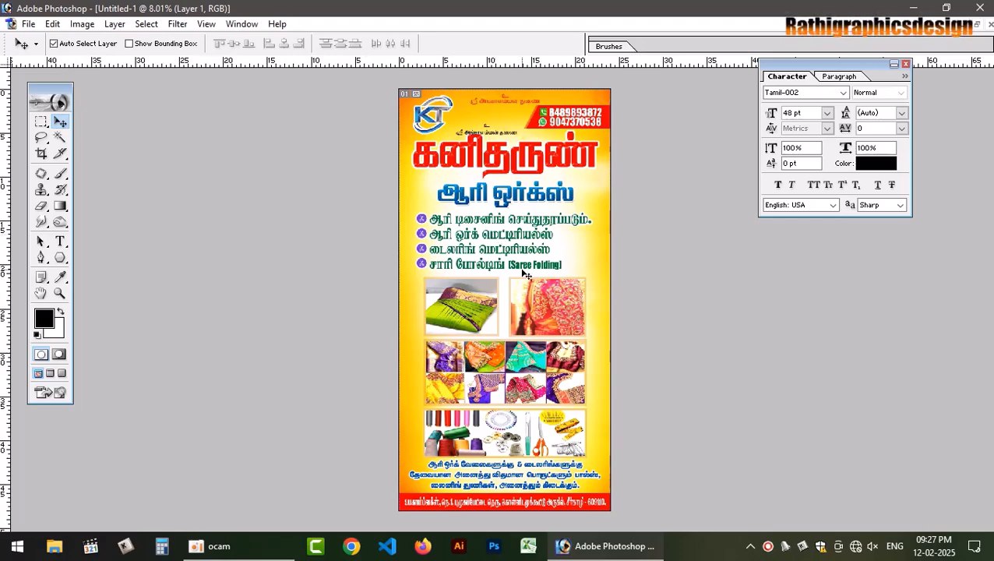
key("6")
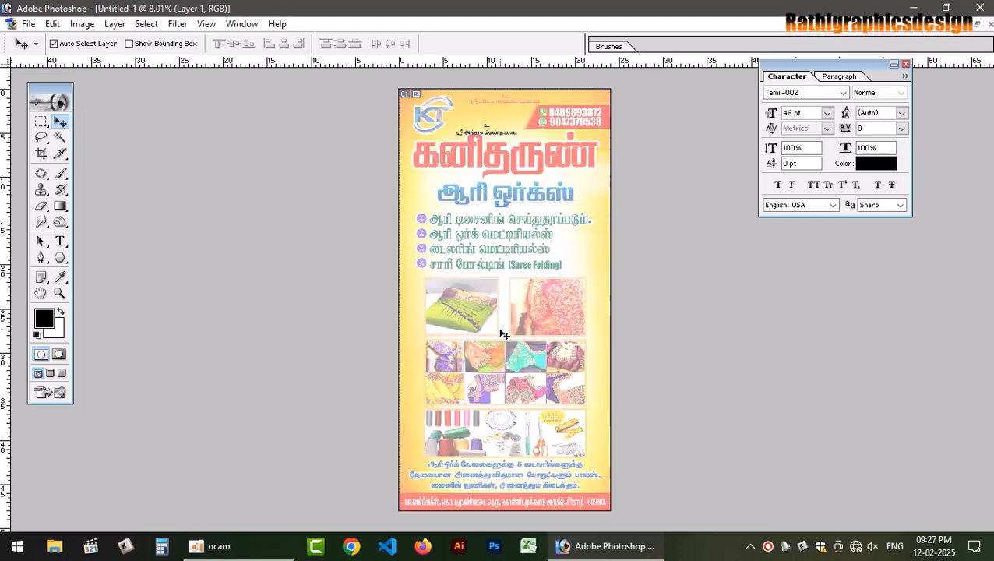
- Move the header text up over the matching header lines of the faded reference banner
key("ctrl+plus")
key("ctrl+plus")
key("ctrl+plus")
key("ctrl+plus")
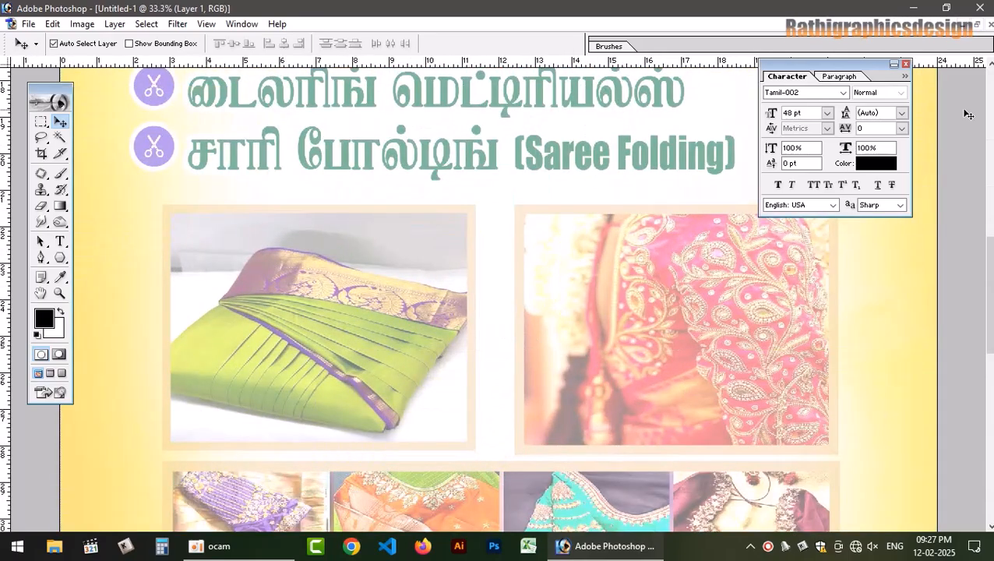
left_click(905, 63)
left_click_drag(988, 294, 988, 149)
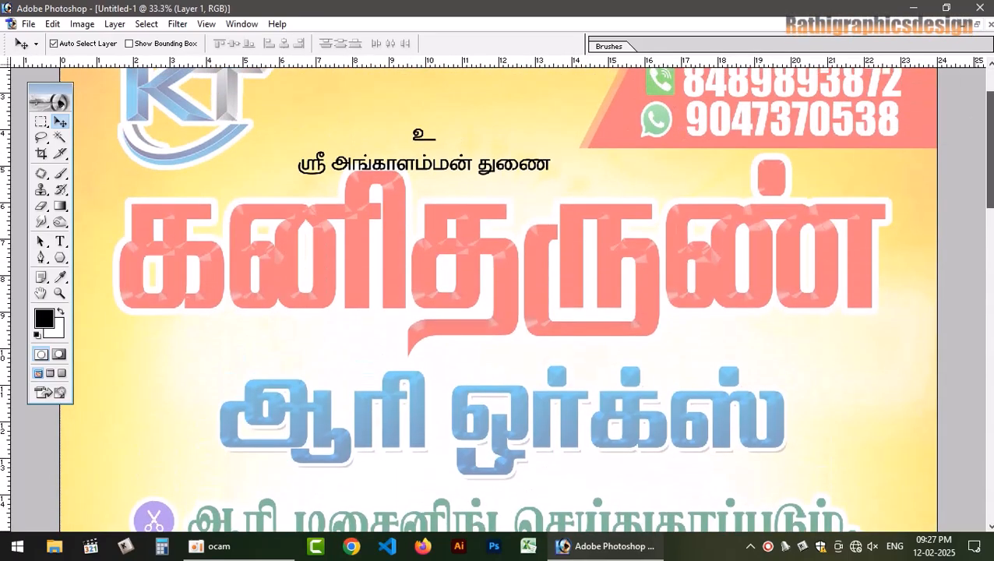
scroll(499, 299, "up", 2)
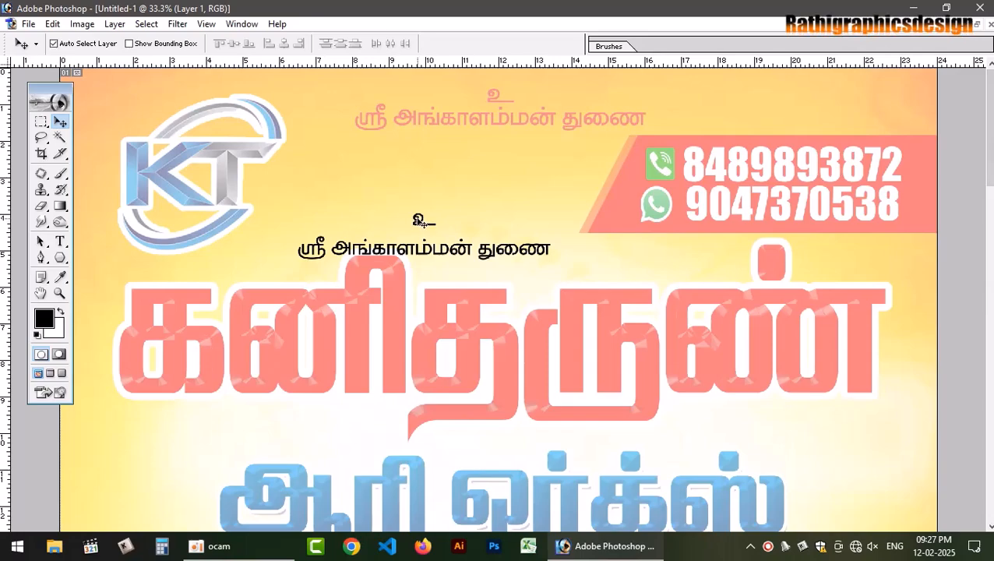
left_click_drag(418, 220, 448, 156)
key("ctrl+z")
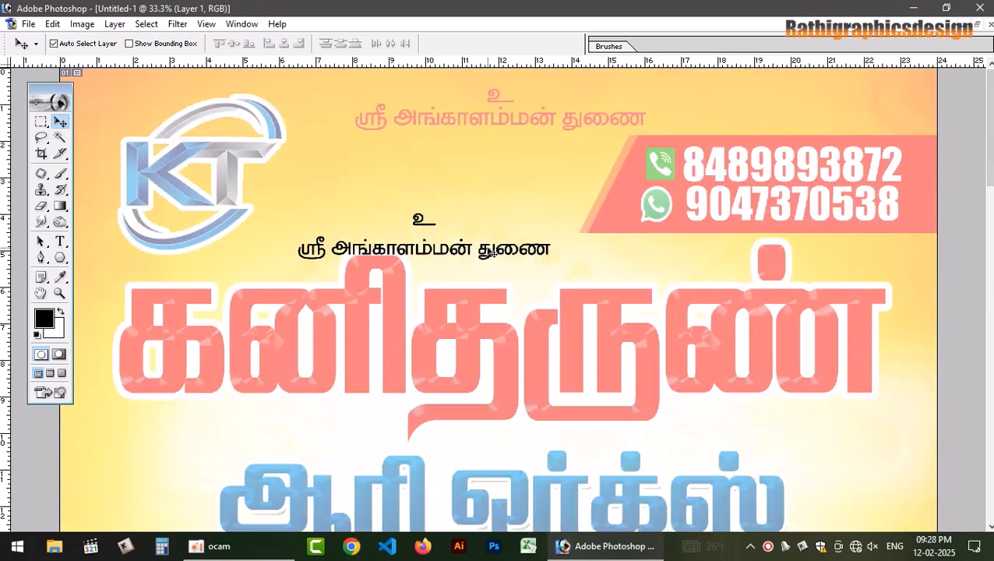
left_click_drag(493, 254, 563, 124)
- Scale the header text proportionally to about 122% to match the width of the reference header
key("ctrl+t")
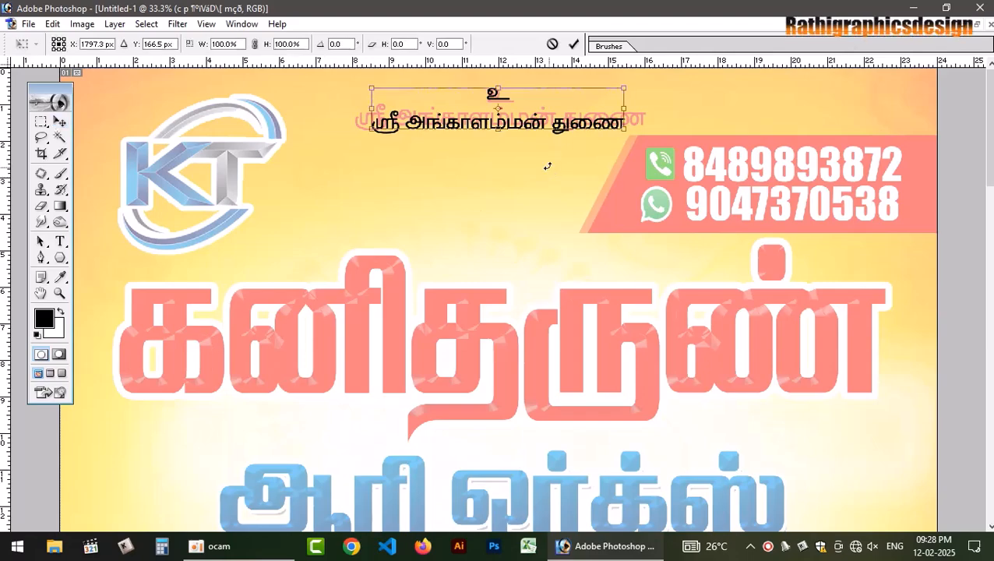
left_click_drag(628, 133, 650, 138)
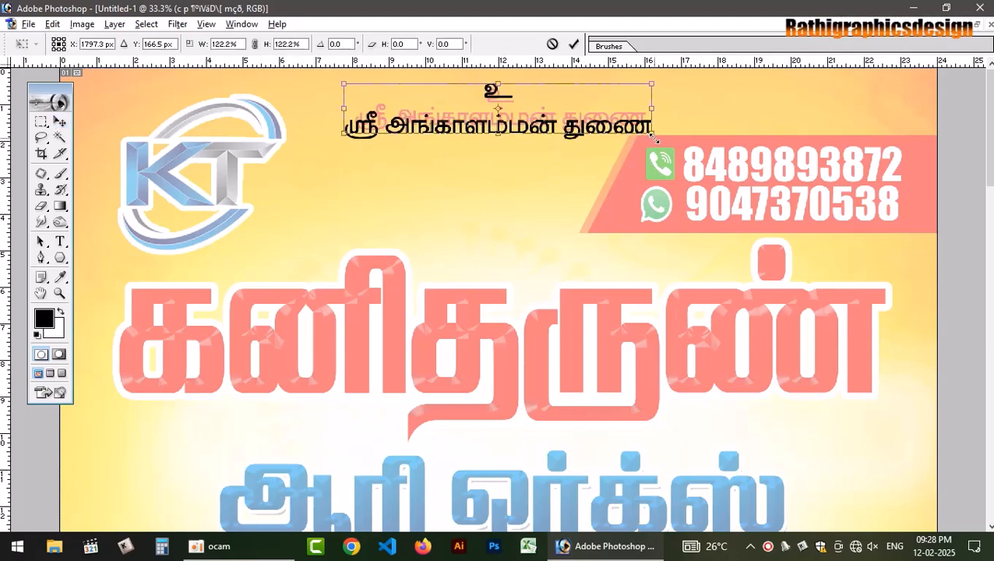
double_click(515, 124)
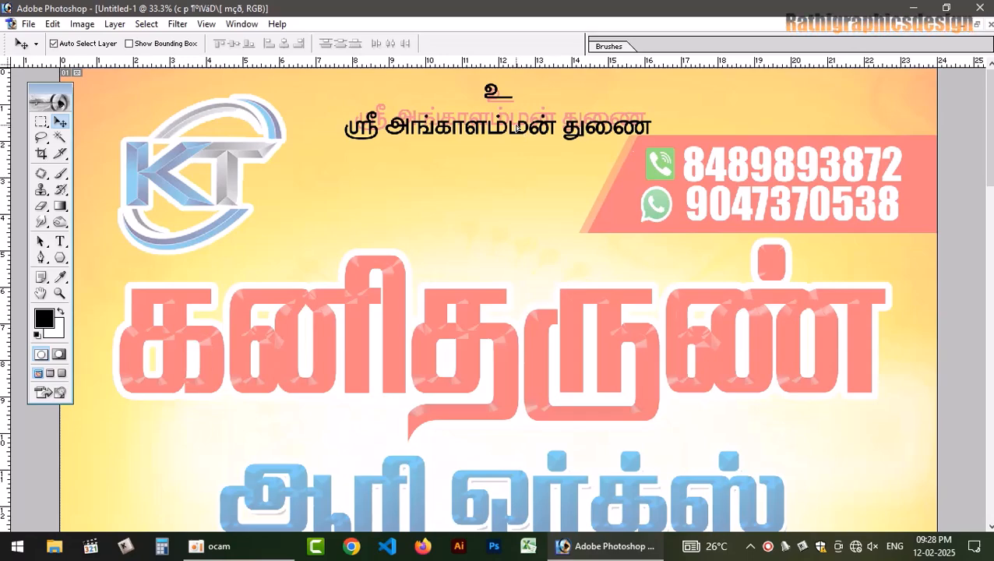
- Nudge the header text down slightly so its "உ" lines up with the one in the reference banner
left_click(505, 121)
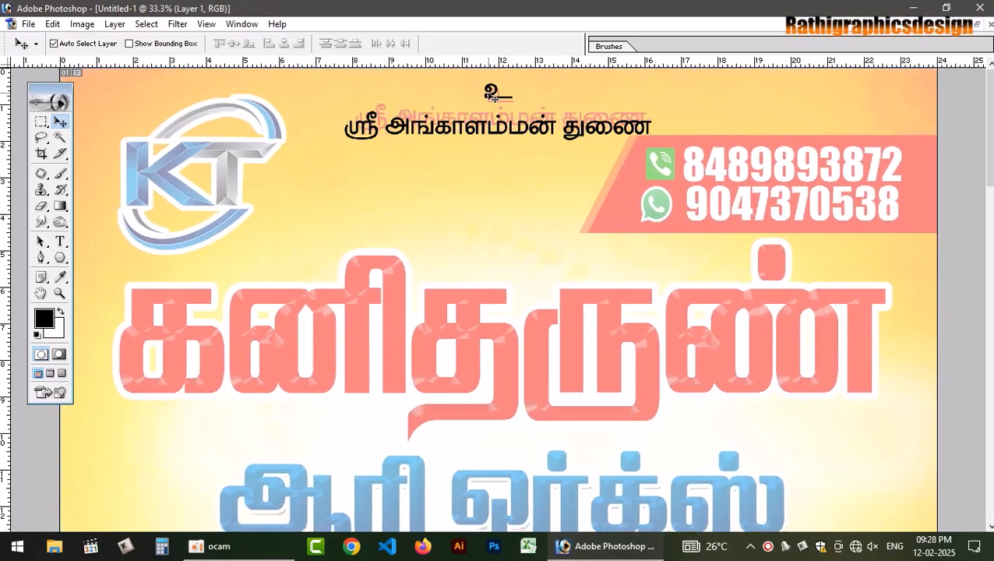
left_click_drag(491, 92, 491, 98)
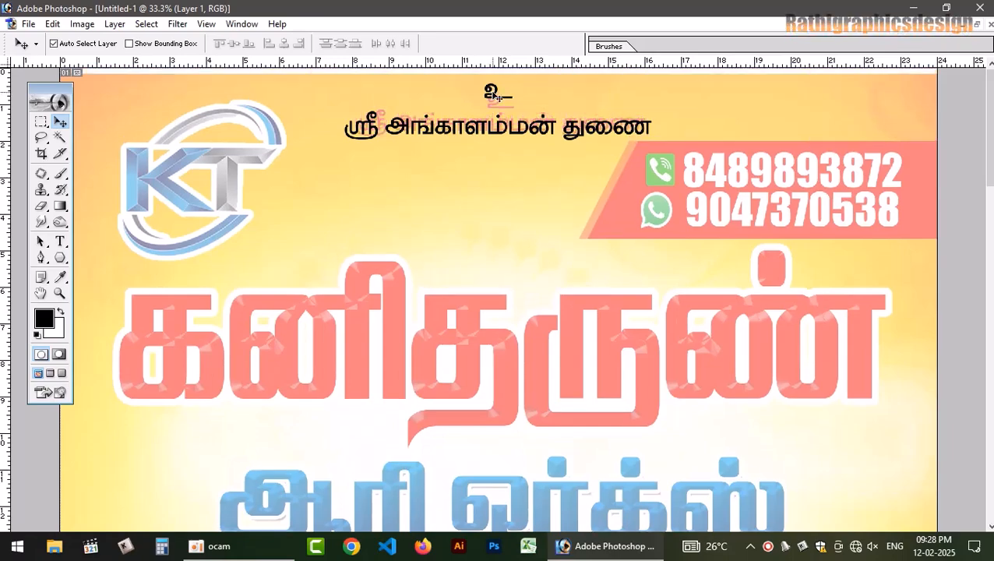
key("ctrl+z")
left_click(490, 90)
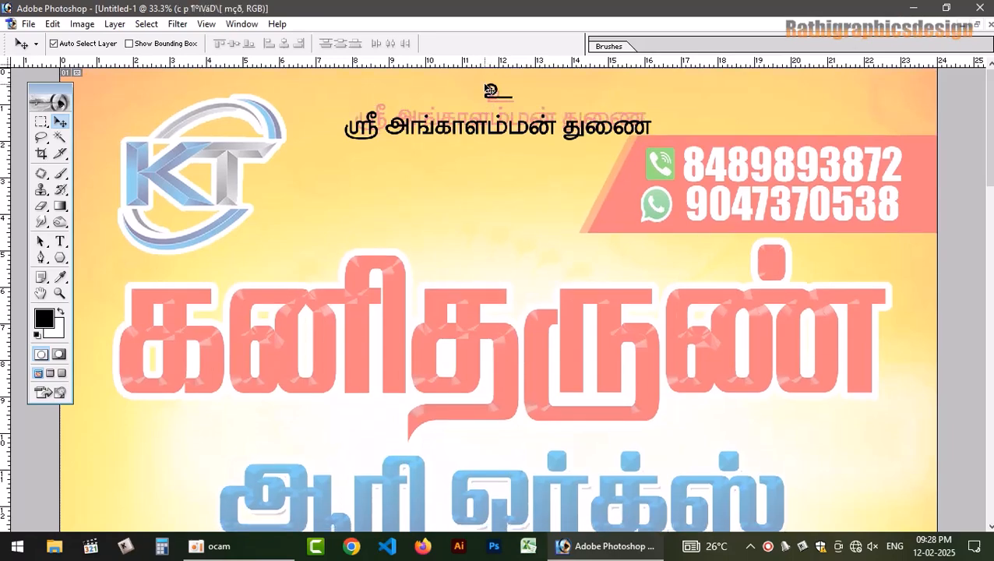
left_click_drag(490, 90, 492, 96)
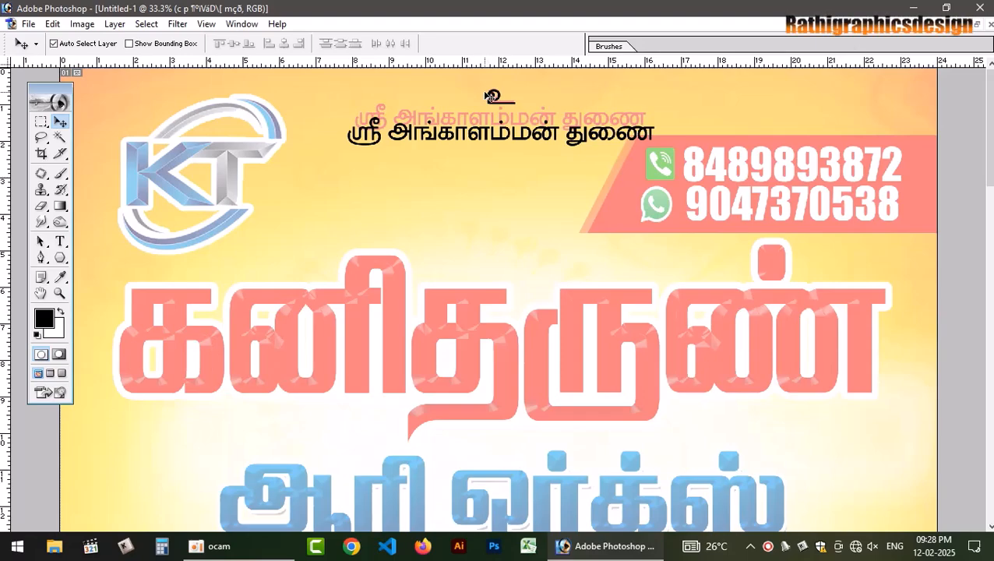
- Tighten the leading of the whole header text so its second line sits on the reference's second line
key("t")
left_click(488, 124)
key("ctrl+a")
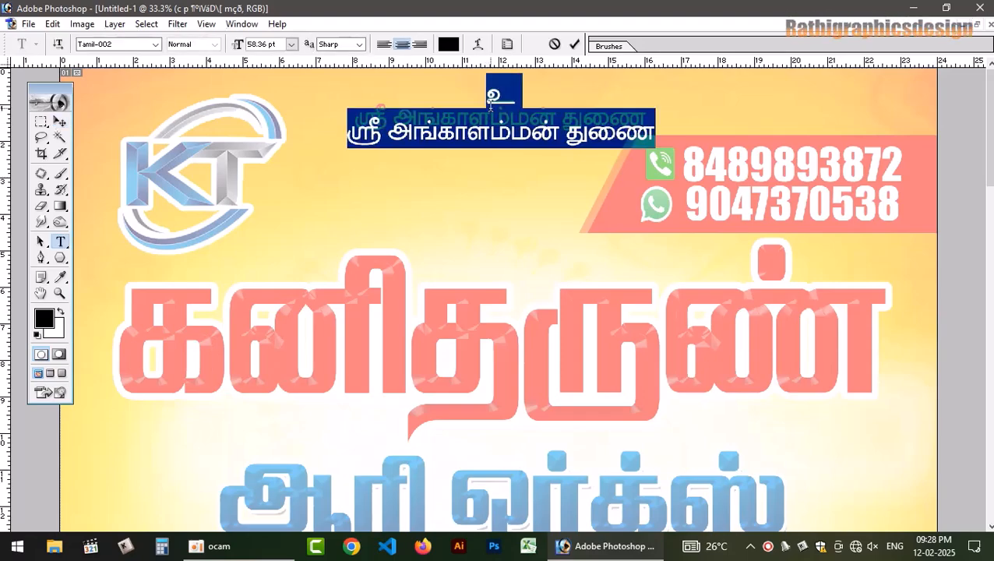
key("alt+Up")
key("alt+Up")
key("alt+Up")
key("alt+Up")
key("alt+Up")
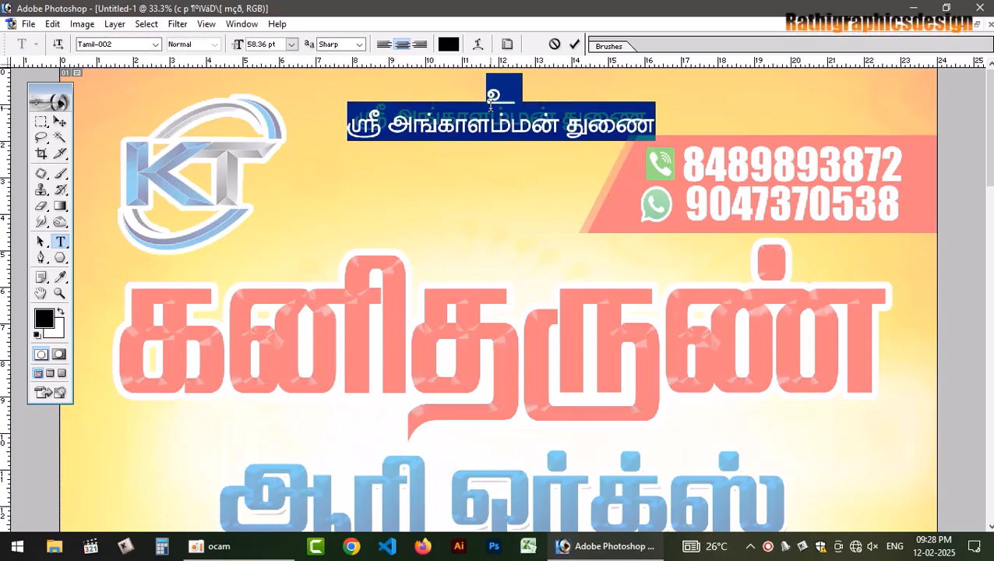
key("alt+Up")
key("alt+Up")
key("alt+Up")
key("alt+Up")
key("alt+Up")
key("alt+Down")
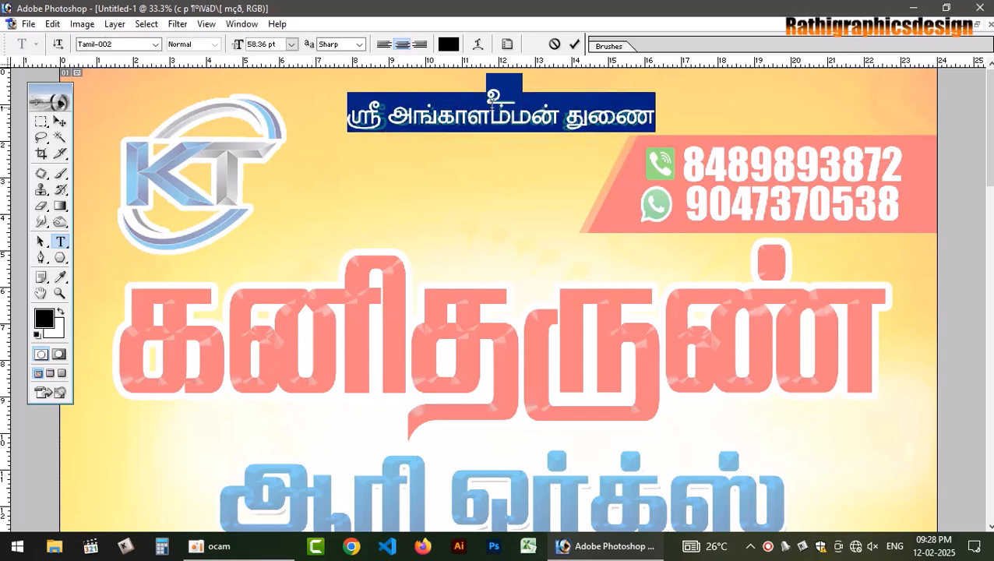
key("ctrl+Return")
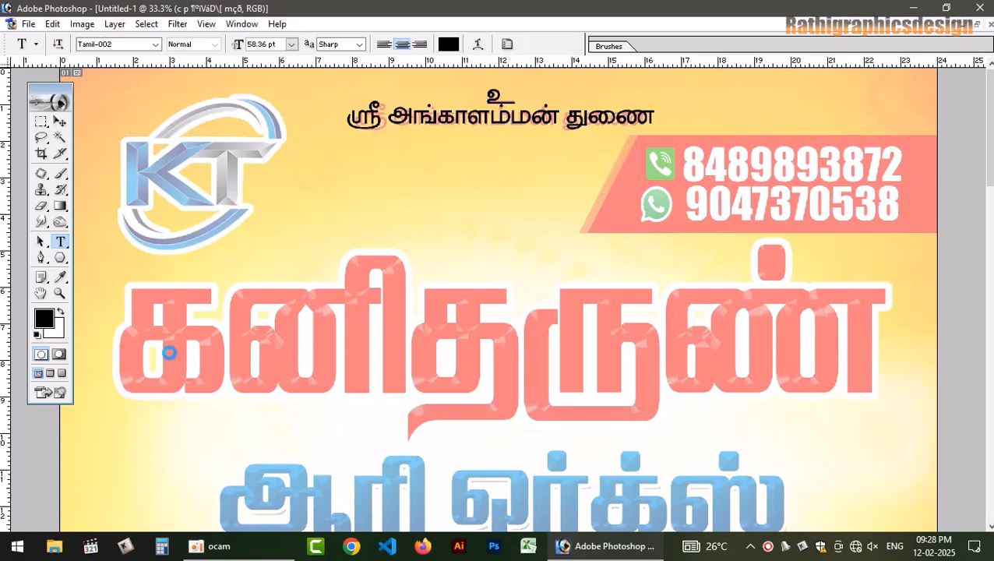
- Start a new text over the reference banner's large red title and enter "கணிதரு" in place of the mistyped first letters
left_click(161, 356)
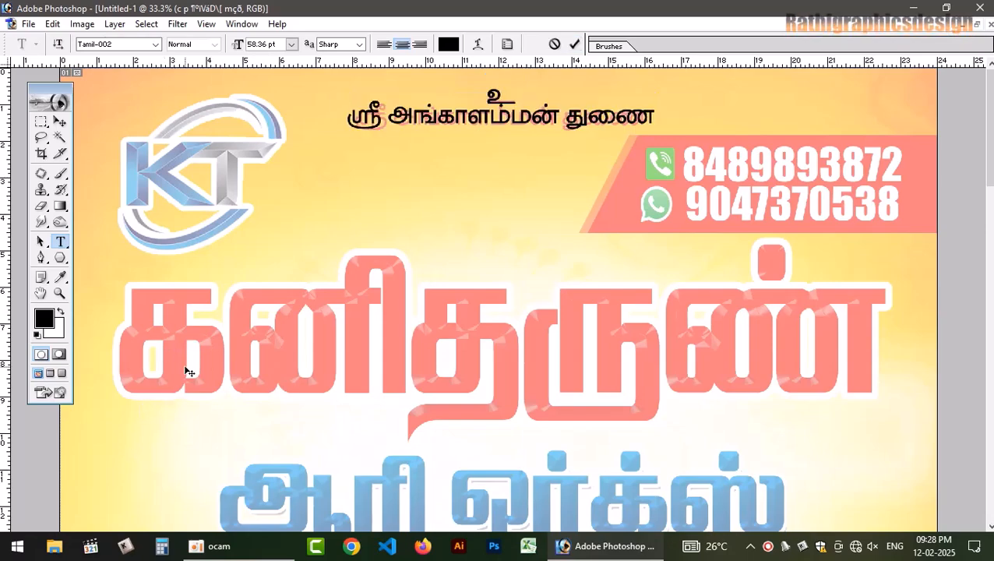
type("க்ஷீ ஆ")
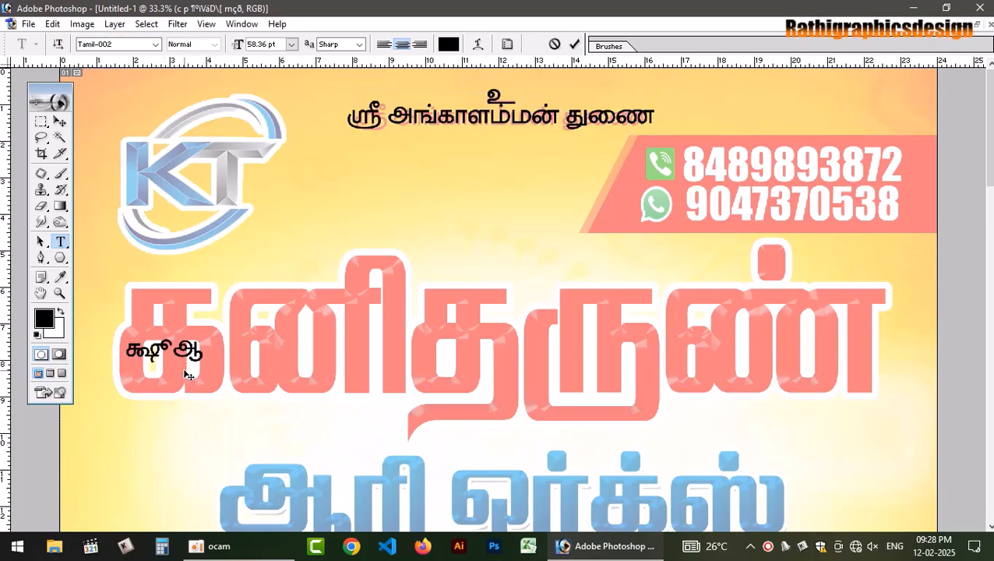
key("ctrl+a")
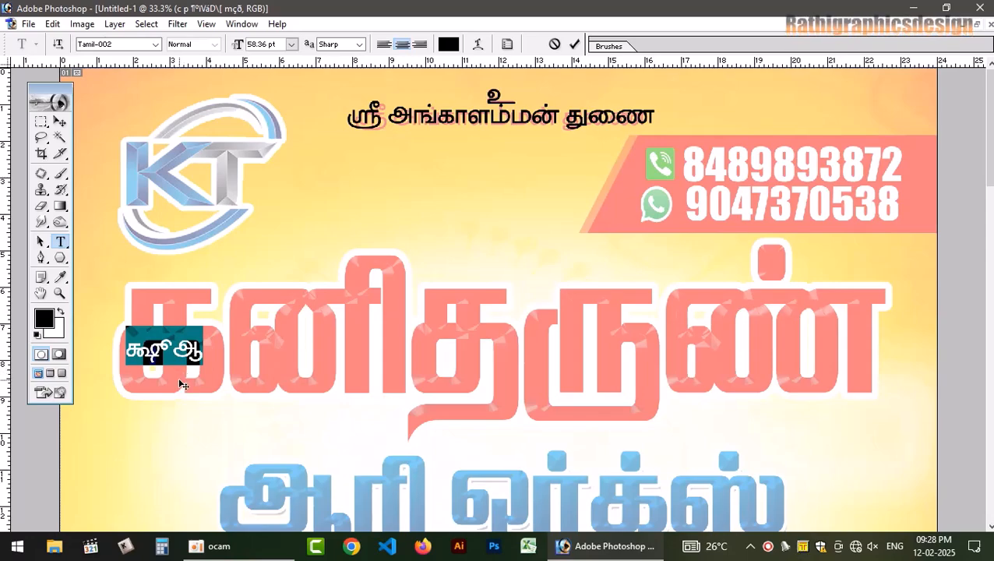
type("கணிதரு")
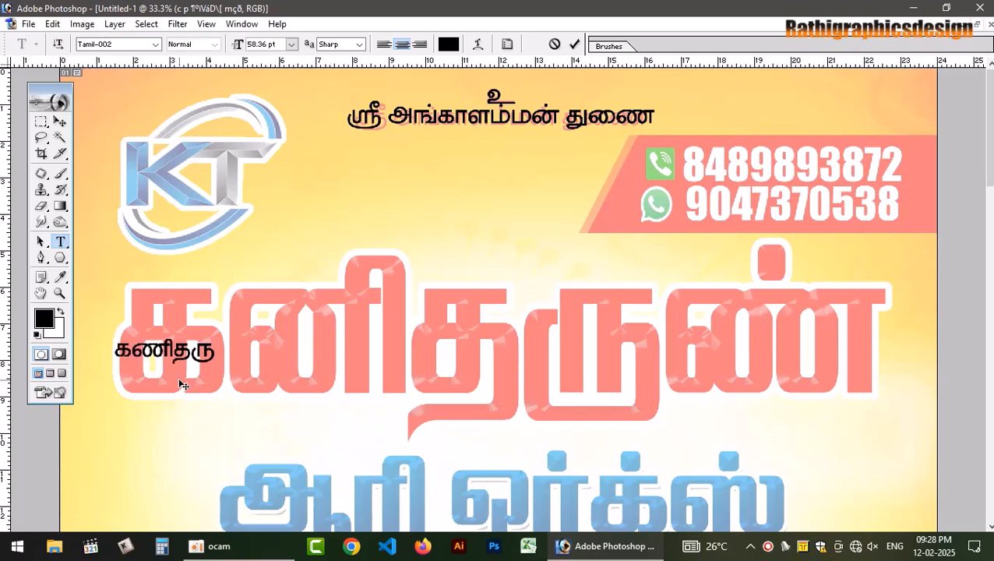
type("ண")
- Correct the title text over the reference's large red title so that it reads "கனிதரு"
key("BackSpace")
key("BackSpace")
key("BackSpace")
key("BackSpace")
key("BackSpace")
key("BackSpace")
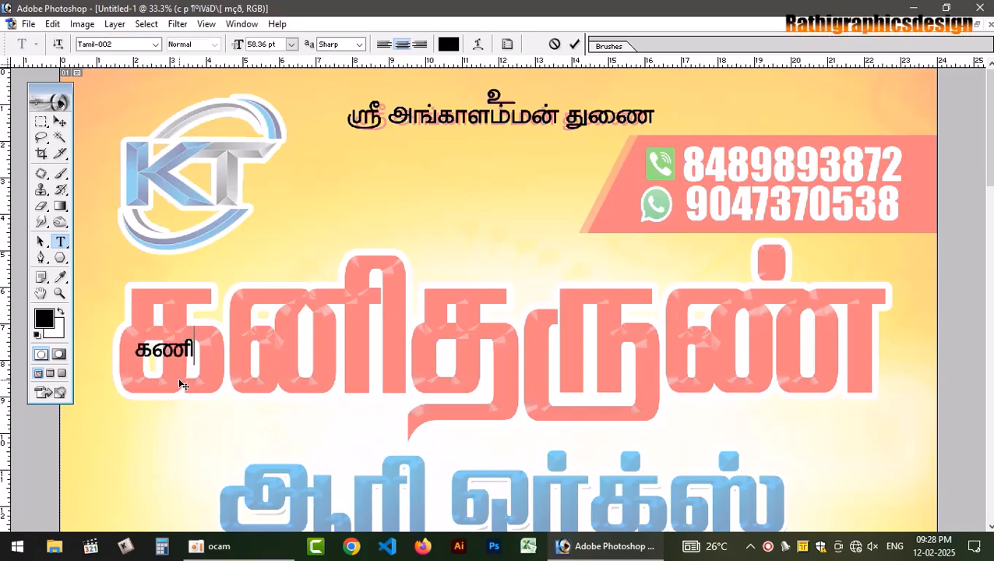
type("னிதனா")
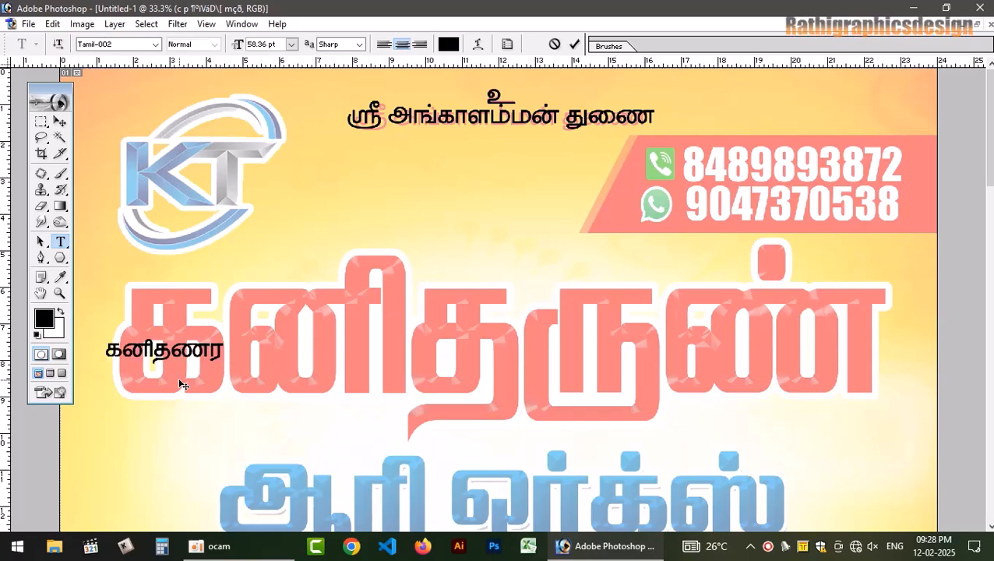
key("BackSpace")
key("BackSpace")
type("ரு")
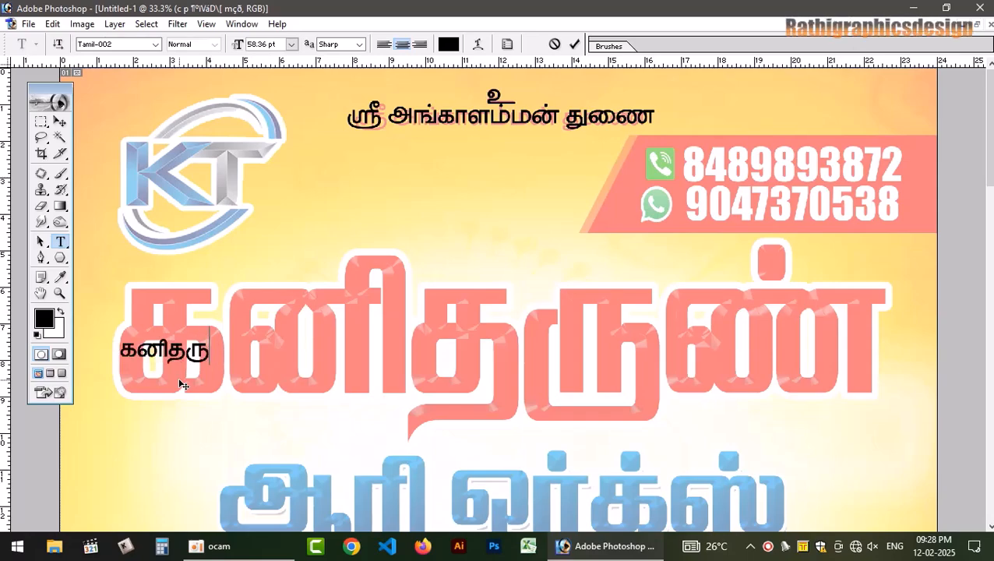
- Complete the title text with the final letter "ண்" so that it reads "கனிதருண்", and commit it
type("ண")
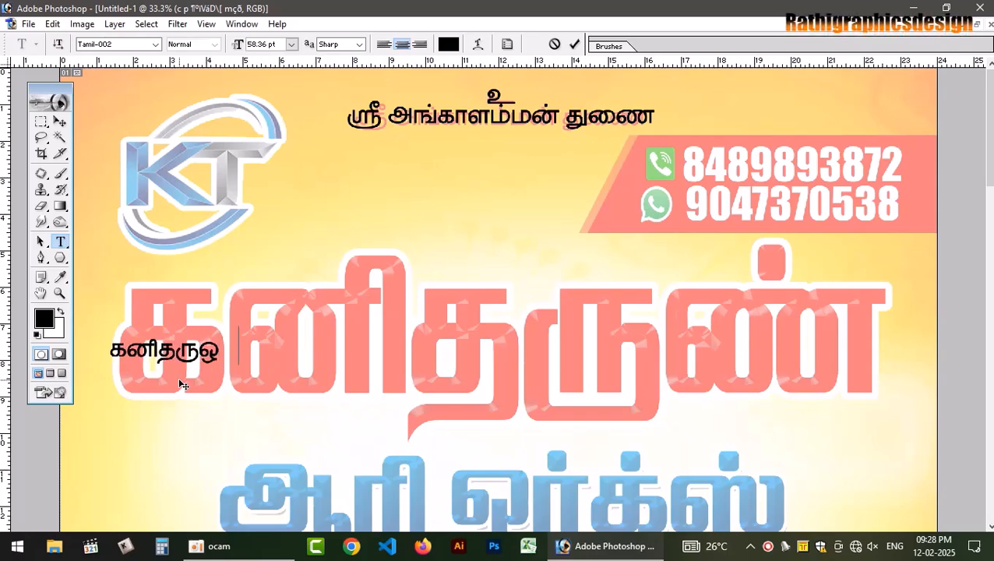
type("ணஇ")
key("BackSpace")
key("BackSpace")
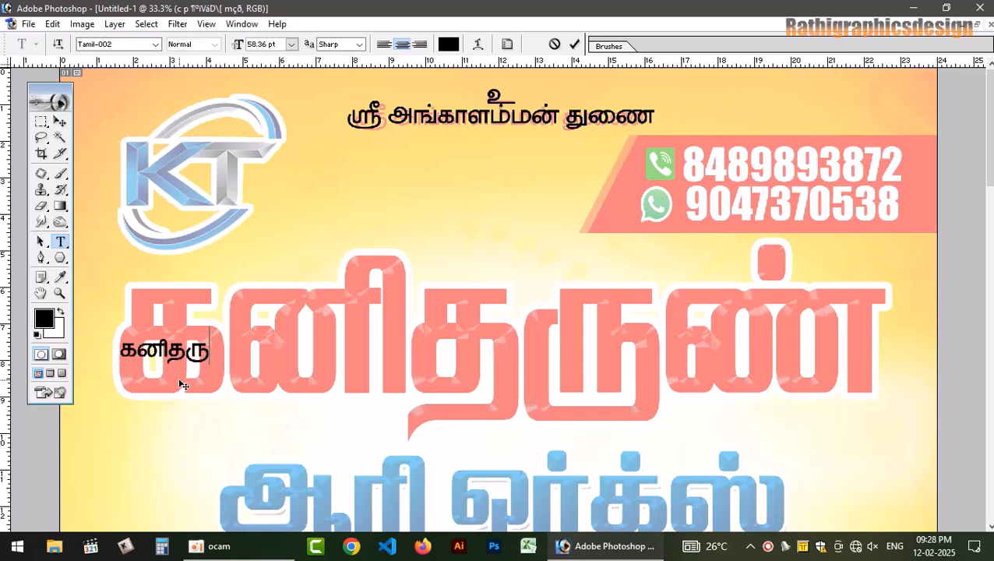
type("ணை")
type(".")
key("BackSpace")
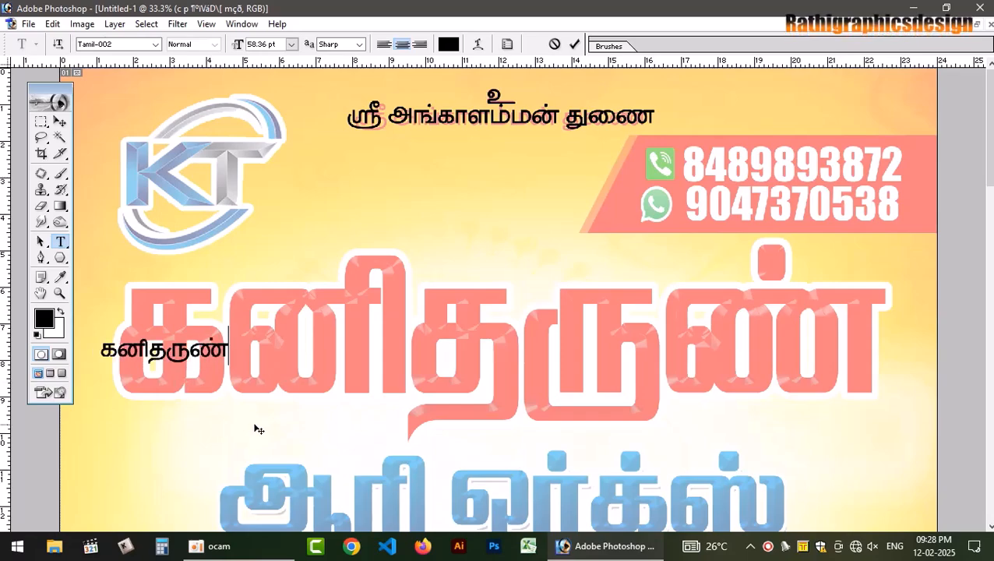
left_click(60, 122)
- Scale the title text proportionally to about 528% and move it up over the reference's large red title
key("ctrl+t")
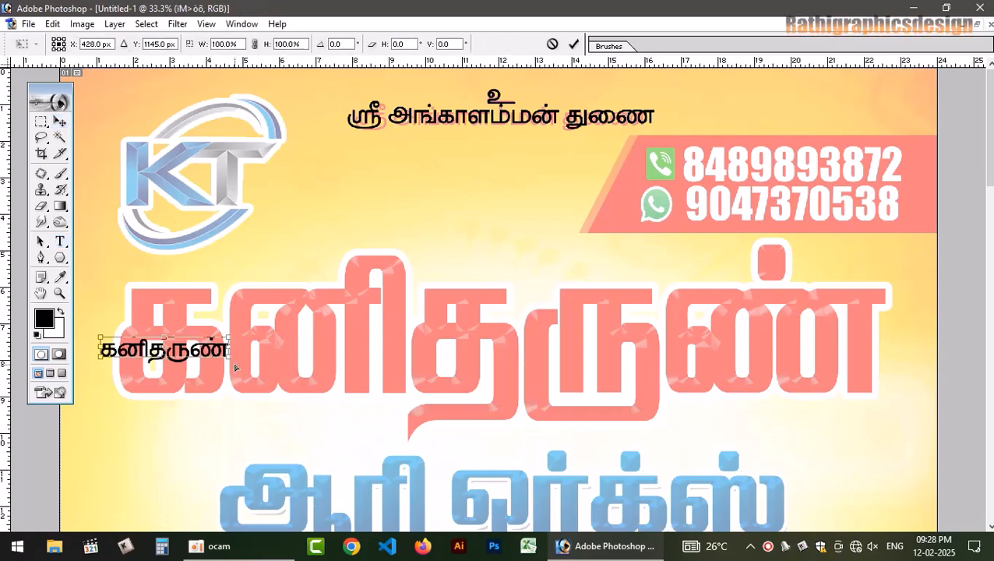
left_click_drag(227, 359, 776, 440)
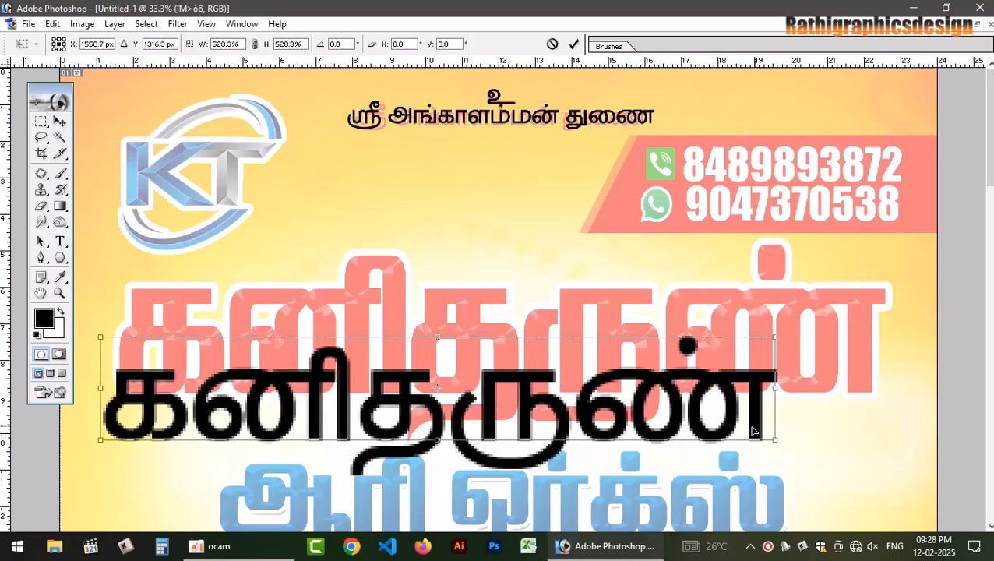
key("Return")
left_click_drag(489, 382, 508, 301)
- Scale the title to about 113% width and 131% height to match the reference's red title
key("ctrl+t")
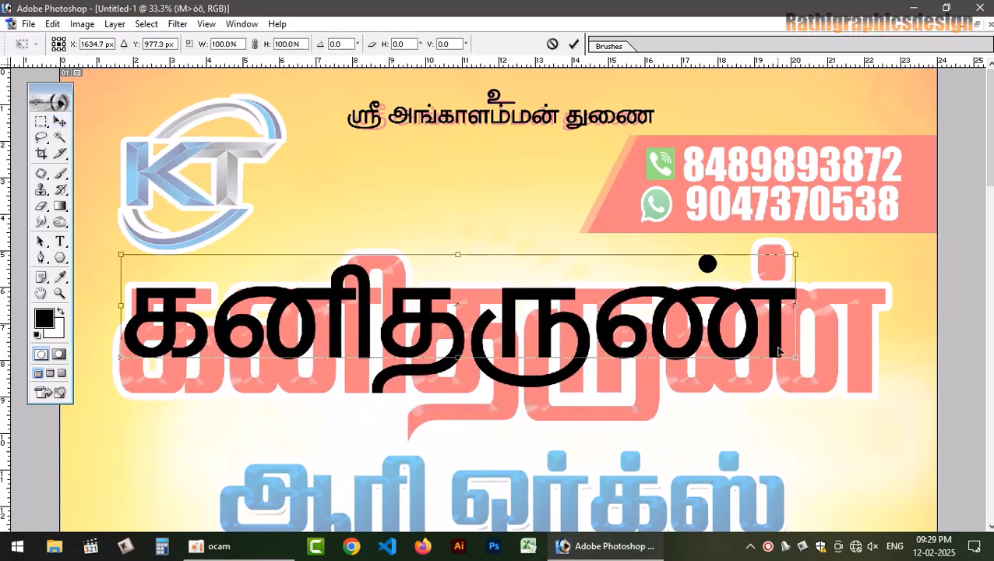
left_click_drag(794, 357, 880, 402)
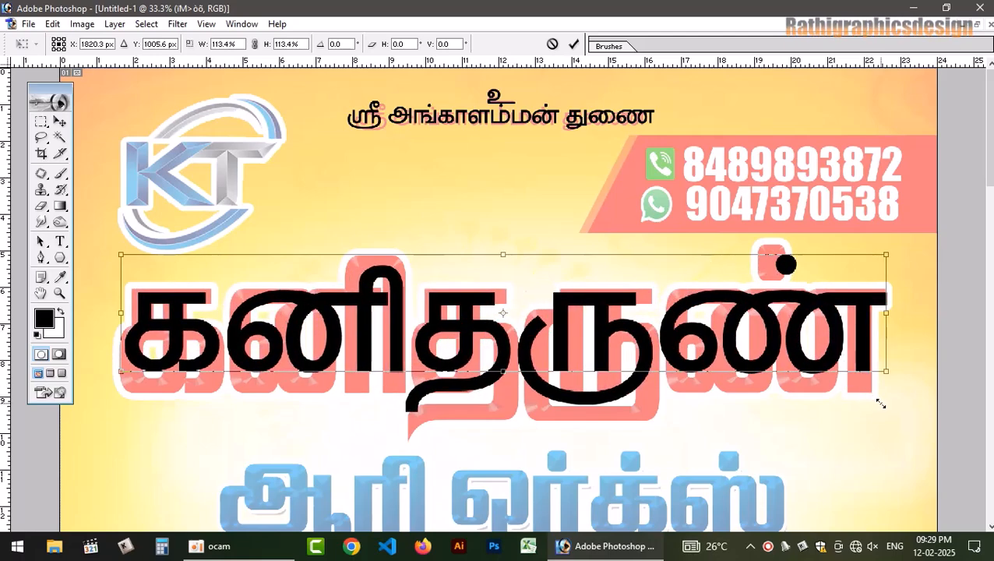
mouse_move(679, 371)
left_mouse_down()
mouse_move(686, 406)
mouse_move(685, 389)
left_mouse_up()
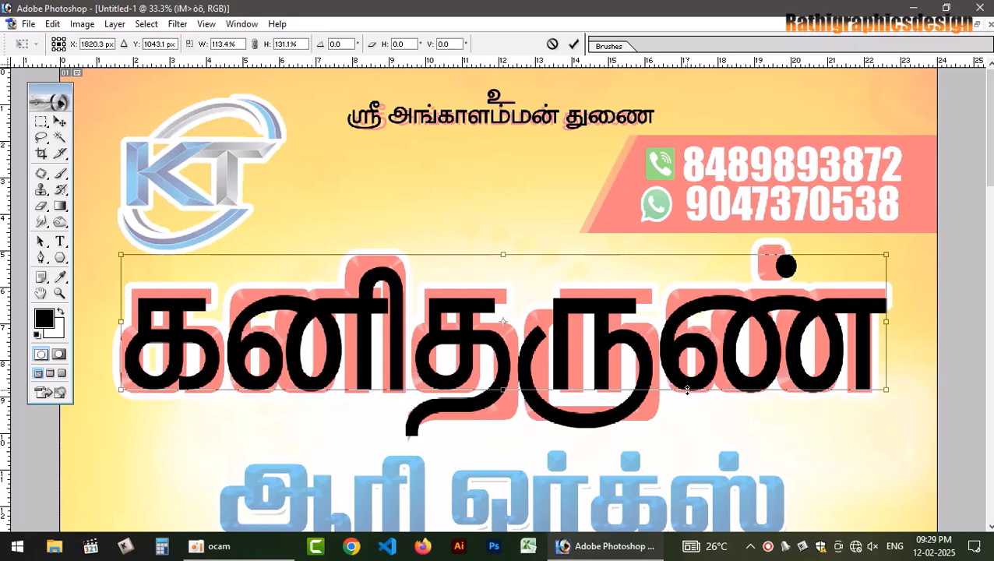
key("Return")
- Change the font of the whole title text to Tamil-011 and commit it
left_click(60, 242)
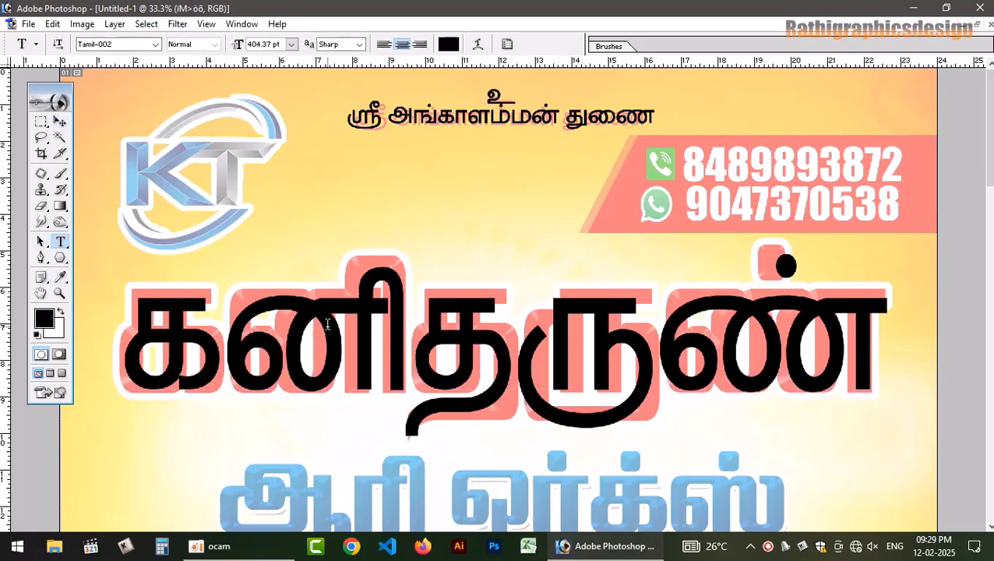
left_click(472, 354)
key("ctrl+a")
left_click(119, 45)
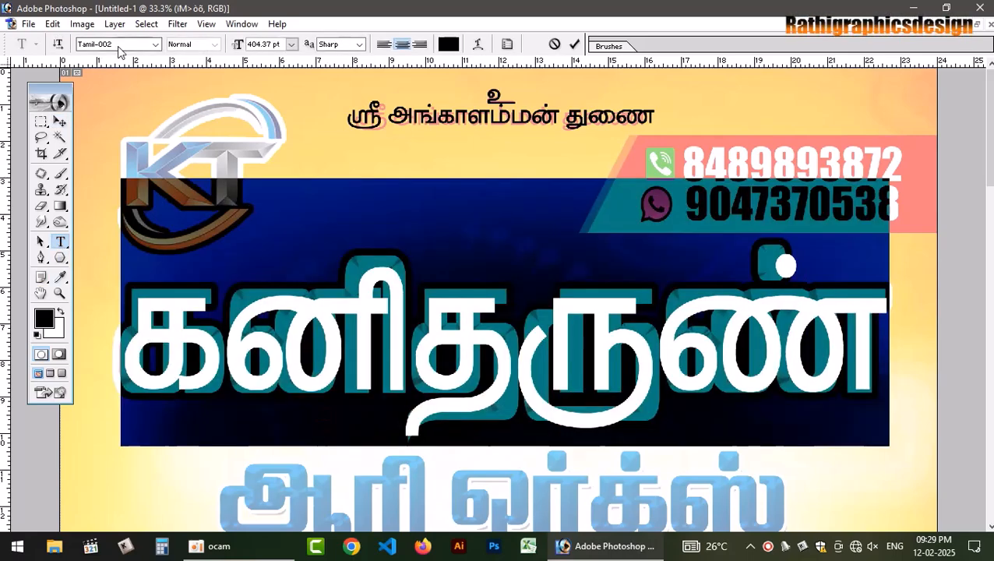
key("Down")
key("Down")
key("Down")
key("Down")
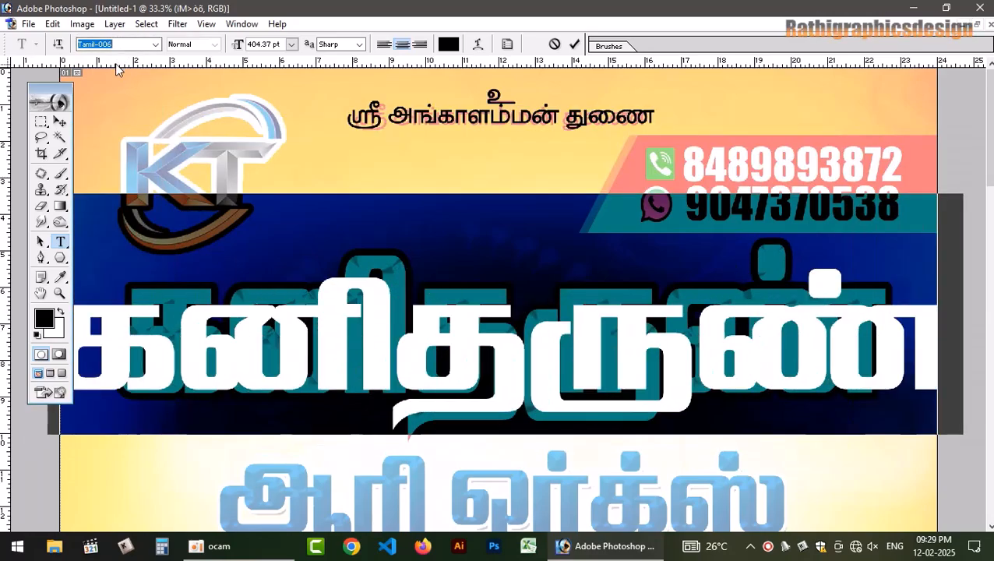
key("Down")
key("Down")
key("Down")
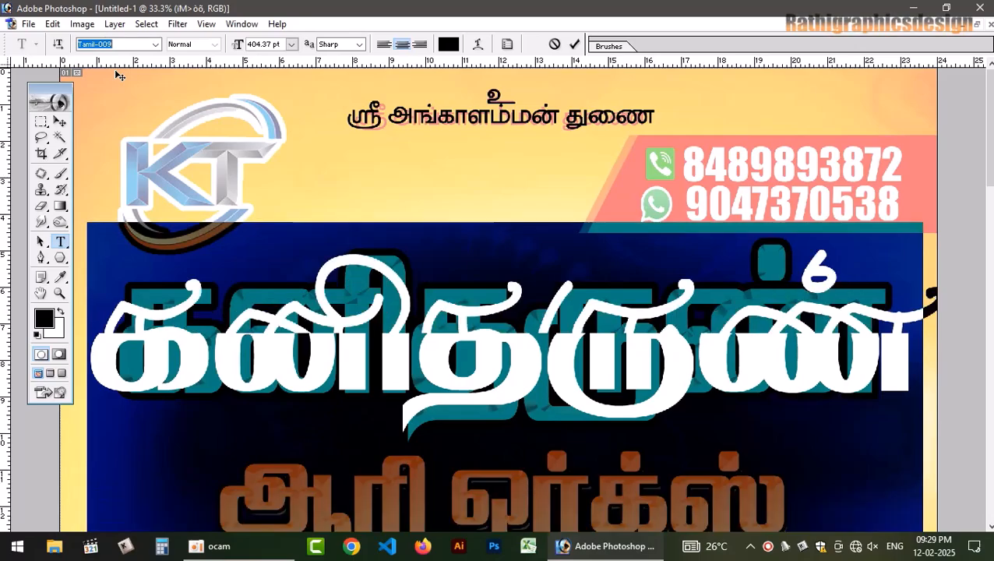
key("Down")
key("Down")
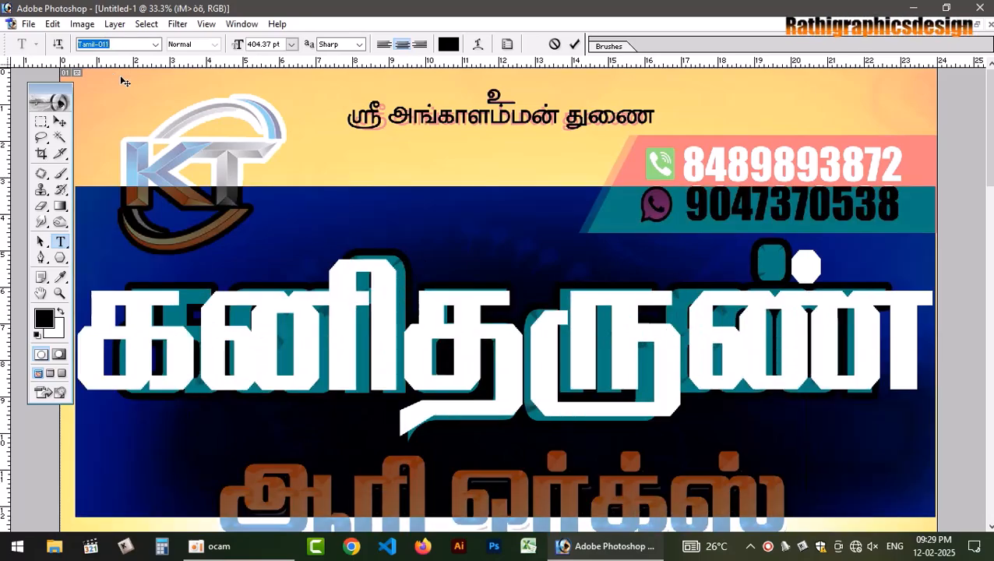
left_click(60, 122)
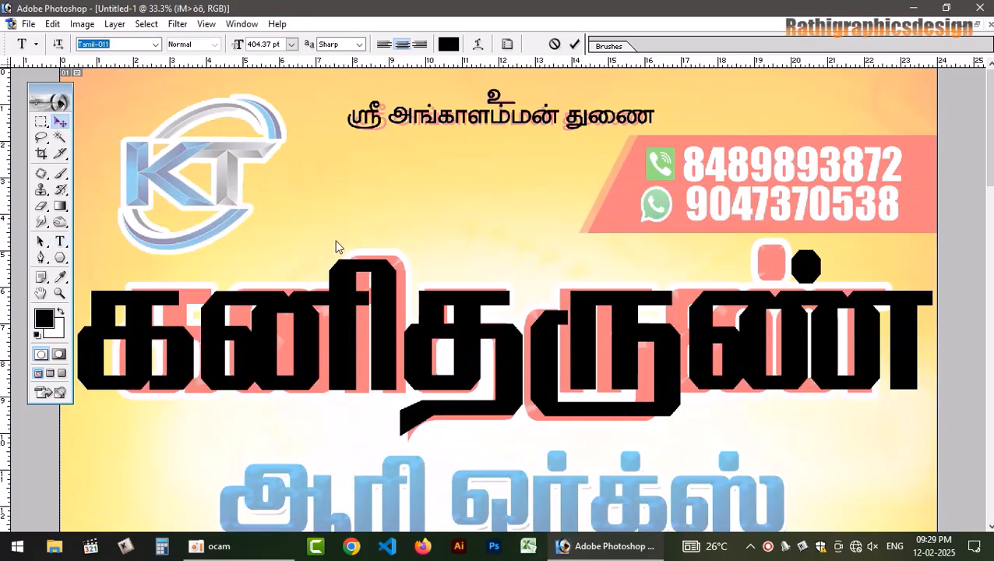
- Narrow the title to about 90% of its width so both ends line up with the reference title
key("ctrl+t")
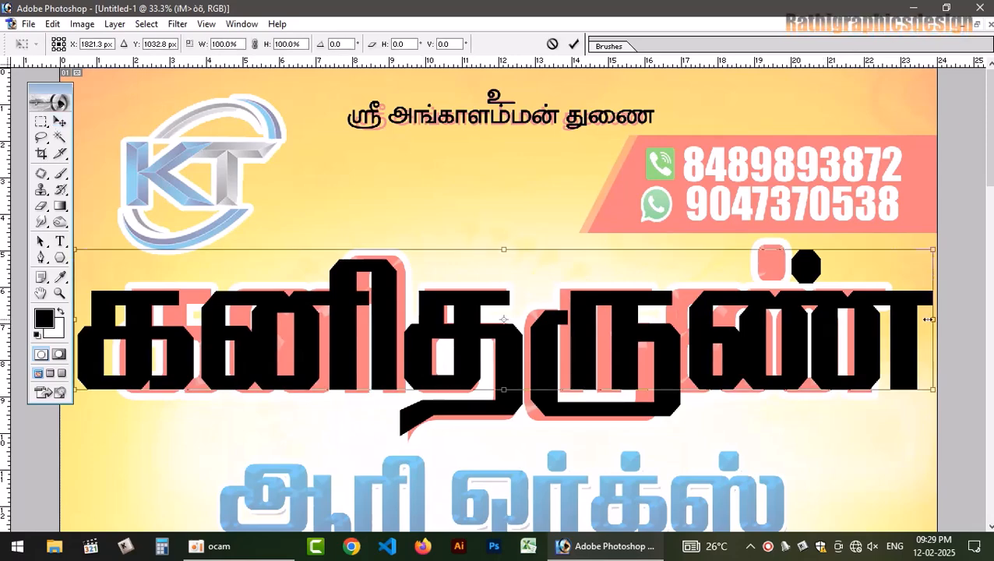
left_click_drag(934, 321, 879, 320, "alt")
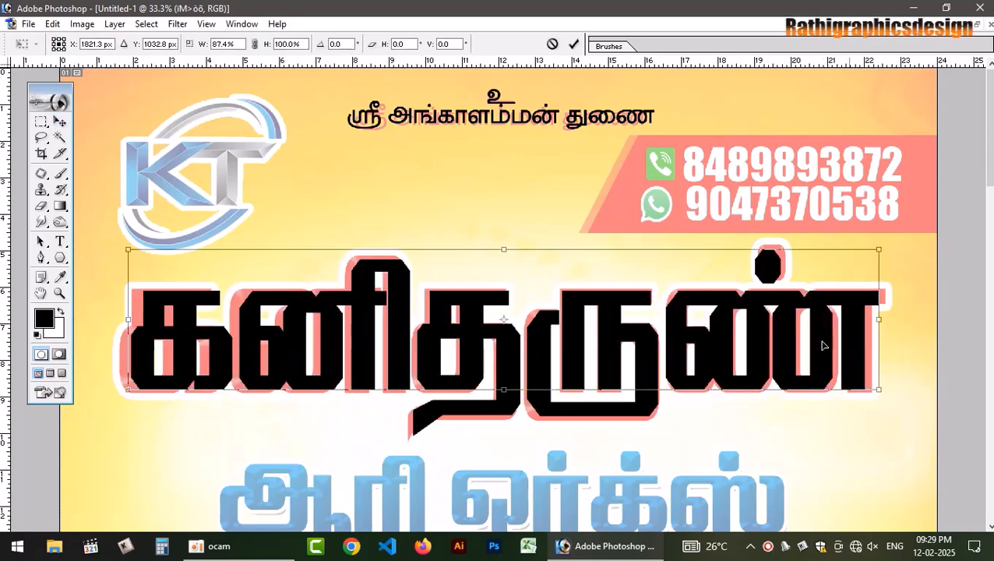
left_click_drag(129, 320, 115, 319)
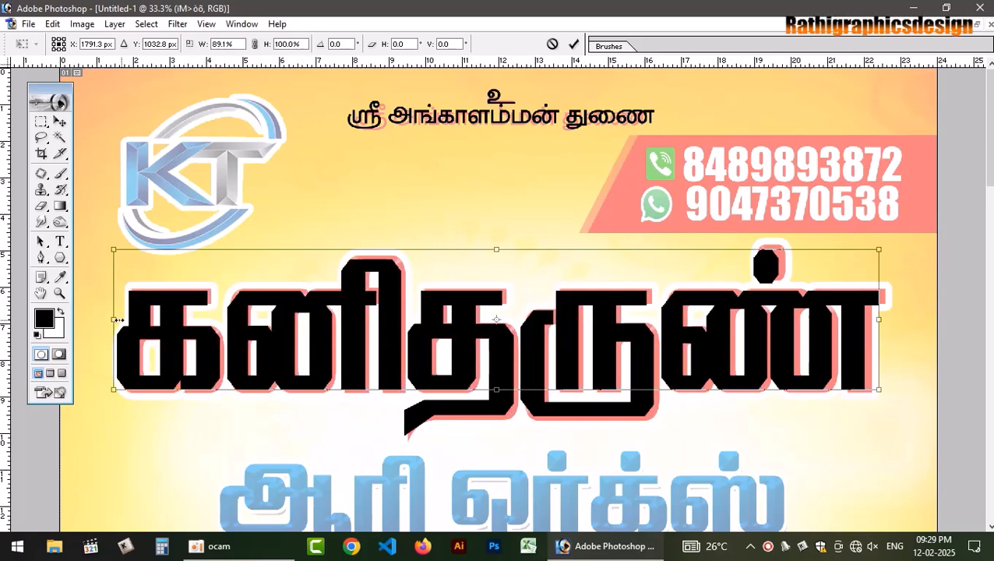
left_click_drag(879, 304, 885, 304)
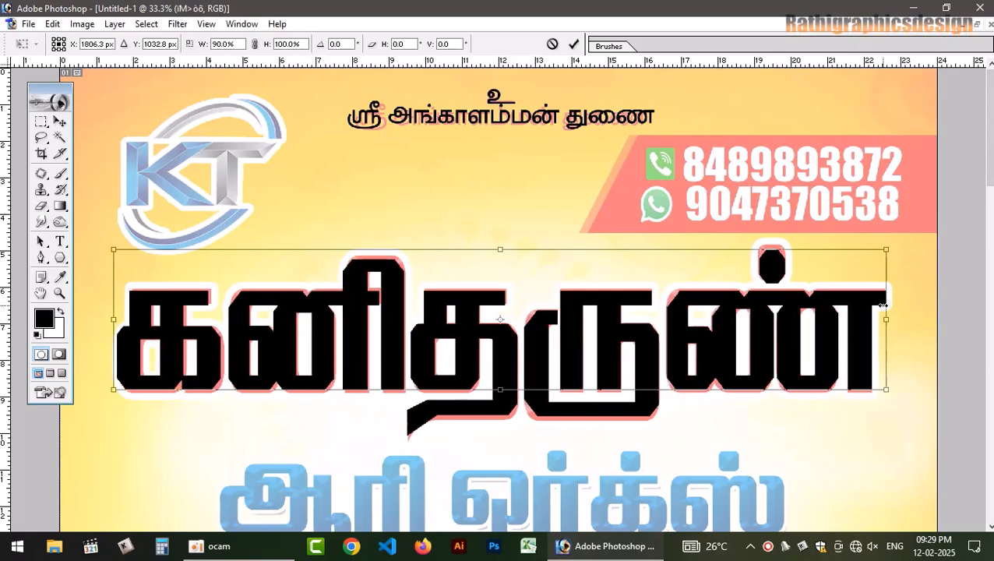
key("Return")
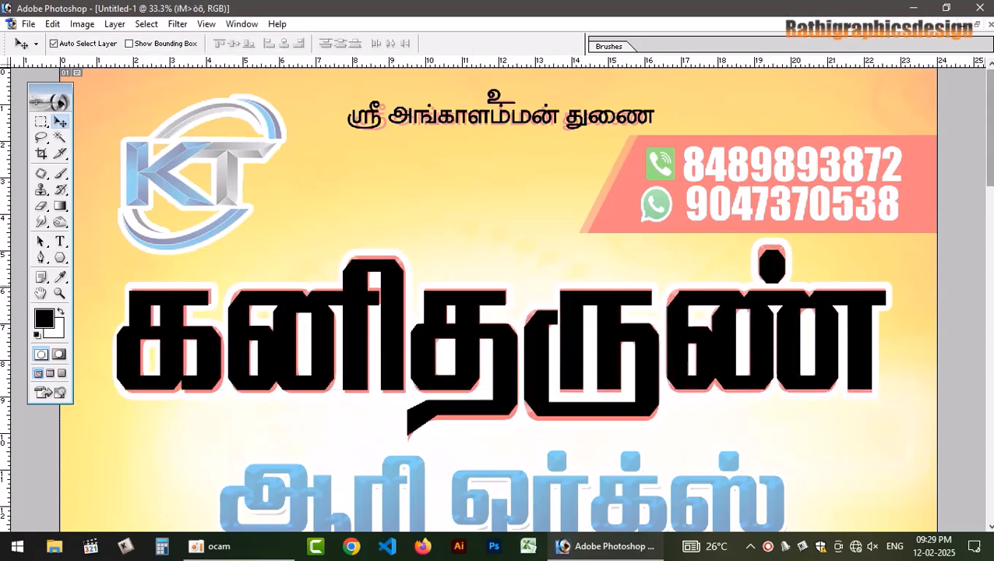
scroll(984, 295, "down", 3)
left_click_drag(991, 163, 990, 179)
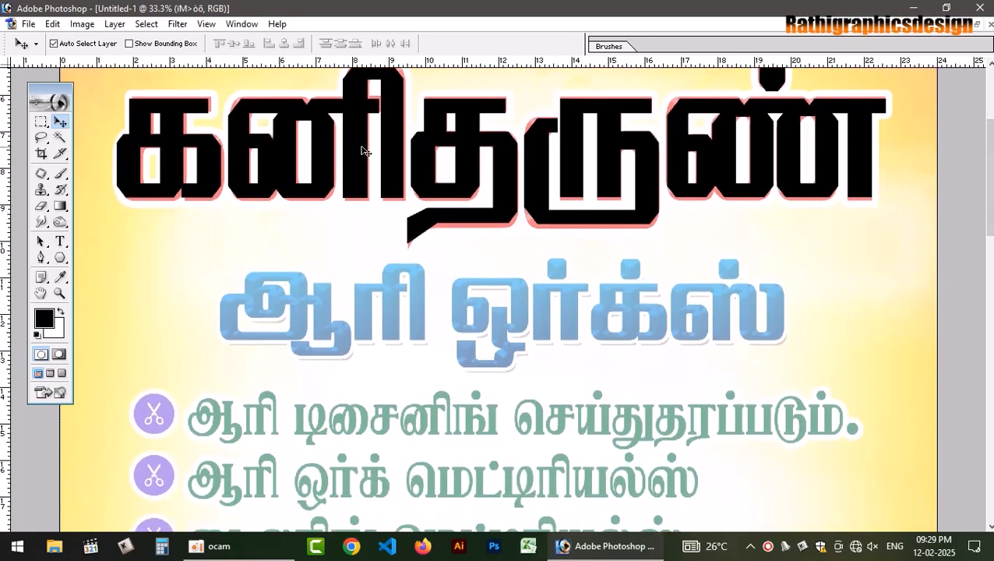
left_click_drag(394, 145, 394, 371)
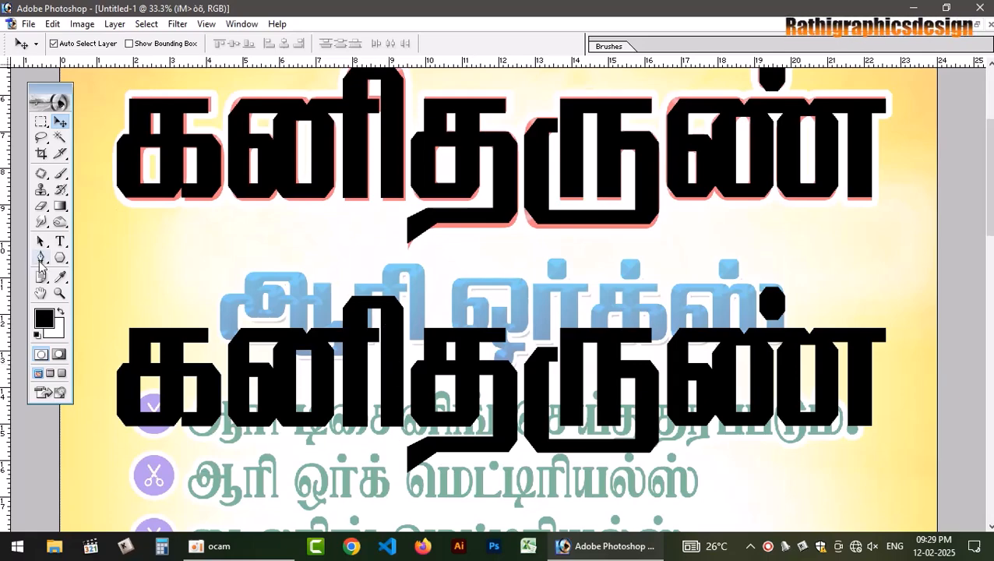
left_click(60, 242)
left_click(370, 364)
key("ctrl+a")
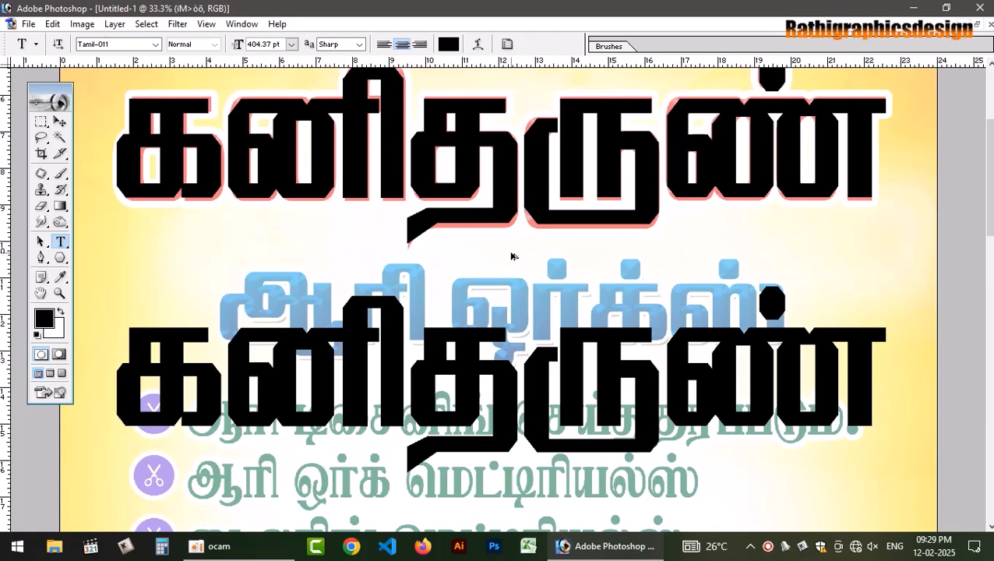
key("ctrl+z")
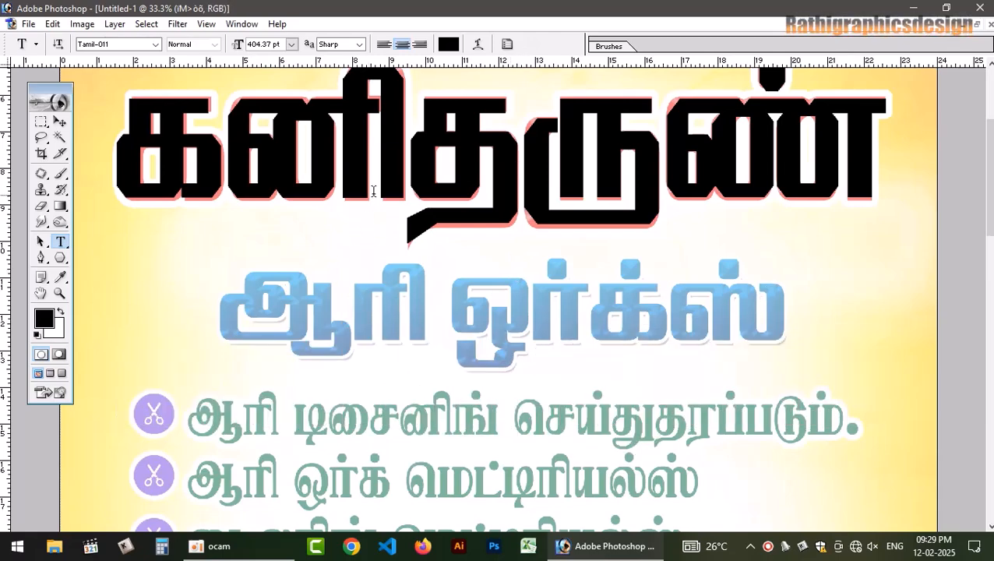
- Duplicate the title text downward over the reference's blue subtitle and clear the copy's wording
left_click(60, 121)
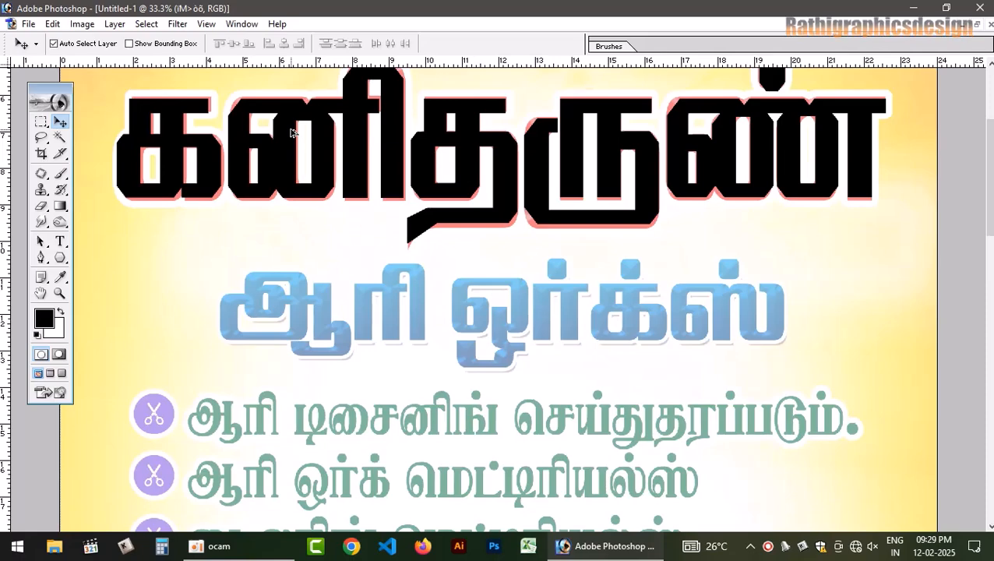
left_click_drag(290, 132, 294, 325)
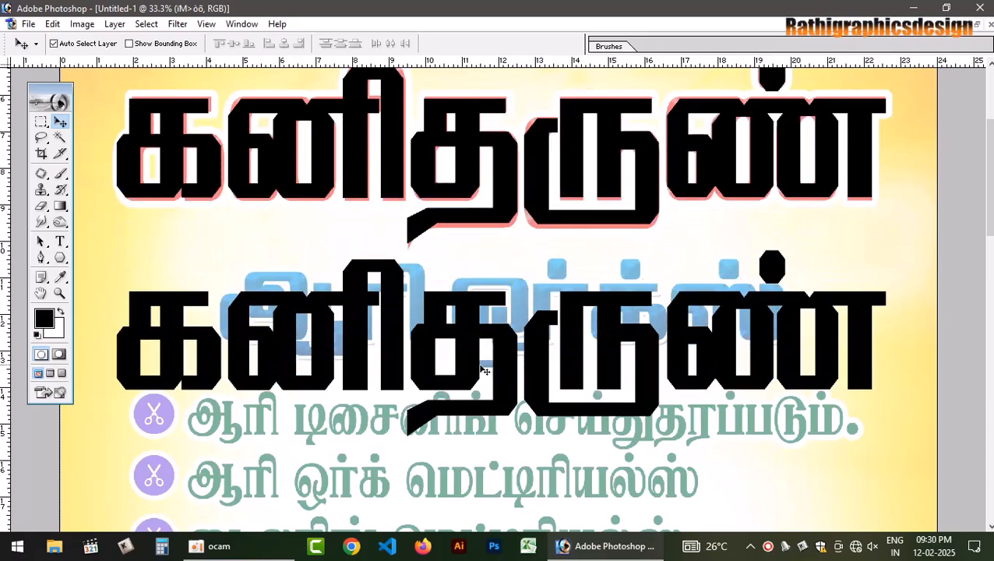
left_click(60, 242)
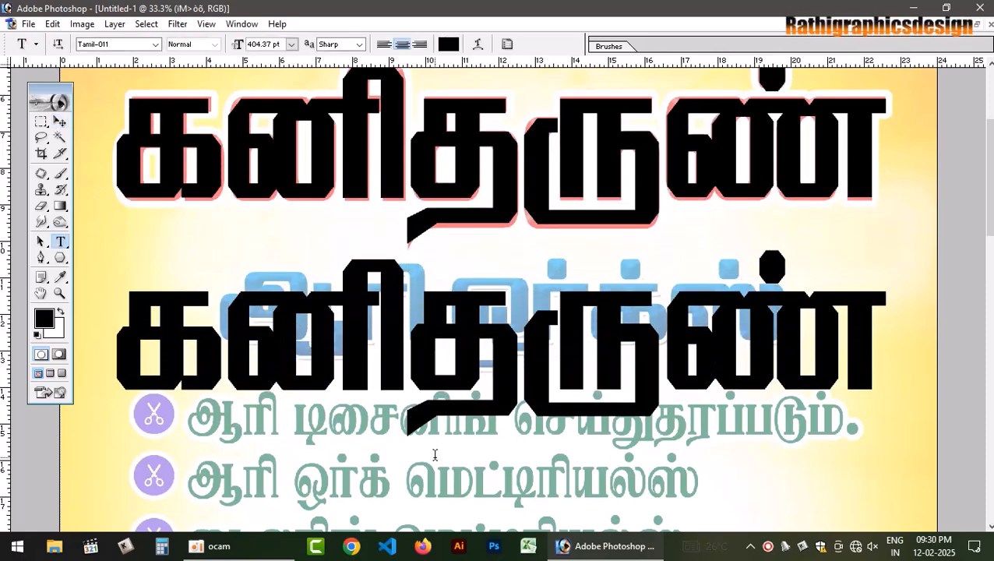
left_click(428, 336)
key("ctrl+a")
key("BackSpace")
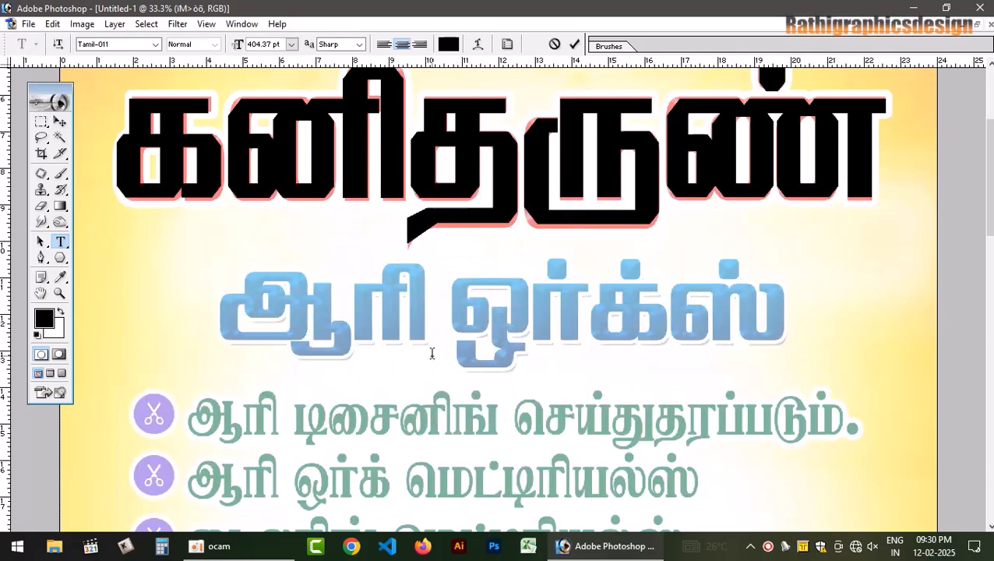
- Enter "ஆரி ஒர்க்ஸ்" as the wording of the emptied copy over the blue subtitle and commit it
type("ஆரி ஓ")
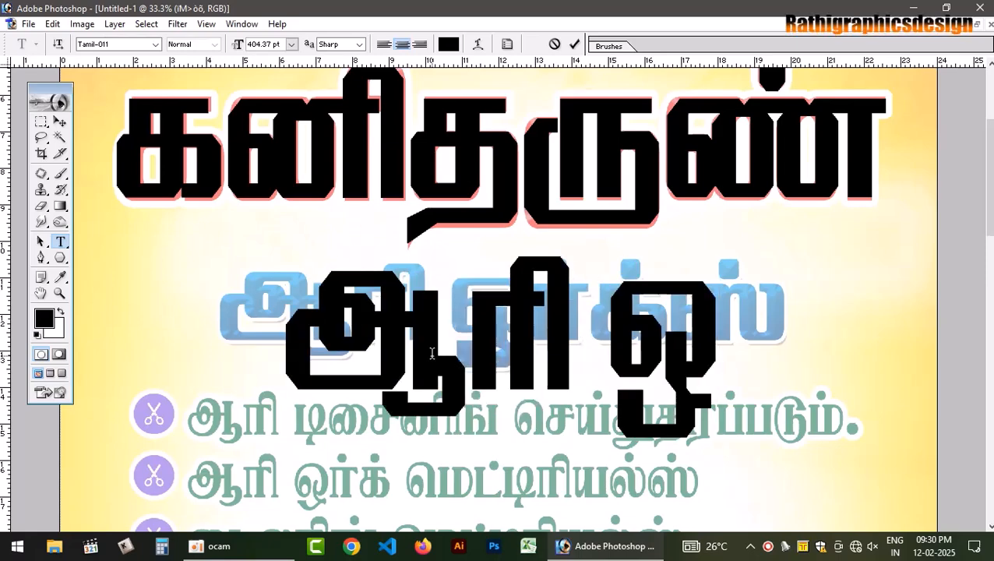
type("ர்க்")
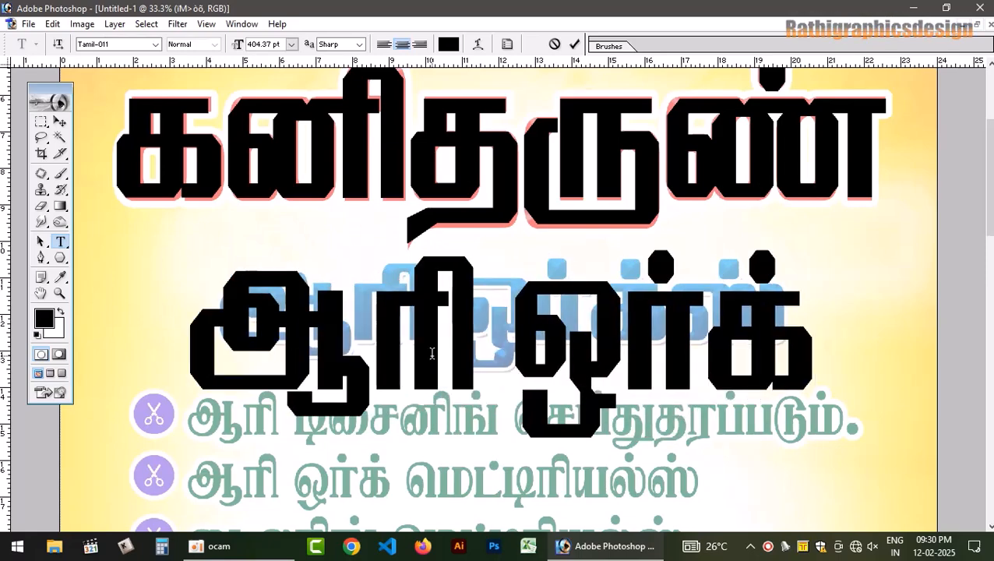
type("ஷெ;")
key("BackSpace")
key("BackSpace")
type("1")
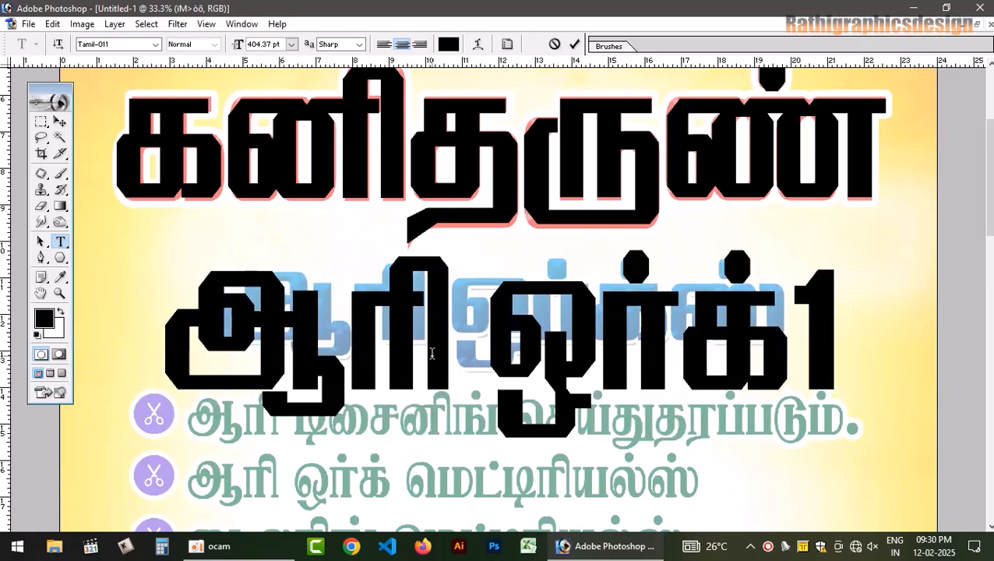
key("BackSpace")
type("ஸ்")
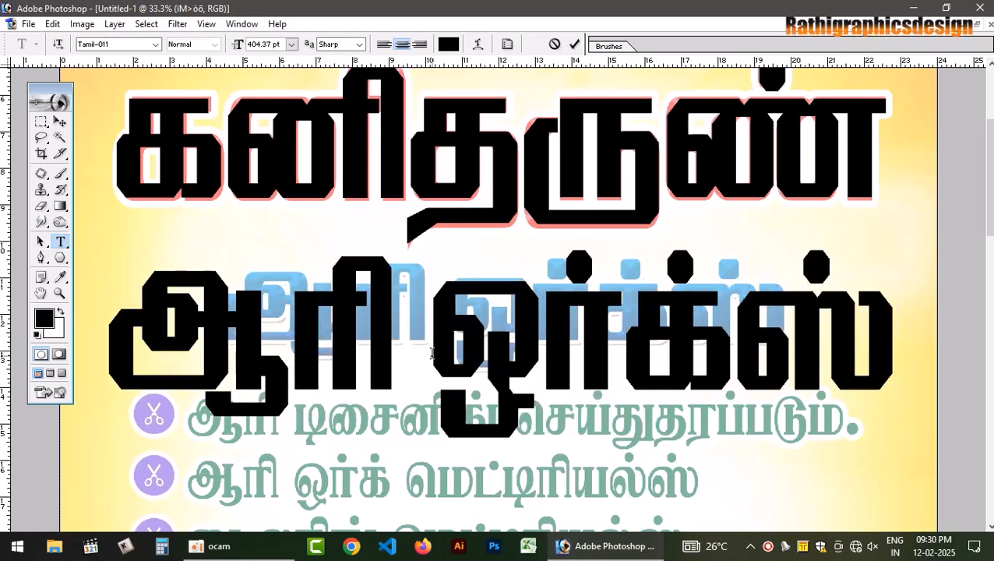
left_click(60, 123)
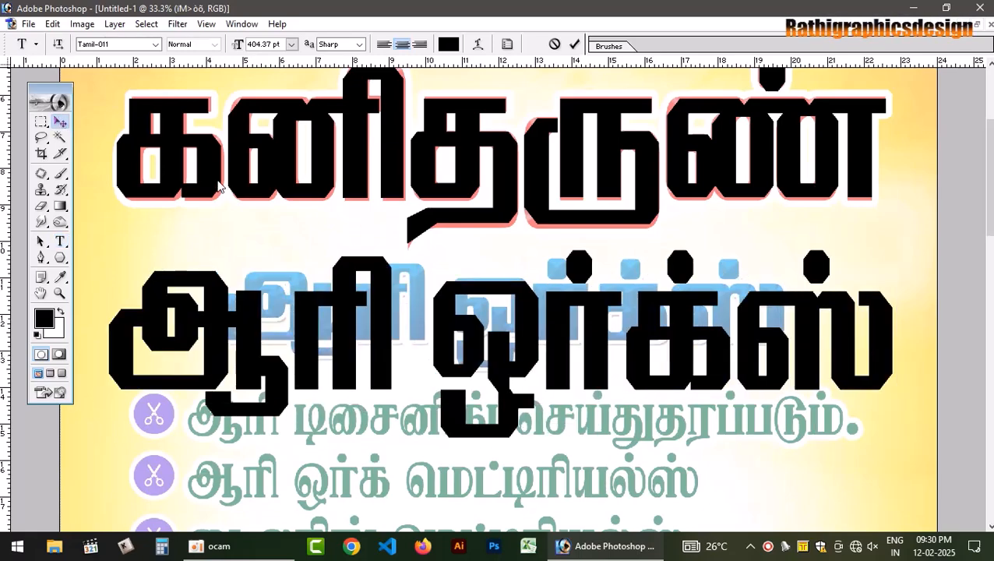
- Scale the "ஆரி ஒர்க்ஸ்" text down to roughly the blue reference subtitle's width and move it up over that subtitle
key("ctrl+t")
left_click_drag(885, 385, 779, 355)
key("Return")
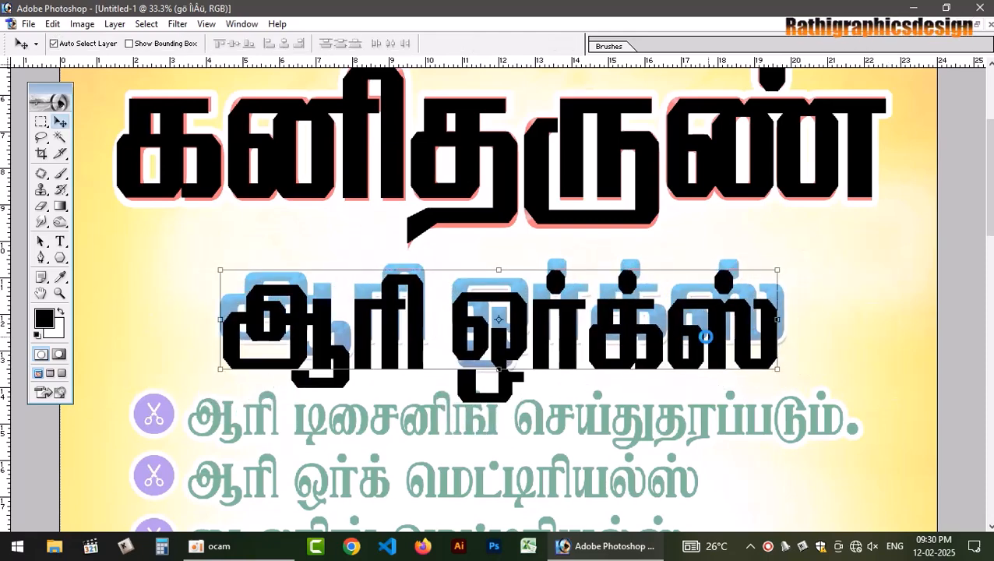
left_click_drag(572, 327, 570, 309)
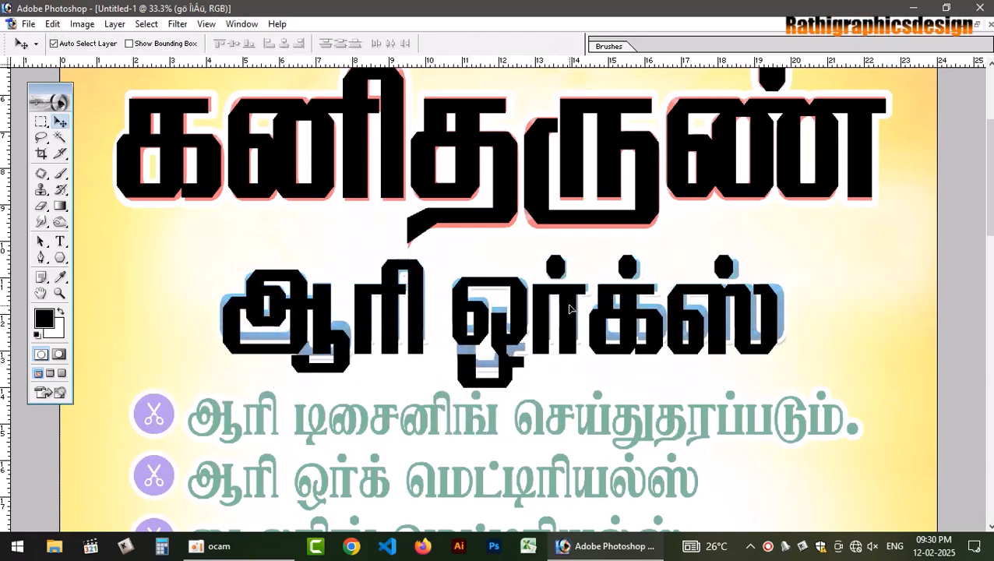
- Reduce the subtitle's height to 86% and stretch its width slightly at both ends to fit the blue reference subtitle
key("ctrl+t")
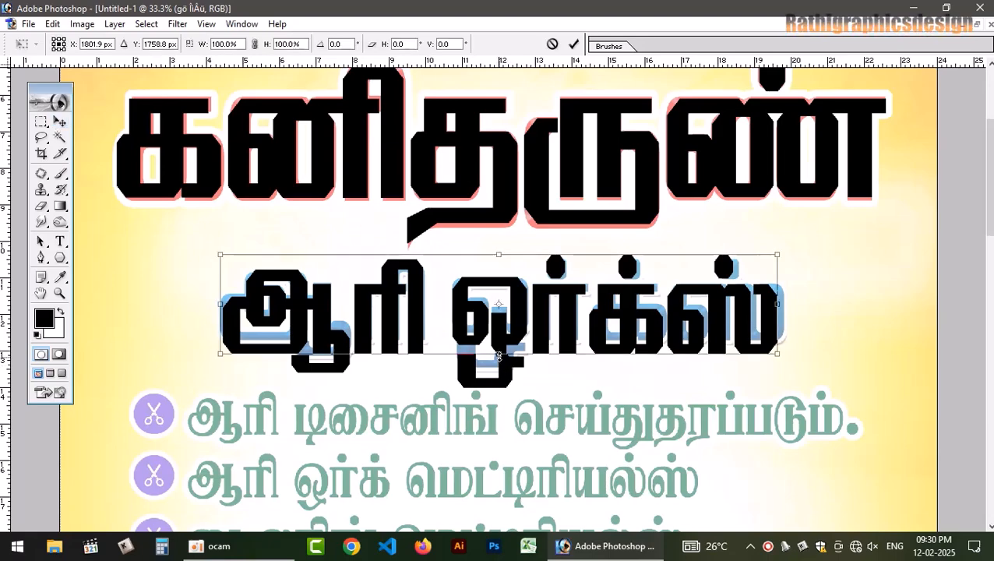
left_click_drag(499, 356, 503, 341)
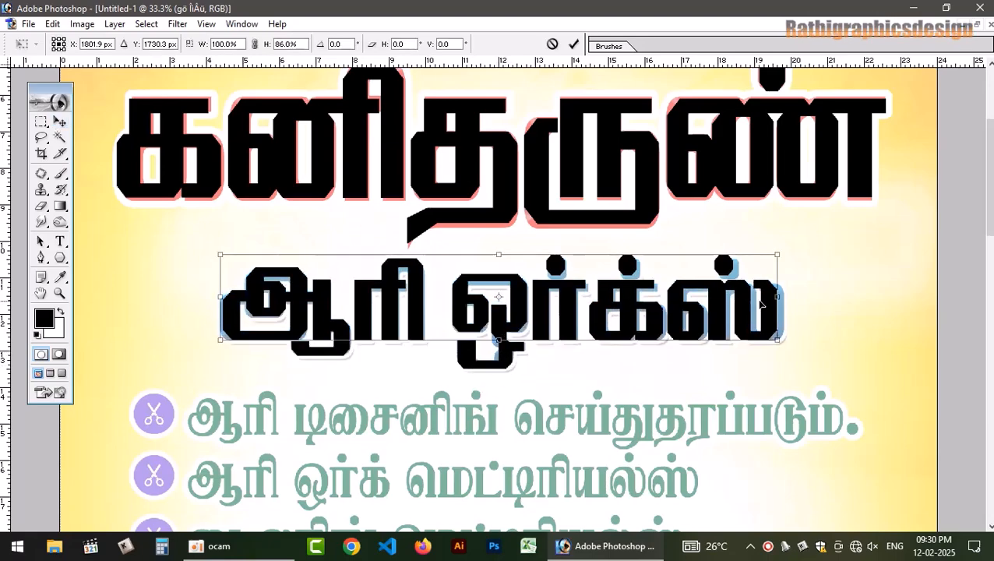
left_click_drag(778, 299, 783, 299)
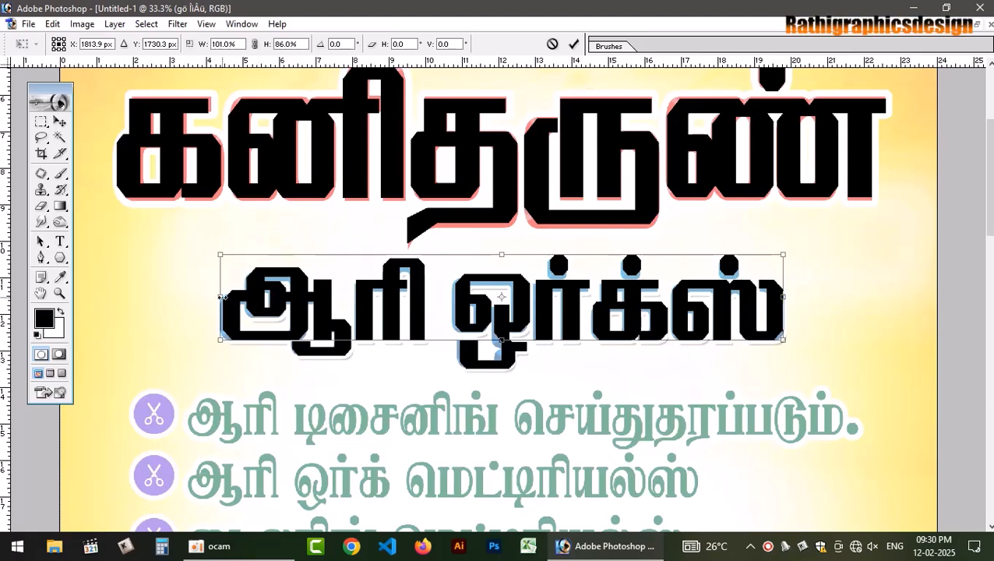
left_click_drag(221, 298, 215, 297)
key("Return")
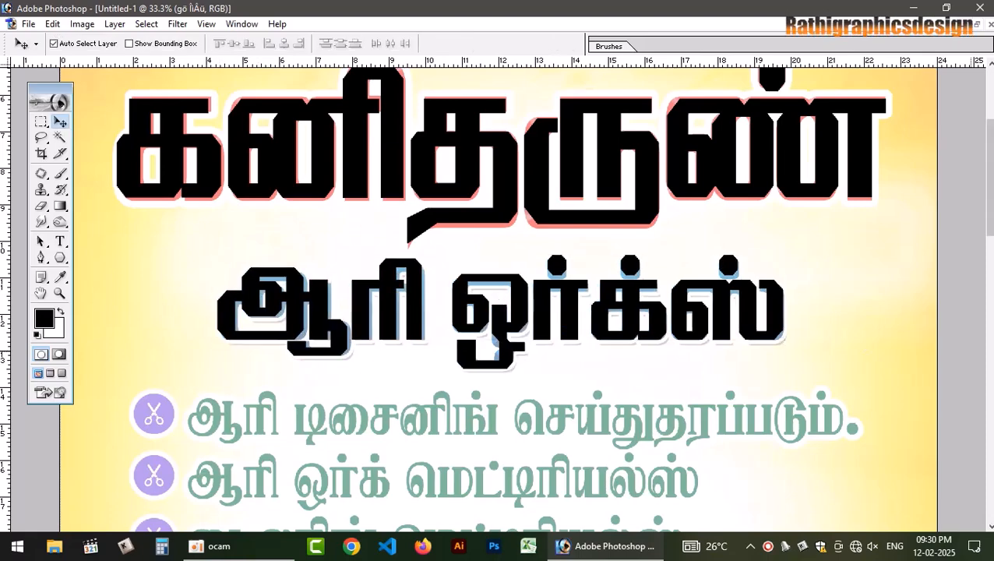
- Start a new text beside the scissors bullets of the reference service list with a font size of 100 pt
scroll(992, 186, "down", 5)
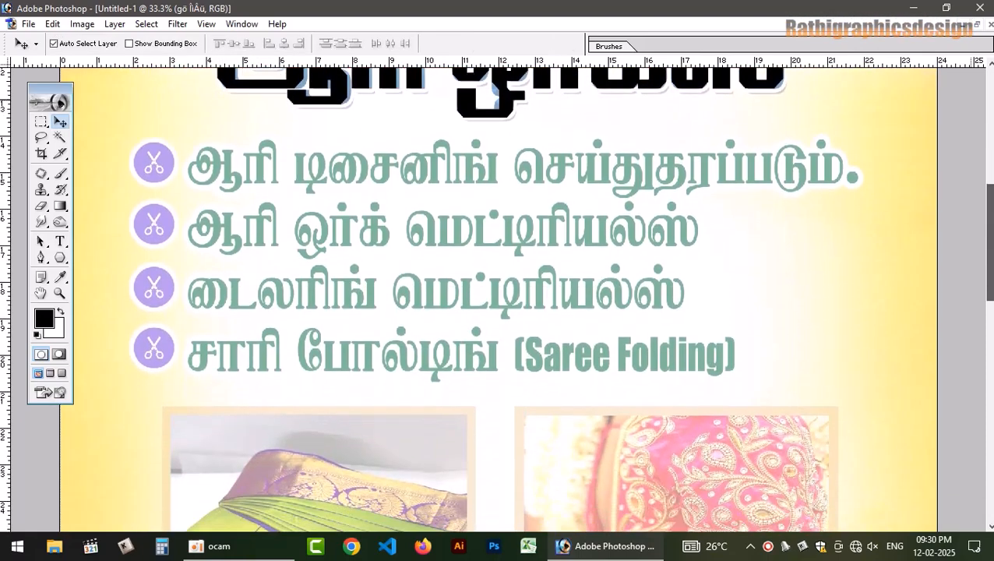
left_click(60, 240)
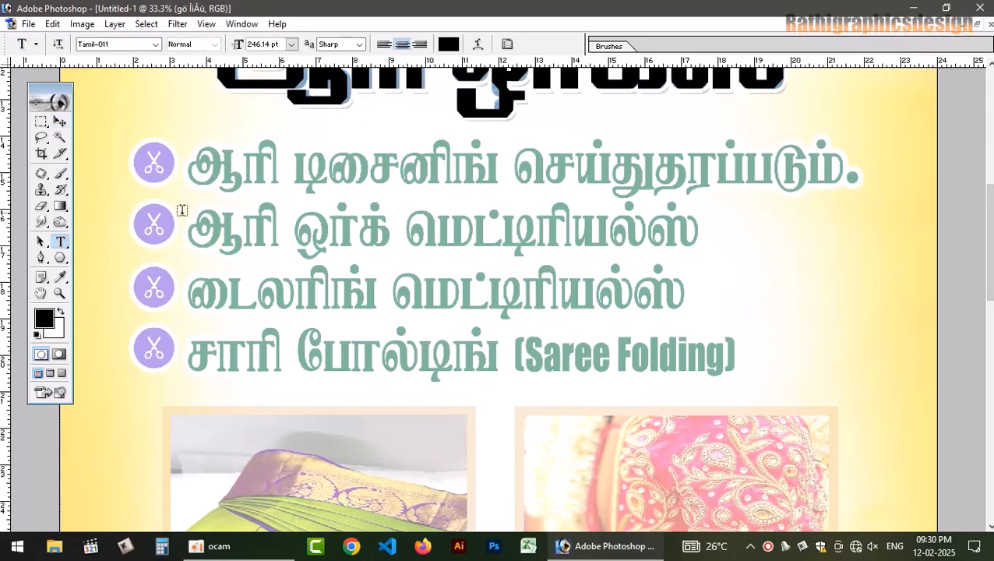
left_click(264, 235)
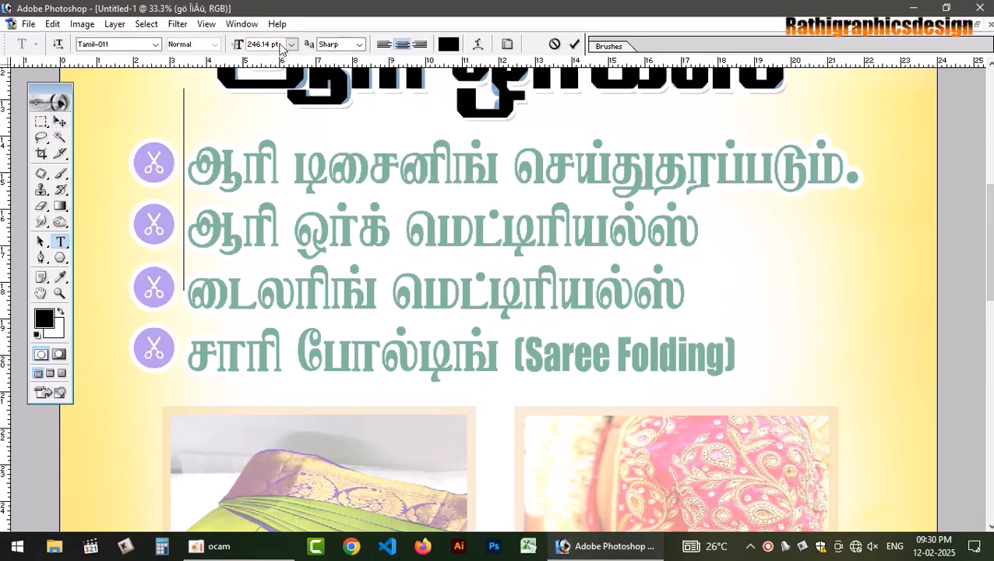
left_click(263, 44)
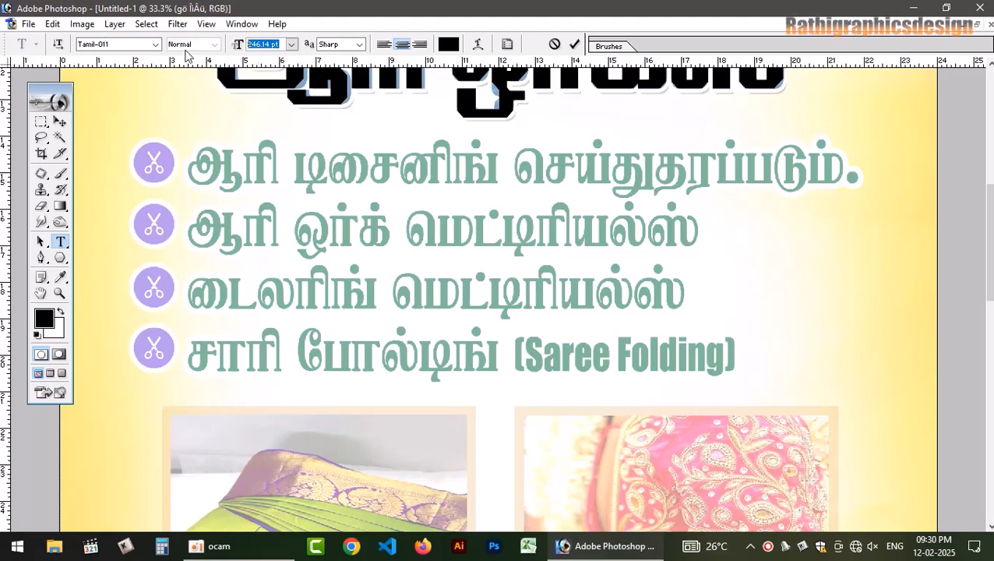
type("100")
key("Return")
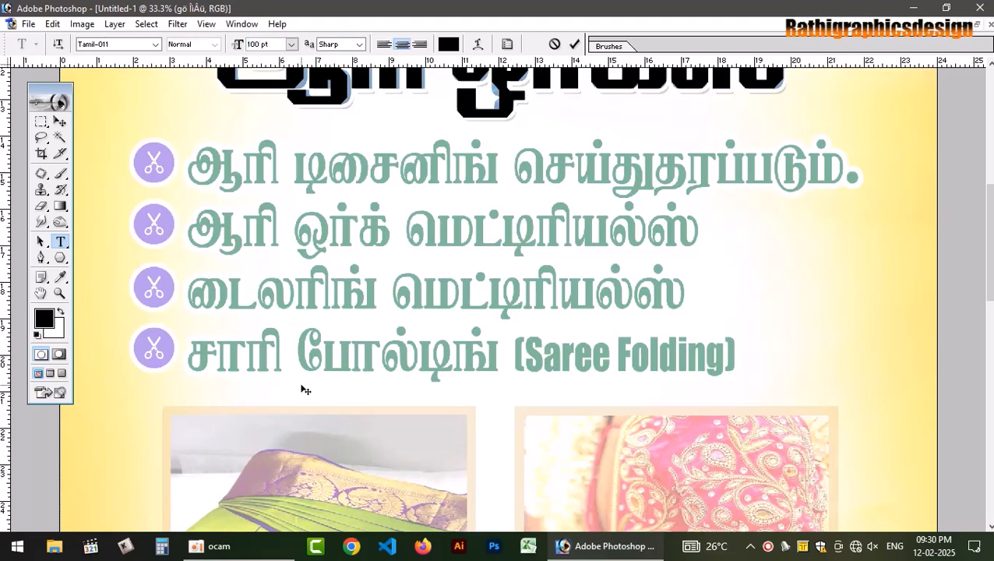
- Enter "ஆரி டிசைனிங் செய்துதரப்படும்" as the first service line, without a closing full stop
type("ஆரி டி")
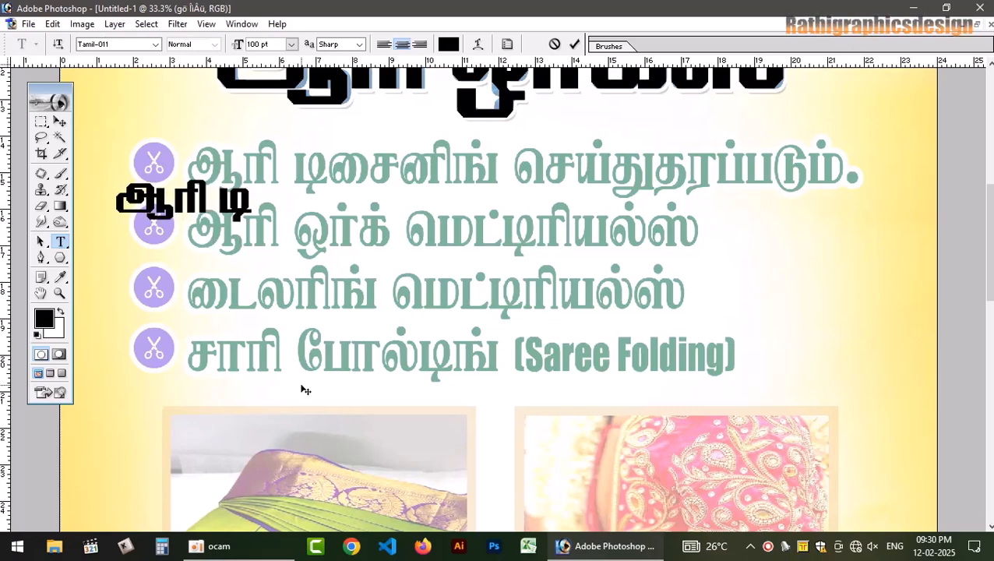
type("சைனி")
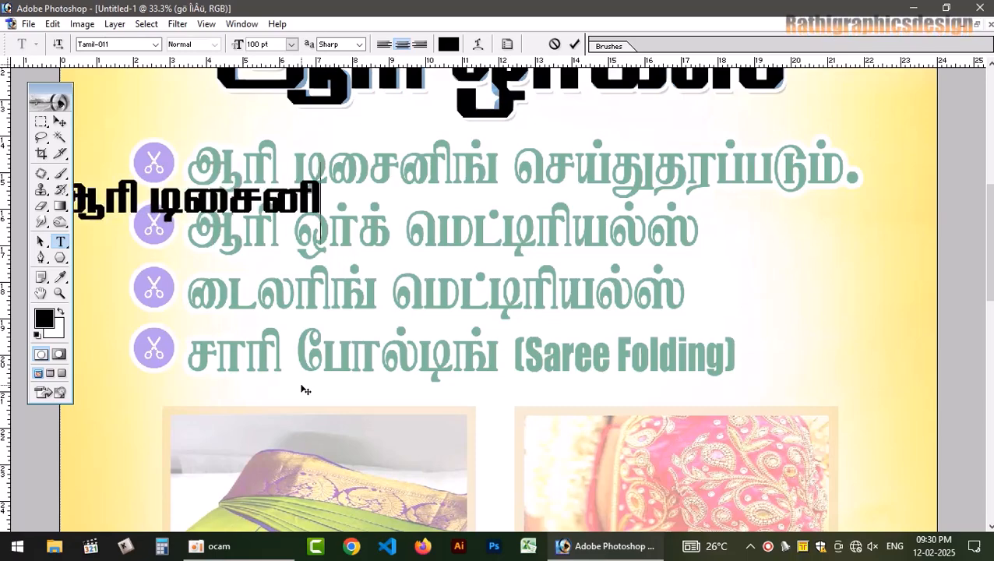
type("ங்")
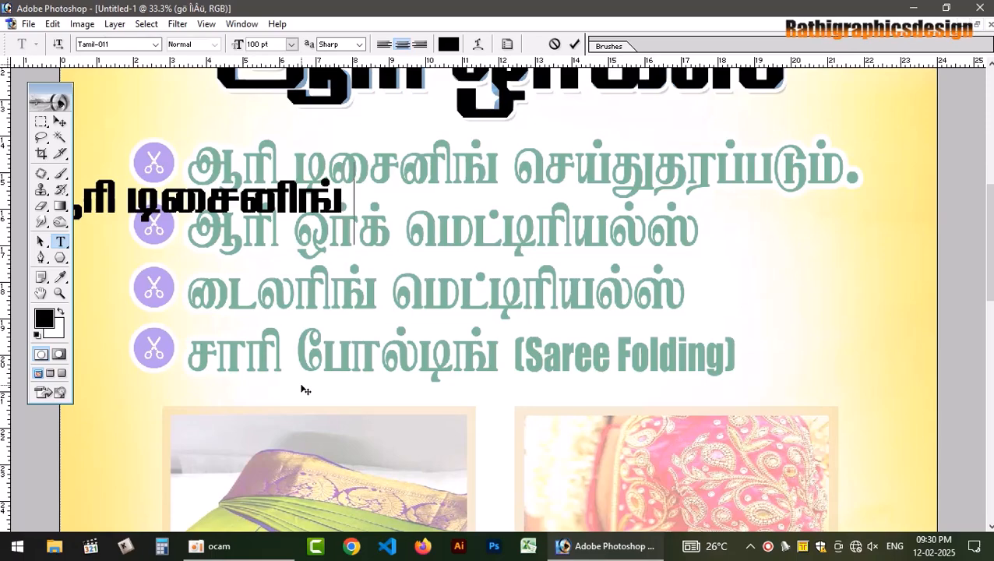
type(" செய்துர")
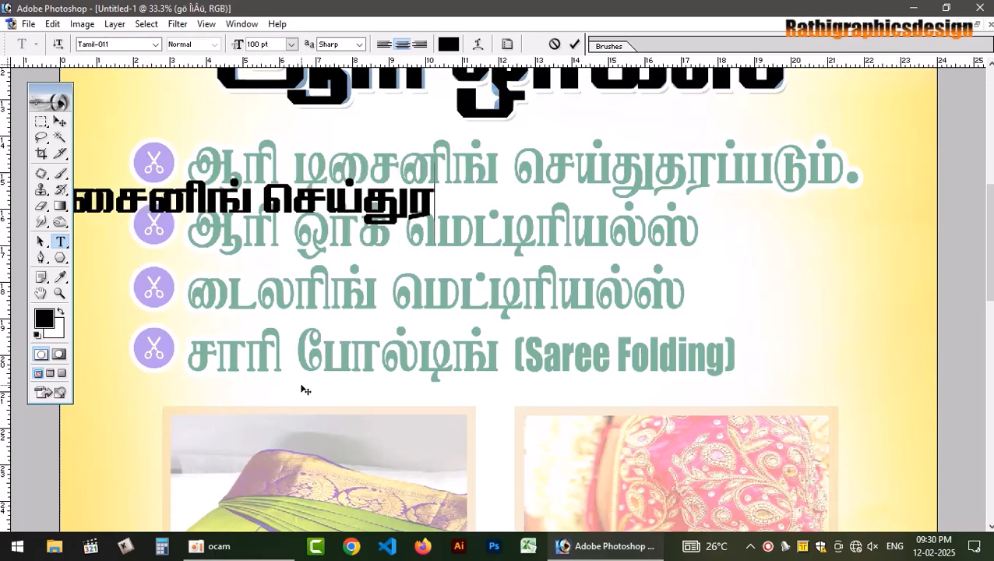
key("BackSpace")
type("தர")
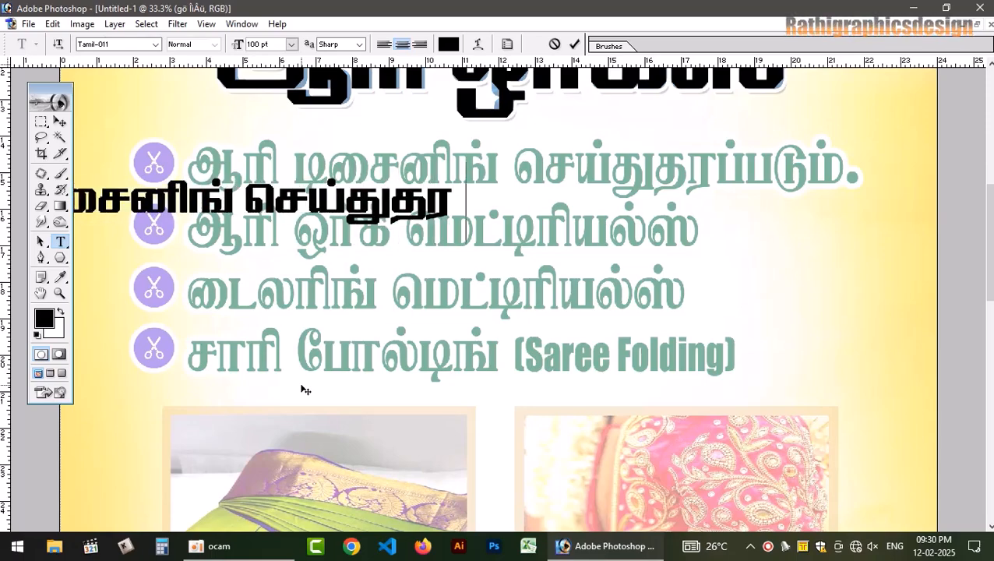
type("ப்படும்.")
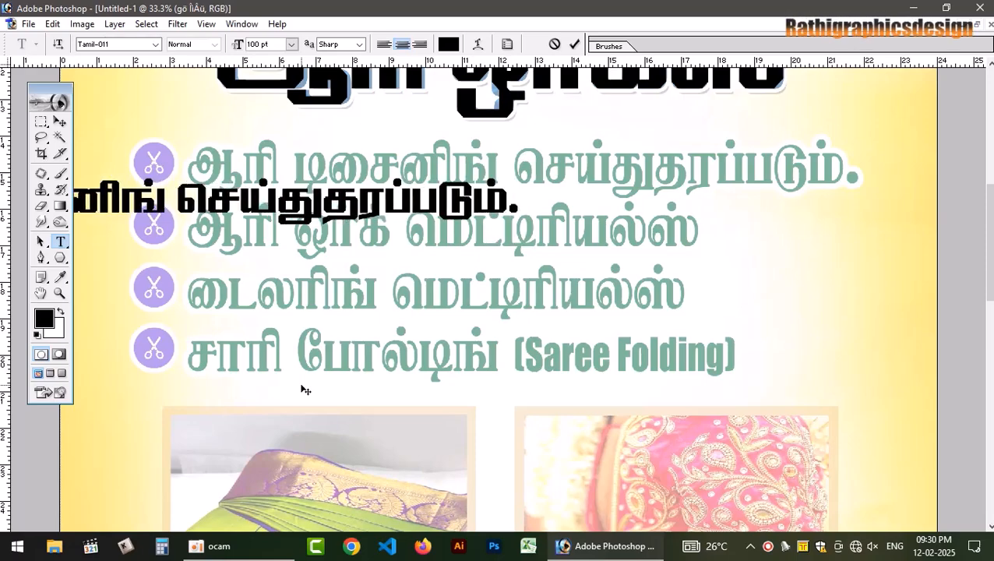
key("BackSpace")
- Add "ஆரி ஒர்க் மெட்டிரியல்ஸ்" as the second line of the service text
key("Return")
type("ஆ")
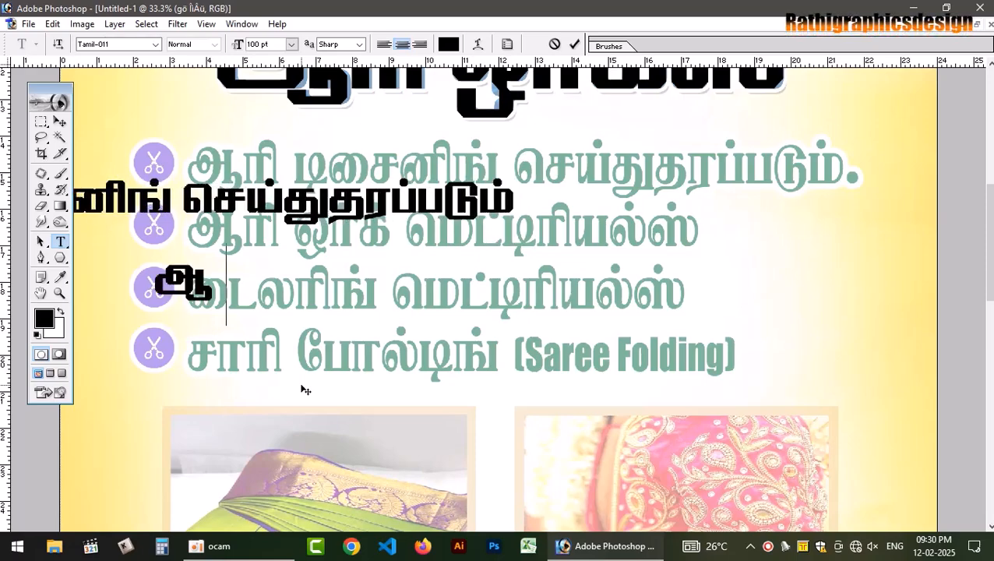
type("ரி ஓர்க்")
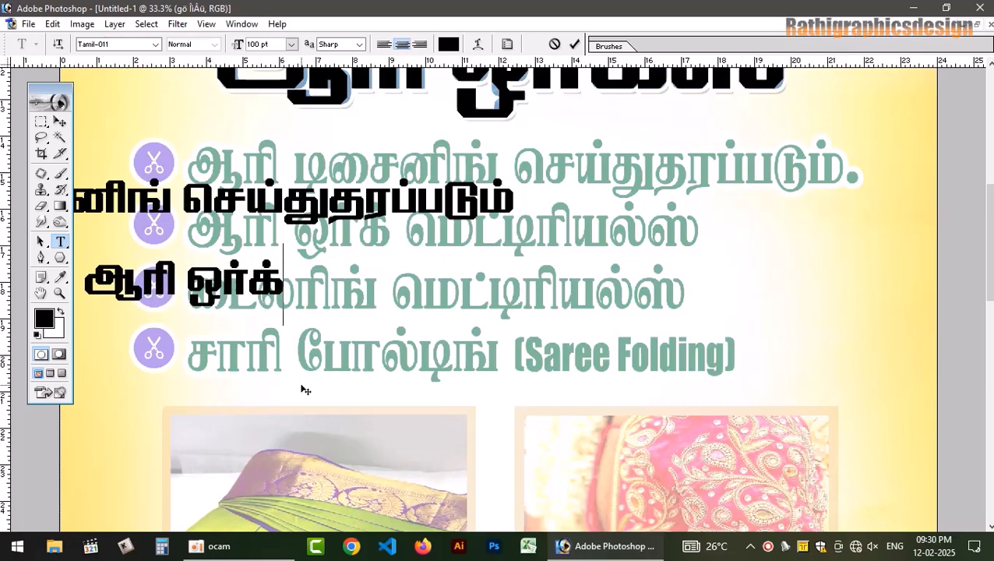
type(" மெட்டி")
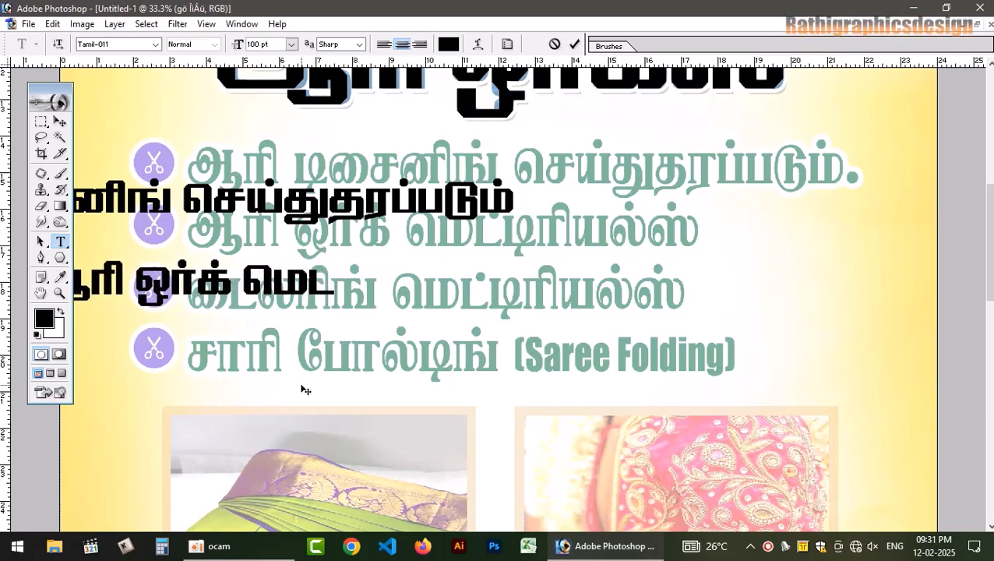
type("ரியல்")
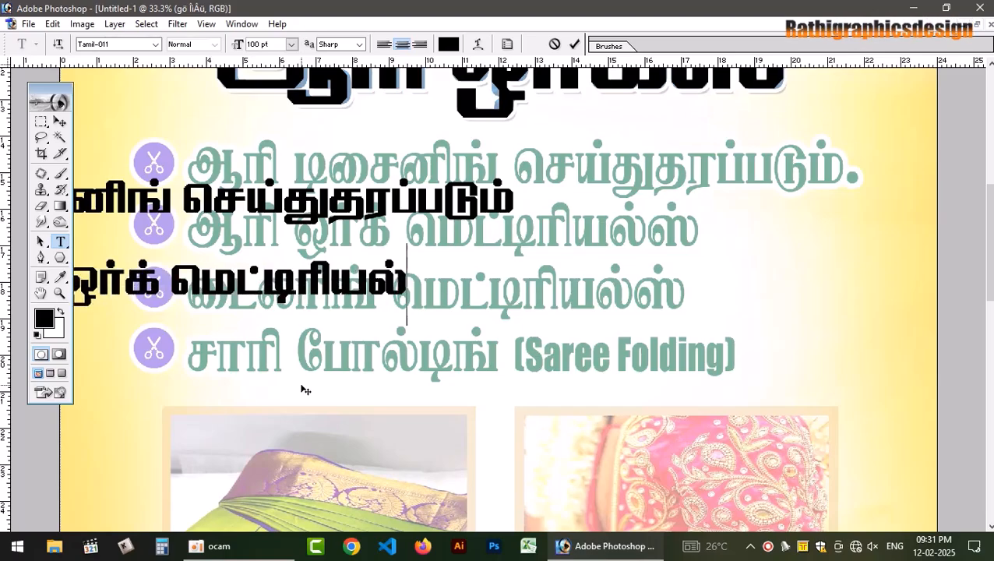
type("ஸ்")
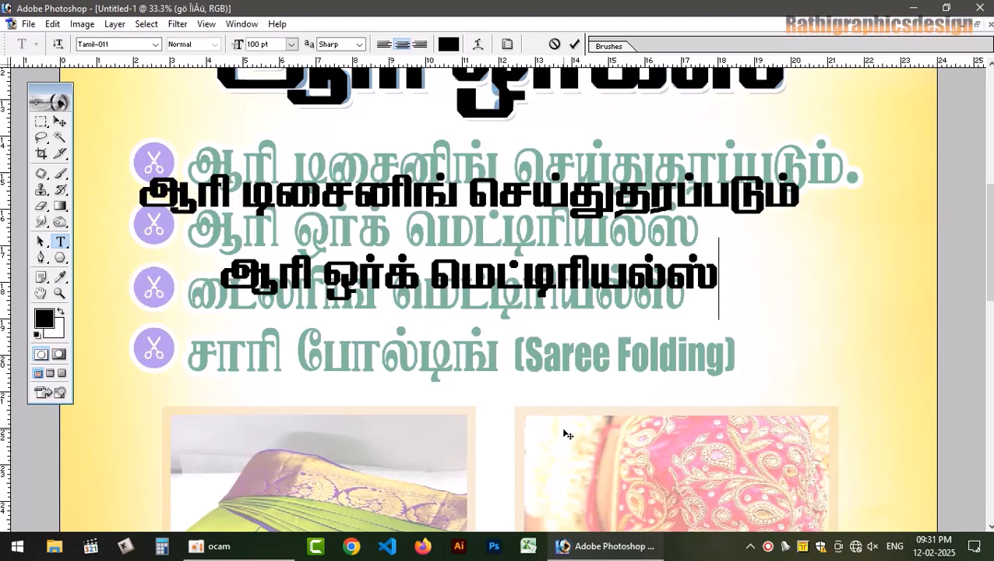
- Left-align both service lines and tighten their line spacing so the second line sits closely below the first
key("ctrl+a")
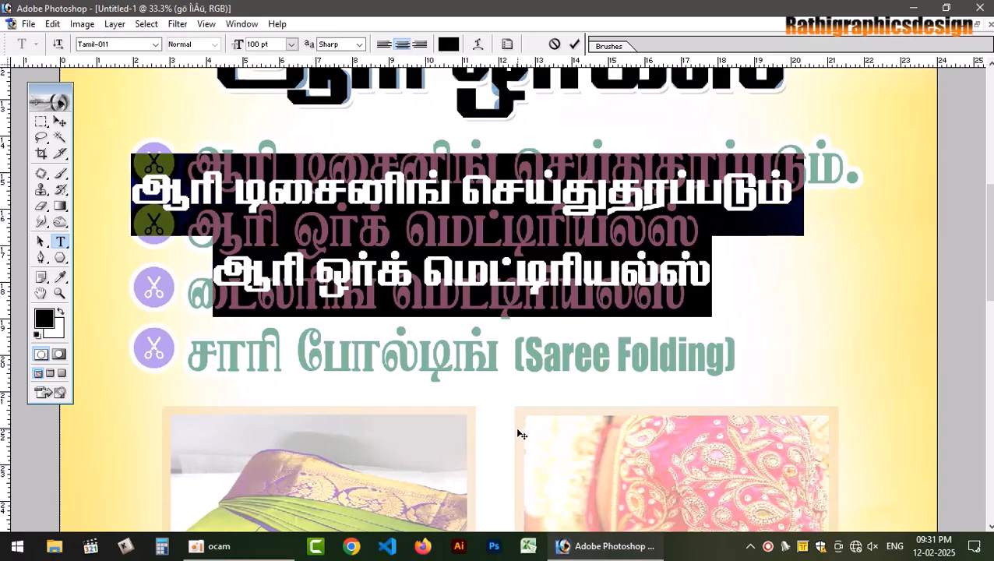
key("ctrl+shift+l")
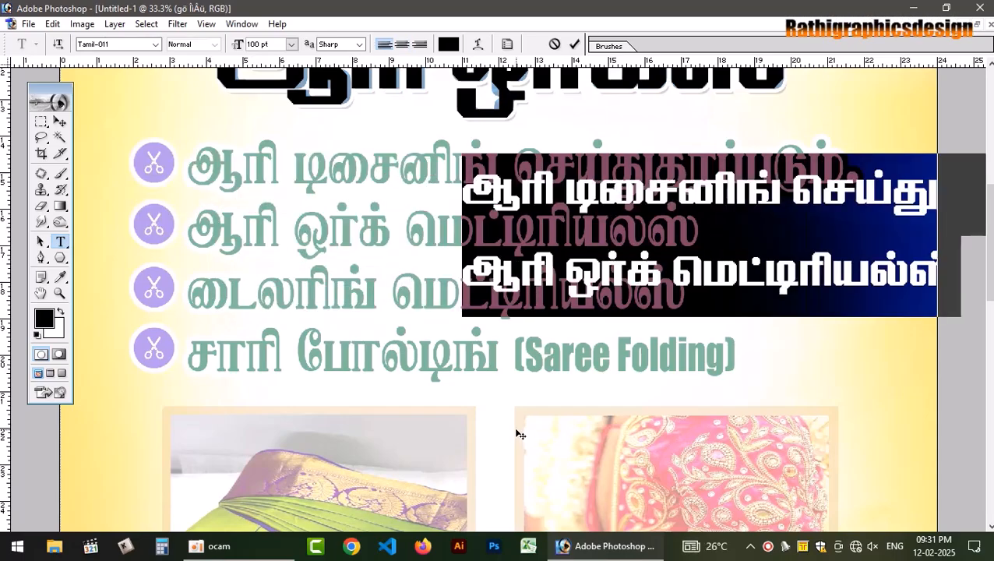
key("alt+Up")
key("alt+Up")
key("alt+Up")
key("alt+Up")
key("alt+Up")
key("alt+Up")
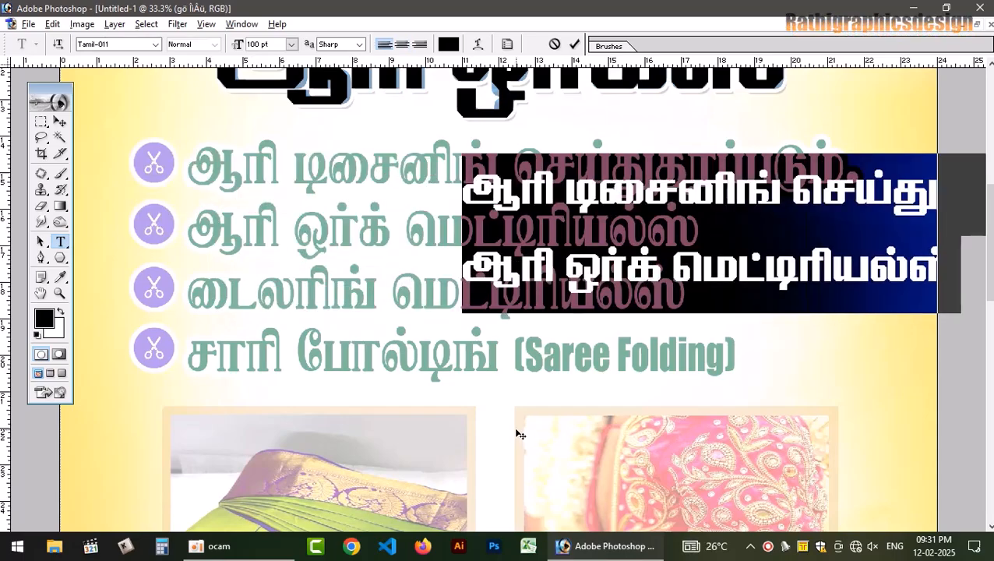
key("alt+Up")
key("alt+Up")
key("alt+Up")
key("alt+Up")
key("alt+Up")
key("alt+Up")
key("alt+Up")
key("alt+Up")
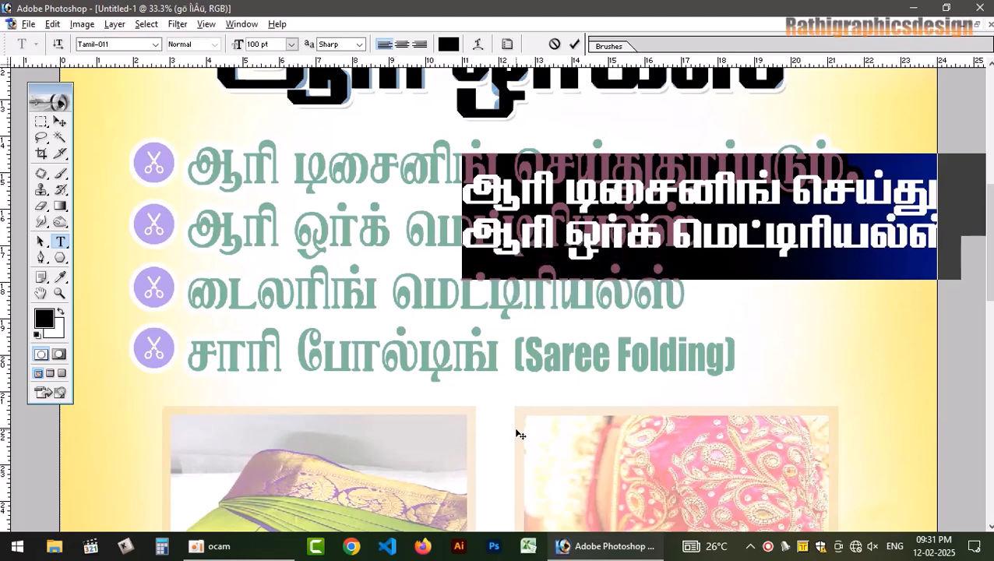
key("alt+Down")
key("alt+Down")
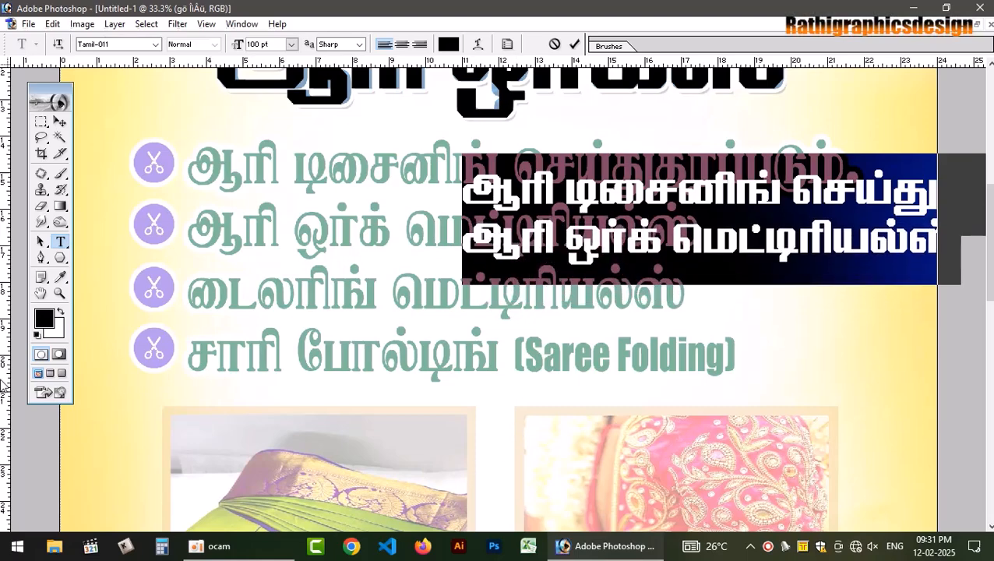
- Set the font size of both service lines to 80 pt and move the text block to the start of the reference list
left_click(276, 47)
type("50")
key("Return")
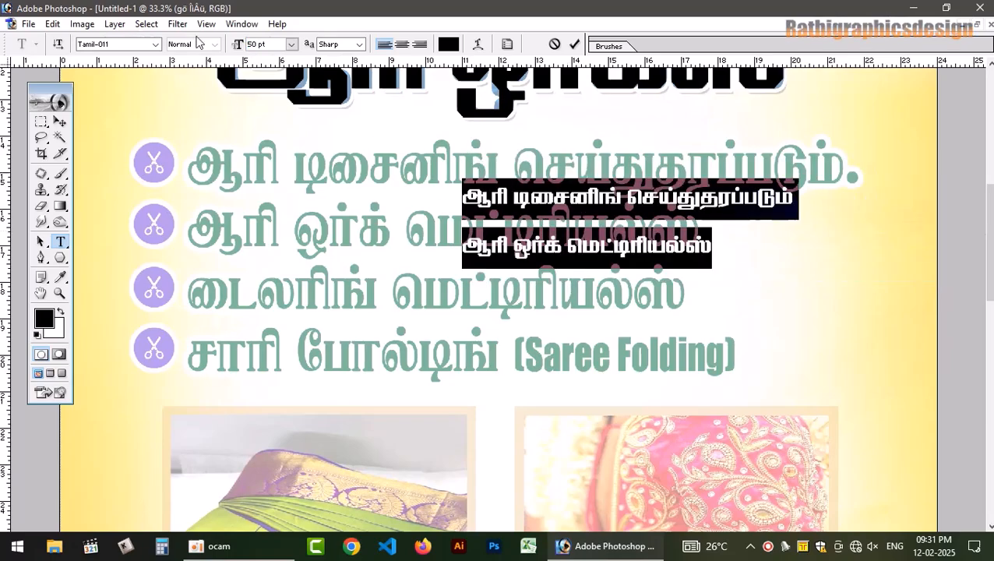
type("80")
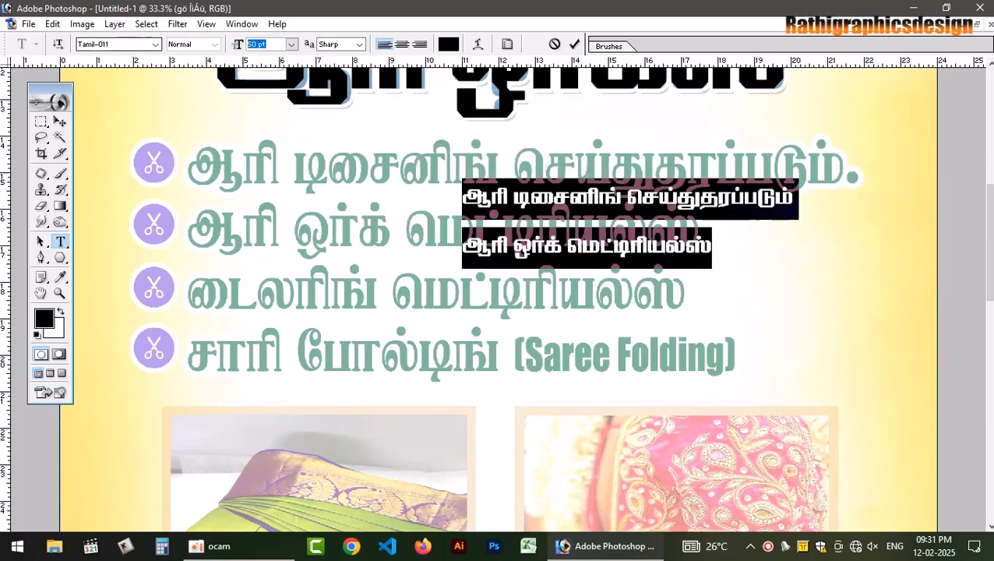
key("Return")
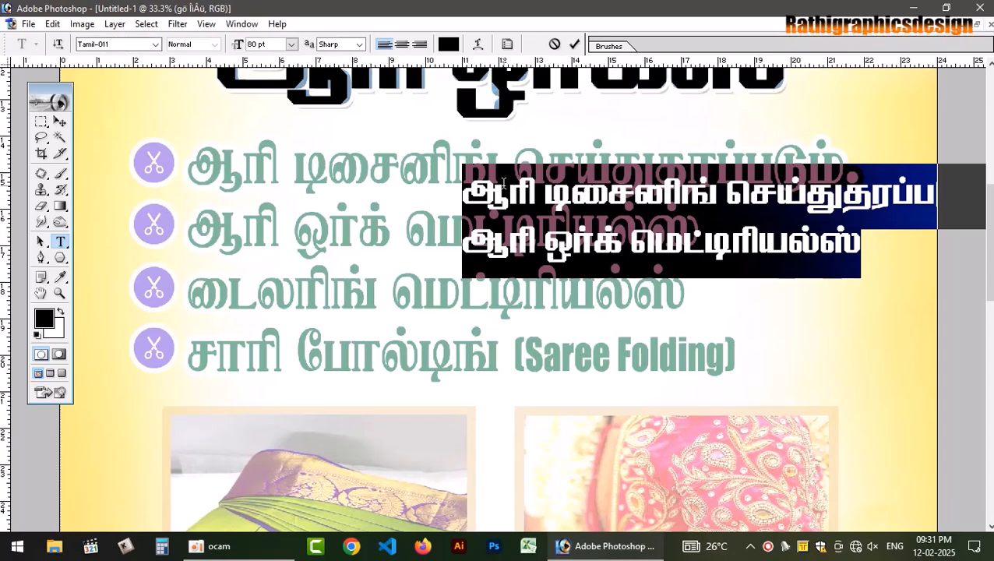
left_click(504, 182)
left_click_drag(556, 352, 319, 324)
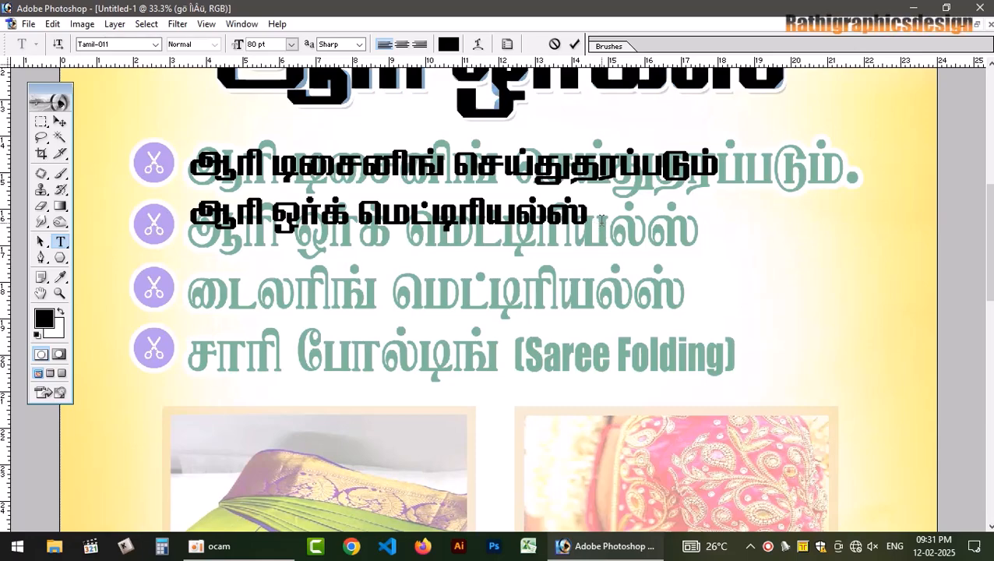
- Add "டைலரிங் மெட்டிரியல்ஸ்" as the third line of the service text
key("Return")
type("ை")
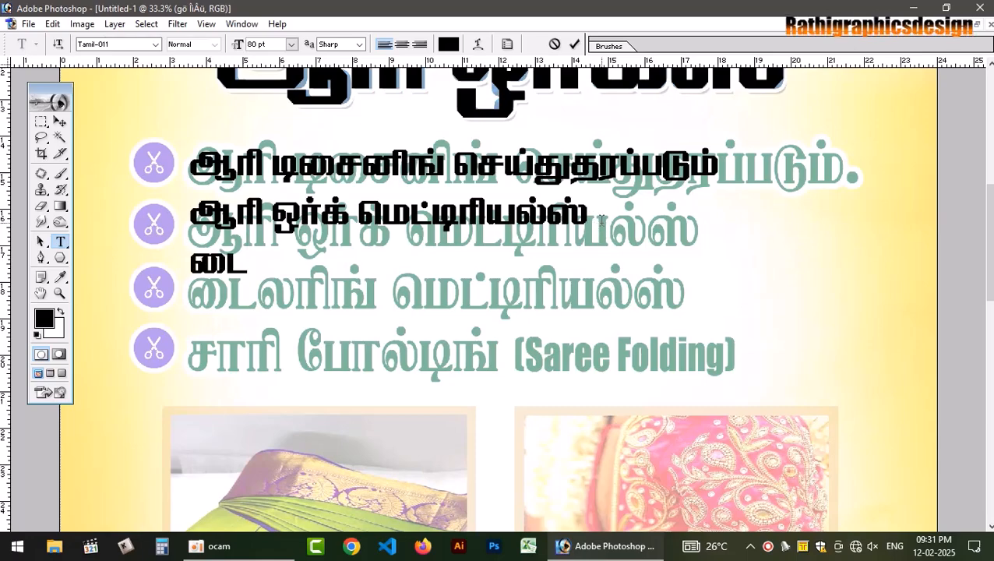
type("டலரிங்")
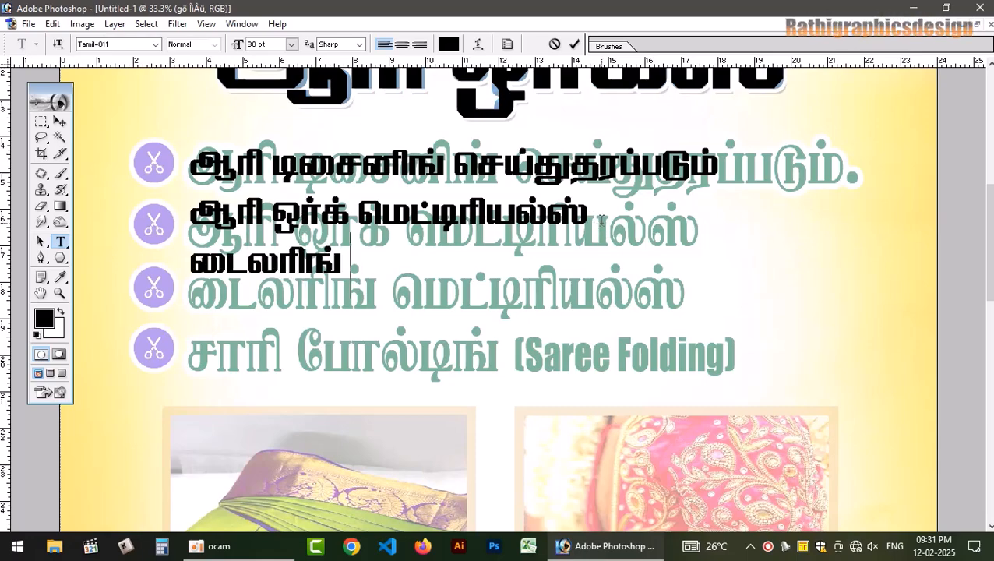
type(" மெட்டிரி")
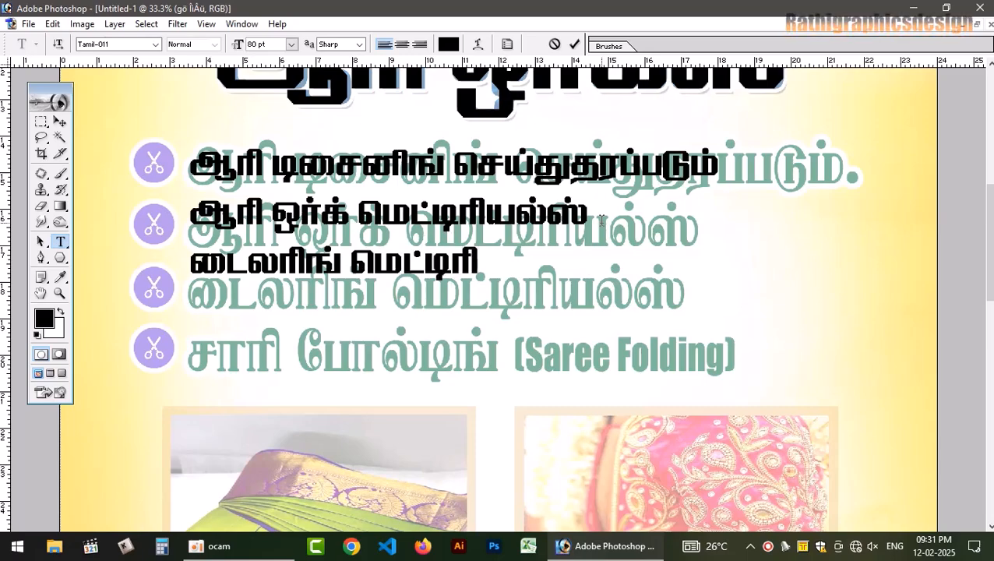
type("யல்ஸ:")
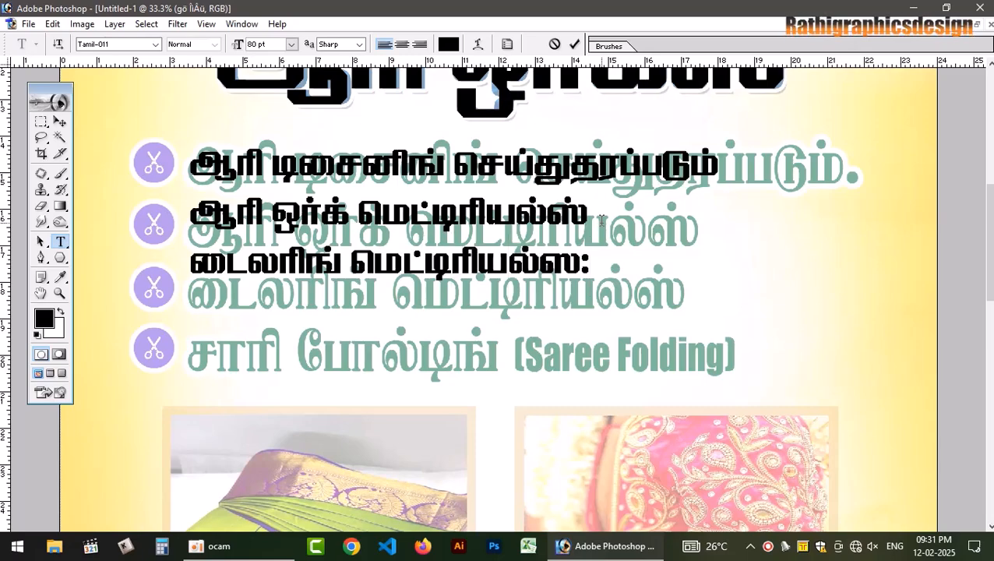
key("BackSpace")
type("்")
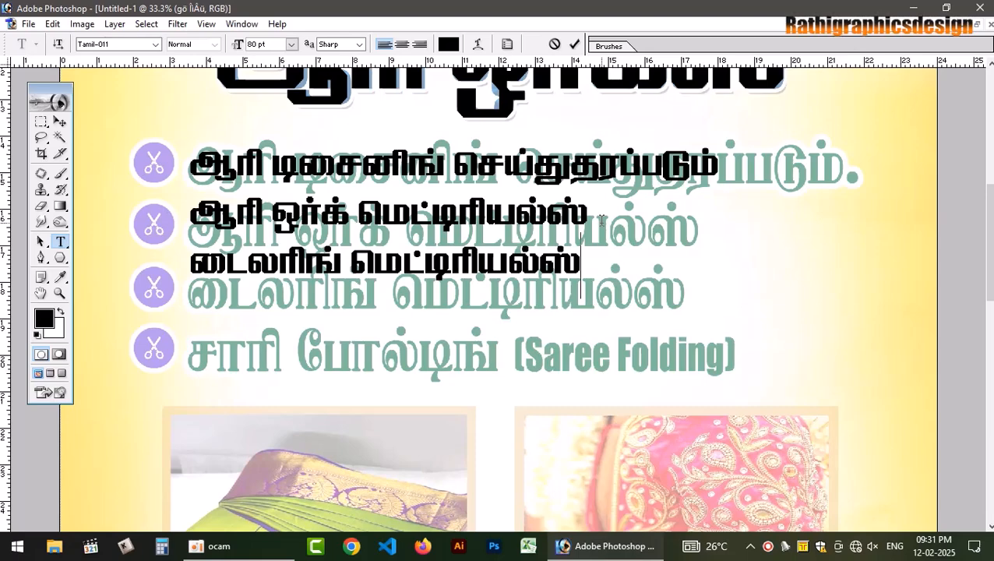
- Add "சாரி போல்டிங் (Saree Floding)" as the fourth line of the service text
key("Return")
type("சாரி போ")
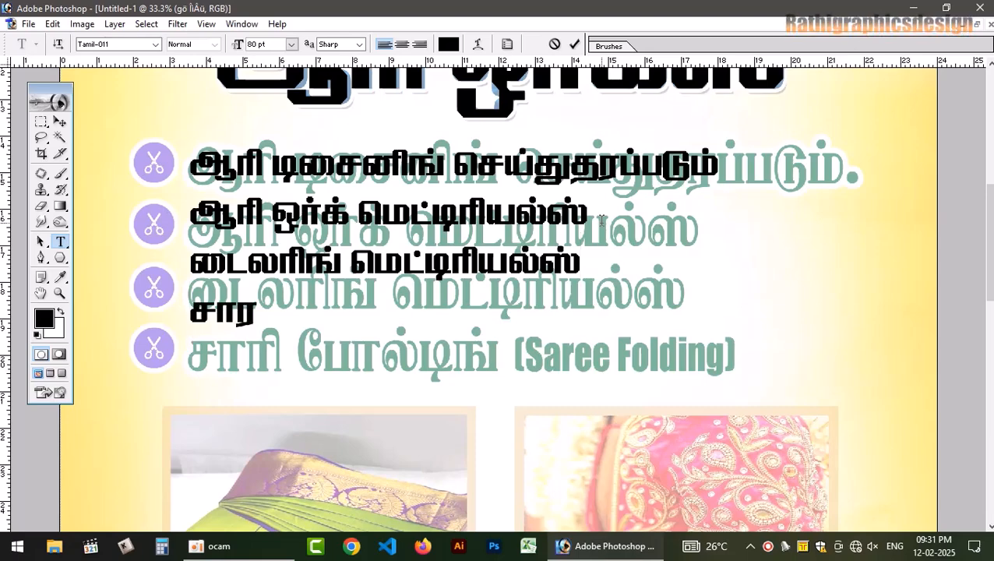
type("ல்;")
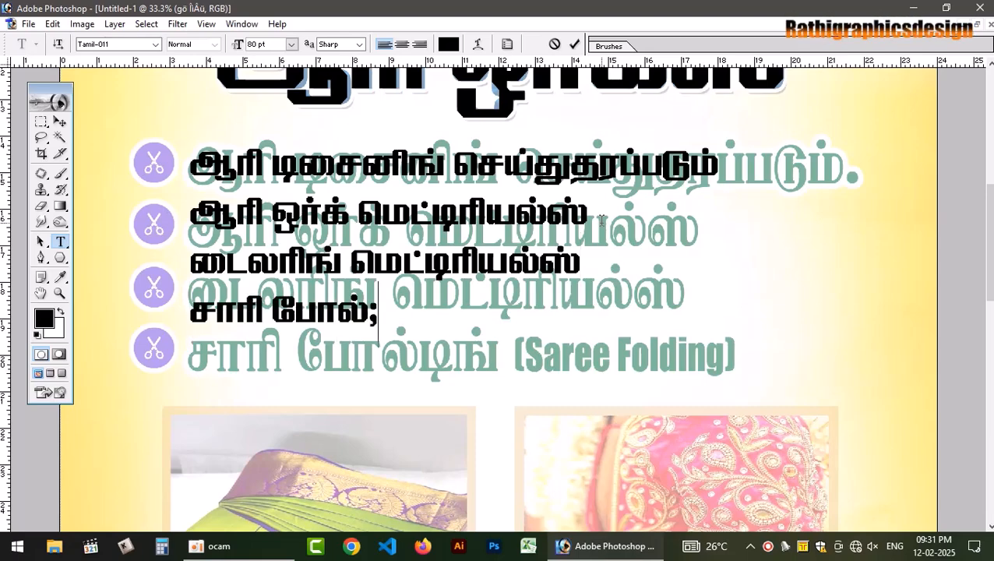
key("BackSpace")
type("டிங்")
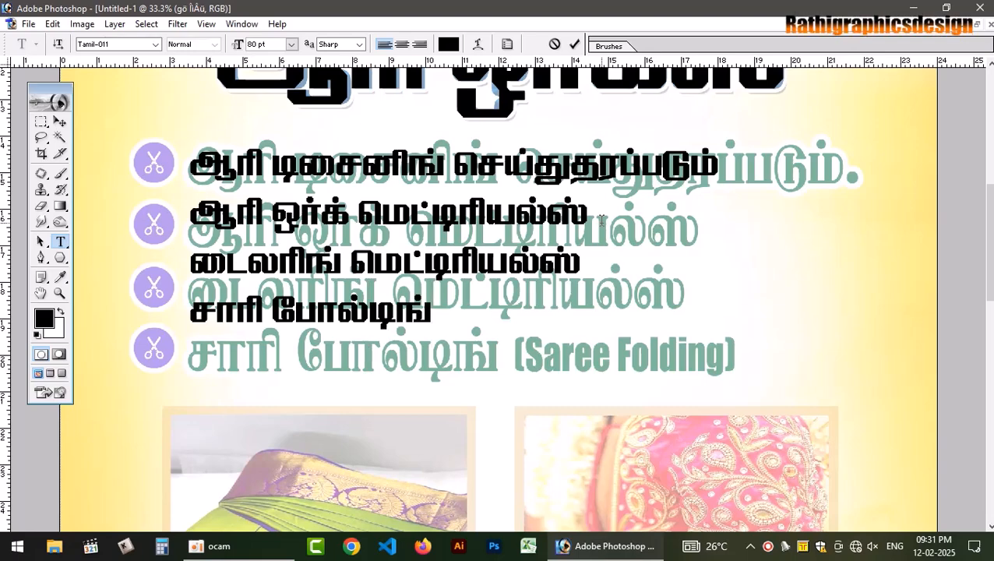
type(" (")
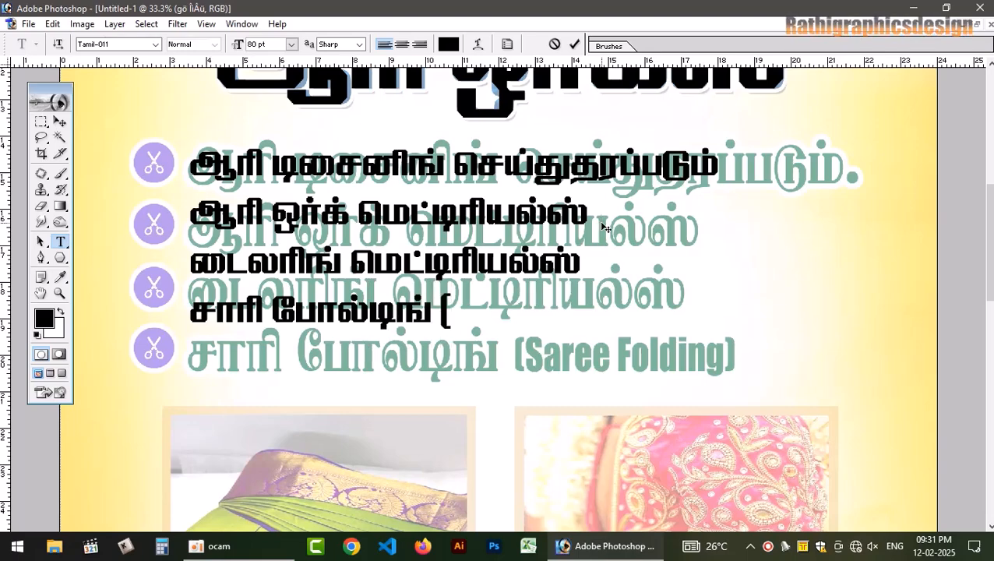
type("Saree")
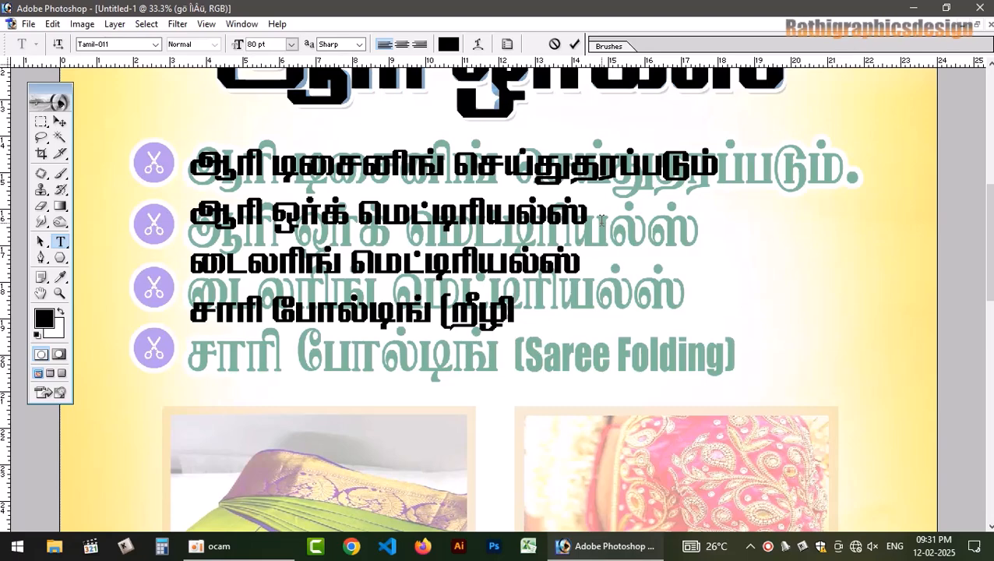
type(" Foldi")
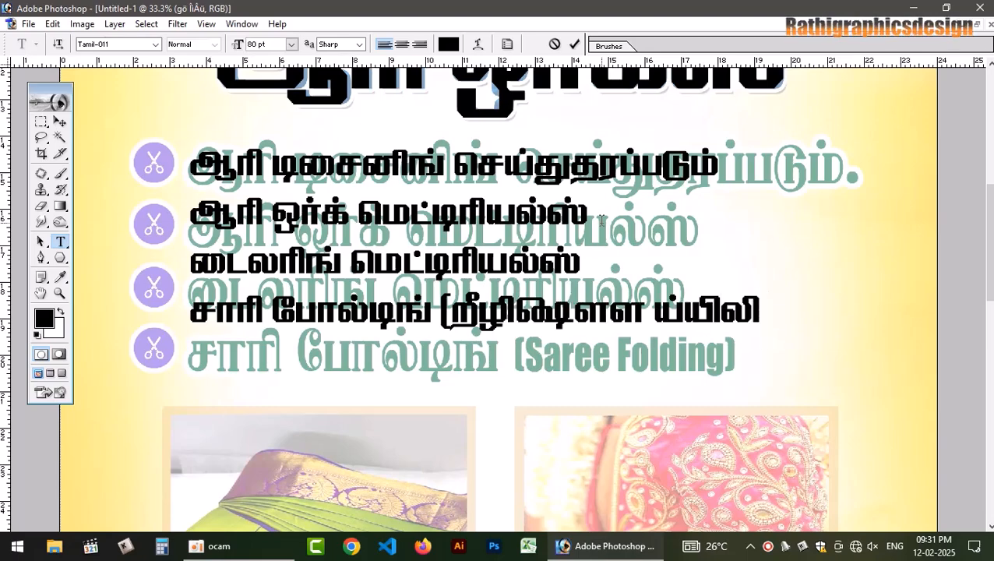
type("ng)")
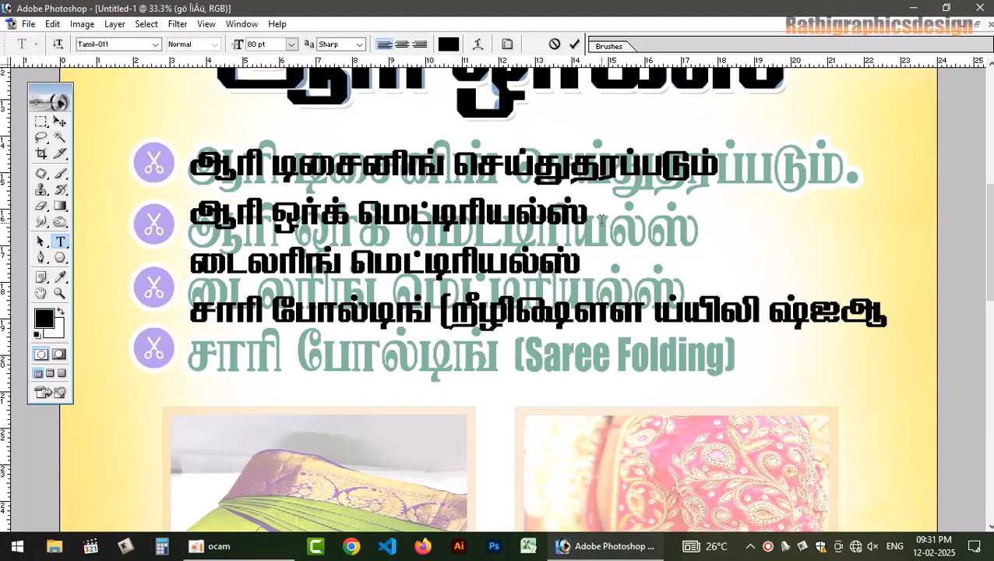
type(")")
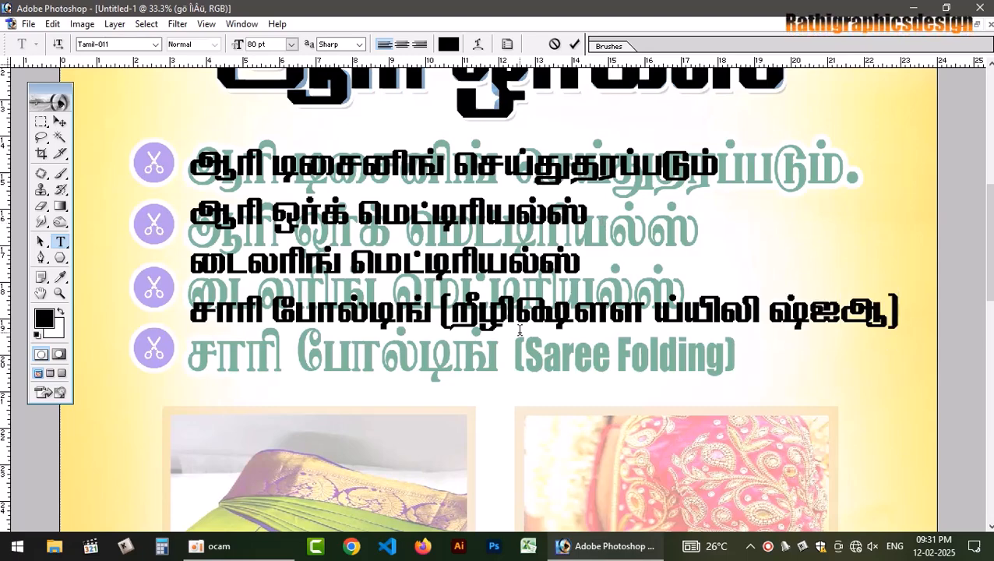
- Set the bracketed English words at the end of the fourth service line in the Impact font
left_click_drag(438, 310, 898, 315)
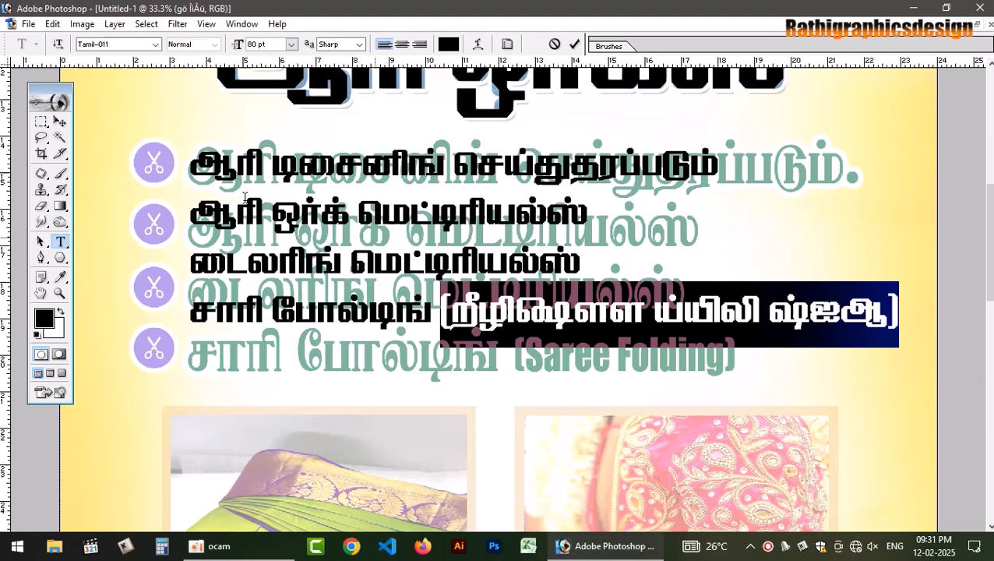
left_click(117, 43)
type("Arial")
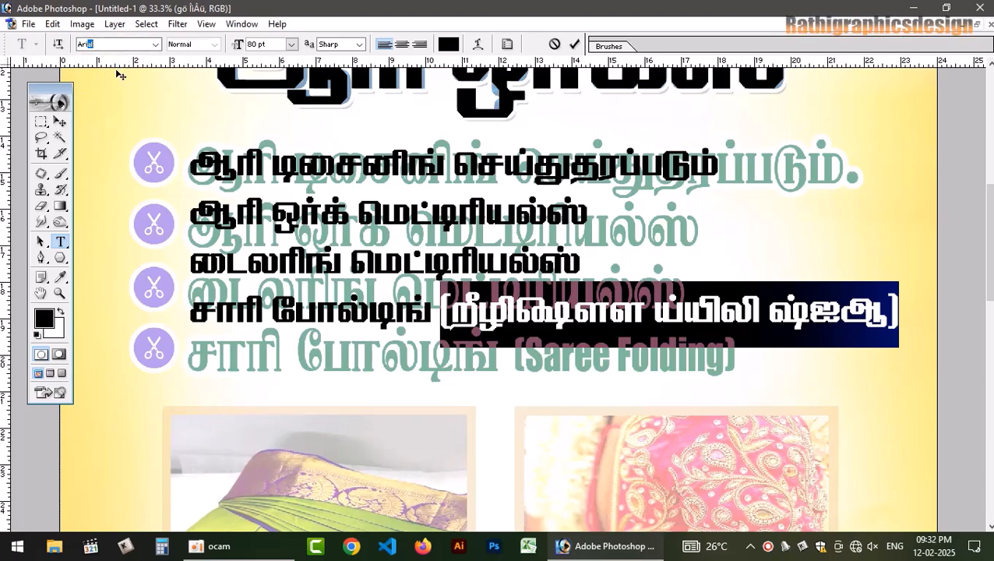
key("Return")
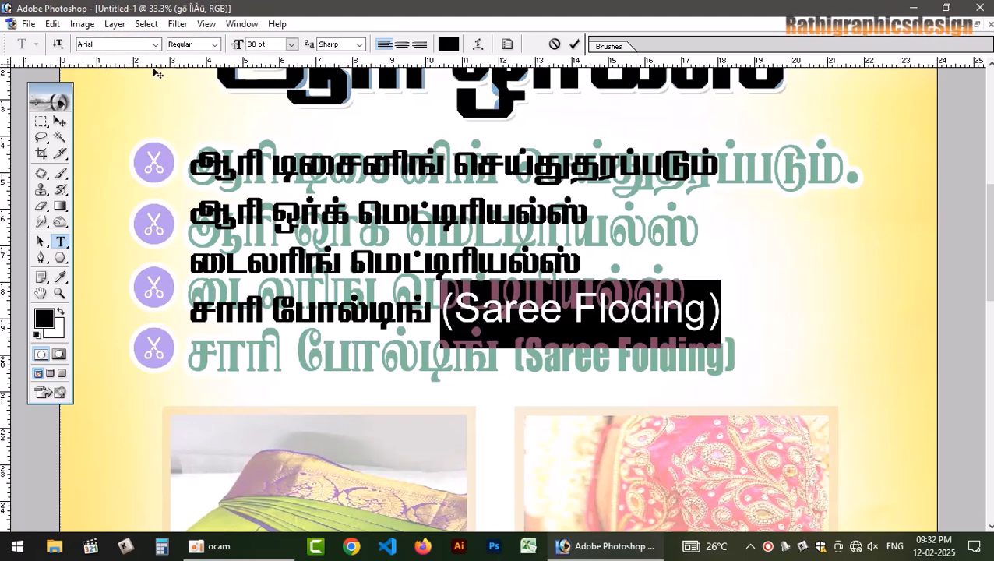
left_click(129, 48)
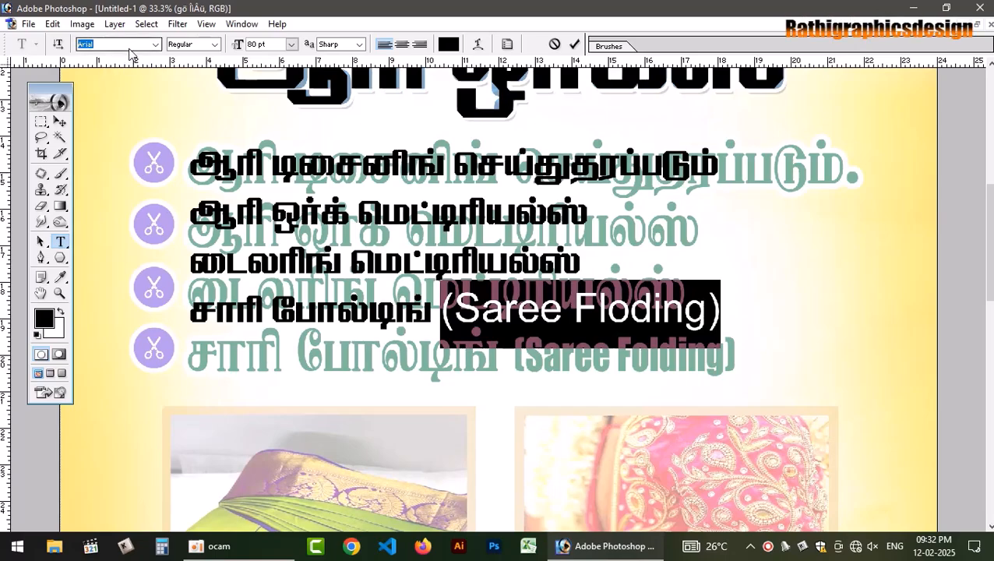
type("Impact")
key("Return")
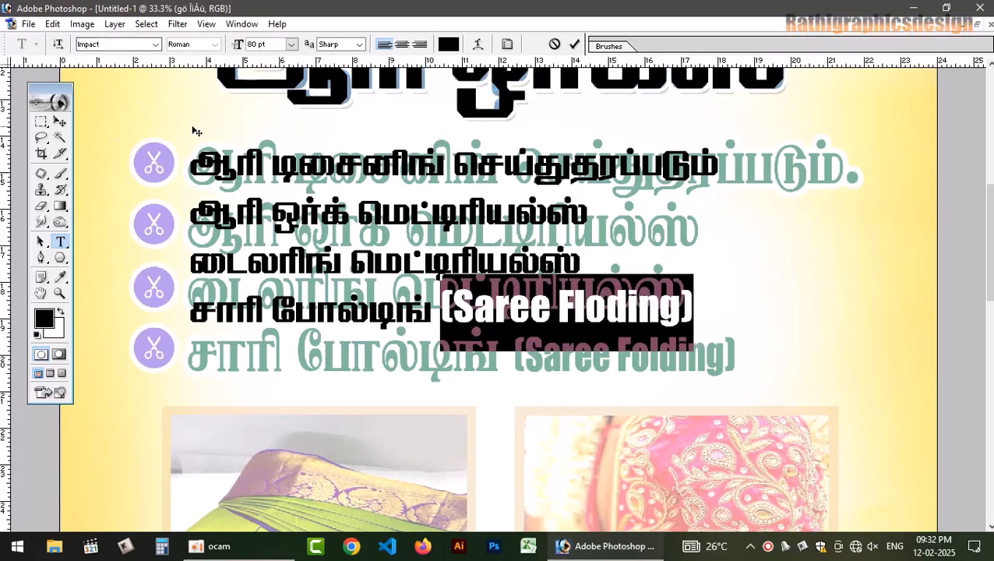
- Change the font of all the Tamil service text to Tamil-067, leaving out the bracketed English words
left_click(265, 165)
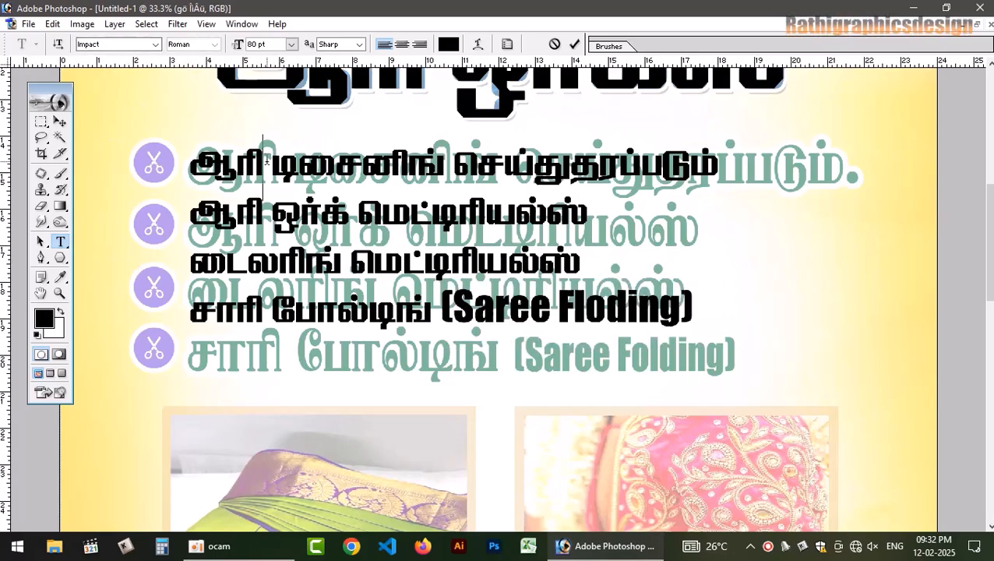
left_click(441, 310, "shift")
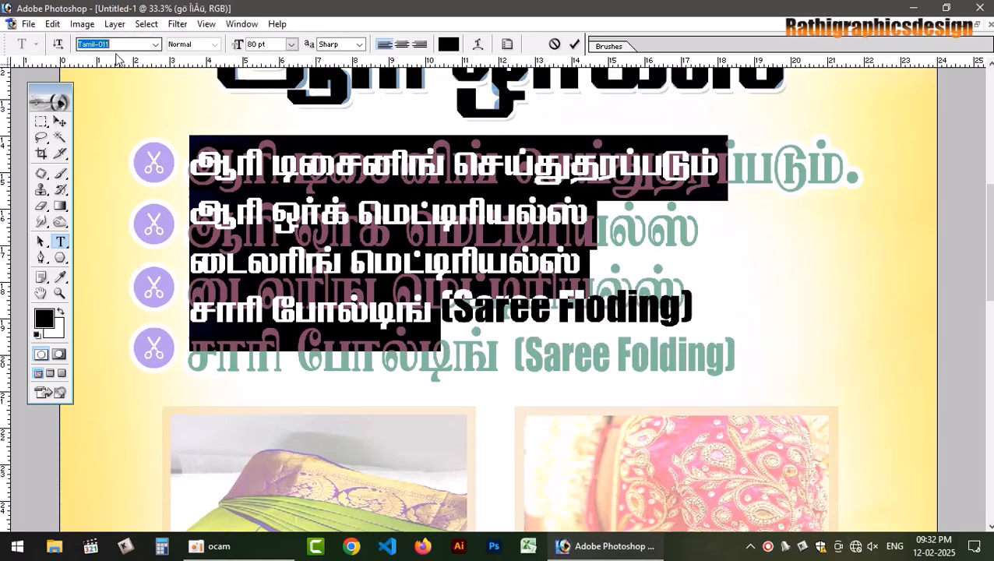
key("Down")
key("Down")
key("Down")
key("Down")
key("Down")
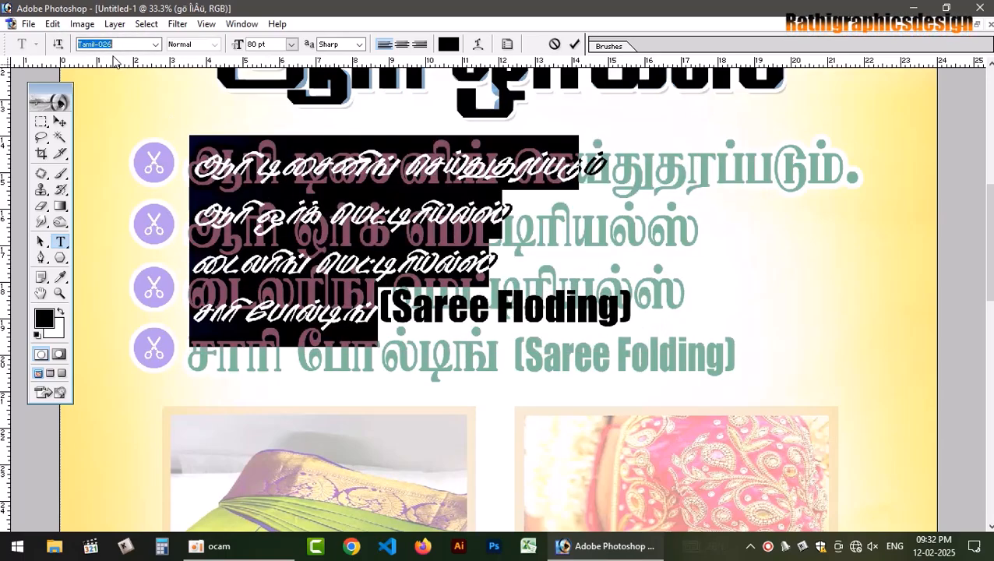
key("Down")
key("Down")
key("Down")
key("Down")
key("Down")
key("Down")
key("Down")
key("Down")
key("Down")
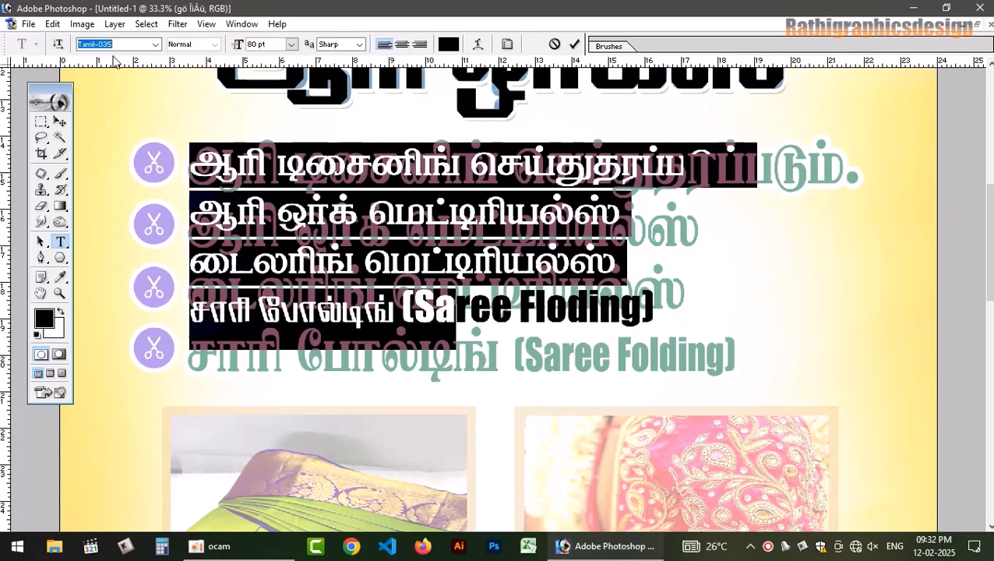
key("Down")
key("Down")
key("Down")
key("Down")
key("Down")
key("Down")
key("Down")
key("Down")
key("Down")
key("Down")
key("Down")
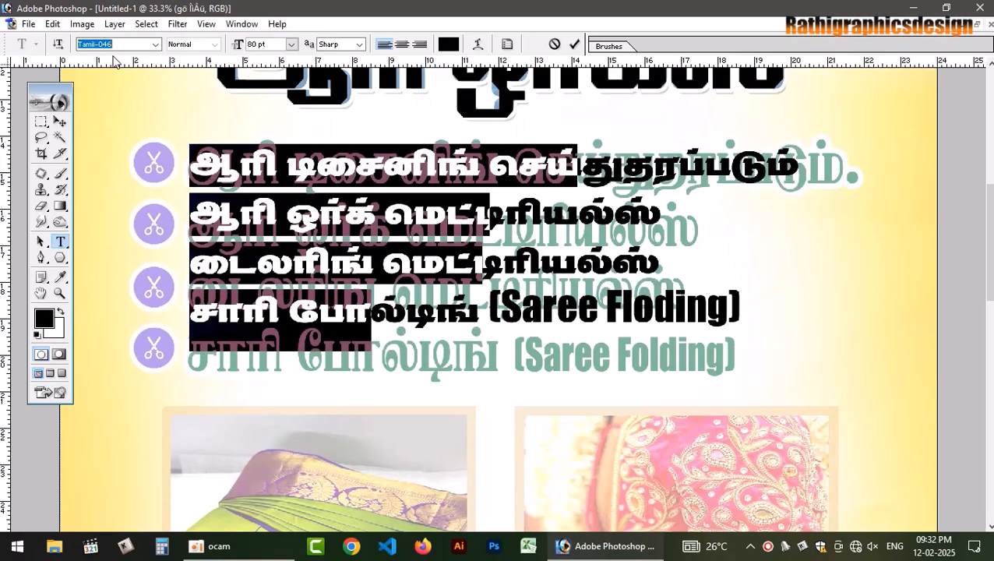
key("Down")
key("Down")
key("Down")
key("Down")
key("Down")
key("Down")
key("Down")
key("Down")
key("Down")
key("Down")
key("Down")
key("Down")
key("Down")
key("Down")
key("Down")
key("Down")
key("Down")
key("Down")
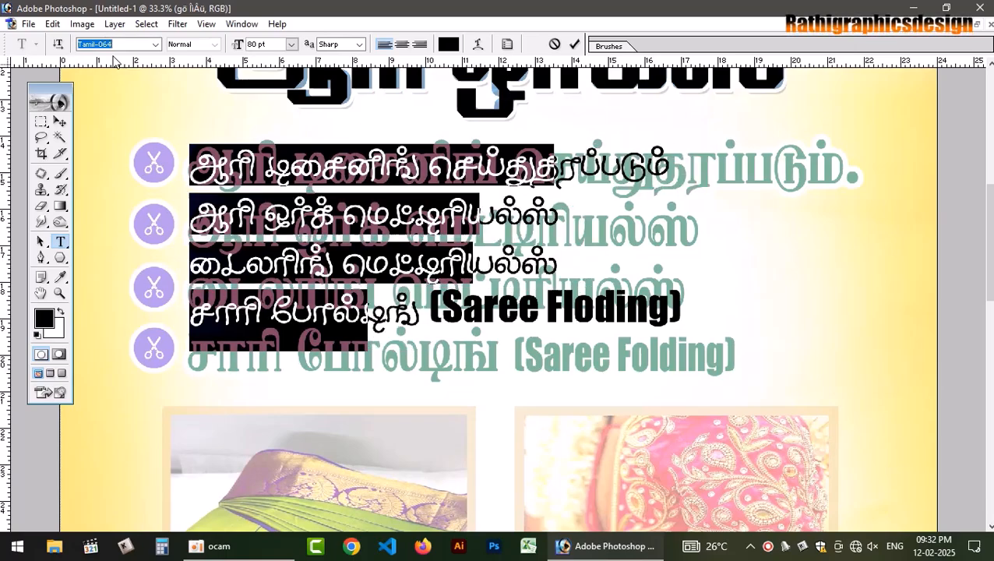
key("Down")
key("Down")
key("Down")
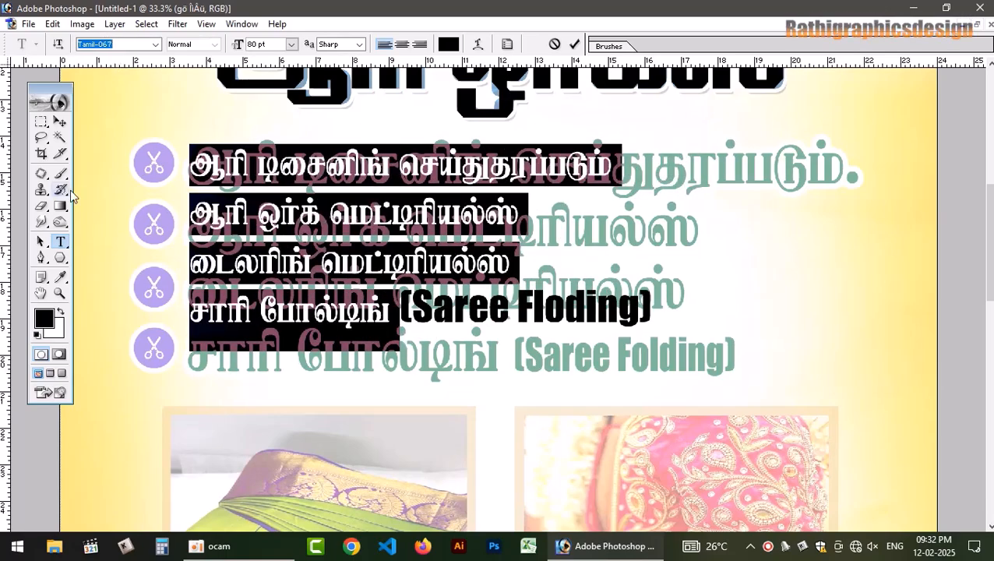
- Scale the service text block up proportionally to about 126 pt so its first line spans the reference line's width
left_click(59, 123)
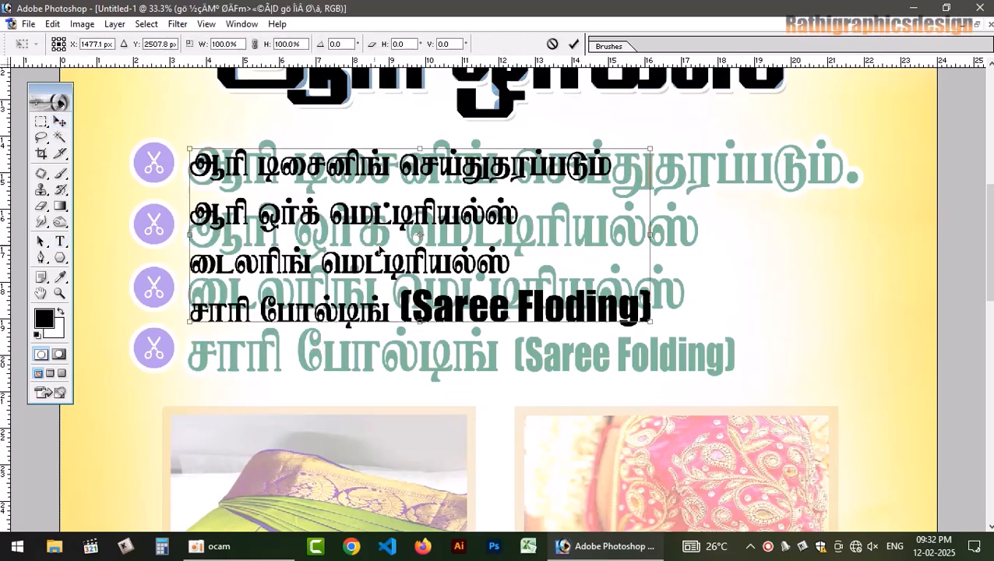
left_click_drag(651, 320, 911, 439)
key("Return")
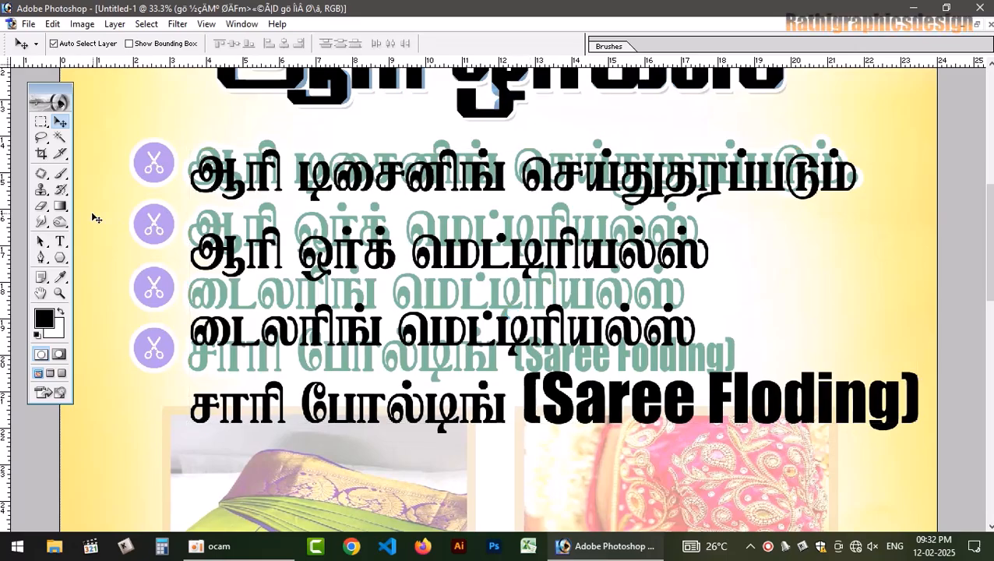
- Reduce the leading of all four service lines to 127.41 pt to match the reference list's line spacing
left_click(60, 241)
left_click(301, 253)
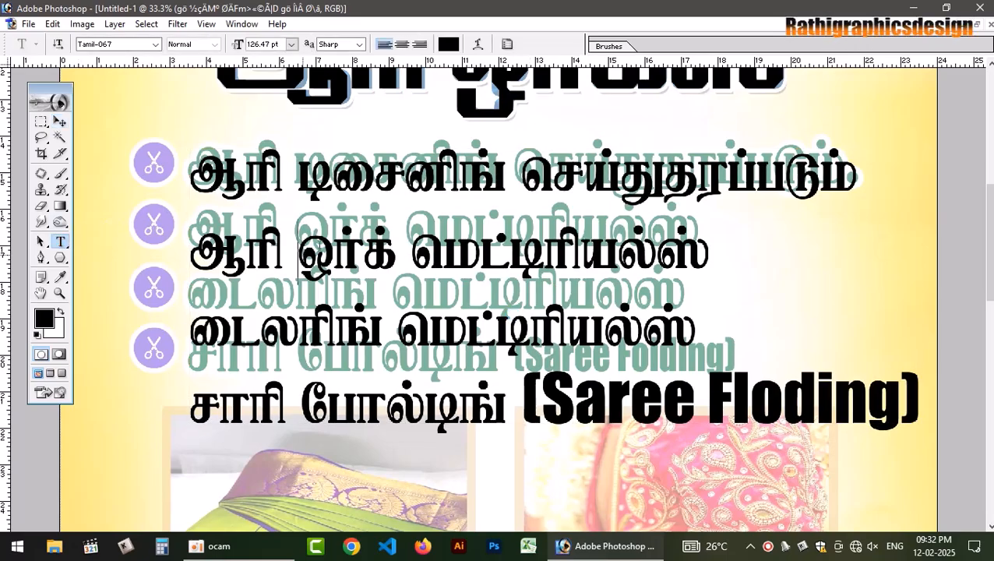
key("ctrl+a")
key("ctrl+t")
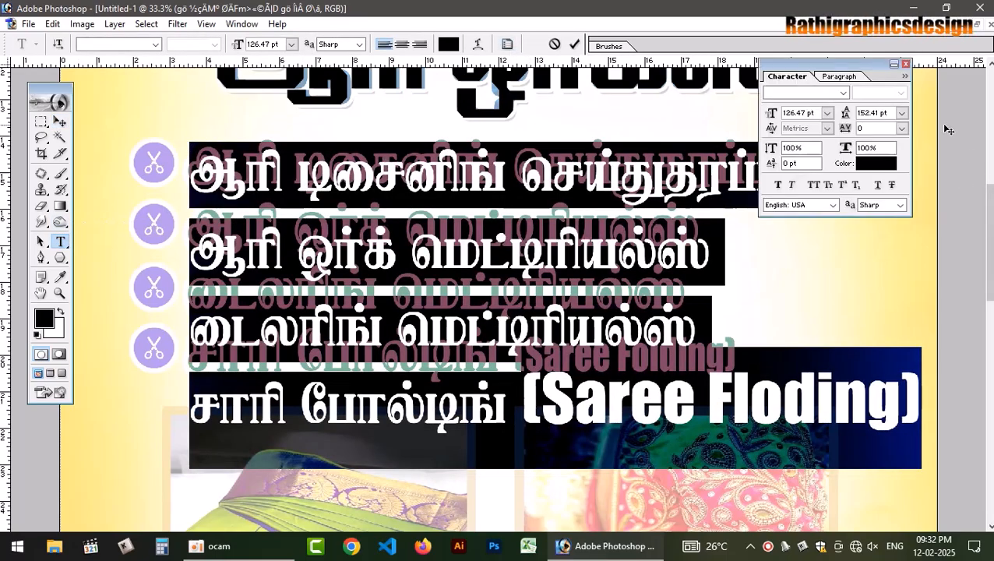
left_click(875, 113)
scroll(875, 114, "down", 9)
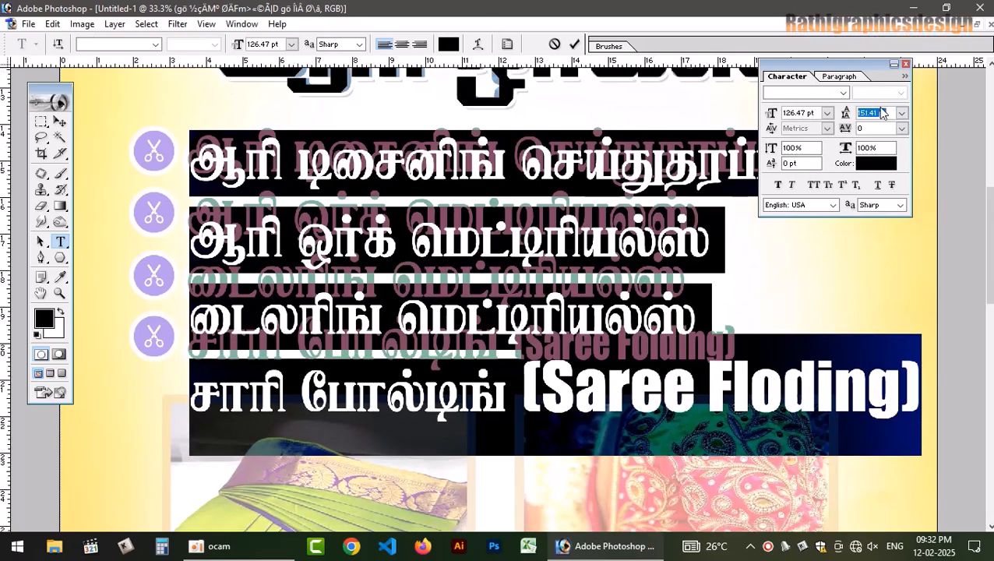
scroll(874, 114, "down", 9)
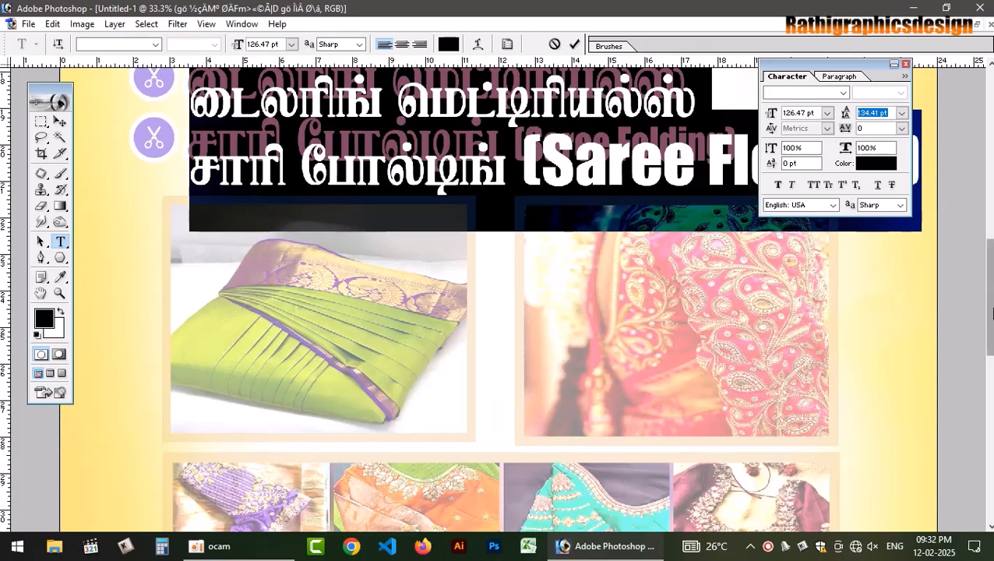
scroll(861, 191, "up", 5)
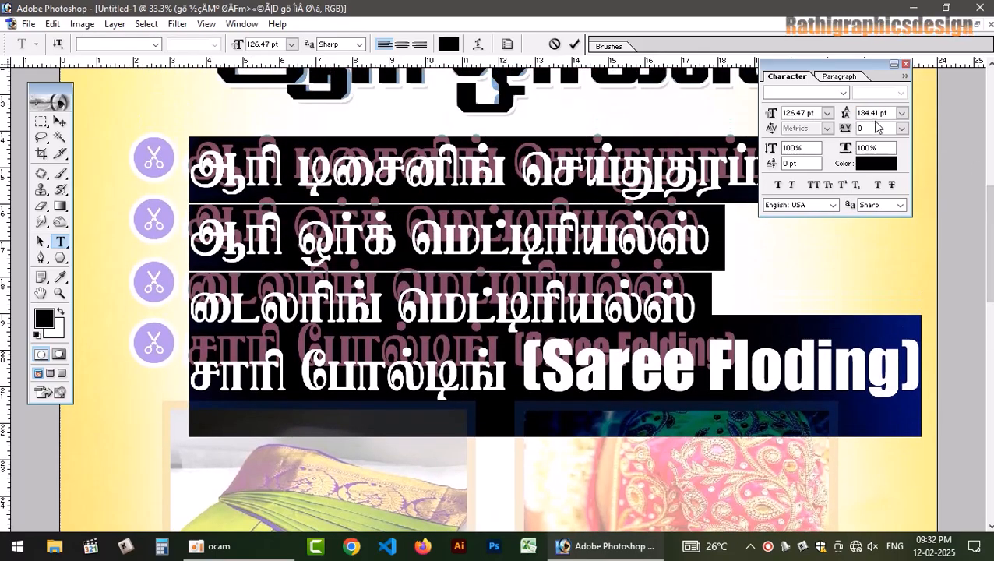
left_click_drag(892, 119, 864, 119)
scroll(871, 117, "down", 6)
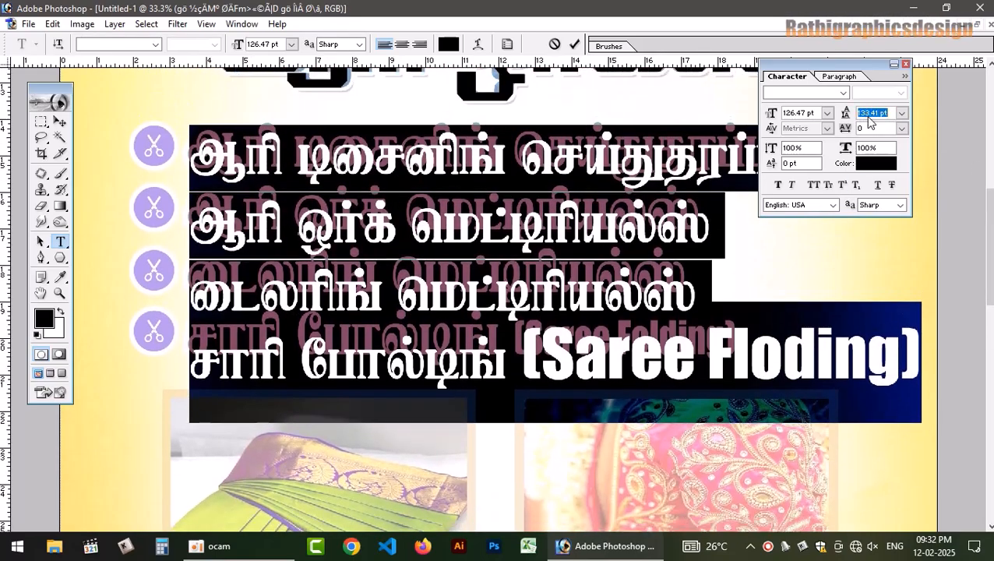
scroll(872, 117, "down", 1)
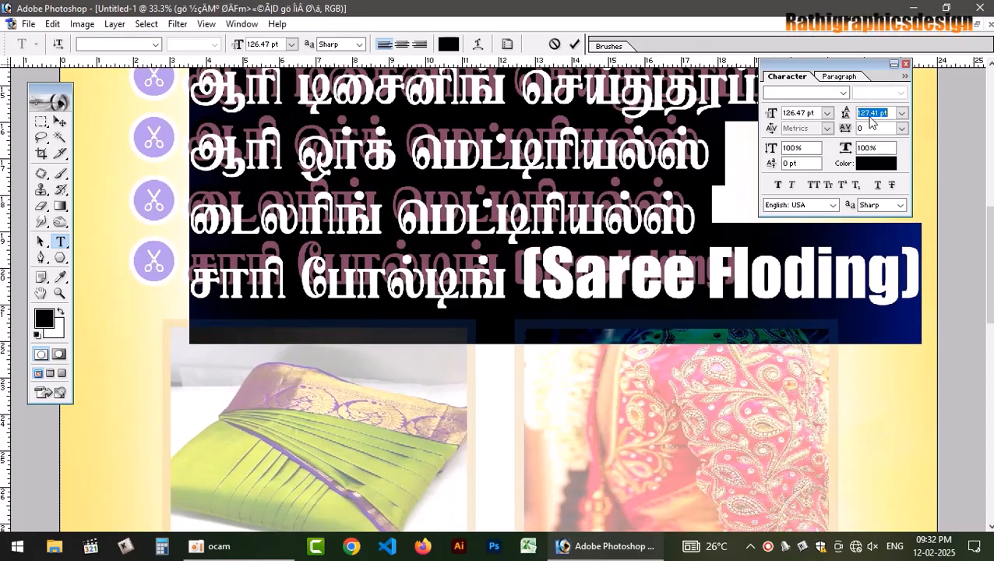
left_click(905, 65)
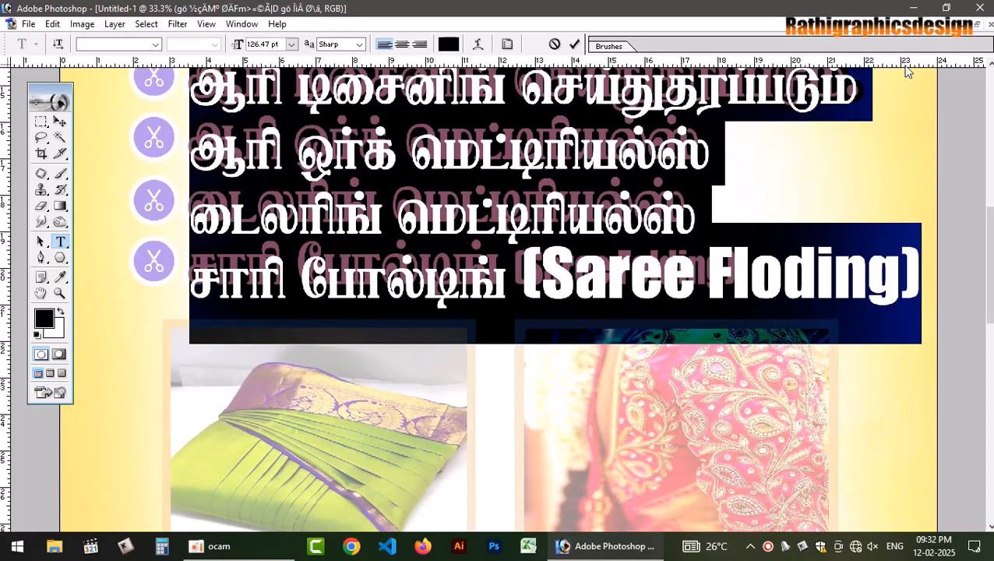
- Reduce the bracketed English words at the end of the fourth service line to 80.47 pt
left_click(574, 44)
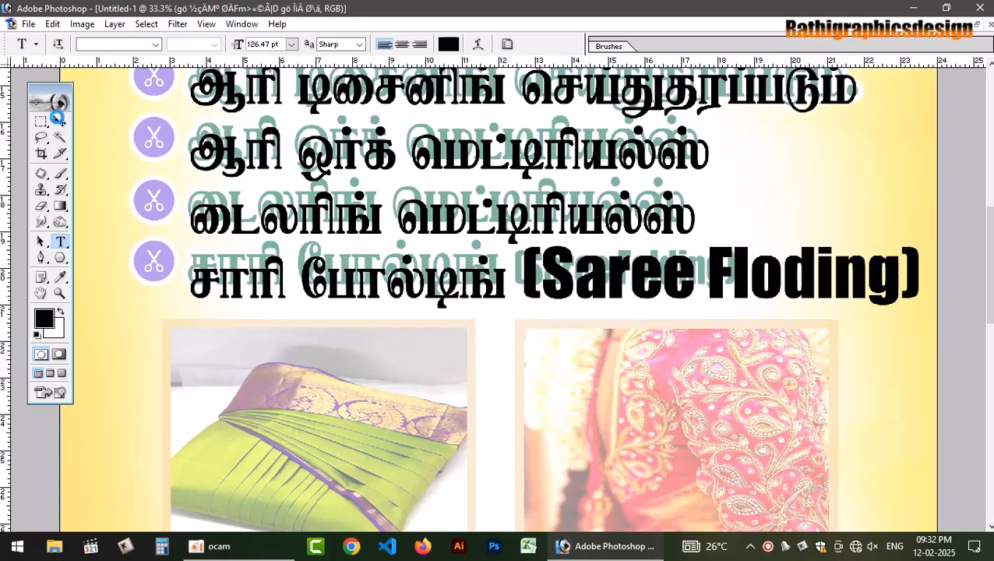
left_click(59, 121)
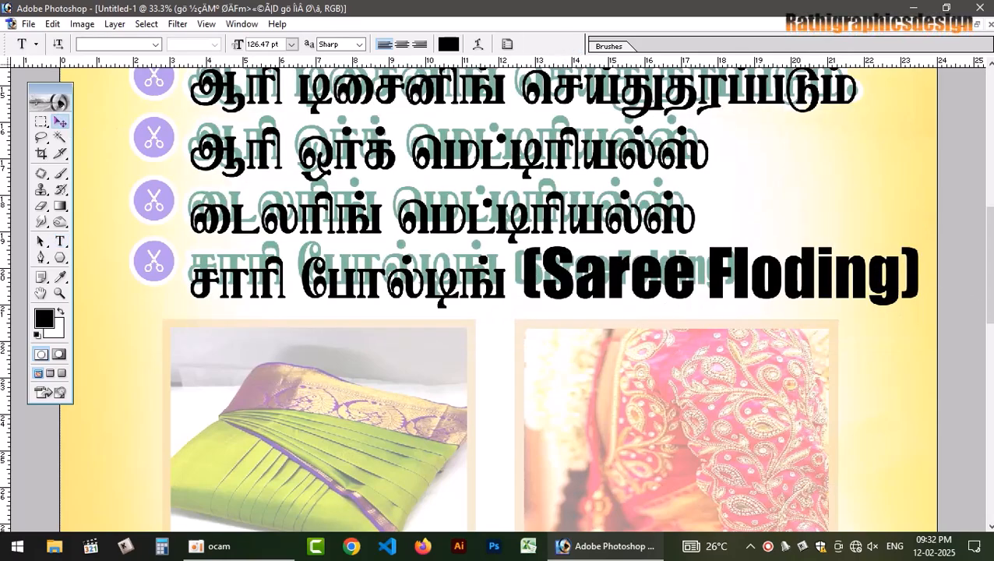
left_click(60, 241)
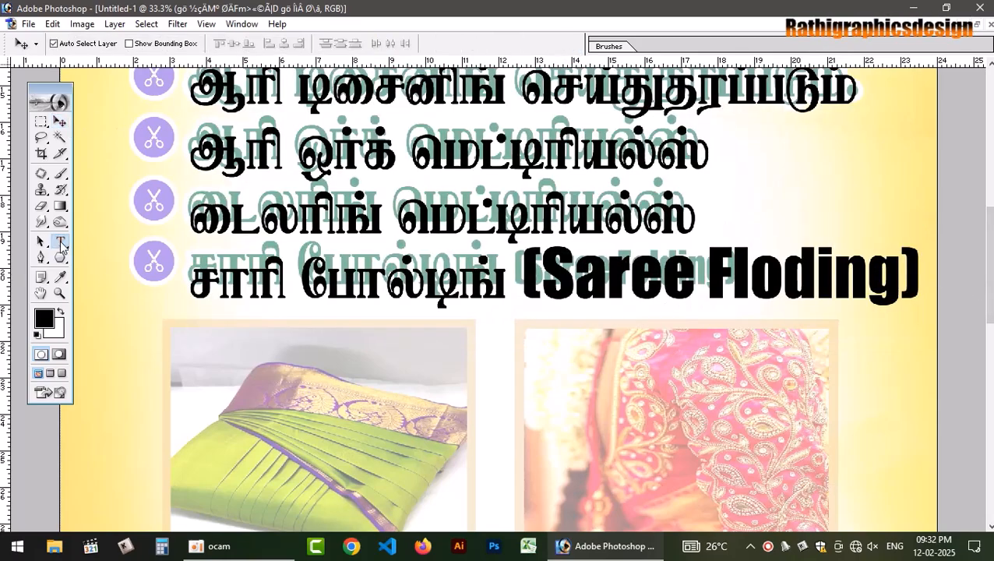
left_click_drag(522, 281, 919, 280)
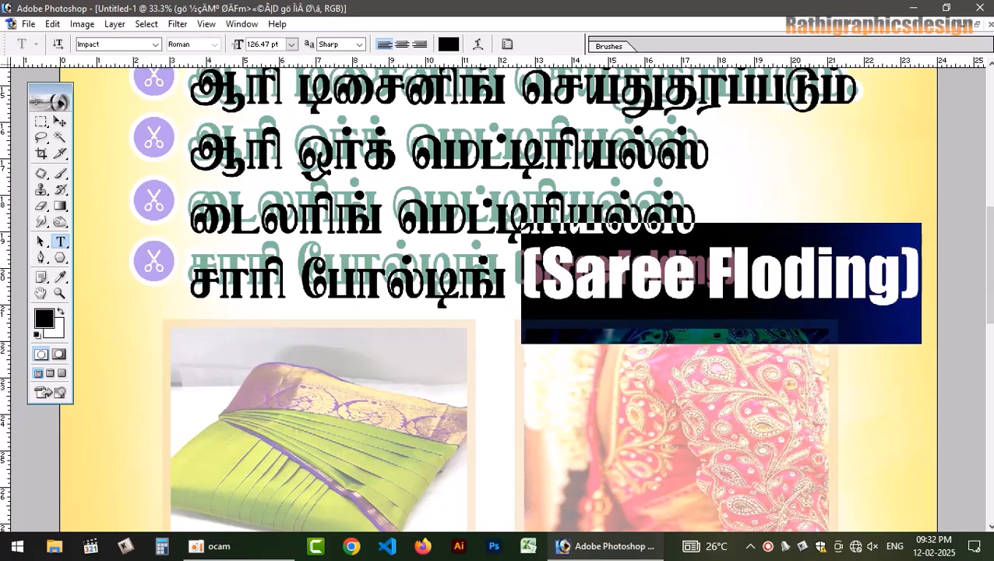
key("ctrl+alt+shift+comma")
key("ctrl+alt+shift+comma")
key("ctrl+alt+shift+comma")
key("ctrl+alt+shift+comma")
key("ctrl+alt+shift+comma")
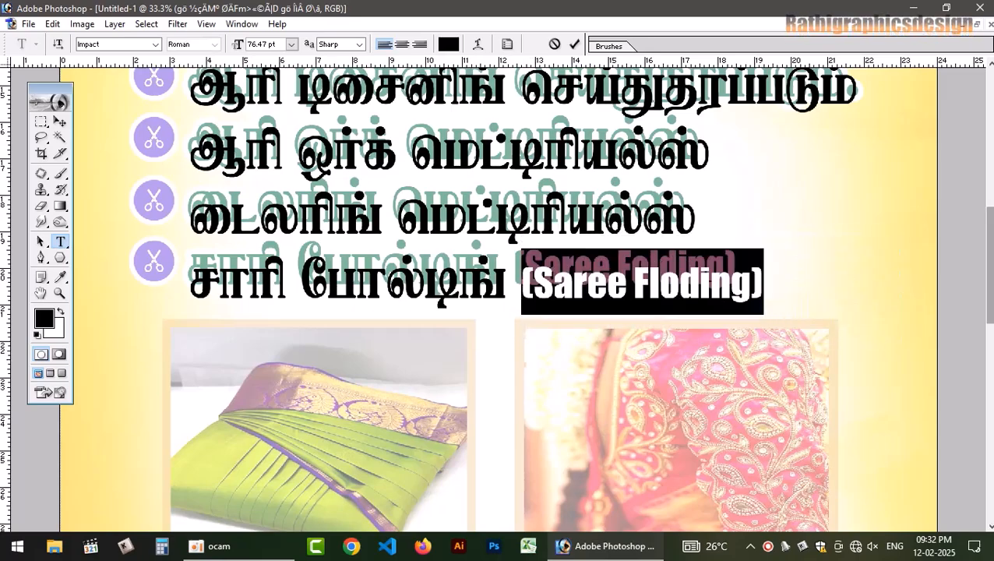
key("ctrl+shift+period")
key("ctrl+shift+period")
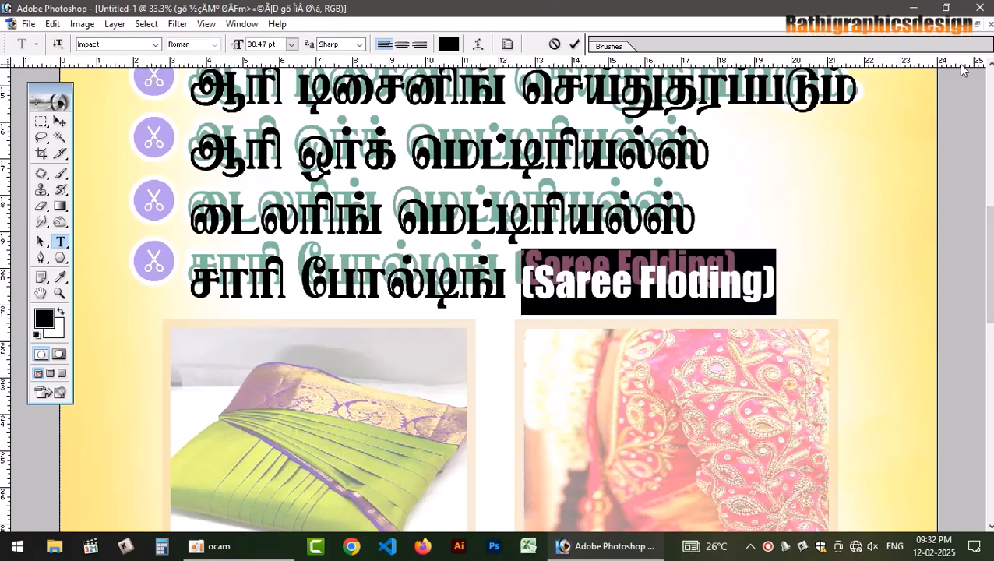
key("ctrl+shift+period")
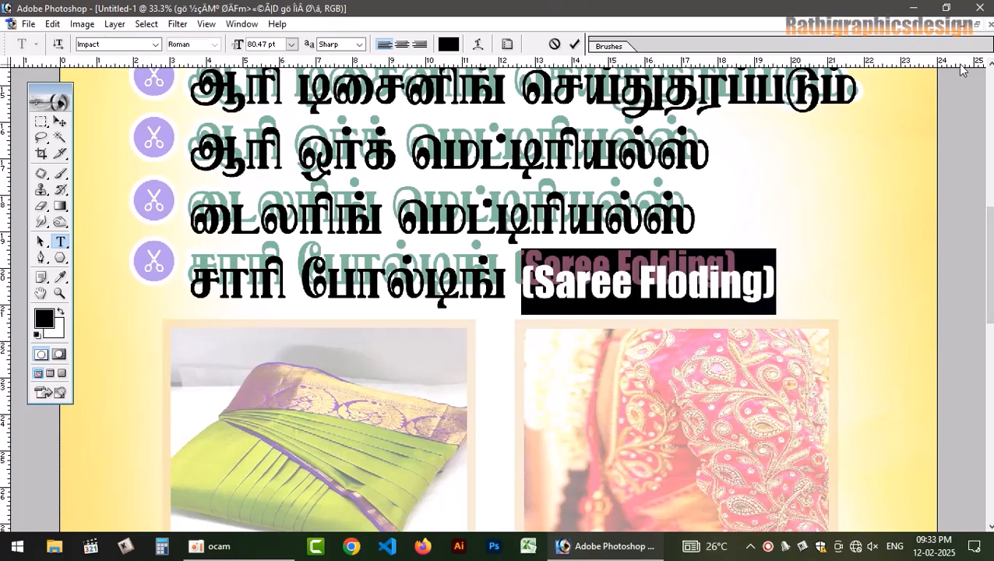
left_click(574, 44)
- Start a new text object in the Tamil-002 font over the three-line blue reference paragraph above the address strip
scroll(499, 312, "down", 5)
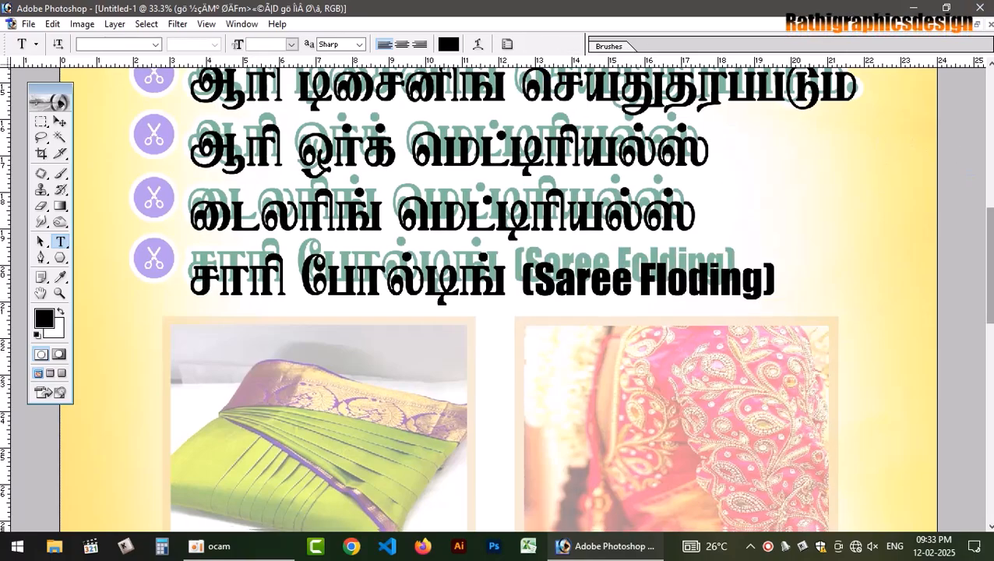
scroll(218, 381, "down", 5)
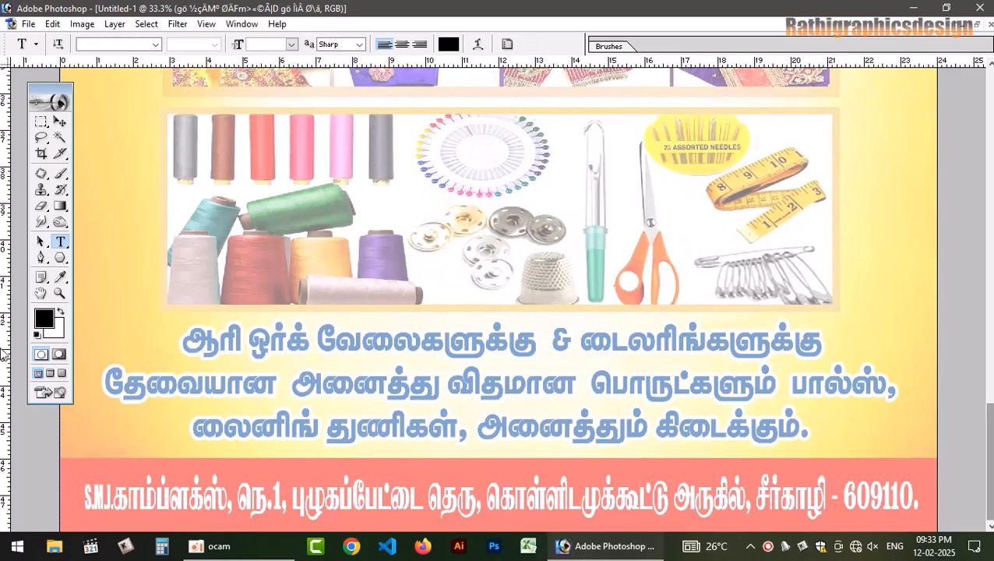
left_click(172, 329)
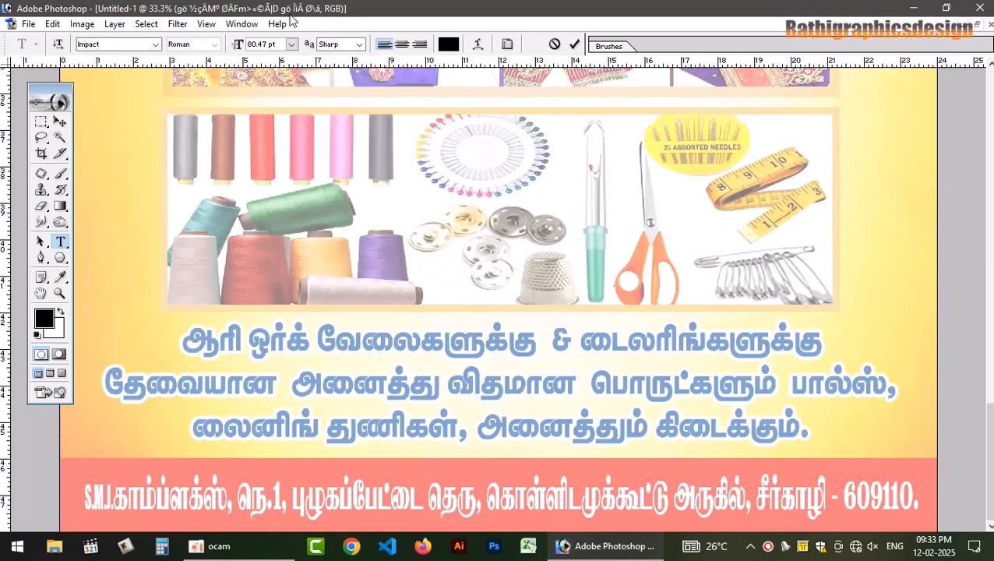
left_click(119, 46)
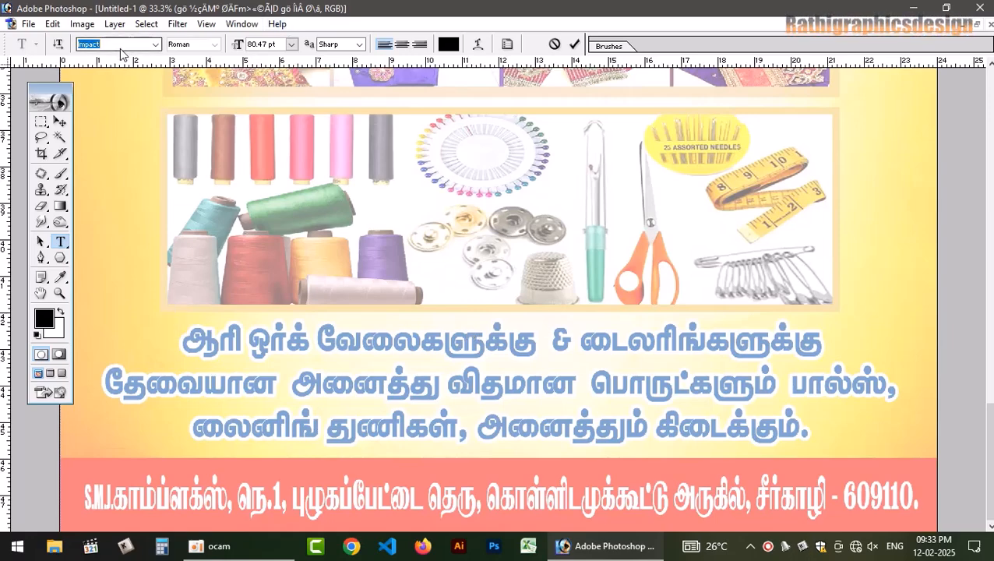
type("Tamil-002")
key("Down")
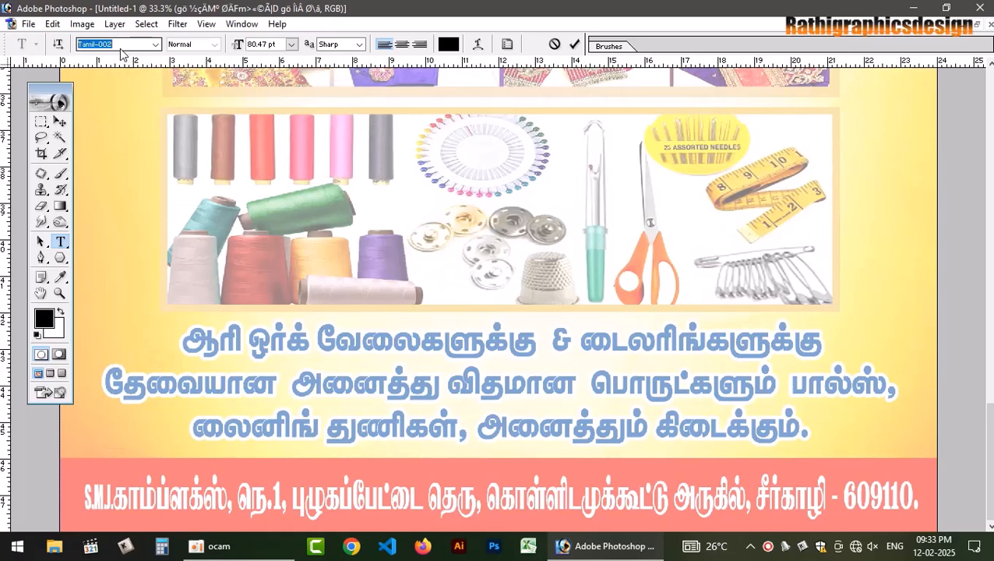
left_click(172, 331)
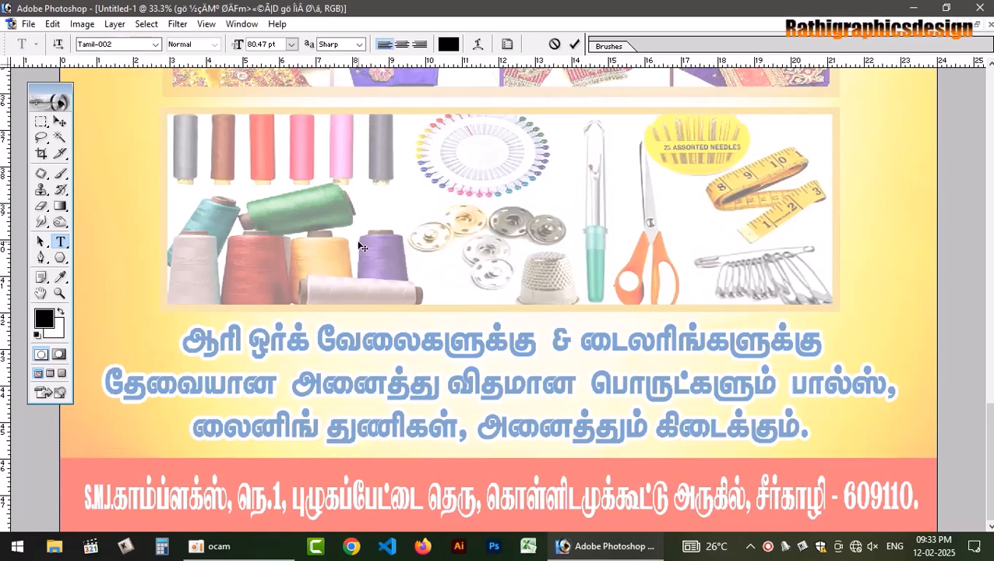
- Enter the paragraph's first line as "ஆரி ஓர்க் வேலைகளுக்கு & டைலரிங்களுக்கு"
type("ஆரி ")
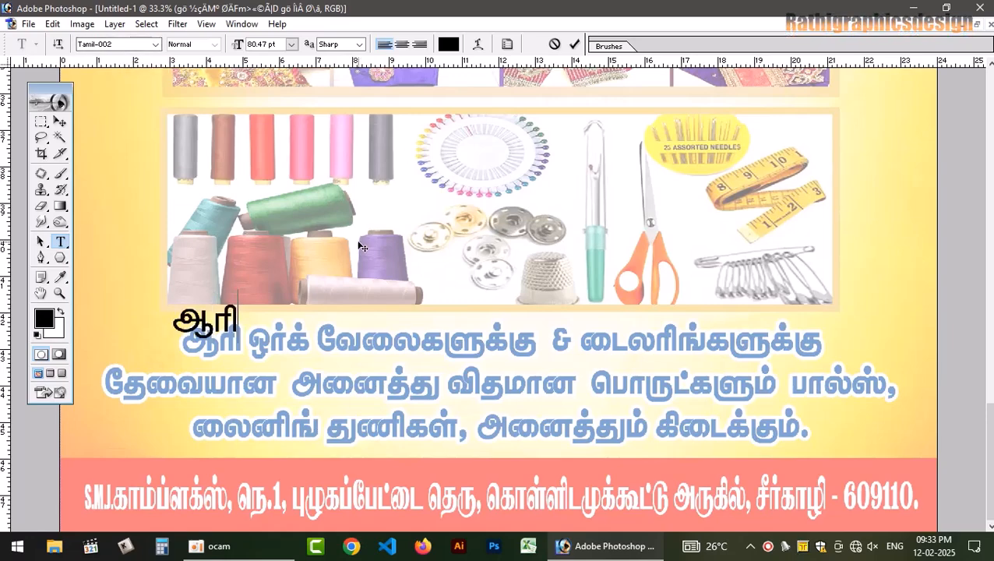
type("ஓர்க்")
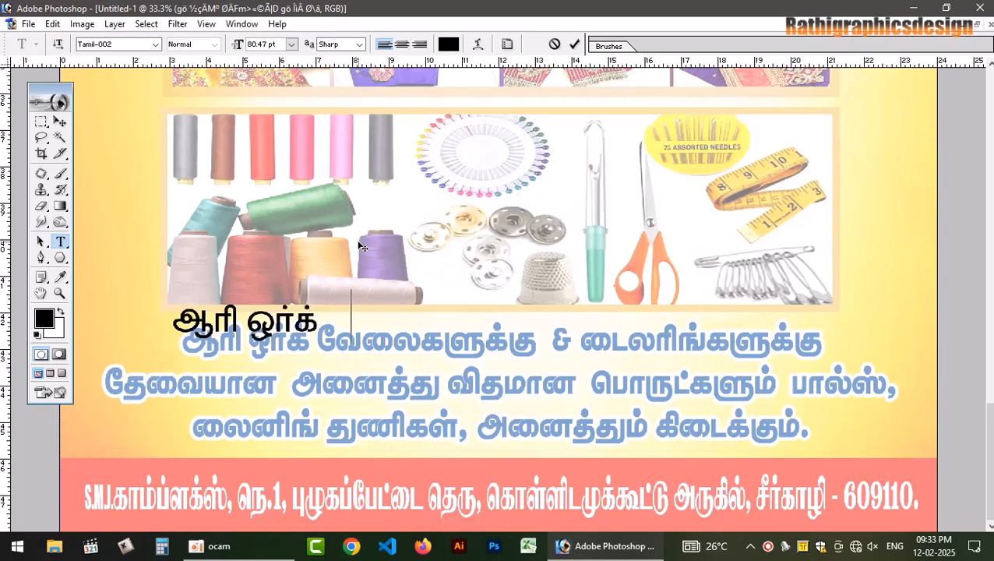
type(" வேலைக")
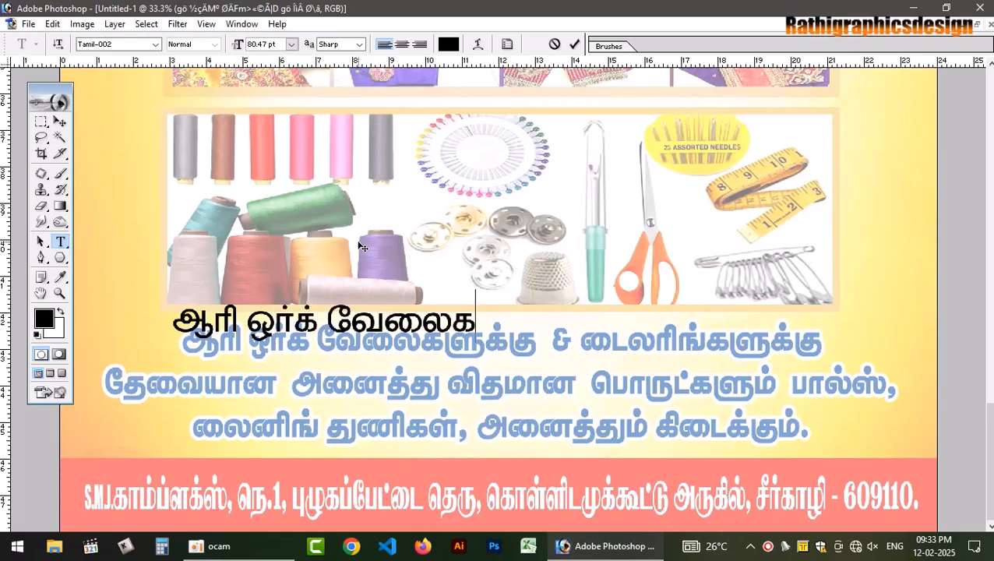
type("ளுக்")
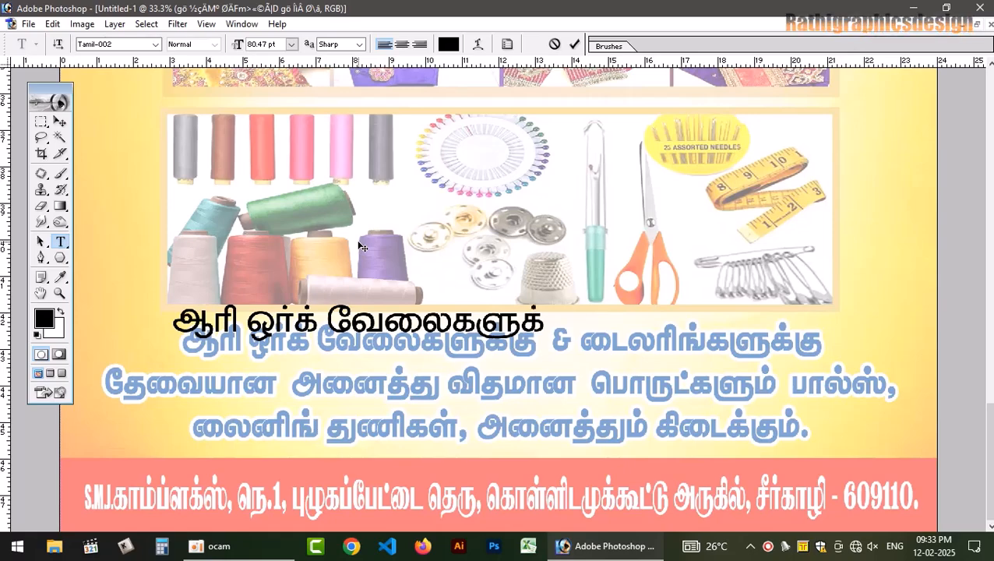
type("கு &")
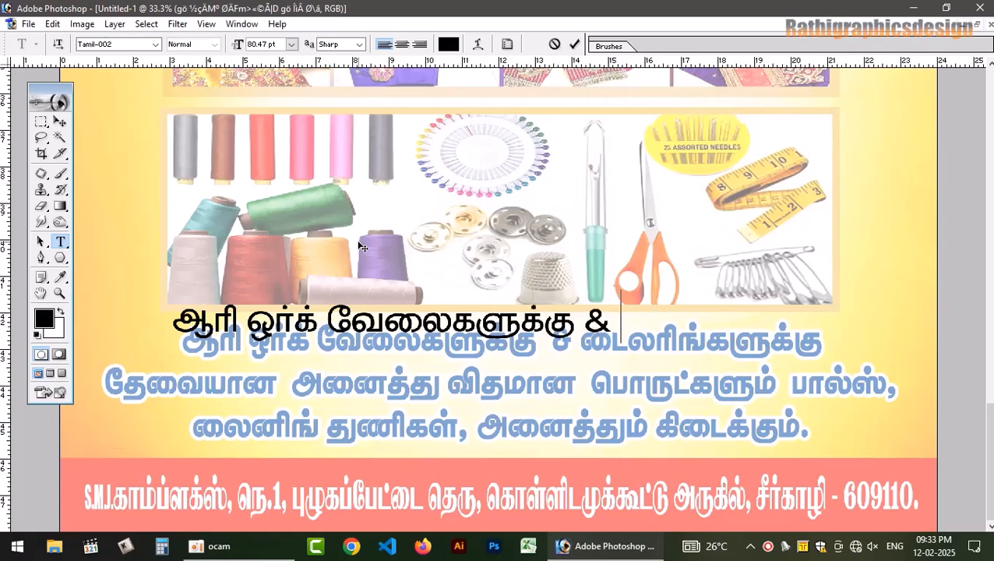
type(" ைடலரிங்க")
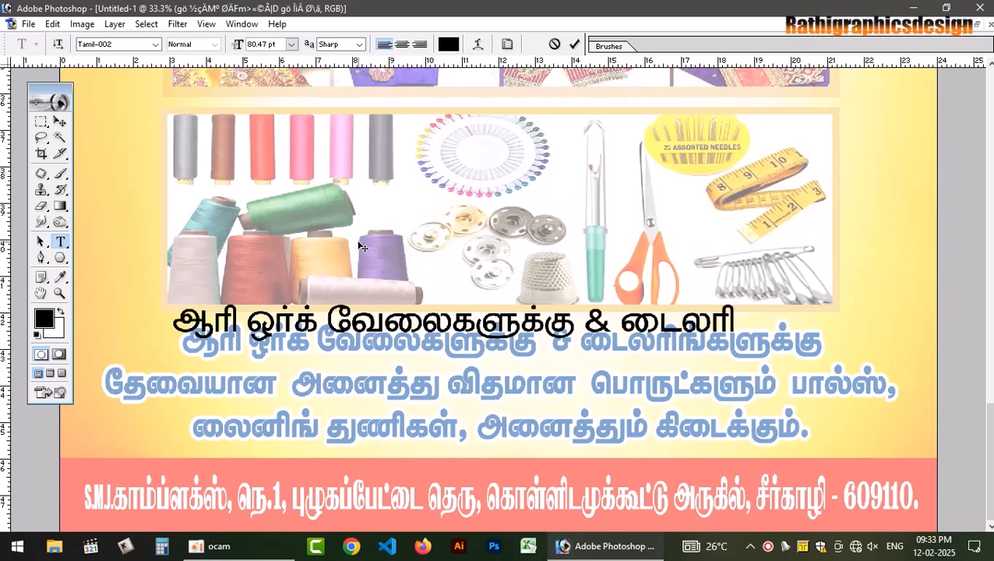
type("ளுக்கு")
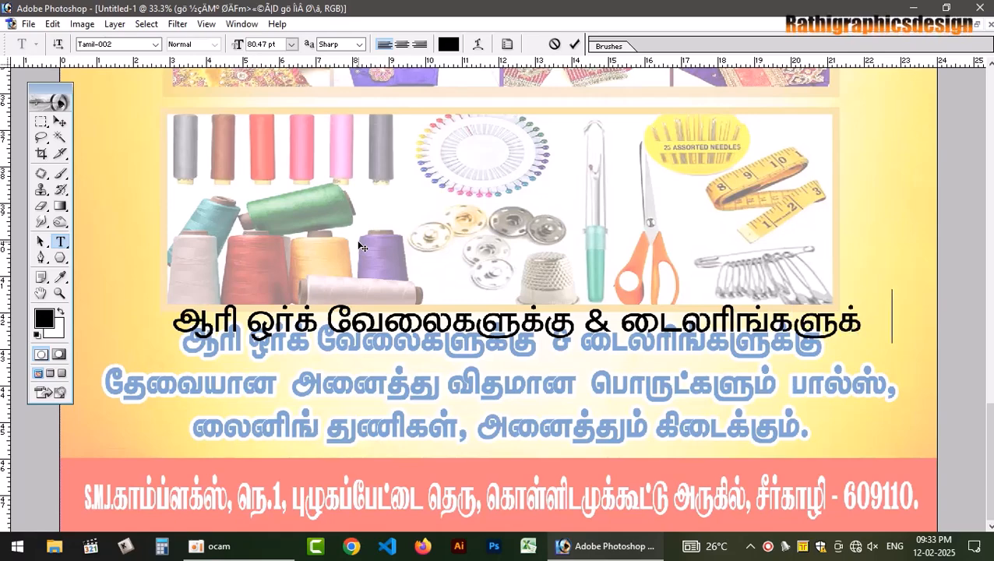
- Begin the paragraph's second line with "தேவையான அனைத்து"
type("தேவ")
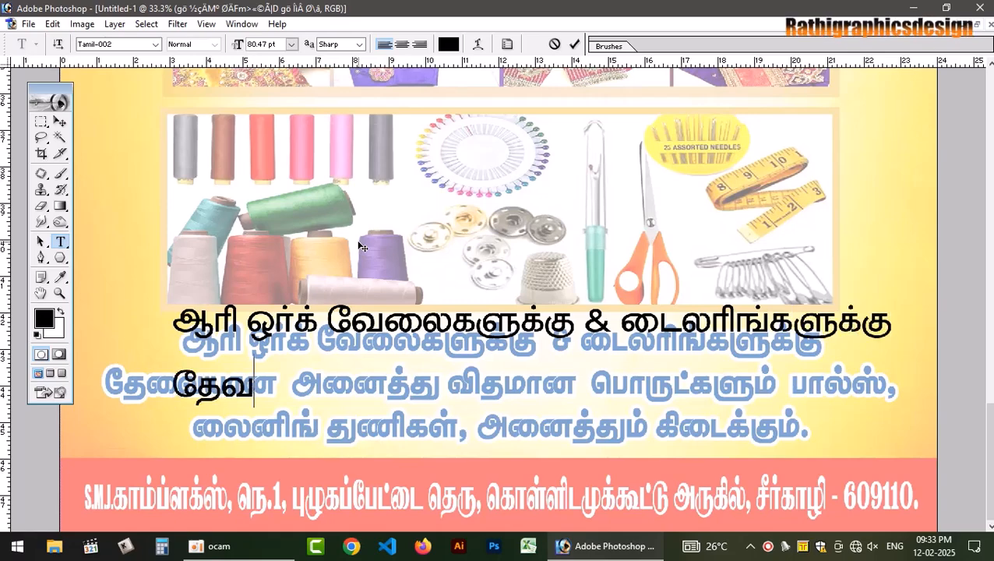
key("BackSpace")
type("வையா")
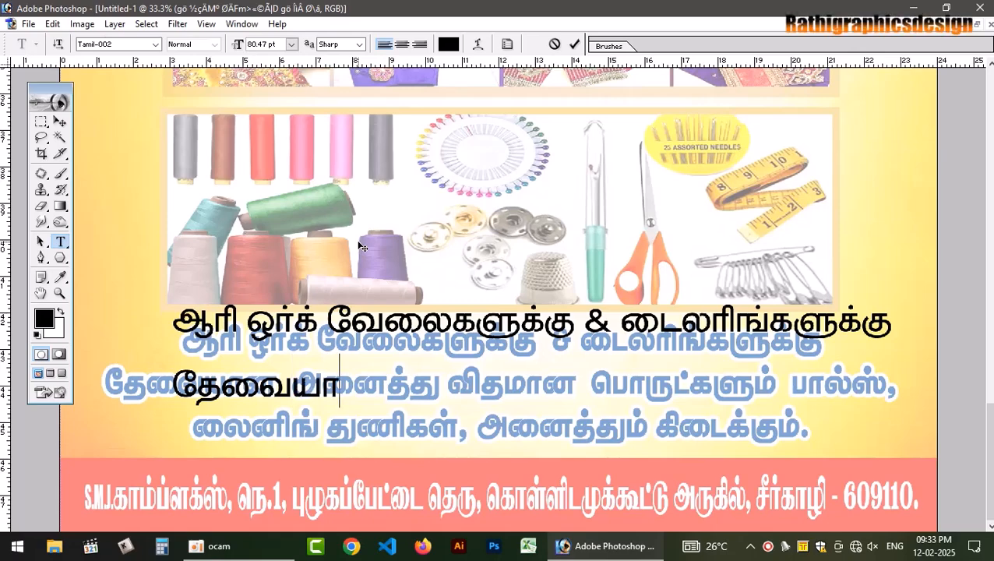
type("ன அனைத்து")
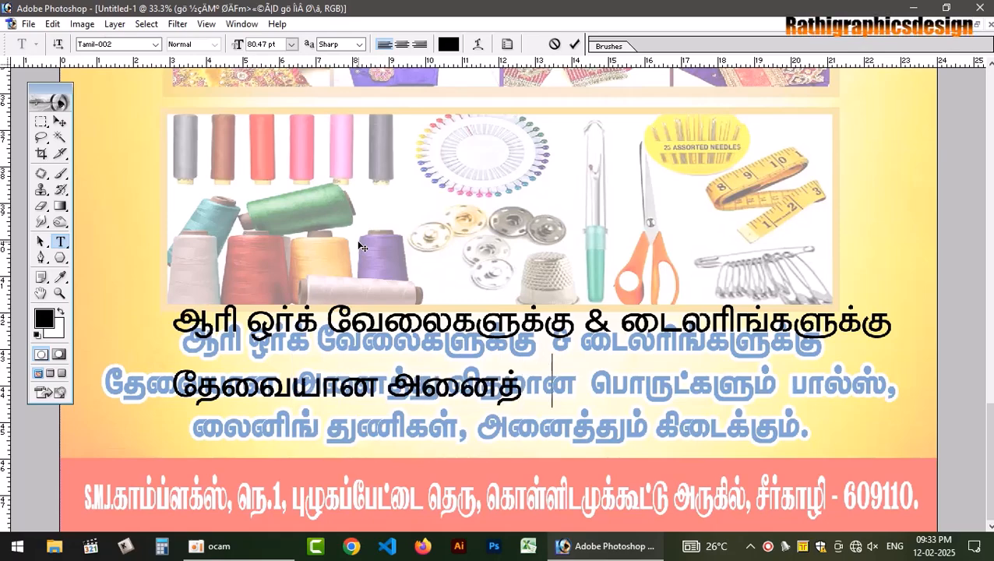
- Tighten the leading of both new paragraph lines to about the line spacing of the reference paragraph
key("ctrl+a")
key("alt+Up")
key("alt+Up")
key("alt+Up")
key("alt+Up")
key("alt+Up")
key("alt+Up")
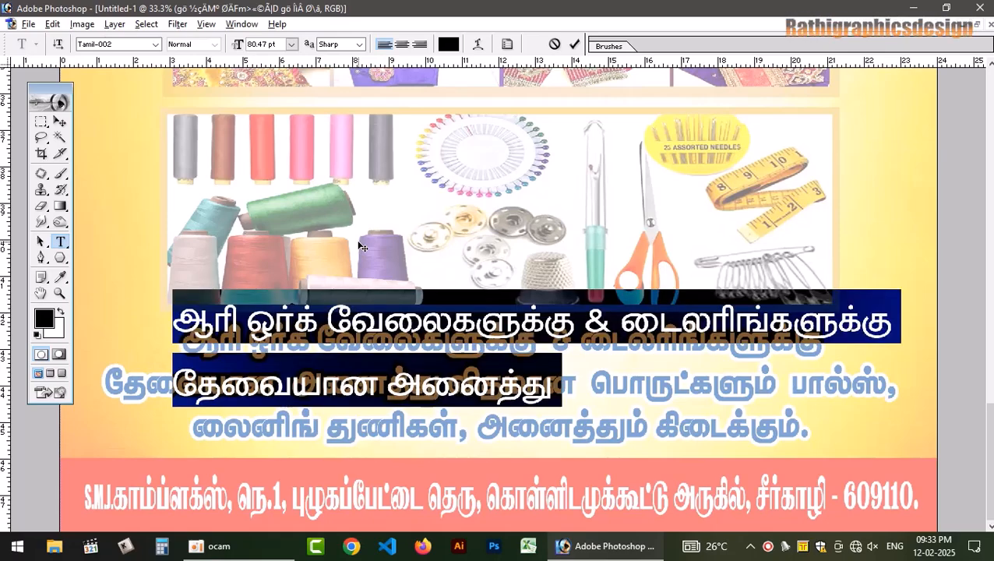
key("alt+Up")
key("alt+Up")
key("alt+Up")
key("alt+Up")
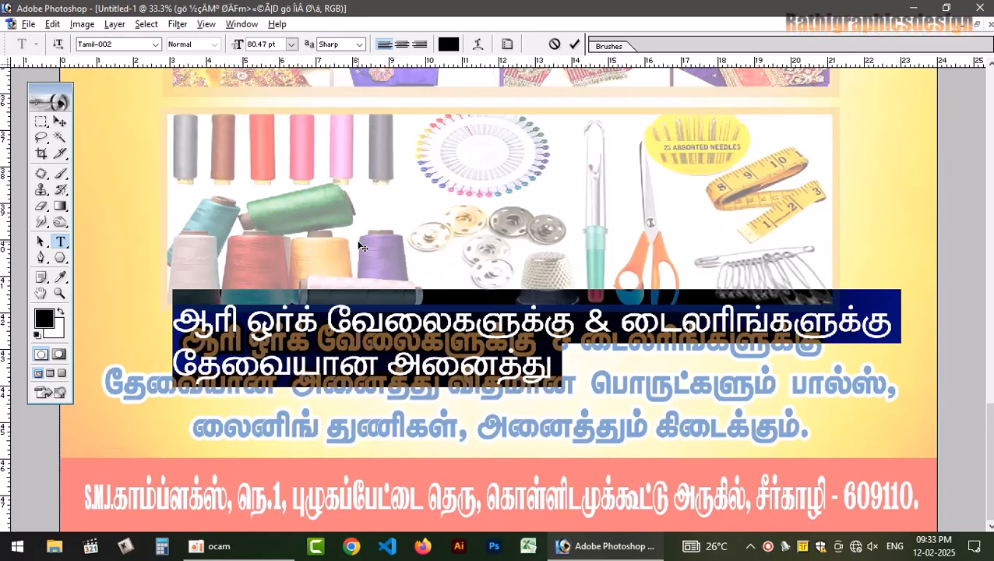
key("Right")
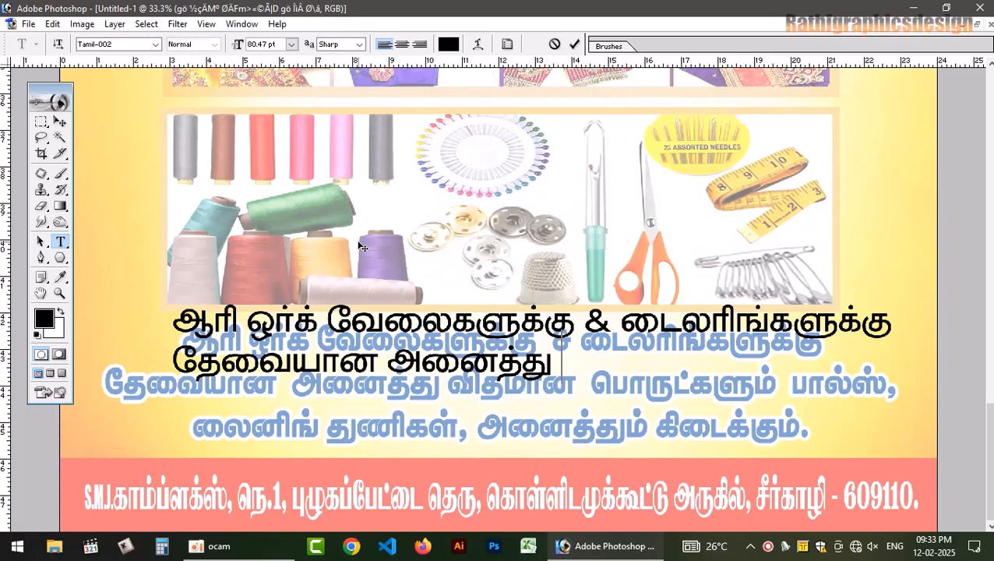
- Continue the paragraph's second line with "விதமான பொட்களும்"
type("வி")
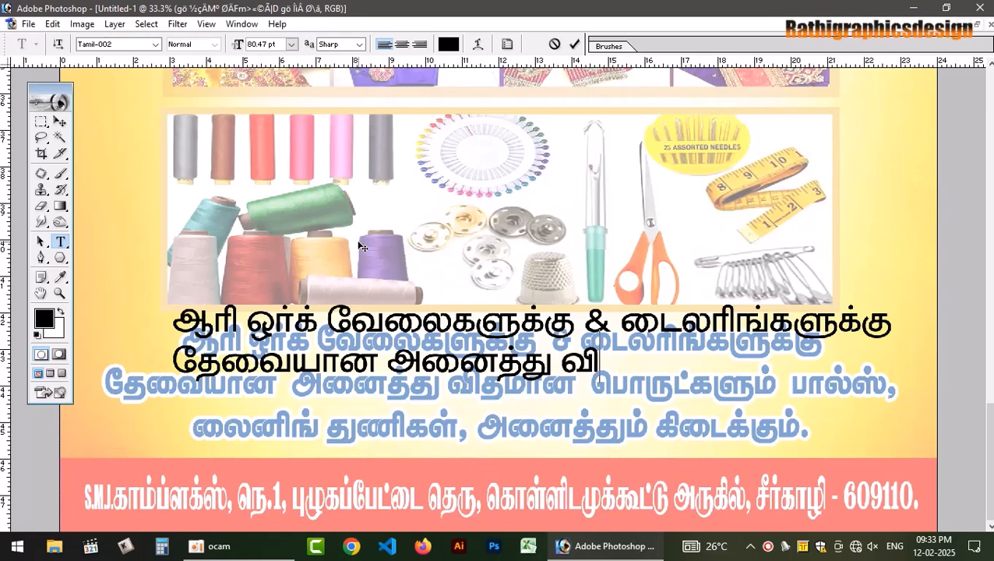
type("தமான பொ")
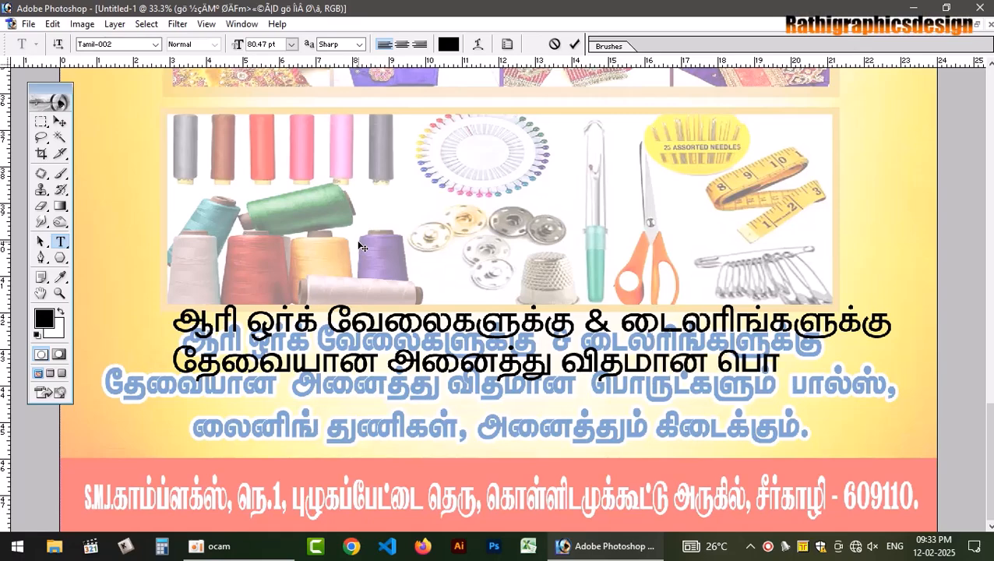
type("ட்களும்")
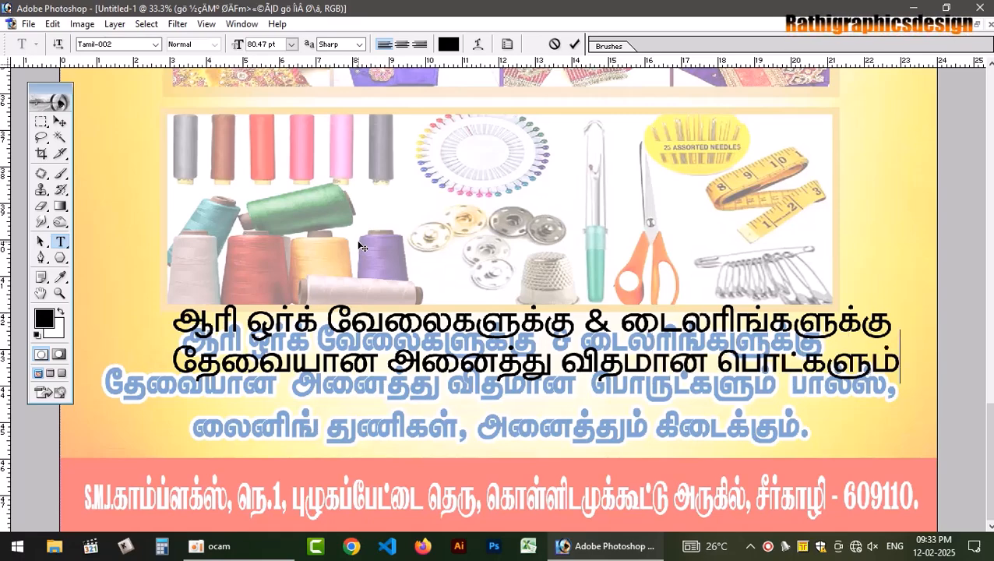
- Start a third line in the lower paragraph with the word "பால்ஸ்"
key("Return")
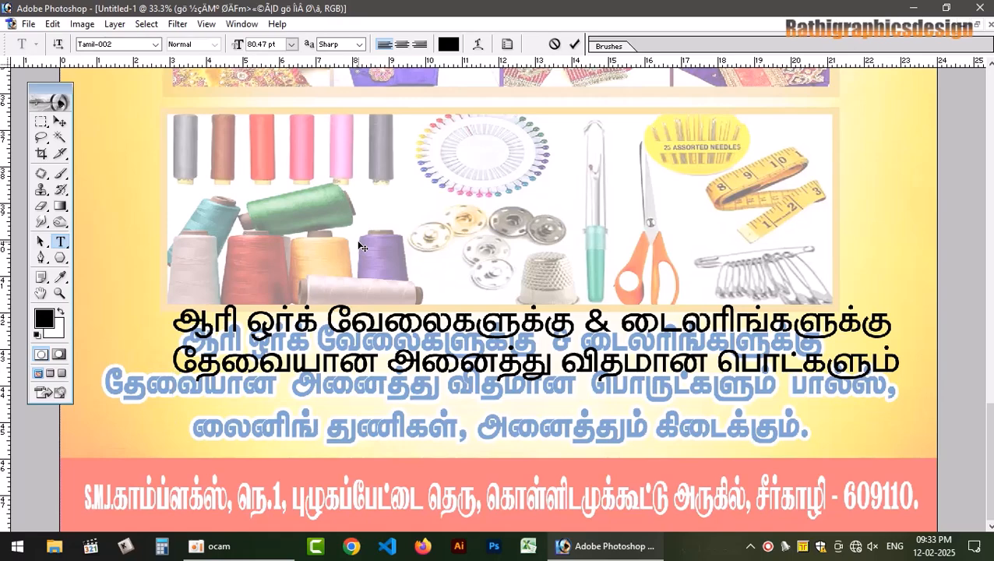
type("பால்ஸ்")
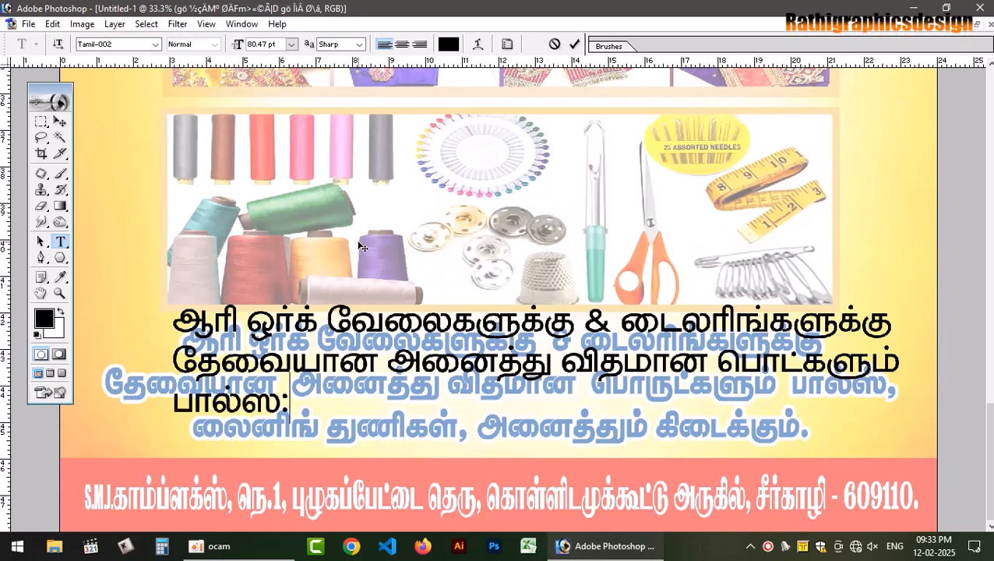
type(".")
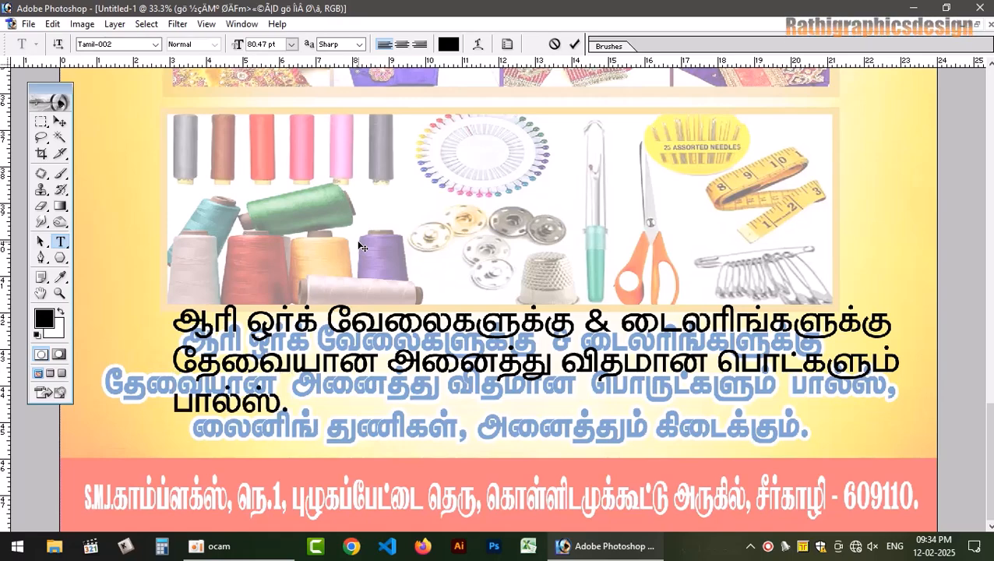
key("BackSpace")
- Continue the paragraph's third line after "பால்ஸ்" with a comma and the word "லையனிங்"
type(", லைய")
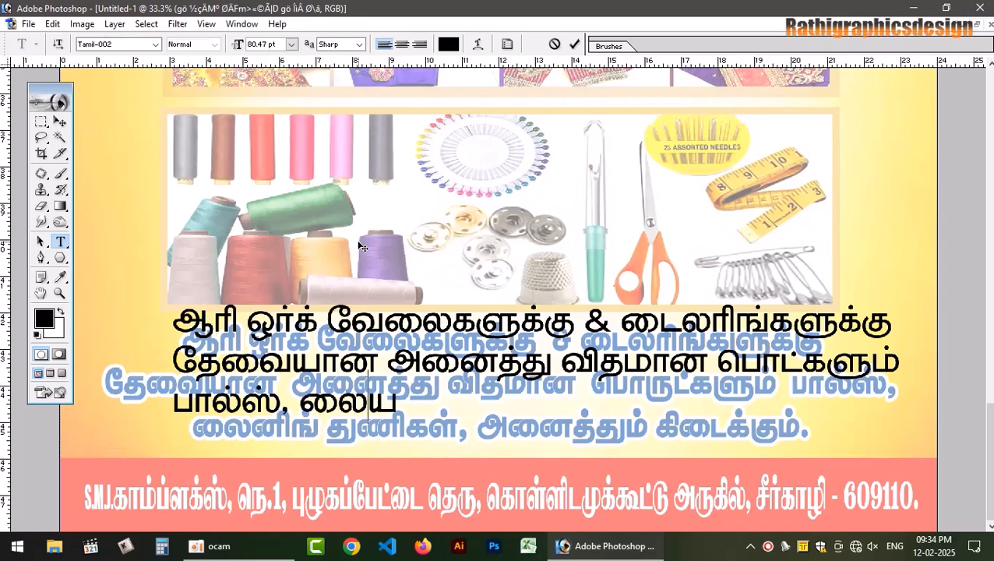
key("BackSpace")
type("னி")
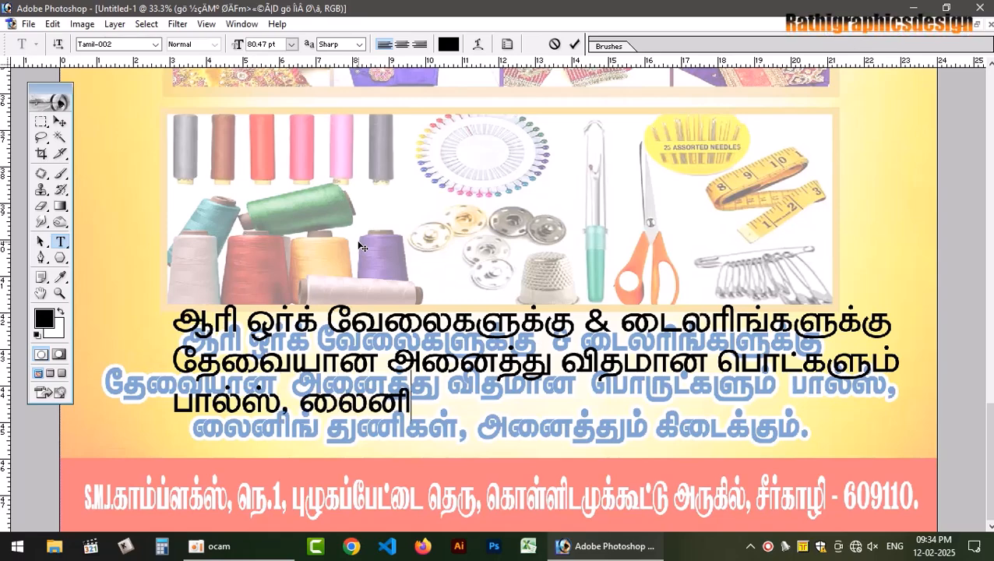
type("ங")
key("BackSpace")
key("BackSpace")
key("BackSpace")
type("ய")
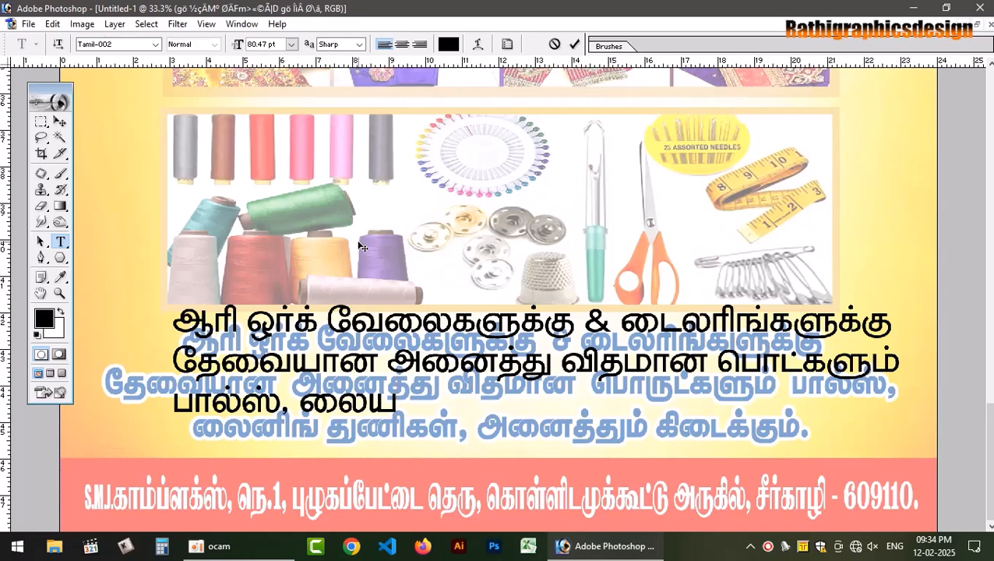
type("னிங")
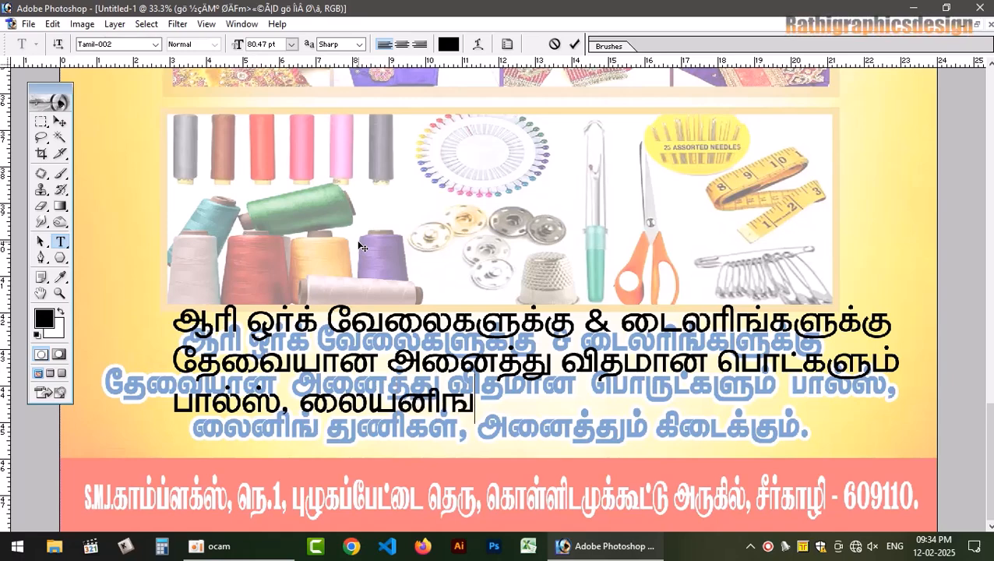
- Complete the paragraph's third line with "துணிகள் அனைத்தும் கிடைக்கும்."
type(" துணை")
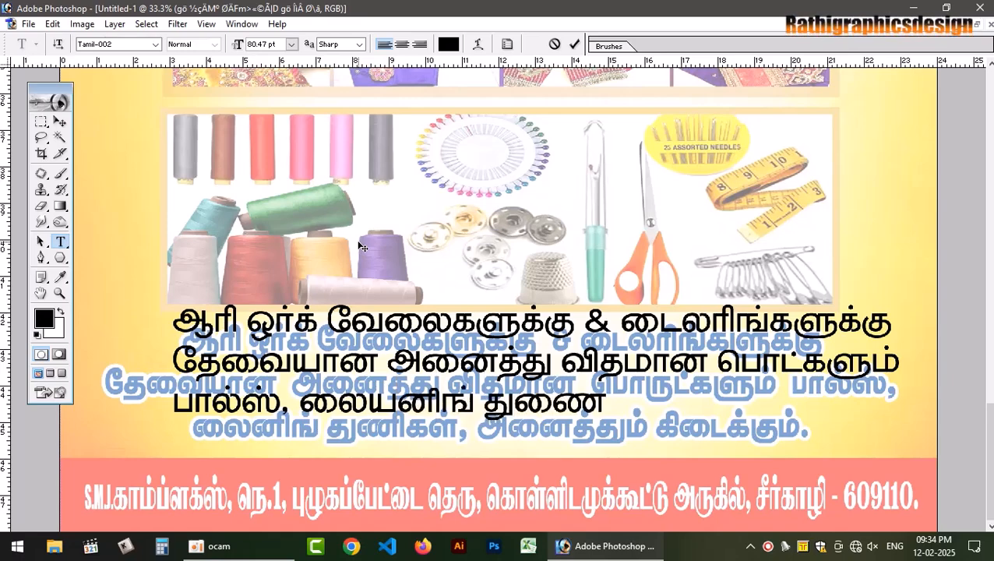
key("BackSpace")
type("ிகள")
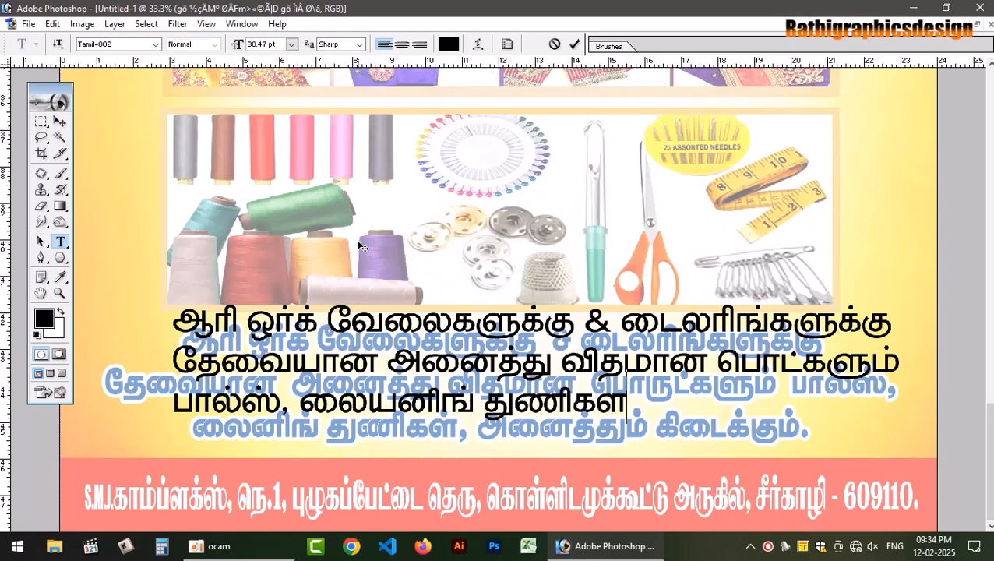
type("் அ")
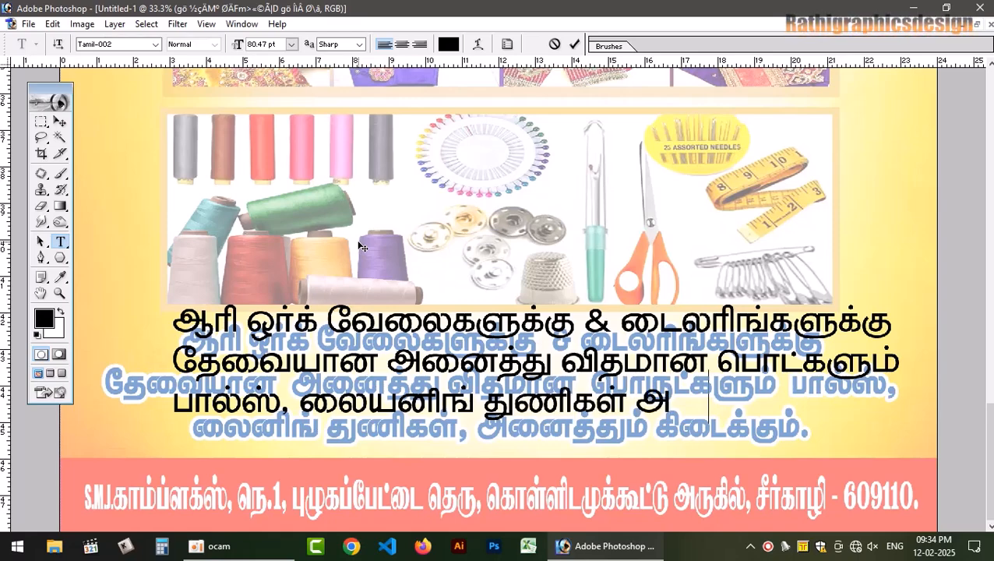
type("கைனத்தும் க")
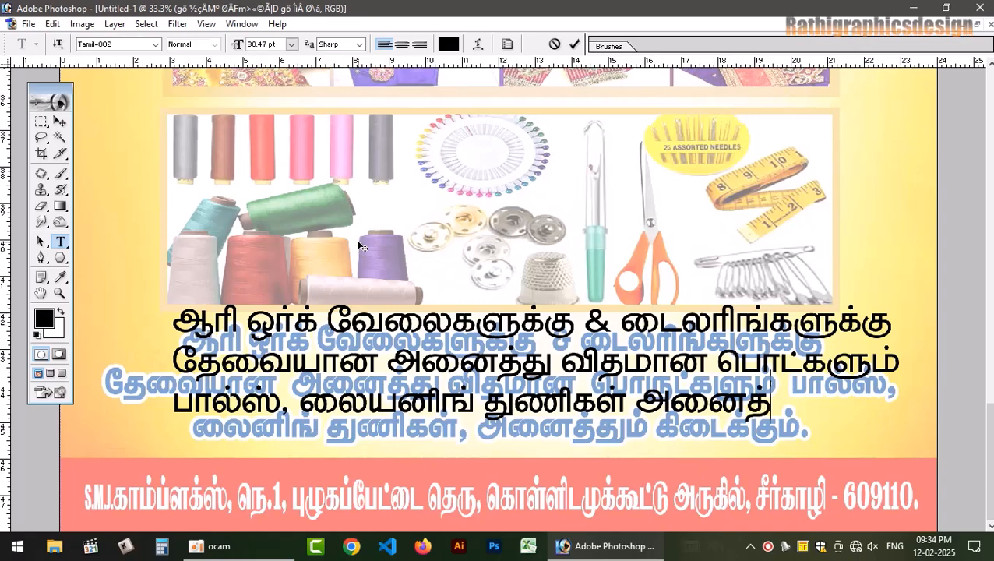
type("டி")
key("BackSpace")
key("BackSpace")
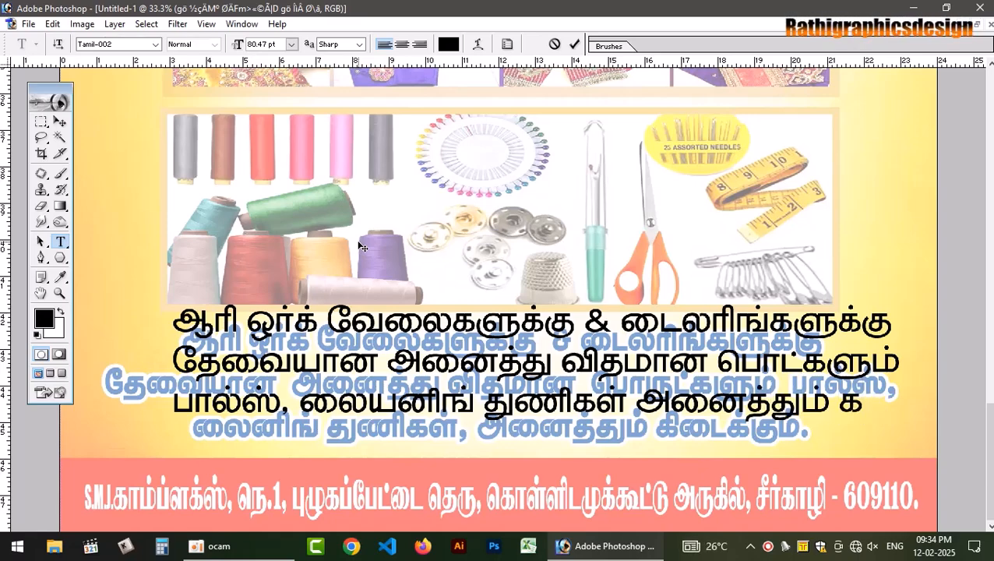
type("ைக்")
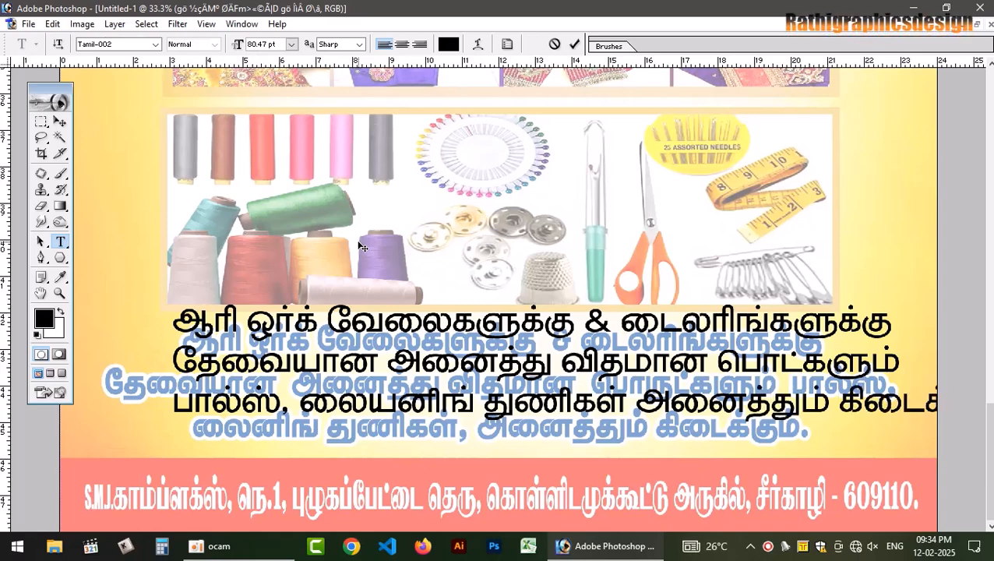
- Center-align all three lines of the new paragraph and move it over the reference paragraph, just above the pink address strip
key("ctrl+a")
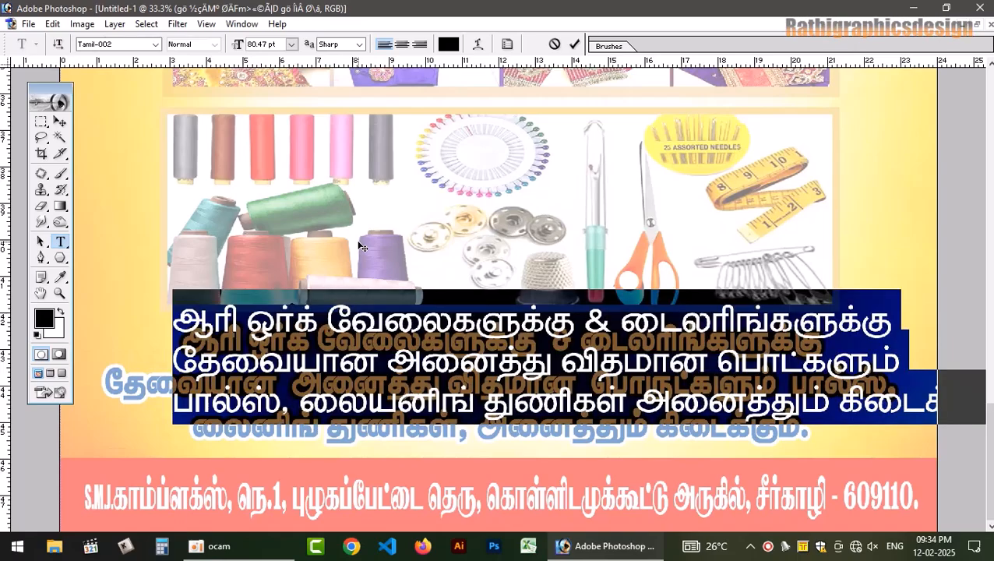
left_click(402, 44)
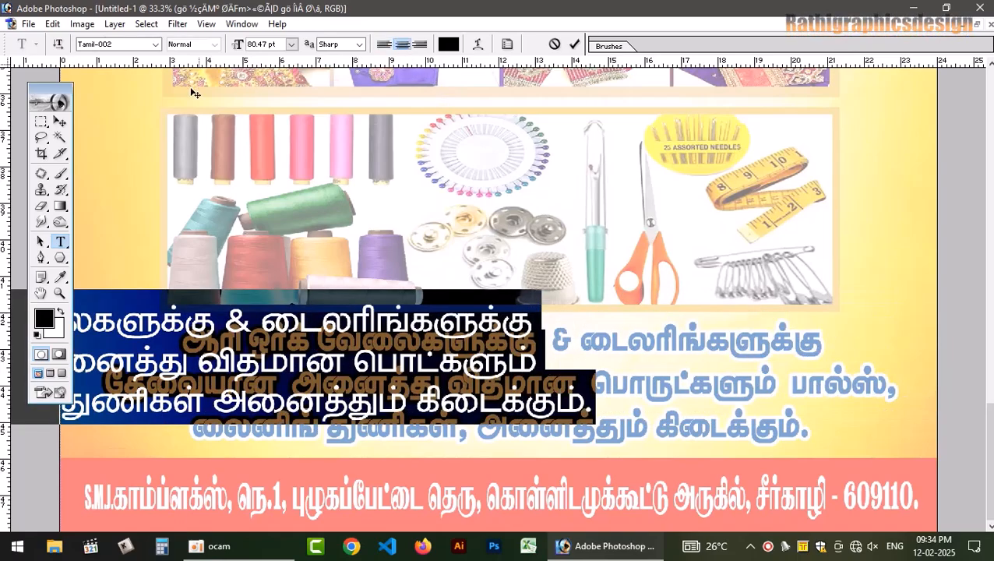
left_click(60, 121)
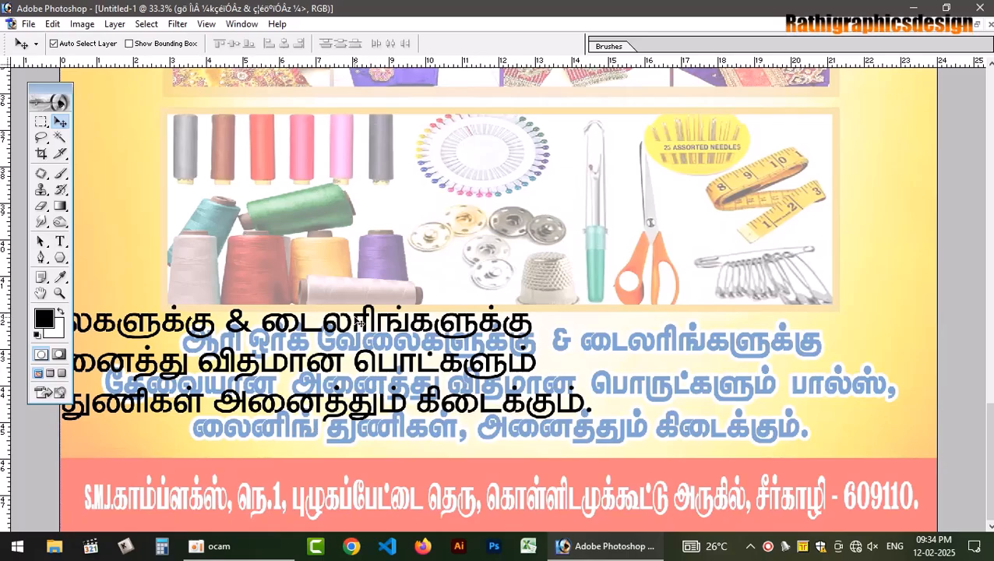
left_click_drag(358, 320, 690, 348)
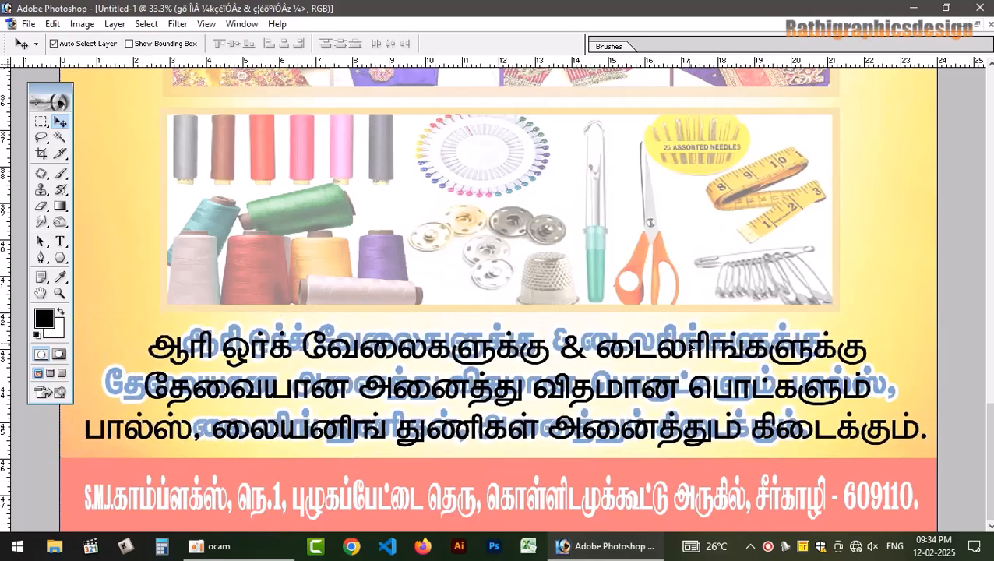
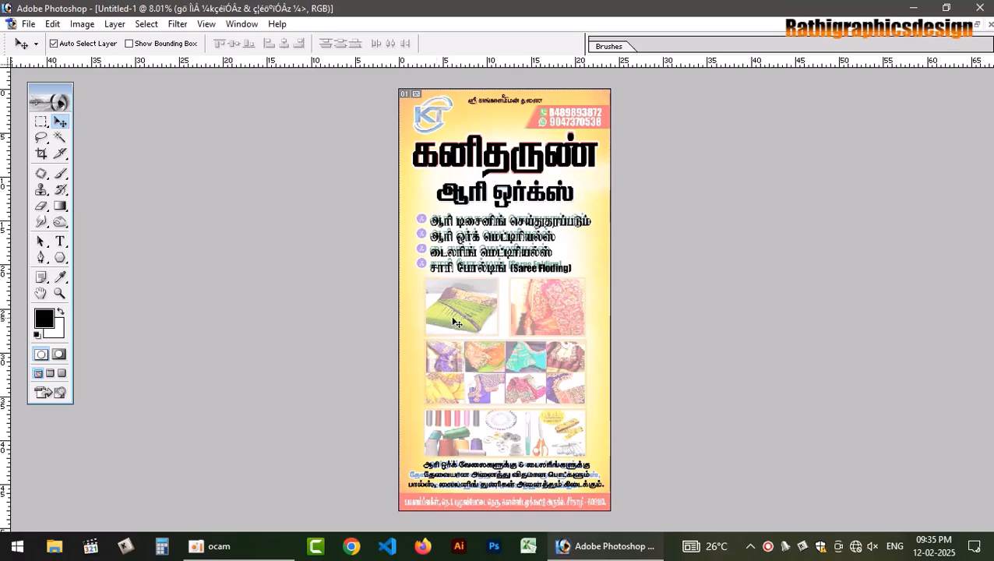
- Display the layer list and hide the reference banner image on Layer 1
key("F7")
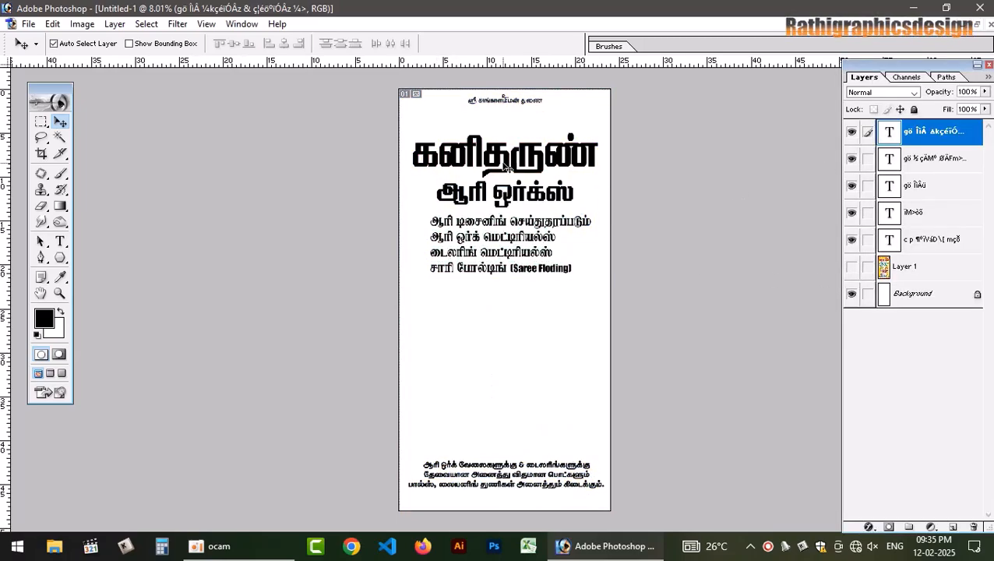
- Add a layer directly above the background and fill it with yellow, C 0, M 0, Y 100, K 0
left_click(904, 293)
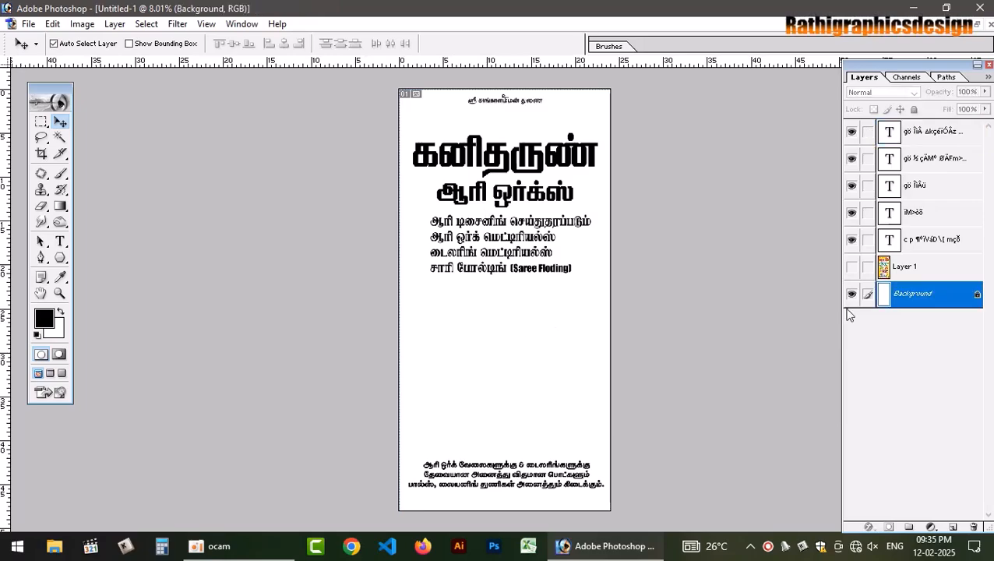
key("ctrl+shift+alt+n")
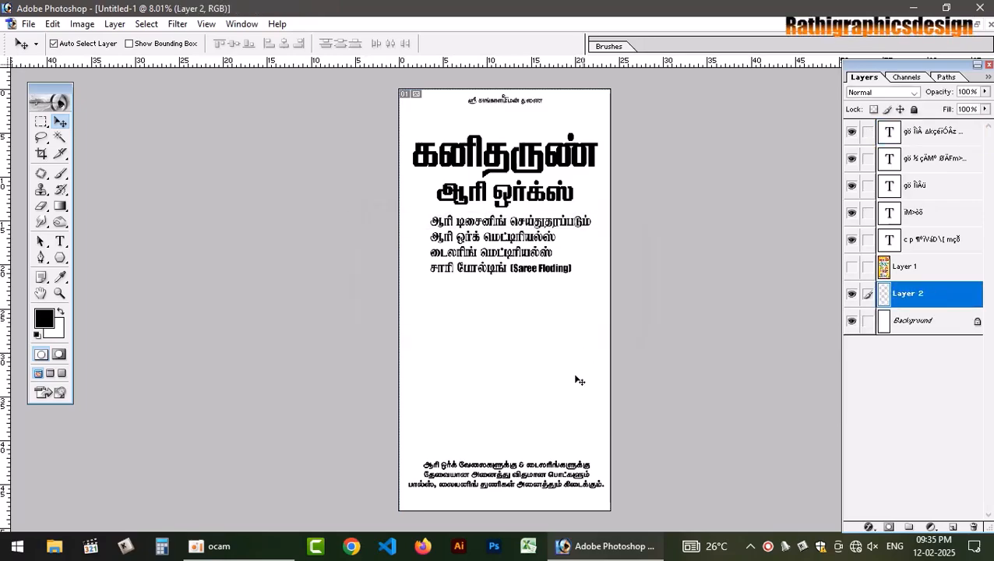
left_click(43, 320)
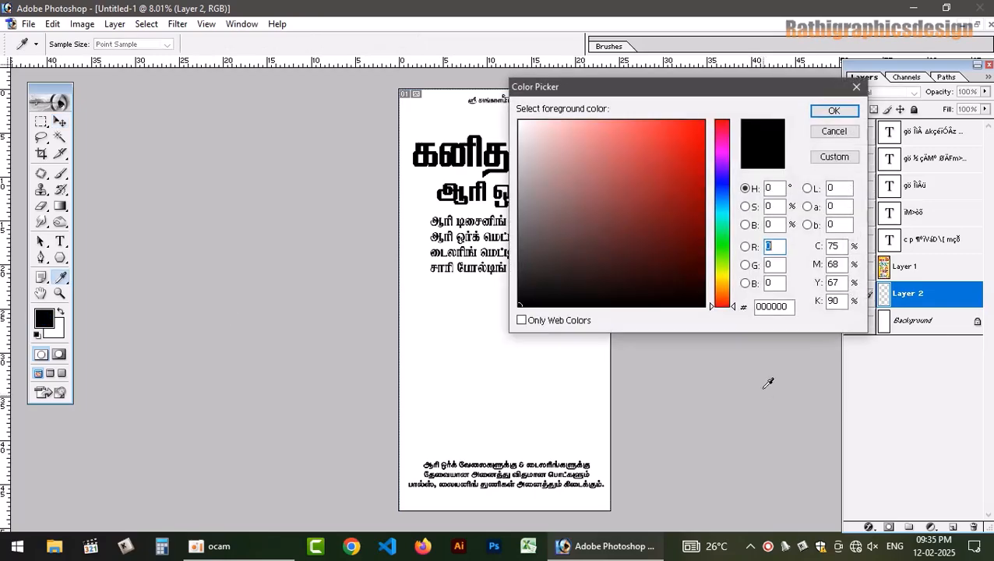
left_click(823, 246)
type("0")
key("Tab")
type("100")
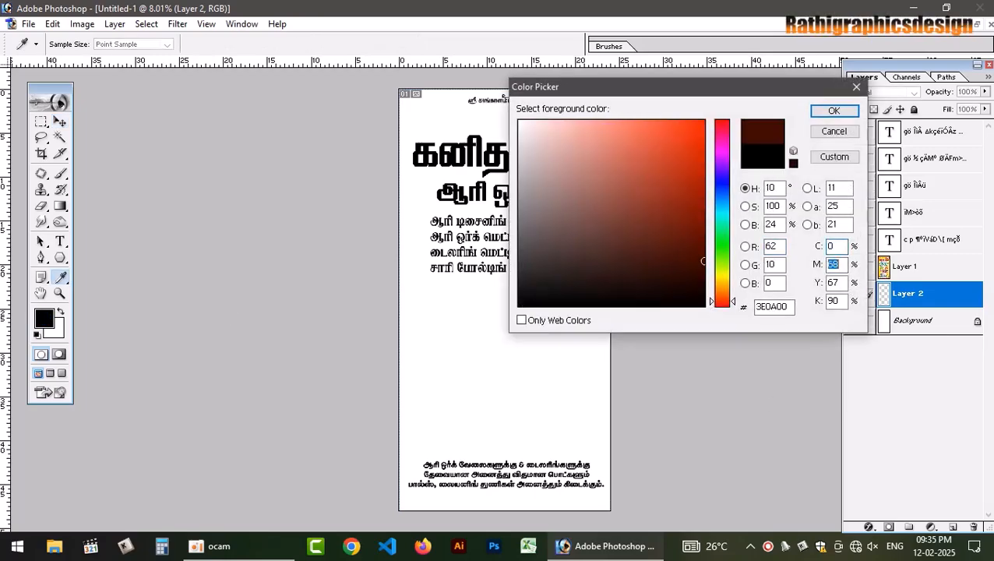
key("BackSpace")
key("BackSpace")
key("BackSpace")
type("0")
key("Tab")
type("100")
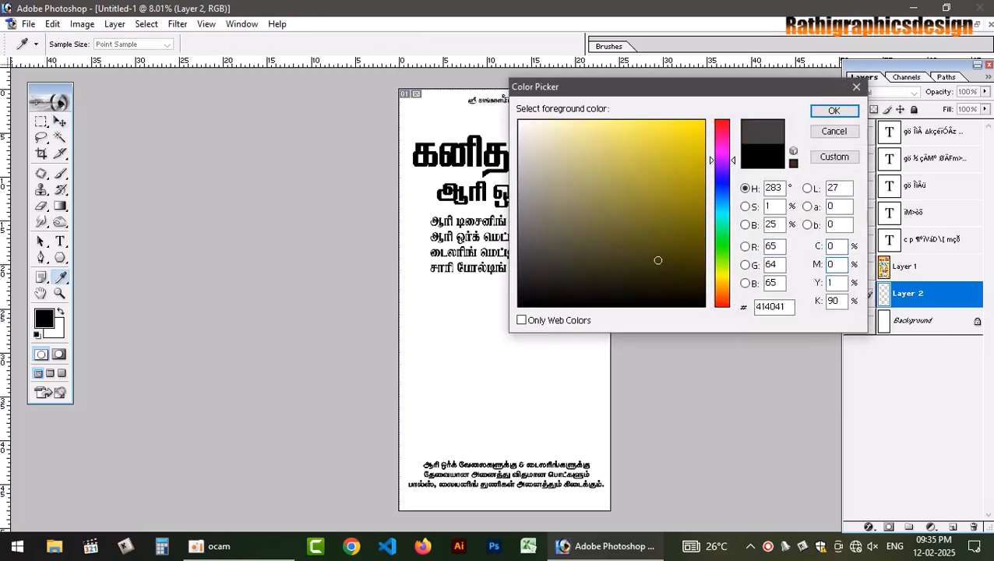
key("Tab")
type("0")
key("Return")
key("alt+BackSpace")
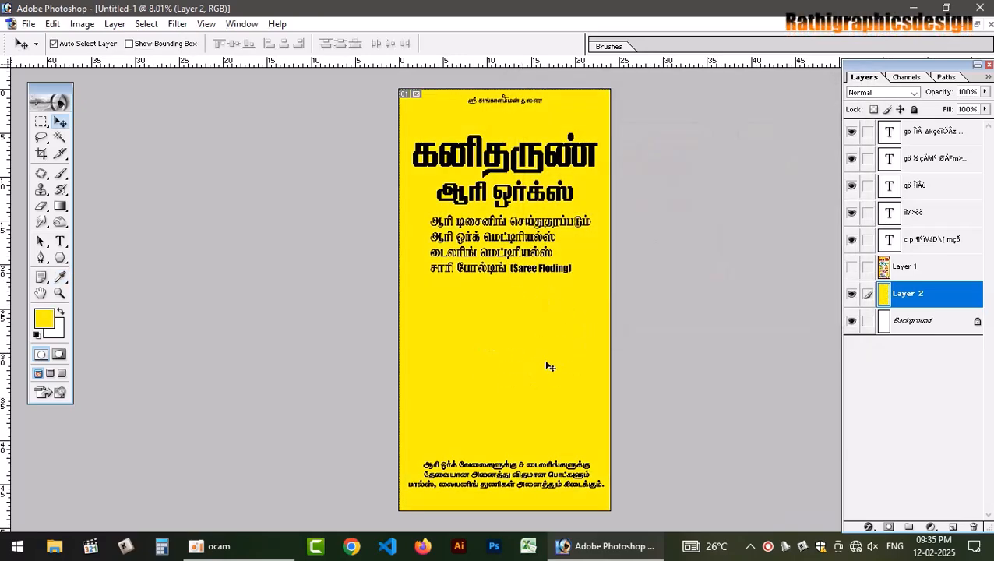
- Add another layer above the yellow one and set the foreground colour to orange, C 0, M 50, Y 100, K 0
key("ctrl+shift+n")
key("Return")
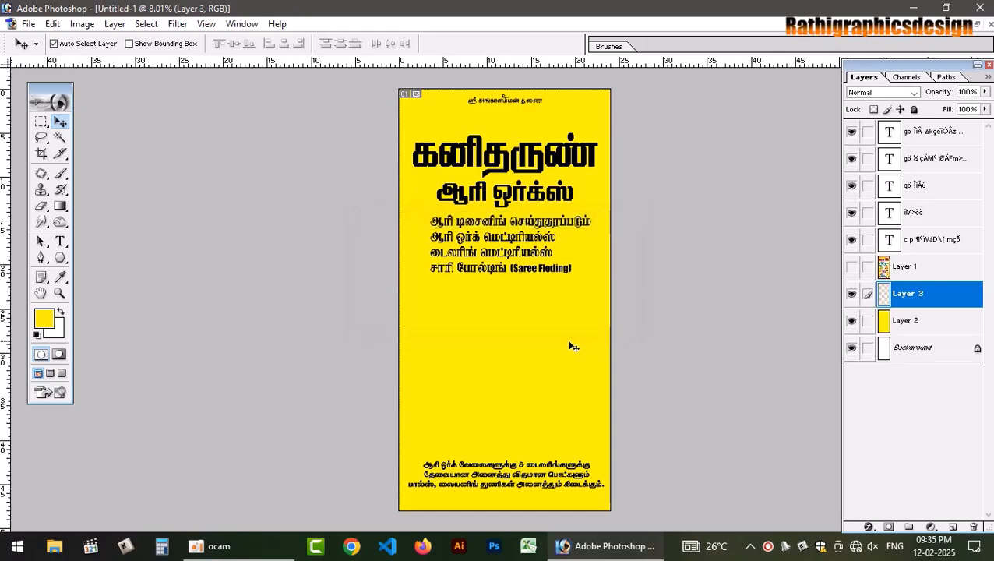
left_click(42, 320)
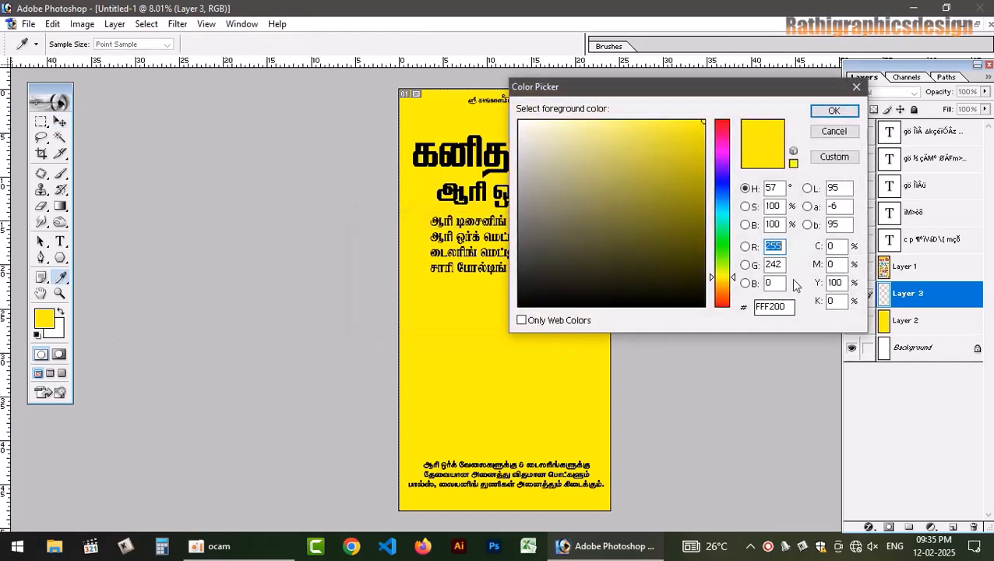
type("50")
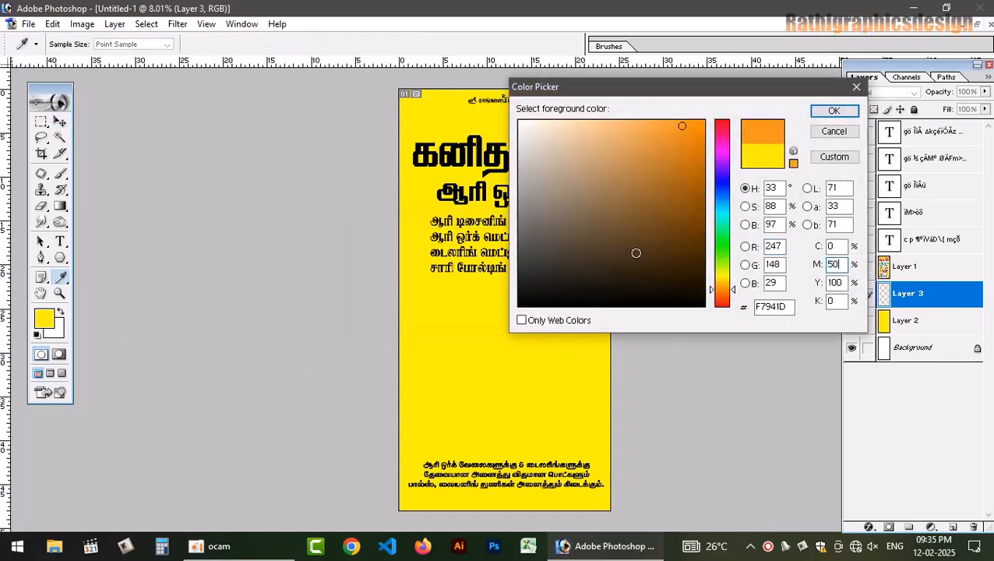
key("Return")
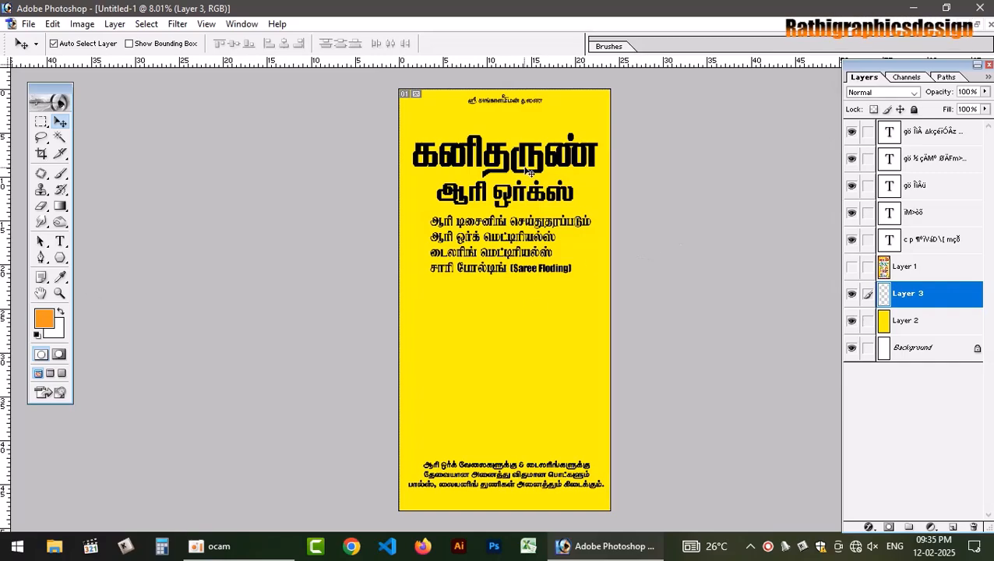
- Paint soft orange shading along the banner's top, side and bottom edges with a 2500-pixel brush
key("b")
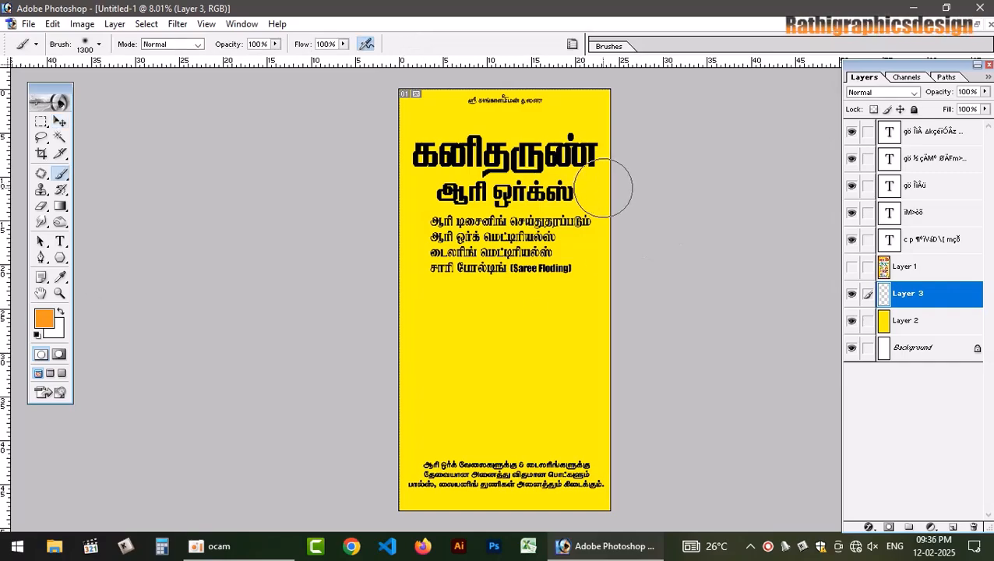
key("bracketright")
key("bracketright")
key("bracketright")
key("bracketright")
key("bracketright")
key("bracketright")
key("bracketright")
key("bracketright")
key("bracketright")
key("bracketright")
key("bracketright")
key("bracketright")
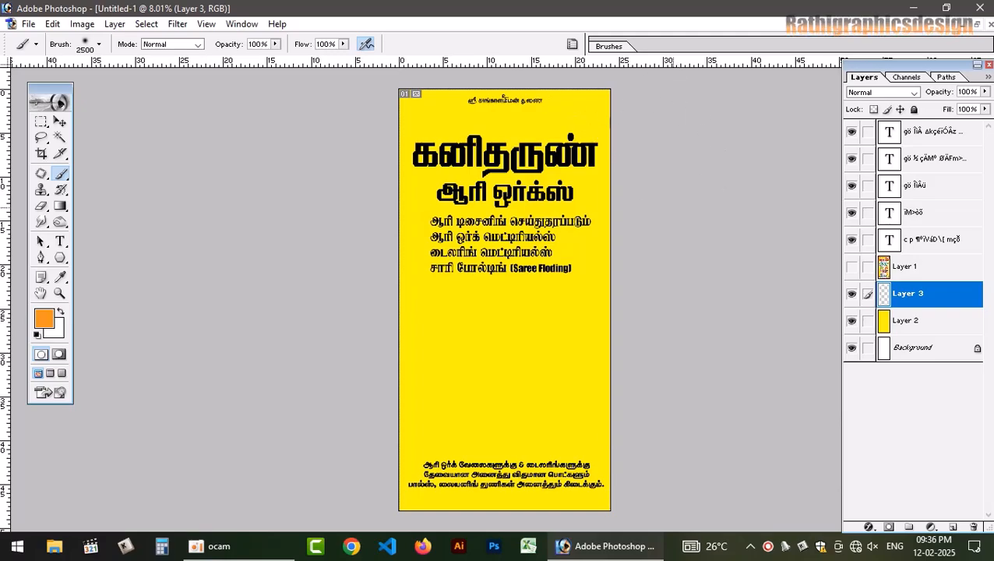
left_click(413, 101)
left_click(616, 102)
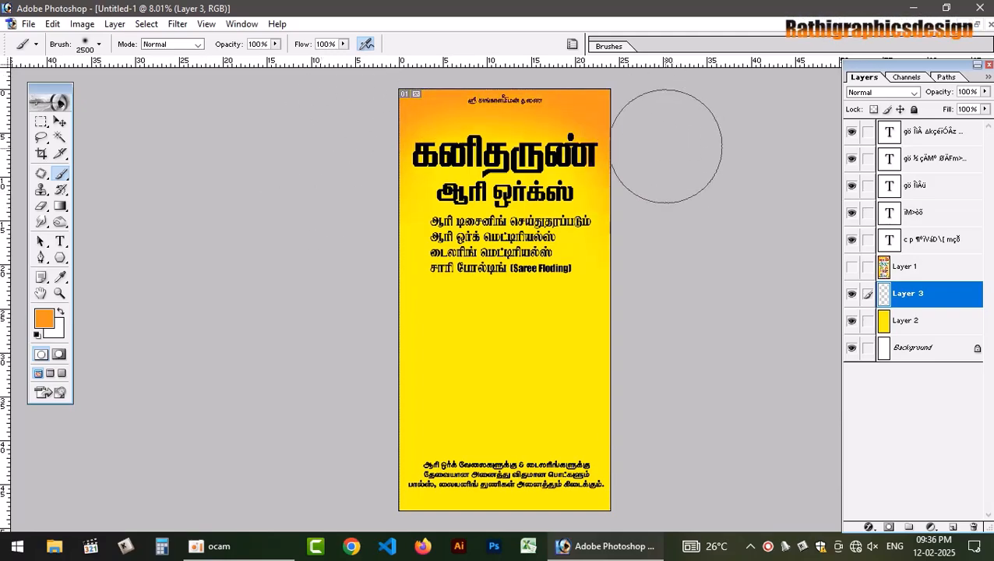
left_click(507, 125)
left_click(344, 267)
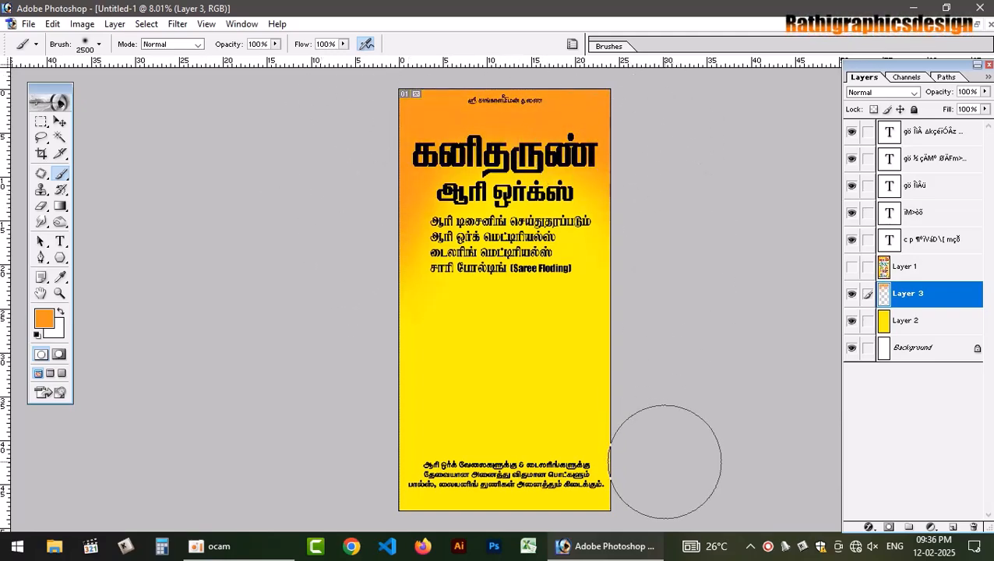
left_click(344, 477)
left_click(506, 503)
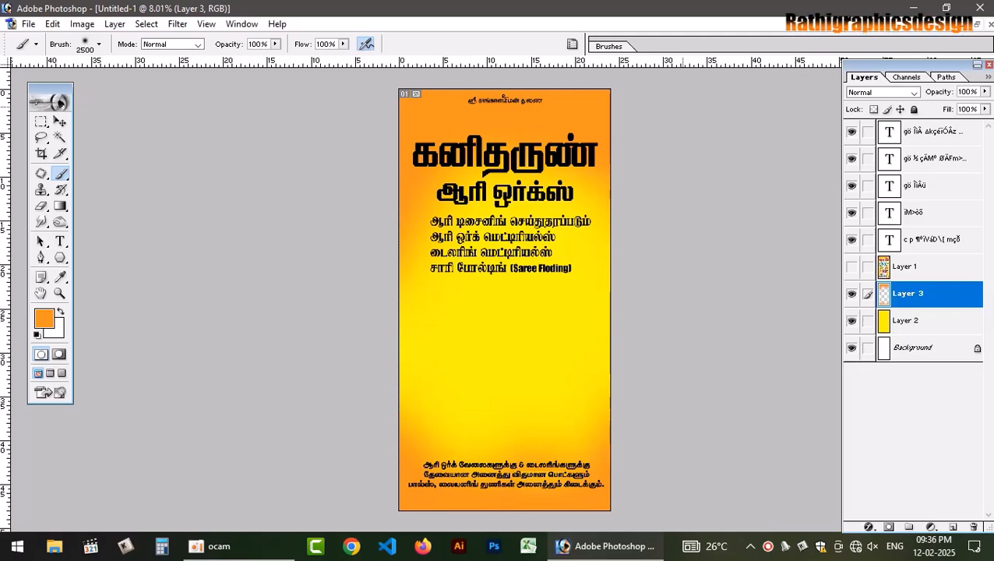
- Try the blend modes down to Luminosity on the orange shading layer and restore Normal
left_click(884, 92)
left_click(886, 92)
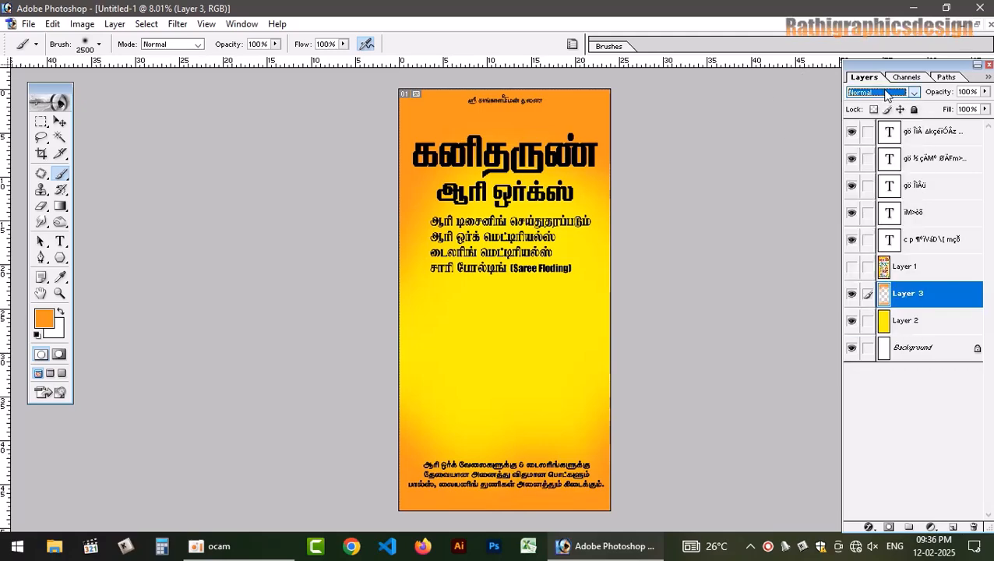
key("Down")
key("Down")
key("Down")
key("Down")
key("Down")
key("Down")
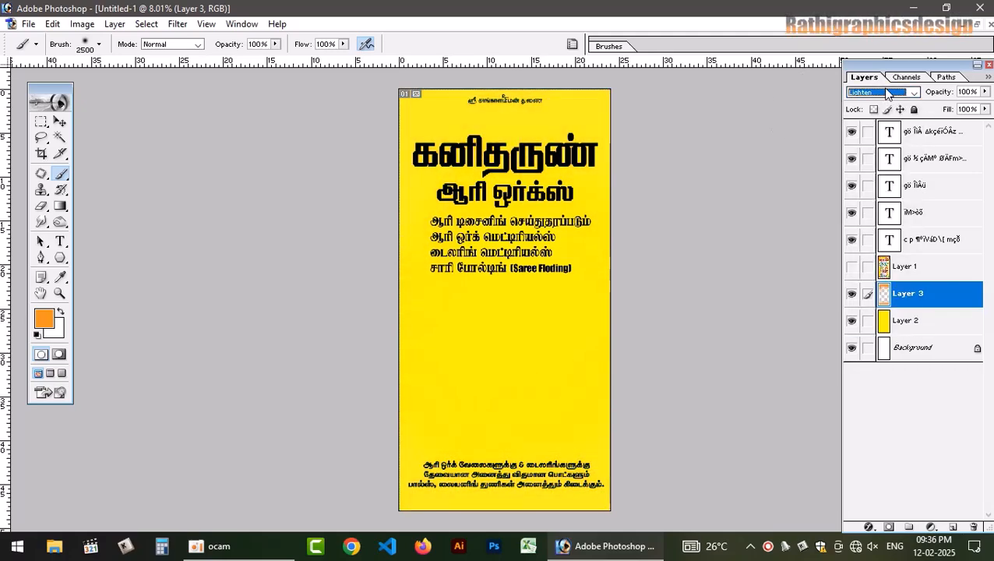
key("Down")
key("Down")
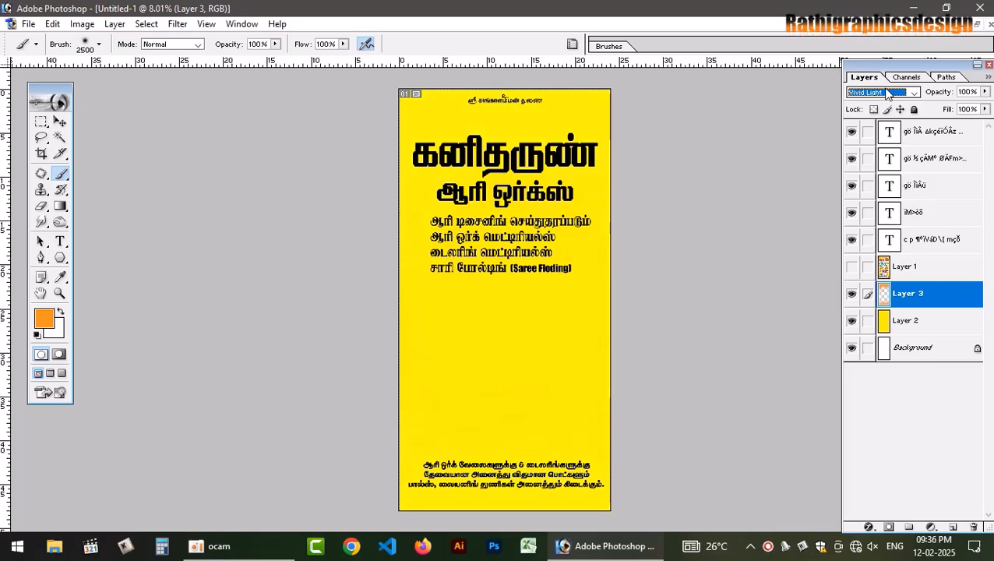
key("Down")
key("Down")
key("Down")
key("Down")
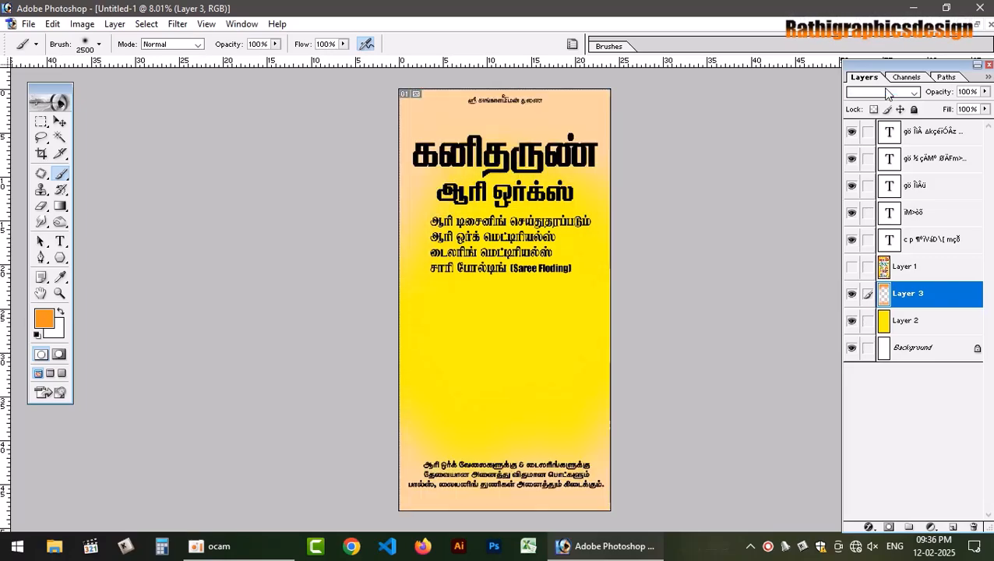
key("Down")
key("Down")
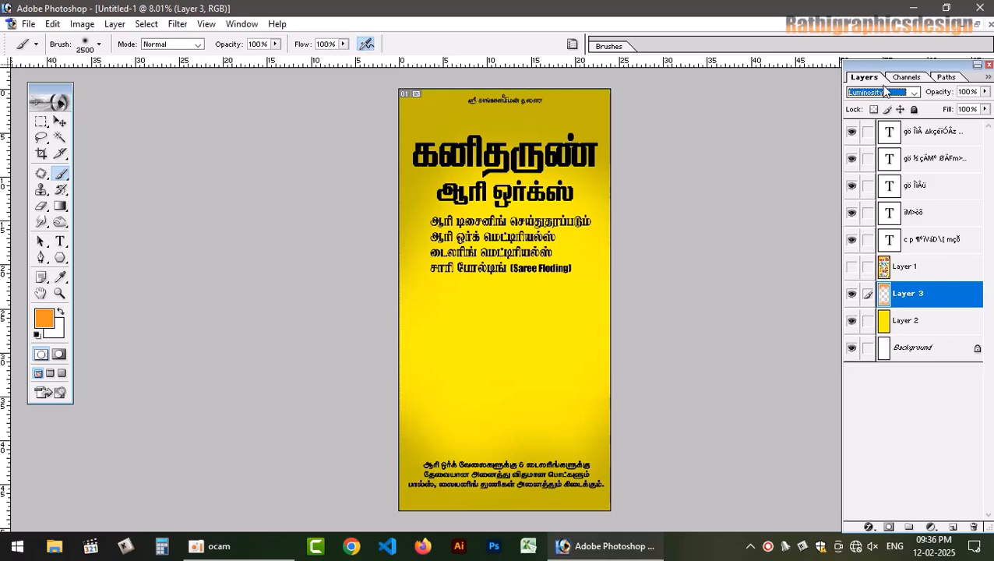
left_click(886, 92)
left_click(860, 103)
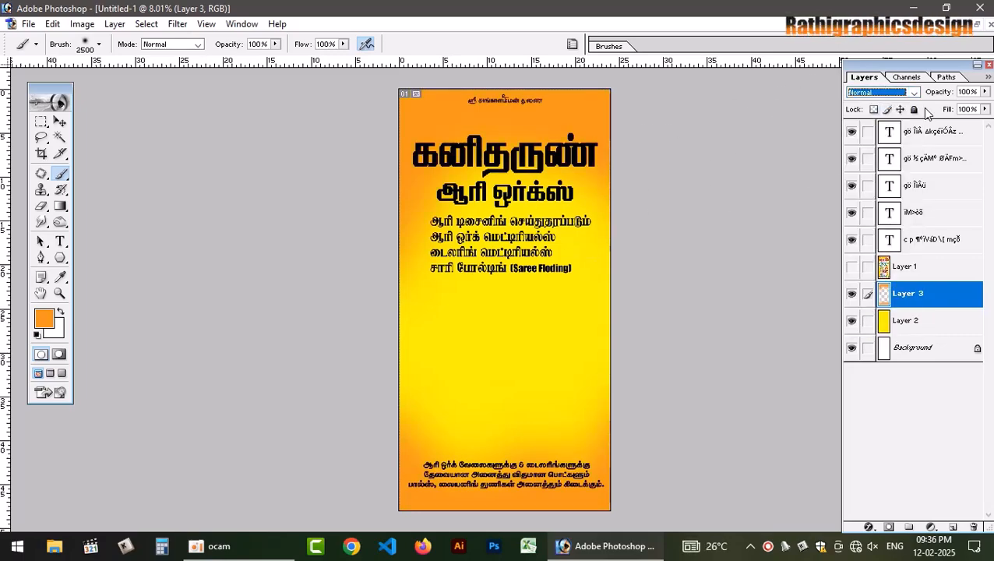
left_click(978, 24)
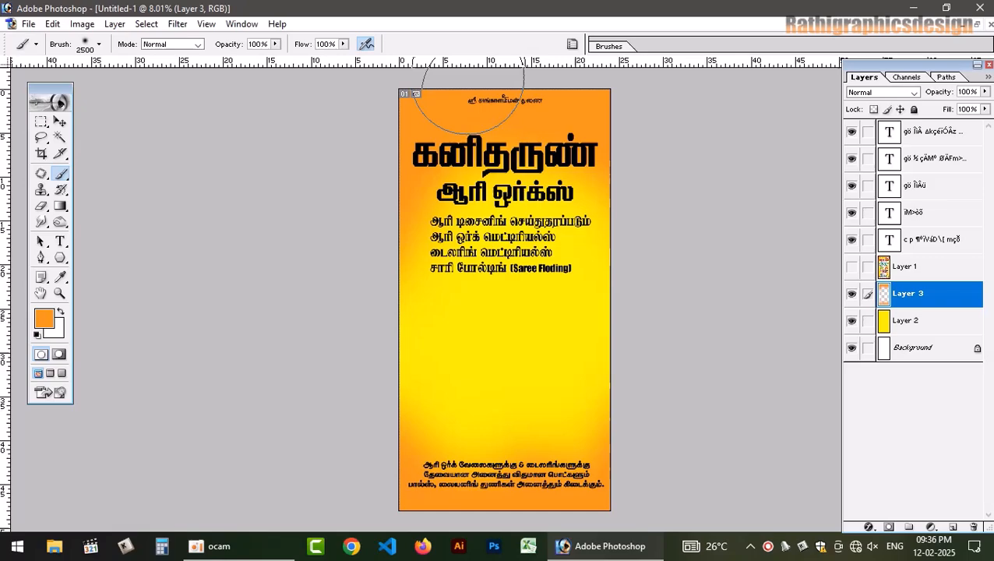
left_click(468, 71)
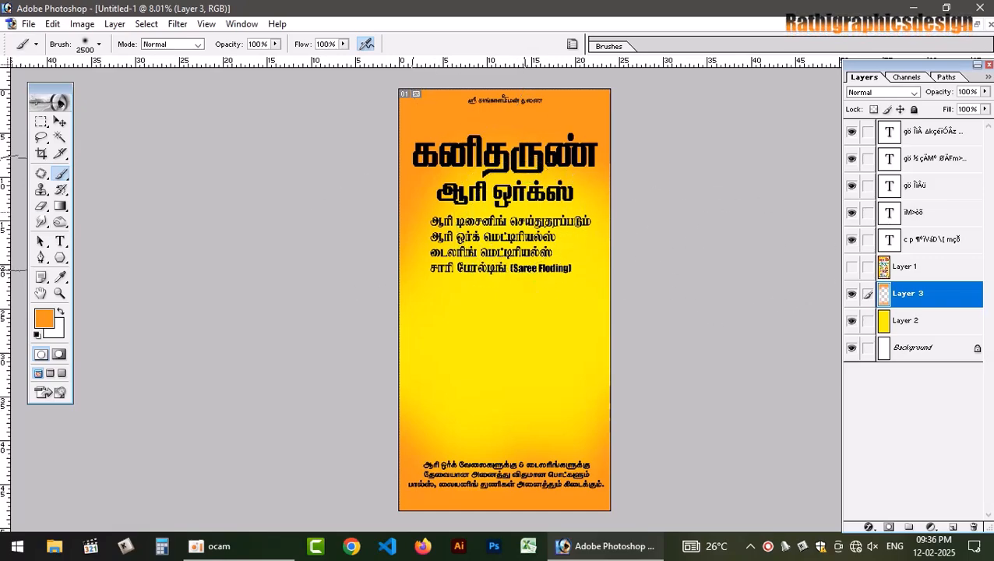
- Erase the inner part of the orange shading with a 2500-pixel soft eraser, leaving a narrower border glow around the yellow centre
left_click(40, 206)
key("bracketright")
key("bracketright")
key("bracketright")
key("bracketright")
key("bracketright")
key("bracketright")
key("bracketright")
key("bracketright")
key("bracketright")
key("bracketright")
key("bracketright")
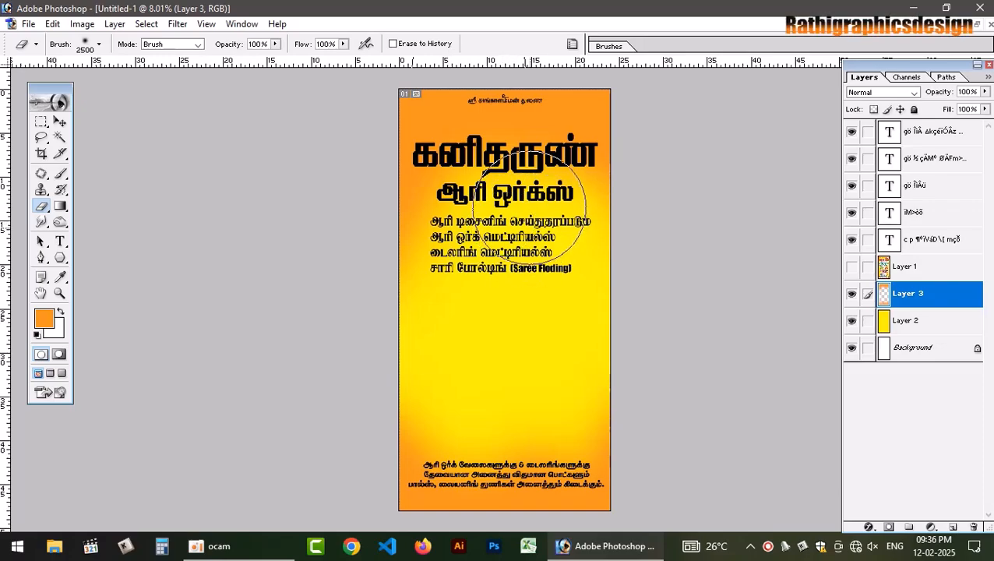
key("bracketright")
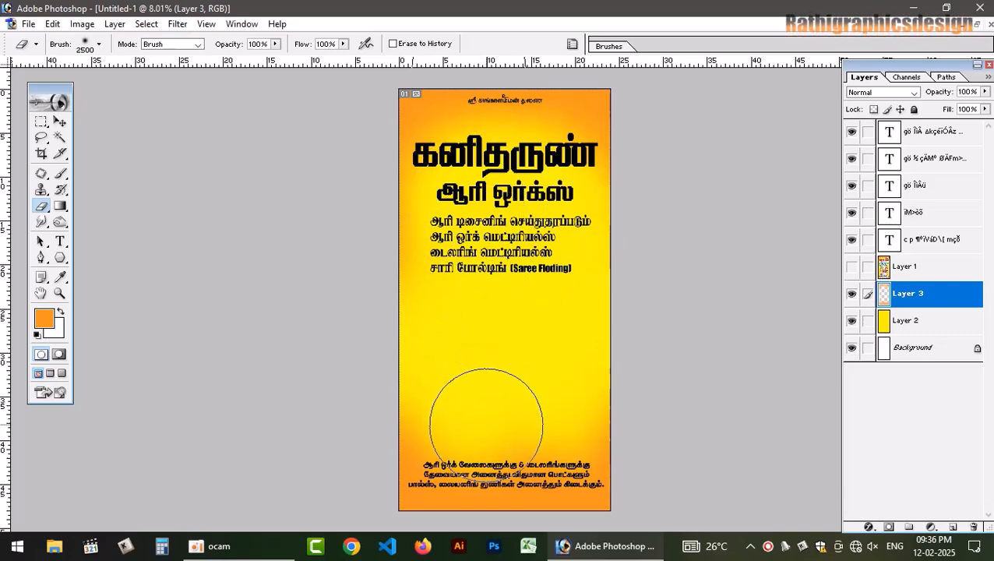
mouse_move(560, 412)
left_mouse_down()
mouse_move(529, 435)
mouse_move(498, 438)
mouse_move(437, 415)
mouse_move(520, 428)
mouse_move(563, 417)
left_mouse_up()
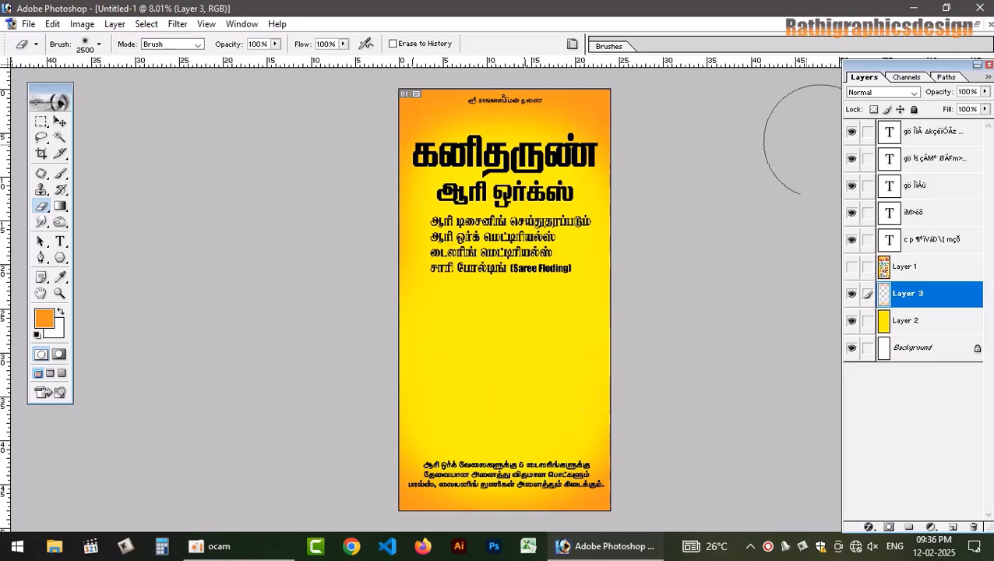
- Restore the banner to a floating window beside the reference designs and close the JPG copy document
left_click(974, 25)
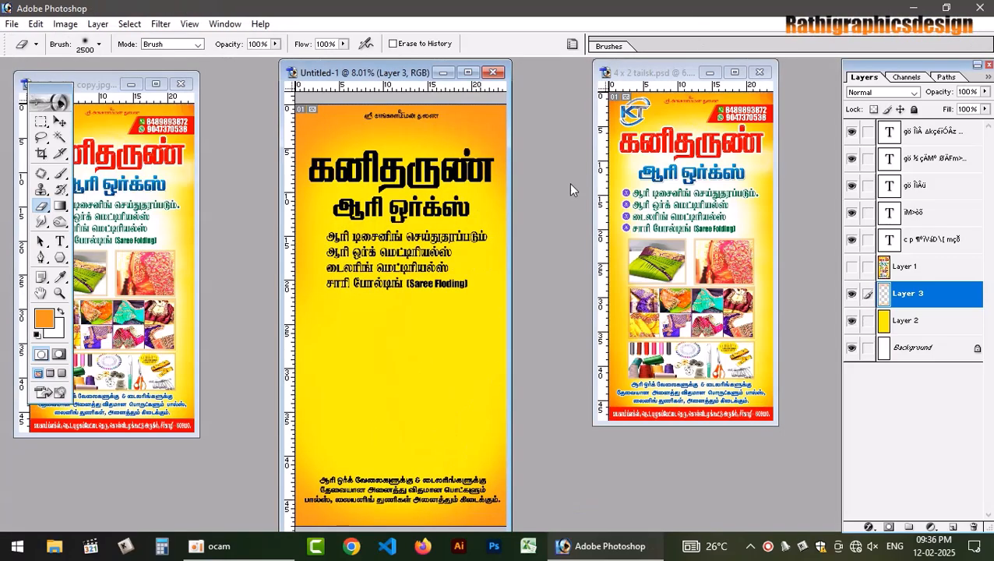
left_click(60, 122)
left_click(188, 133)
left_click(182, 84)
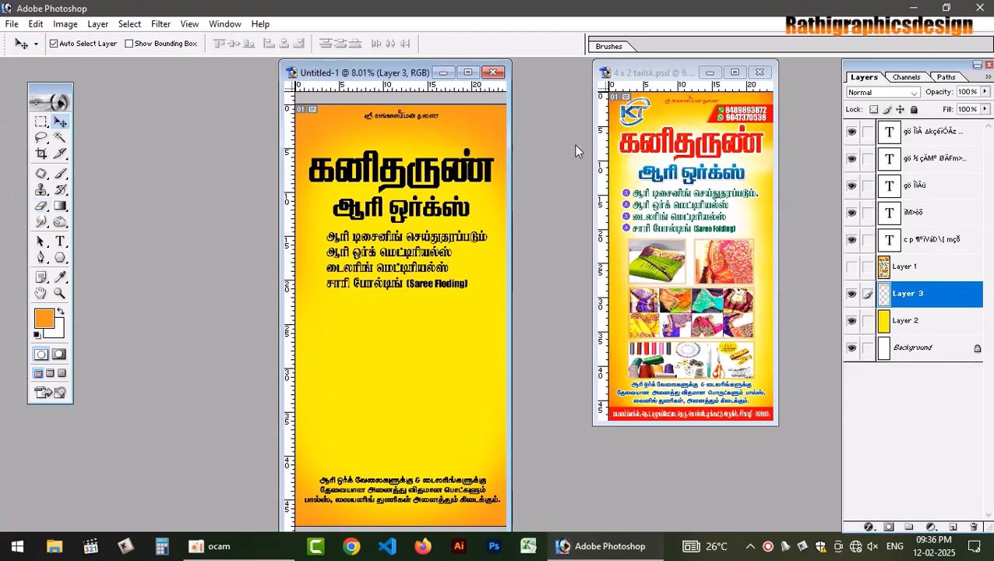
- Copy the phone numbers with their icons and the KT logo from 4 x 2 tailsk.psd to the top corners of the new banner
left_click(729, 117)
left_click(737, 117)
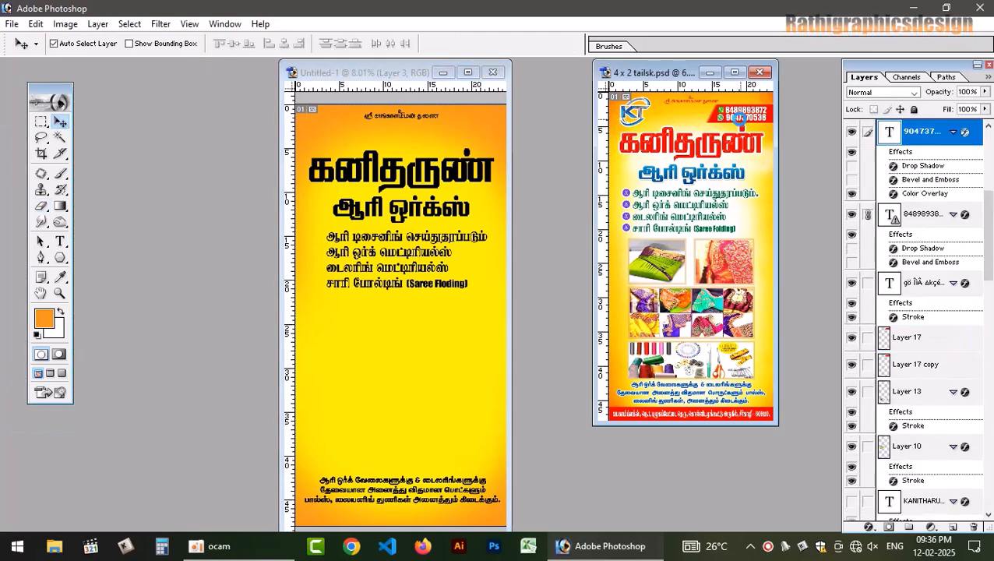
left_click_drag(746, 125, 481, 130)
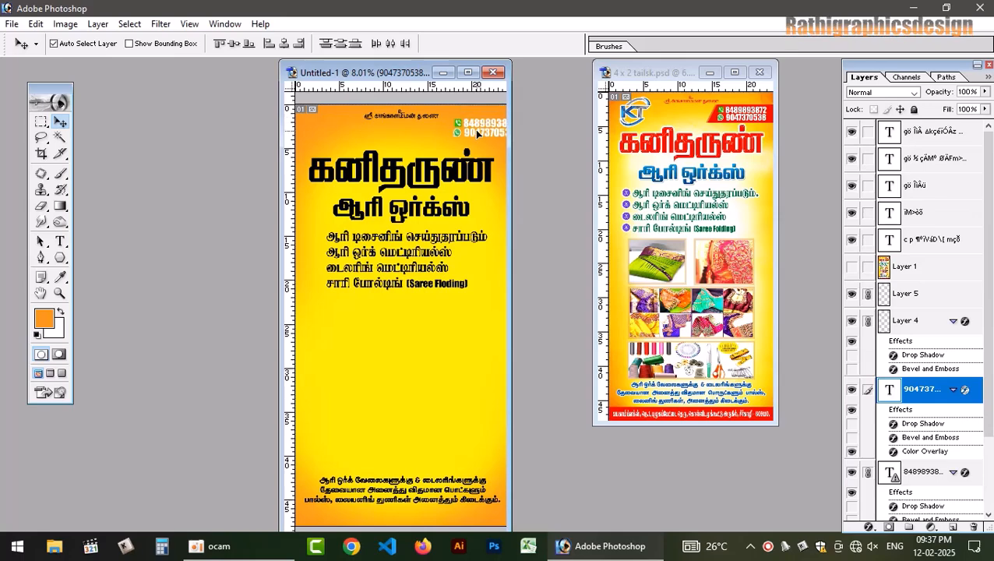
left_click(625, 117)
left_click_drag(625, 117, 483, 145)
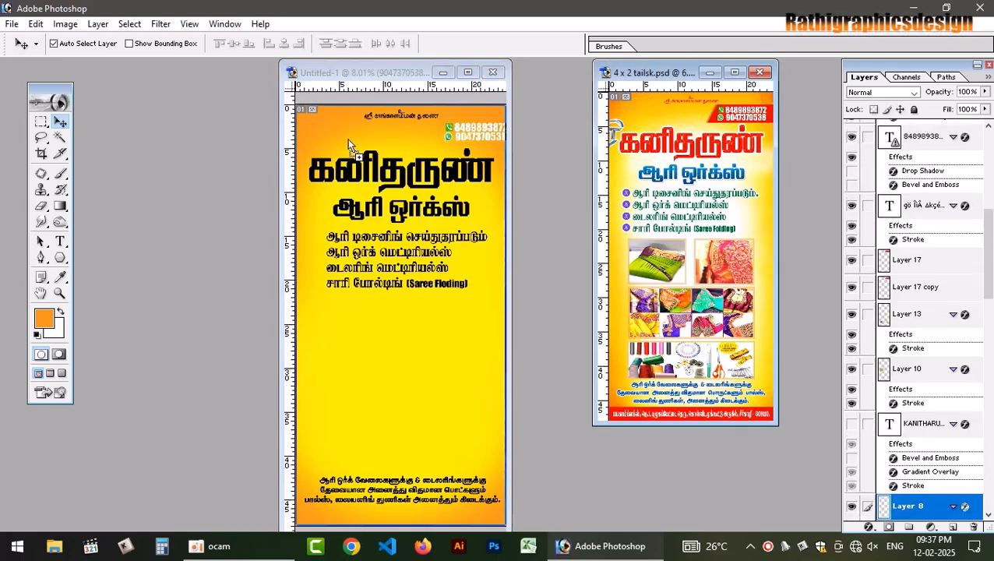
left_click_drag(349, 145, 349, 145)
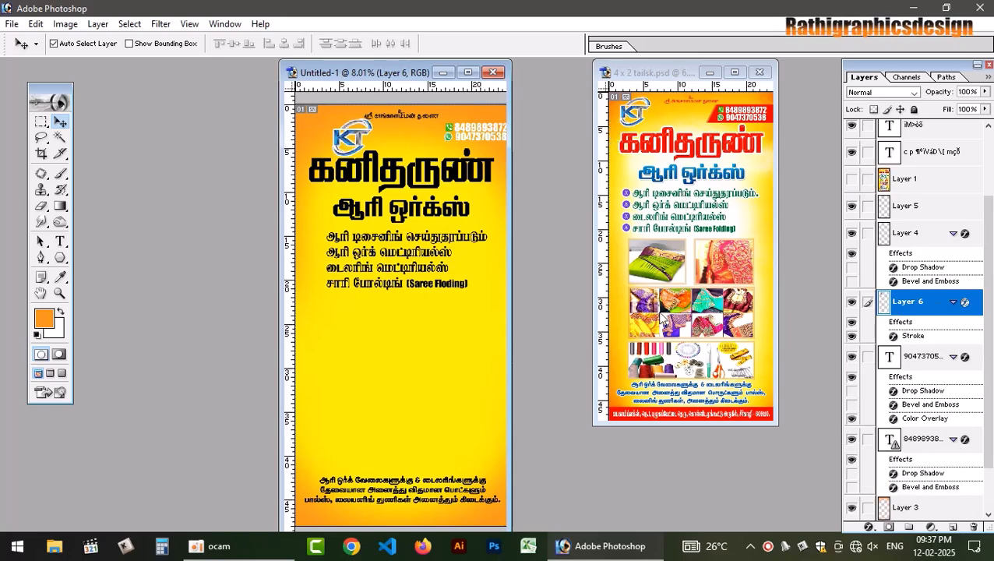
- Copy the two saree photos, the blouse collage and the tailoring supplies image from 4 x 2 tailsk.psd below the banner's service list
left_click(670, 293)
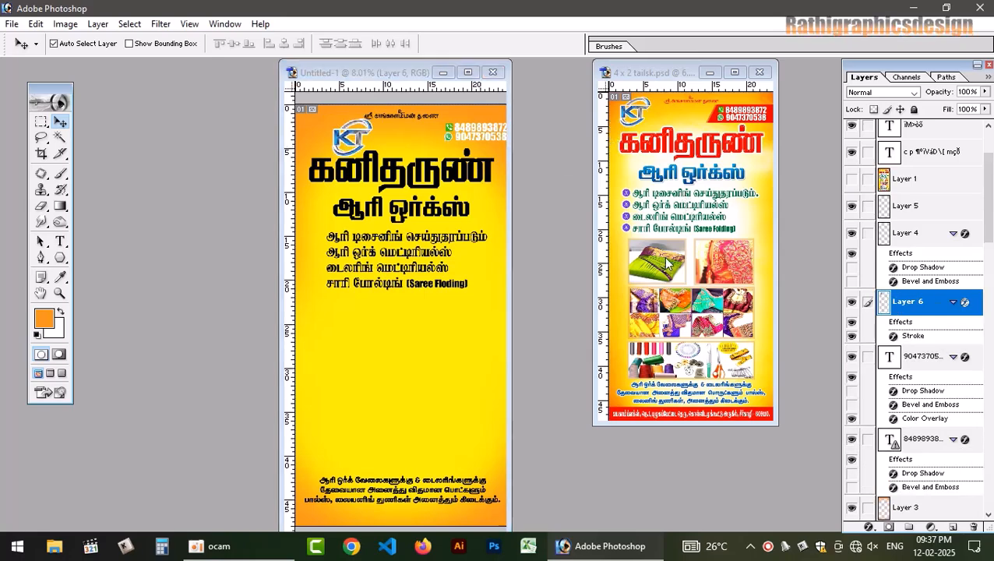
right_click(714, 265)
left_click(725, 316)
left_click_drag(725, 316, 427, 332)
key("ctrl+z")
left_click_drag(718, 357, 418, 457)
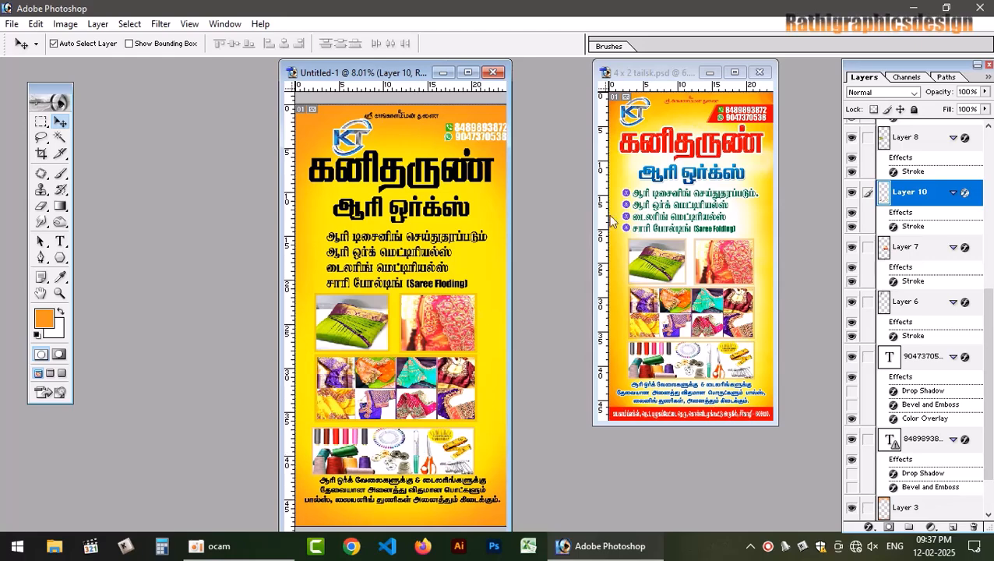
- Close 4 x 2 tailsk.psd and add a vertical guide at 50% to the maximized banner
left_click(761, 72)
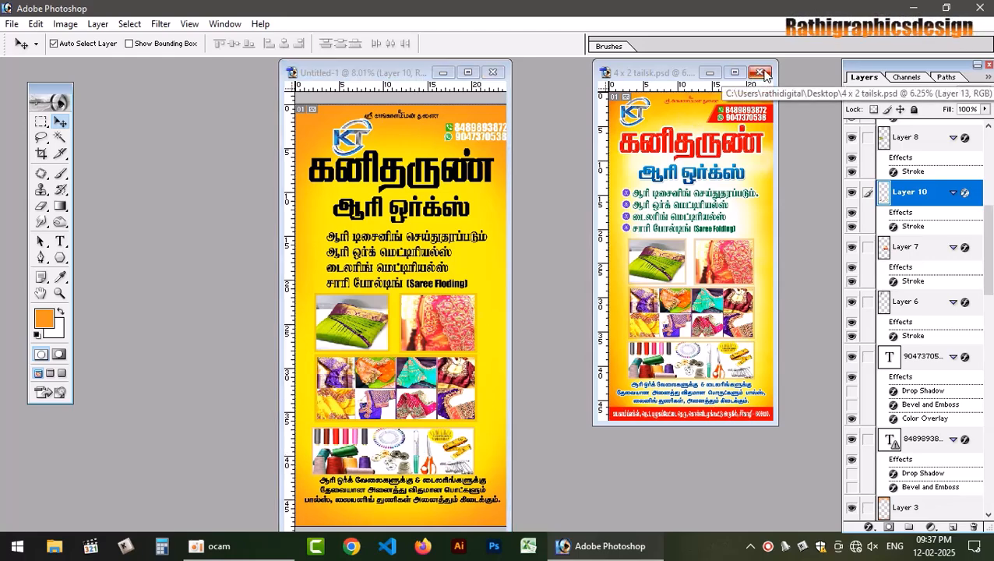
left_click(468, 72)
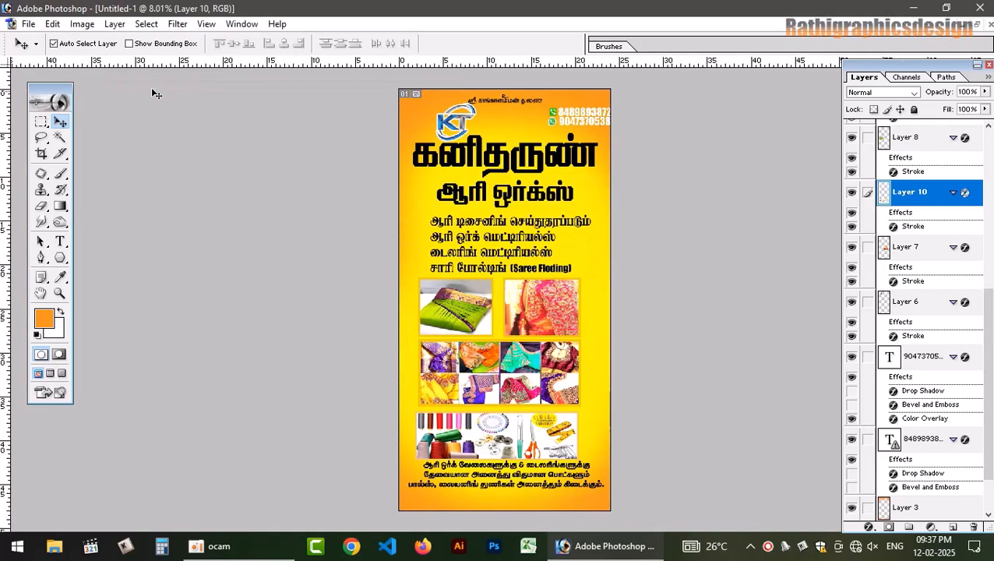
left_click(207, 23)
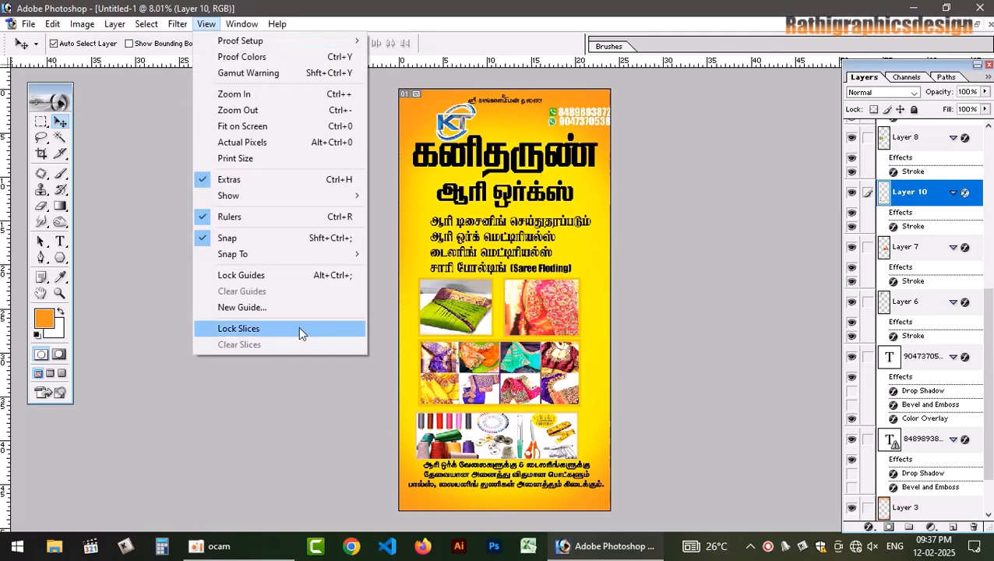
left_click(241, 307)
type("5")
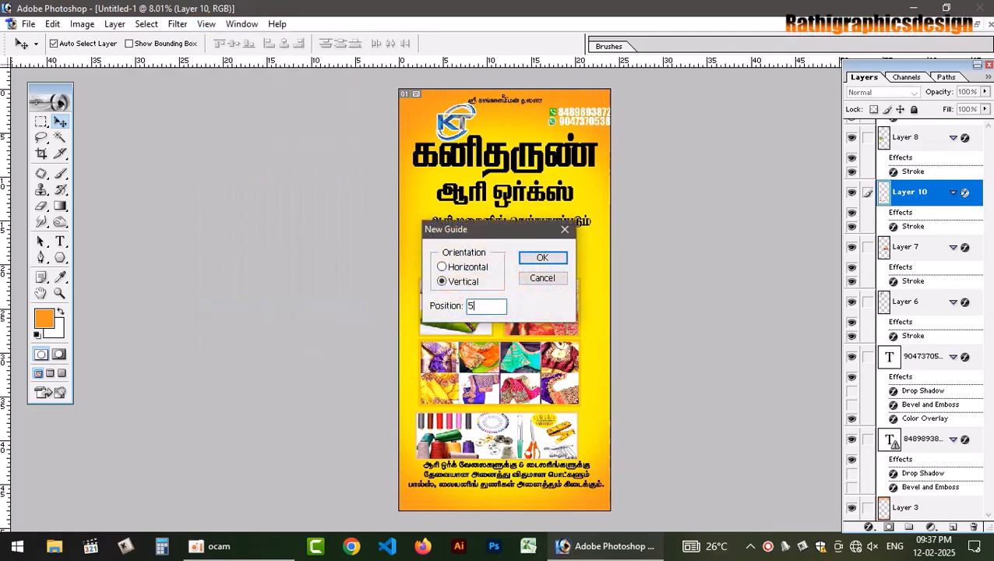
type("0")
key("Return")
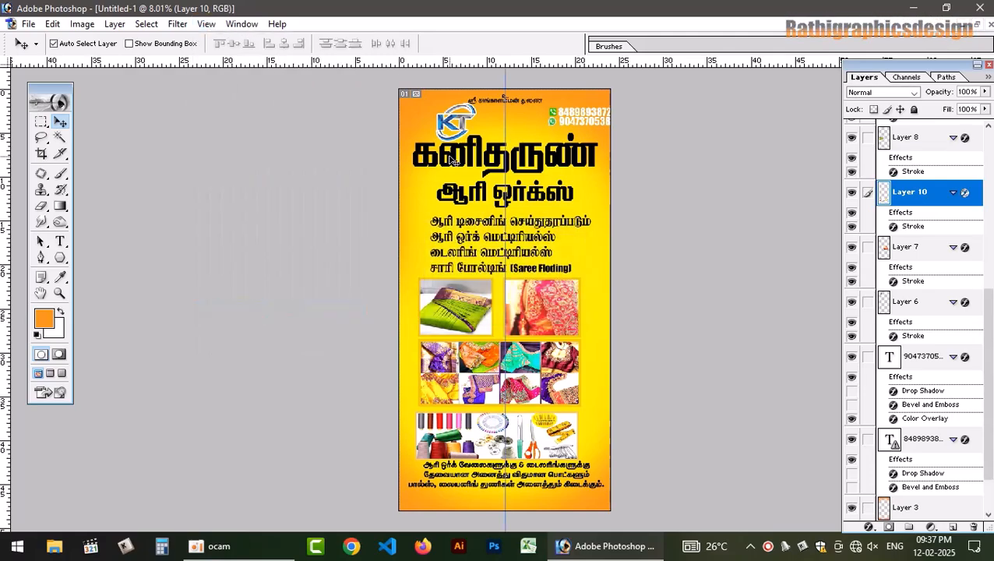
- Move the KT logo away from the title into the banner's upper-left corner
key("ctrl+plus")
key("ctrl+plus")
key("ctrl+plus")
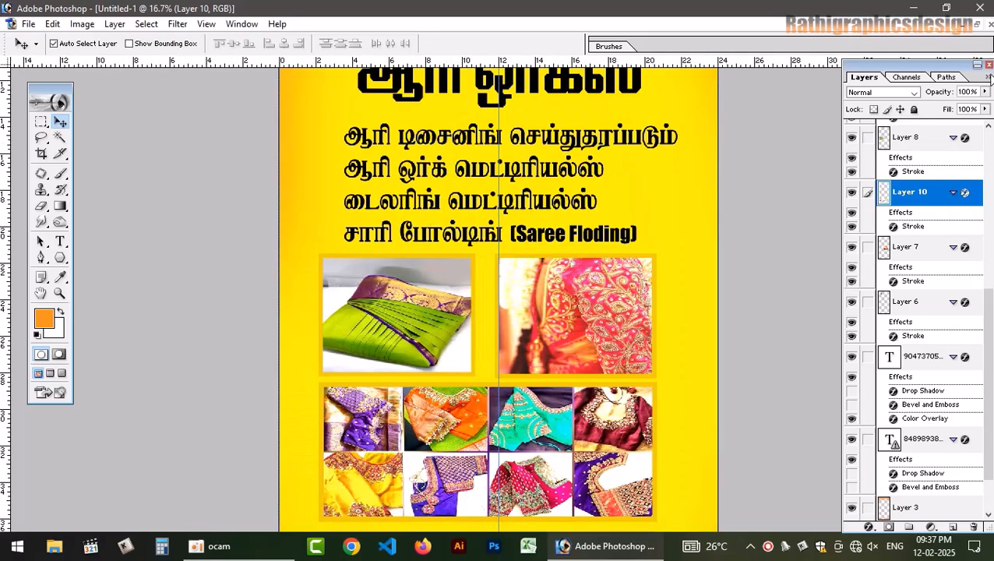
left_click_drag(987, 69, 981, 70)
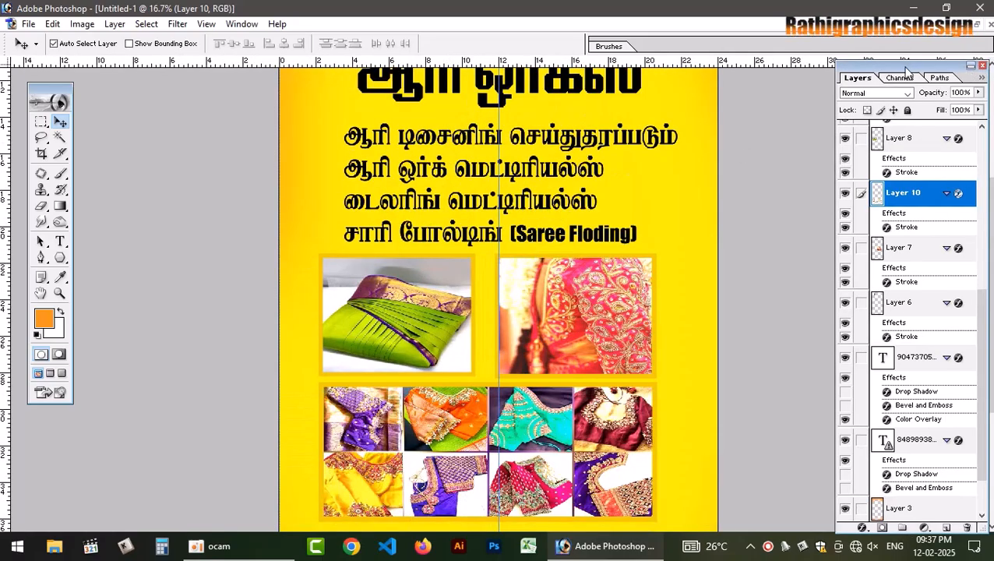
left_click_drag(906, 70, 854, 69)
scroll(458, 139, "up", 5)
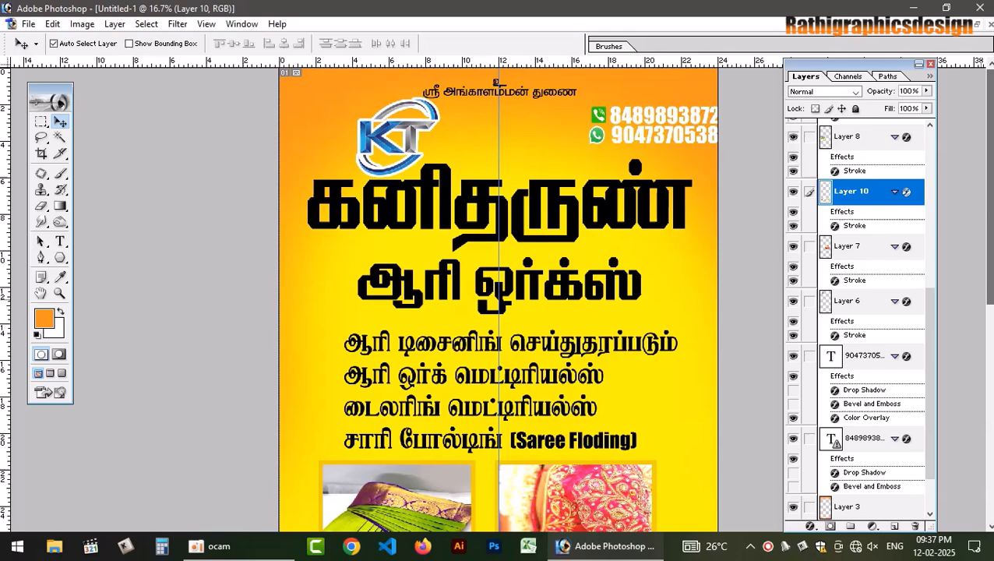
left_click(458, 139)
left_click_drag(413, 137, 353, 127)
left_click(538, 93)
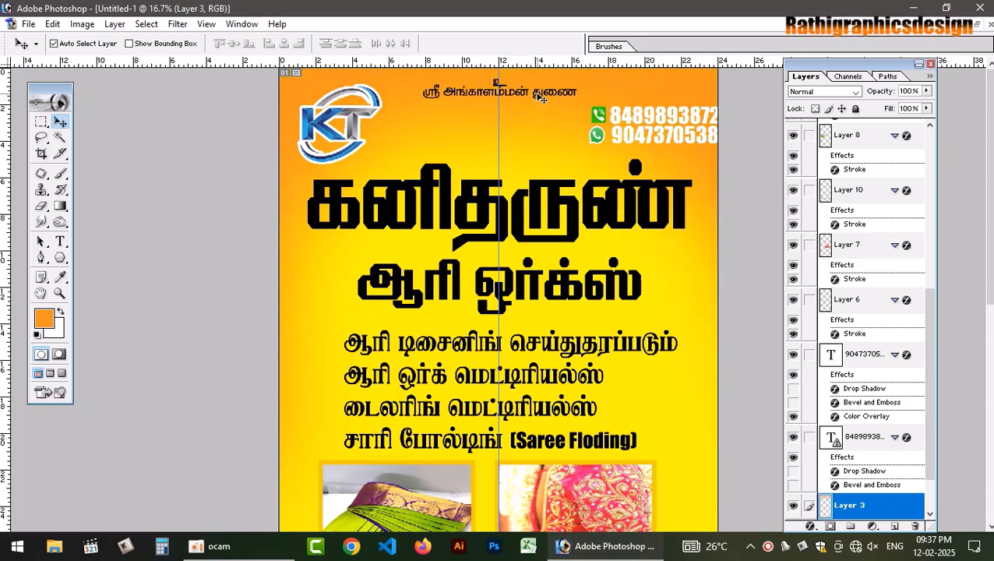
left_click(538, 93)
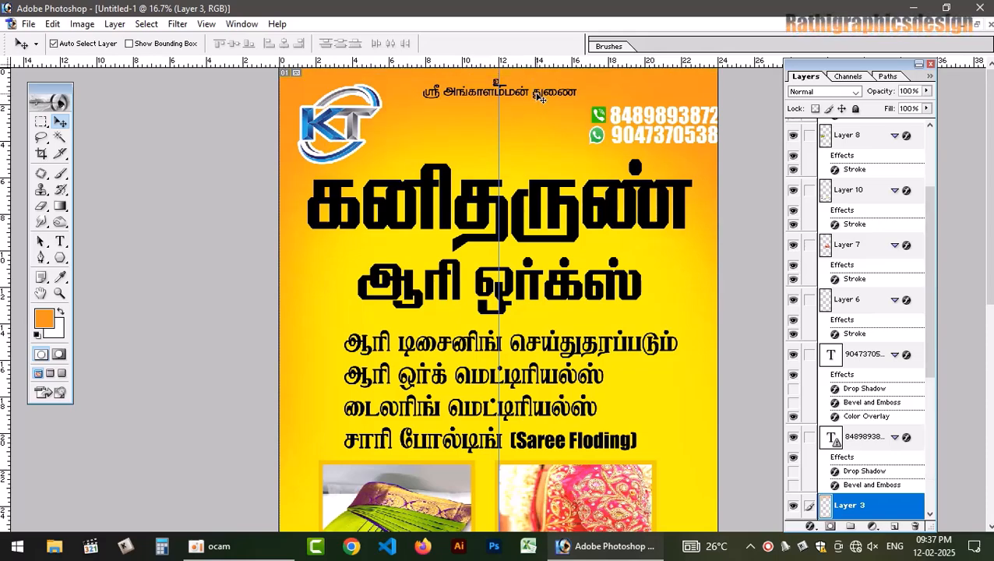
left_click_drag(537, 94, 537, 105)
key("ctrl+z")
- Lower the small Tamil invocation line at the banner's top and shift the phone numbers with their icons inward from the right edge
left_click(541, 95)
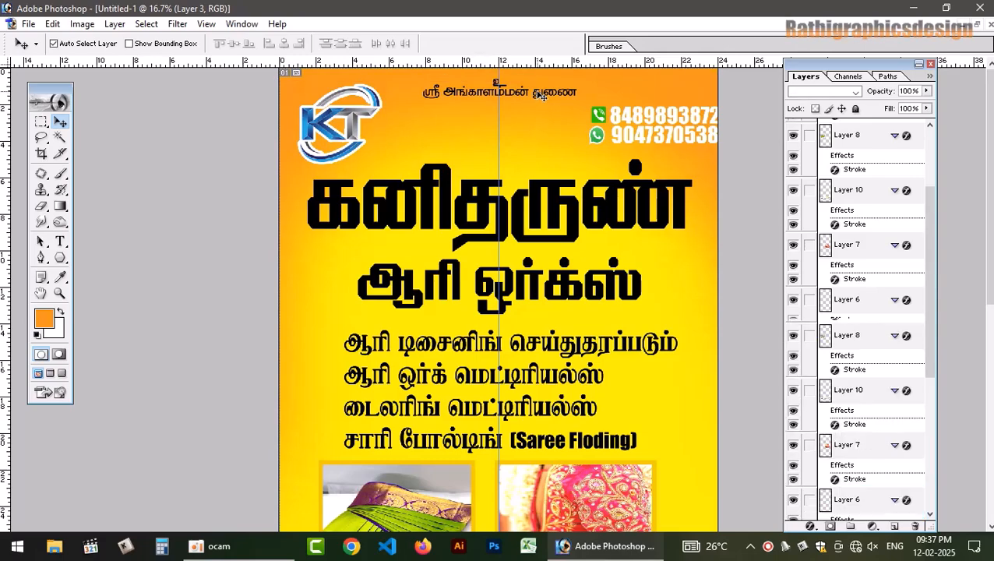
key("ctrl+t")
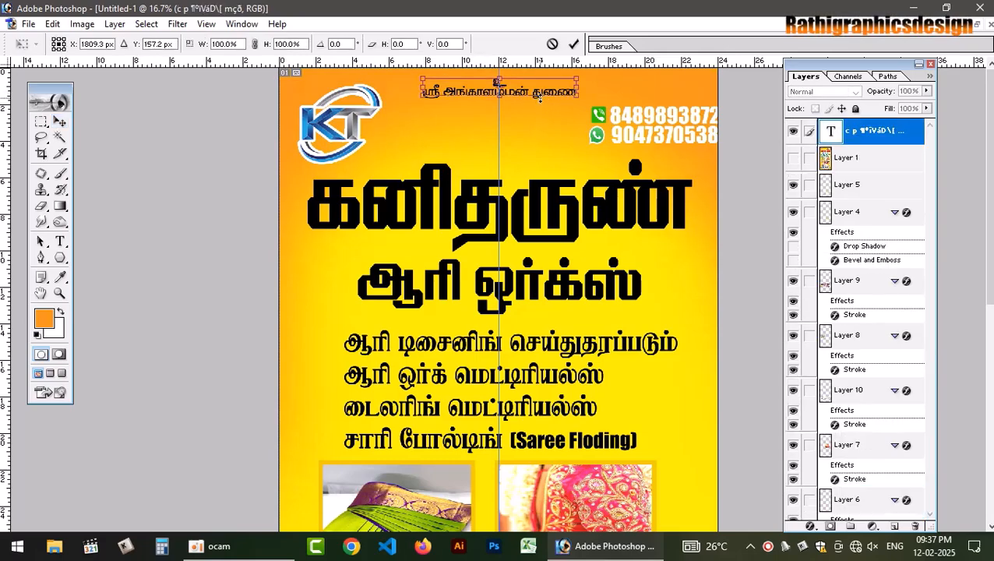
left_click_drag(540, 99, 538, 108)
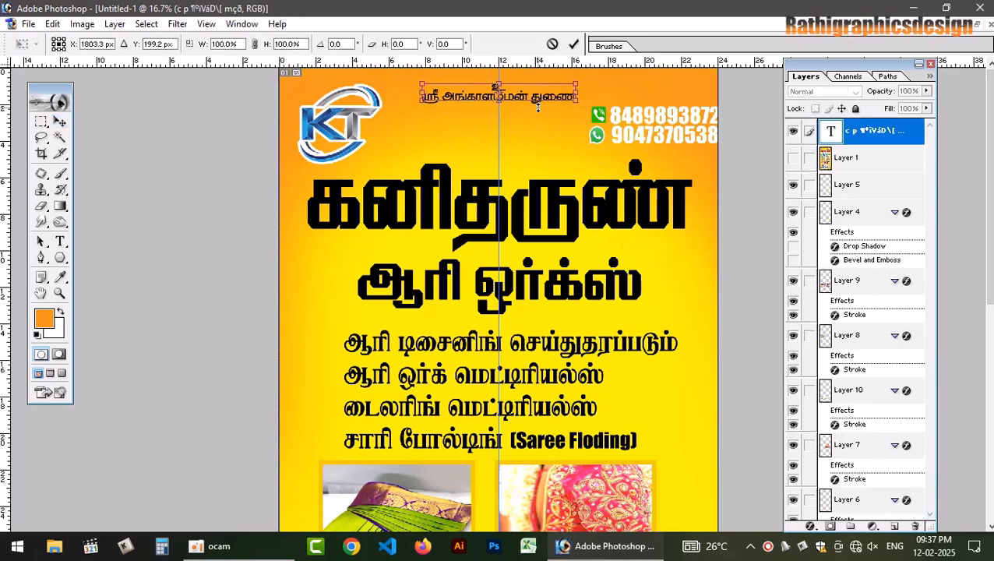
left_click(61, 242)
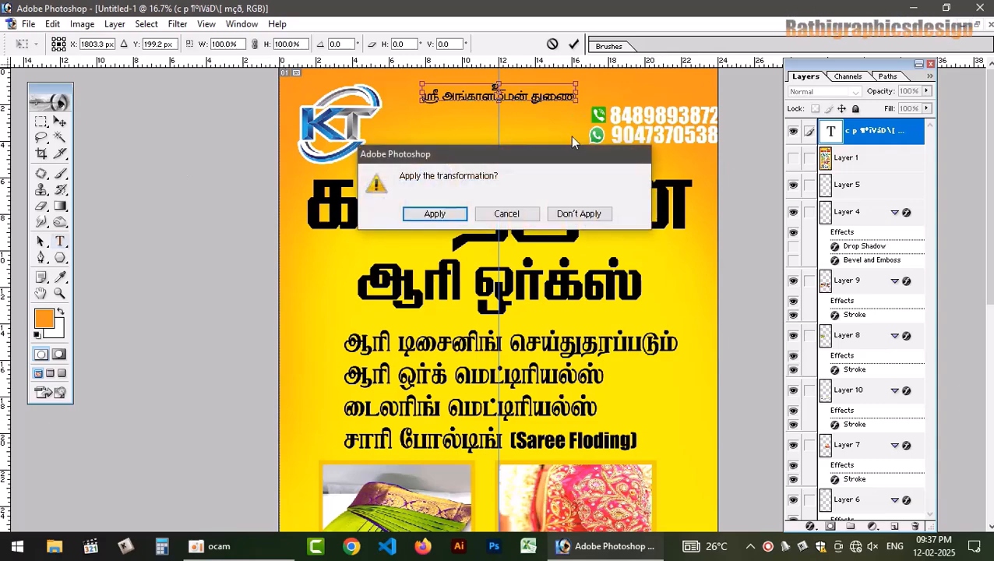
left_click(435, 214)
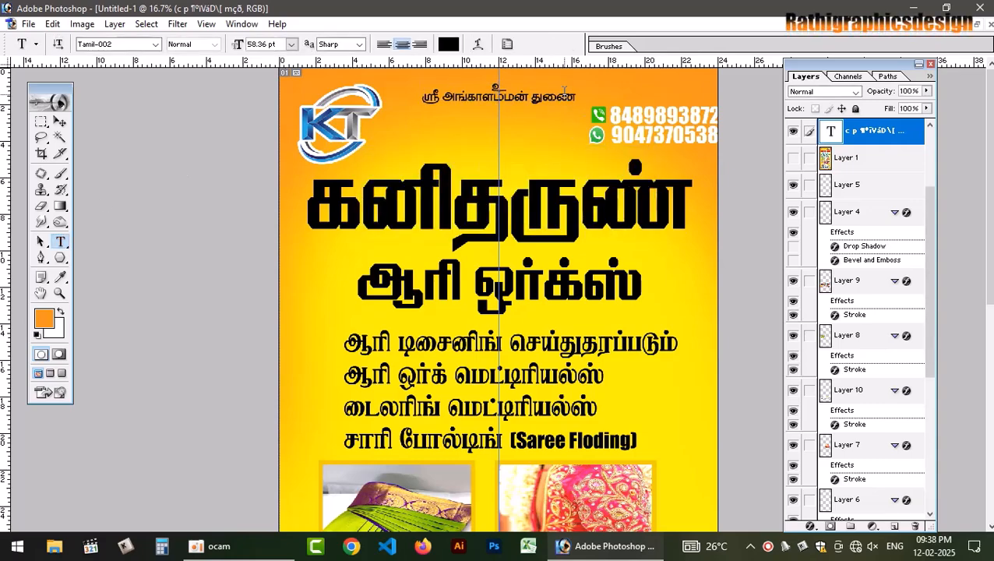
key("ctrl+a")
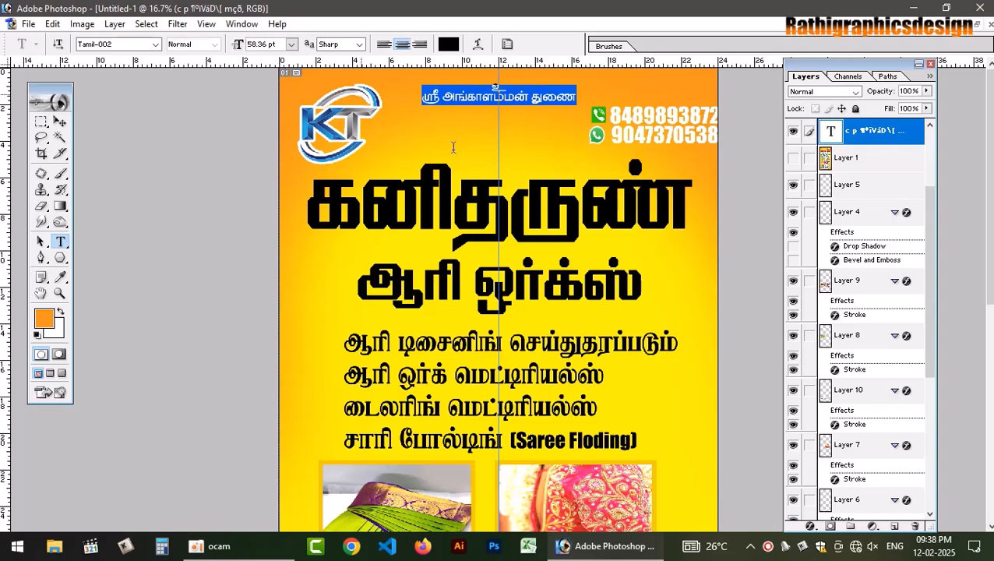
left_click_drag(452, 117, 457, 124)
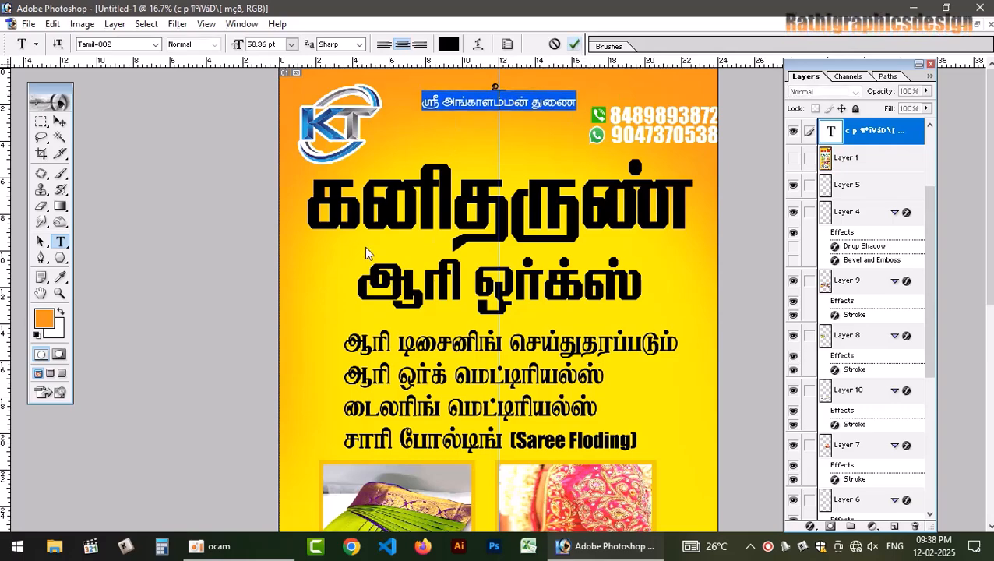
key("ctrl+Return")
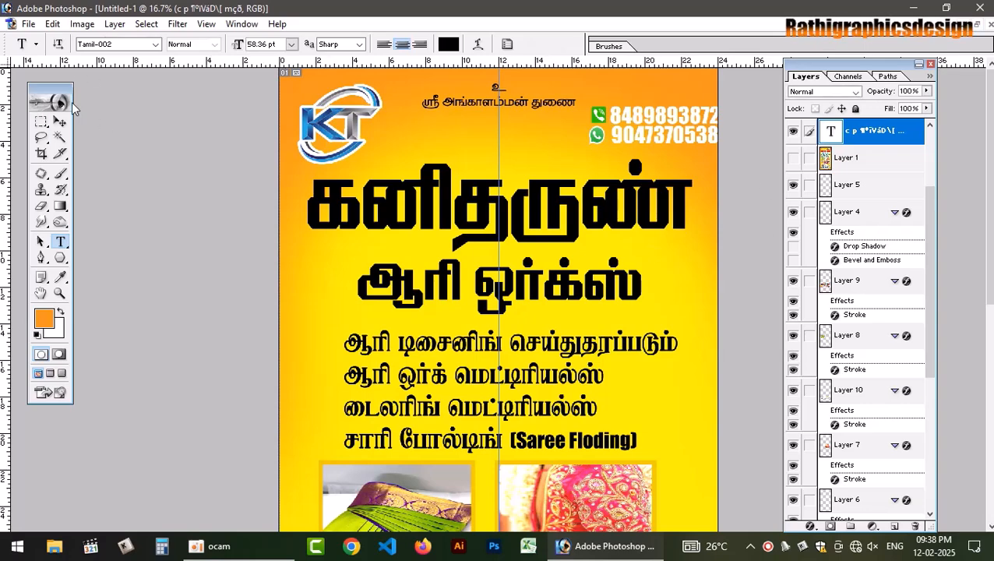
left_click(60, 123)
left_click_drag(603, 117, 591, 124)
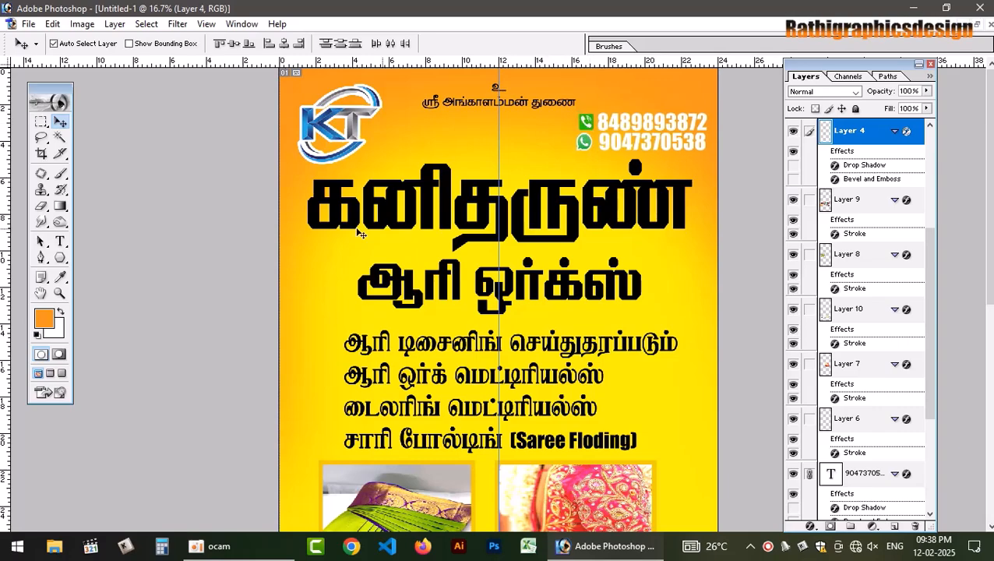
- Give the large Tamil title a red colour overlay and a 30 px white outside stroke
left_click(521, 205)
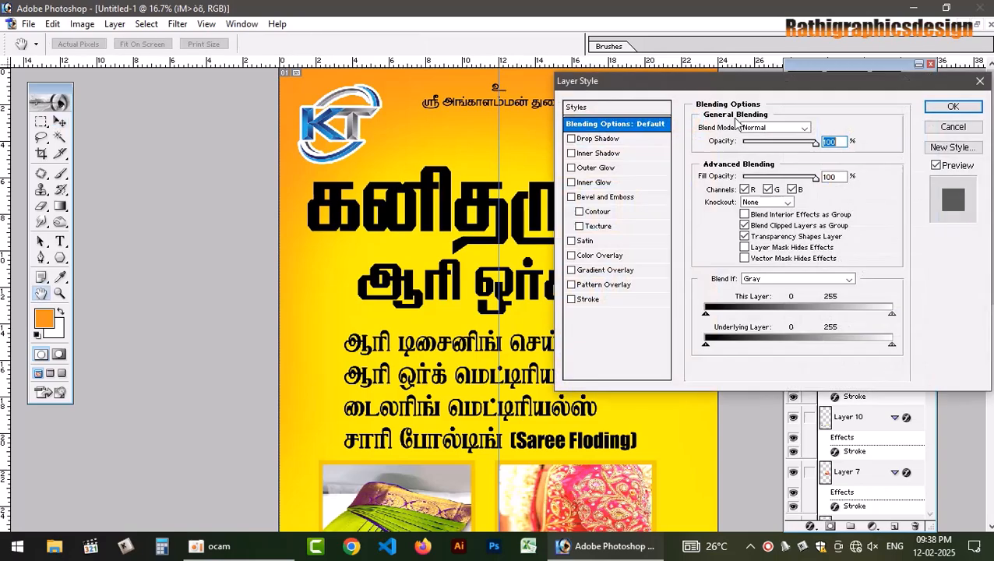
left_click(601, 255)
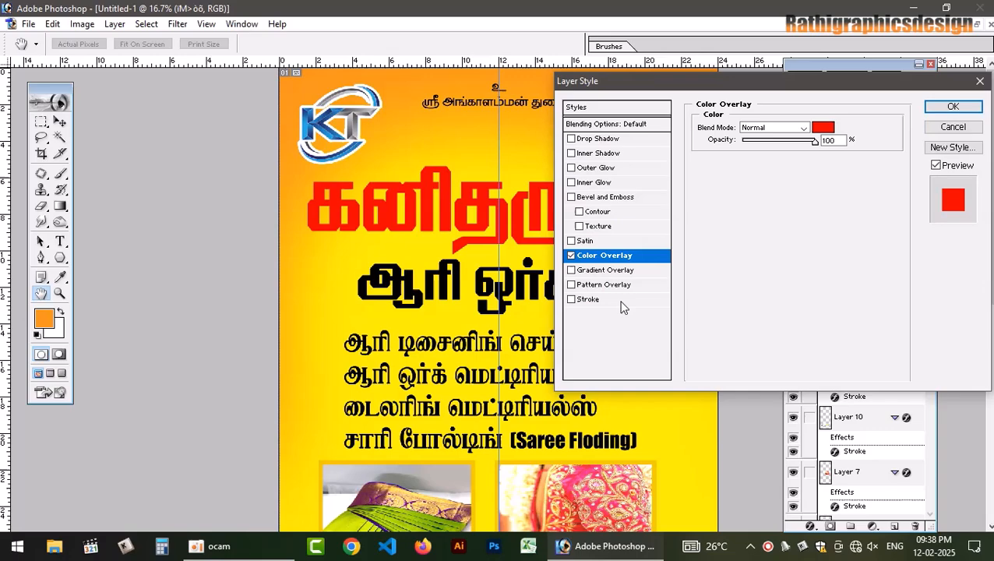
left_click(588, 300)
left_click(728, 218)
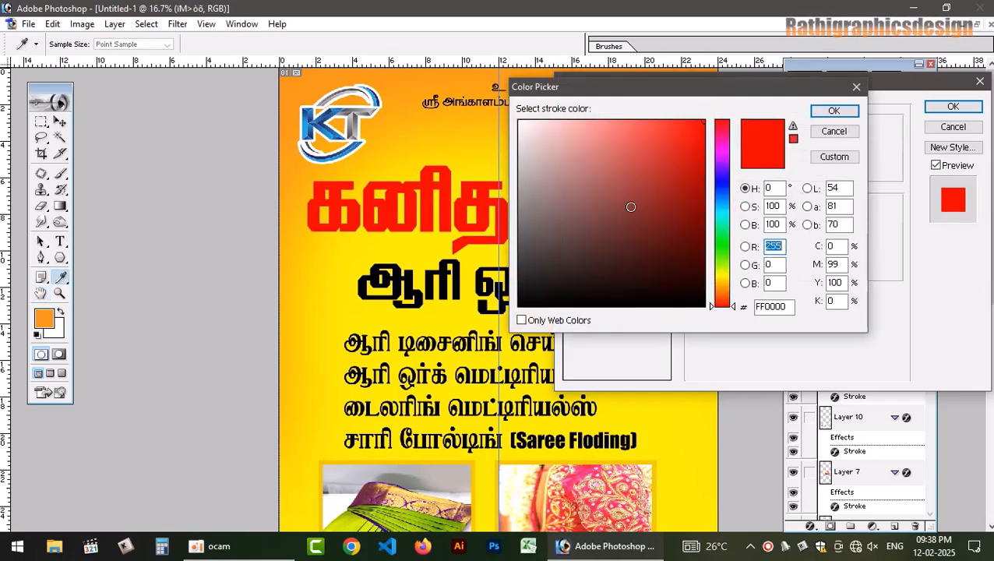
left_click(519, 120)
left_click(834, 111)
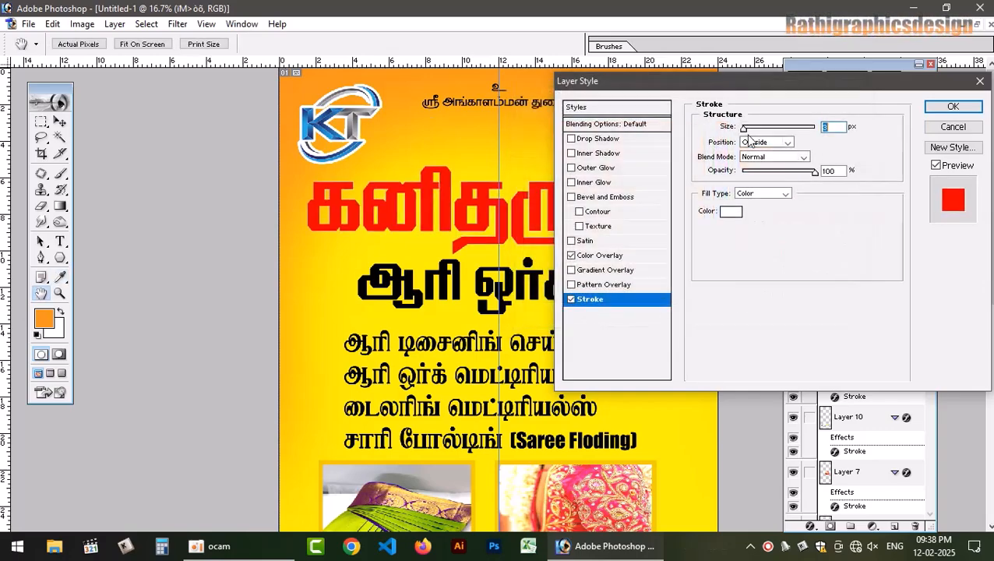
left_click_drag(745, 129, 756, 133)
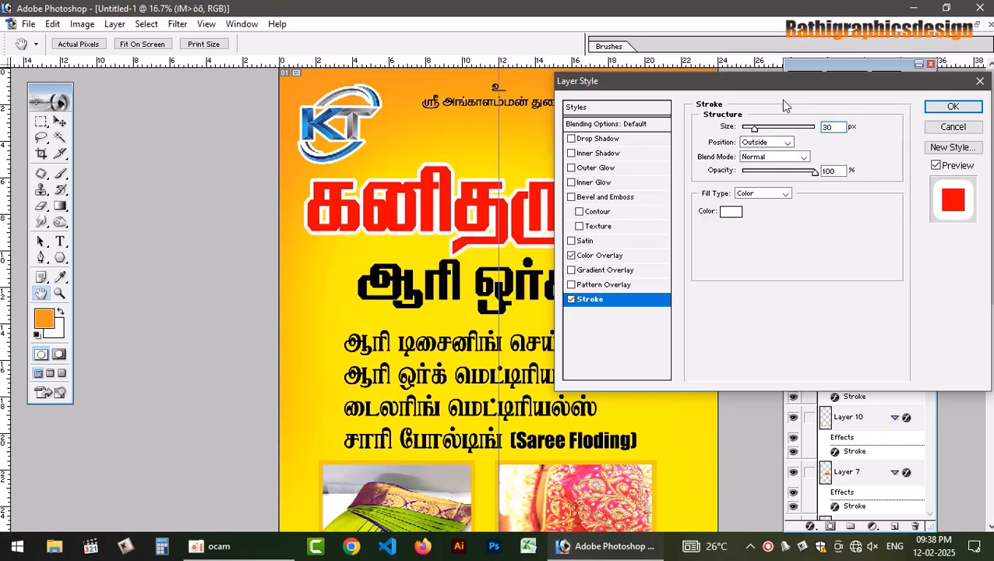
key("Return")
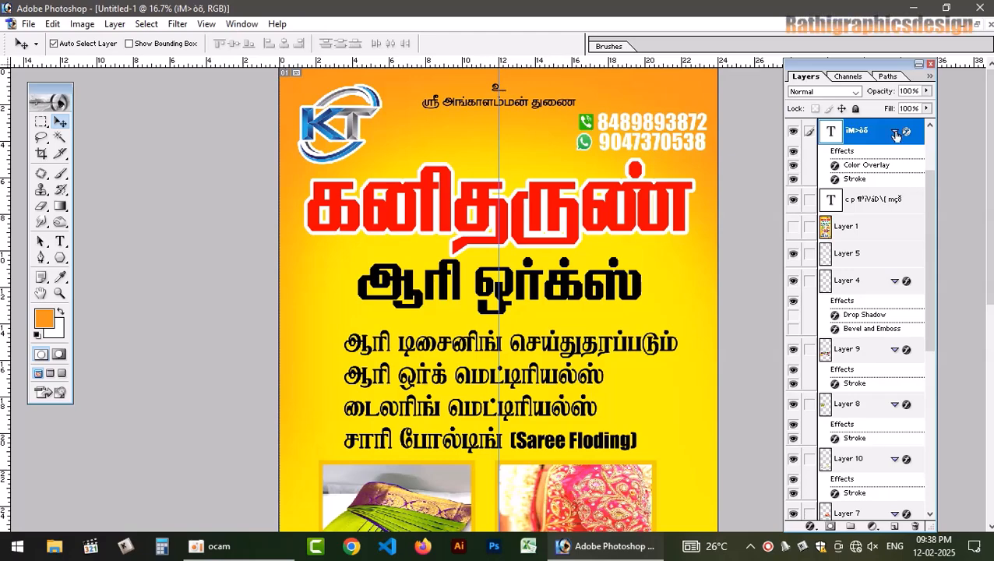
- Add an Inner Bevel to the large red title with Chisel Hard technique, 161% depth and 46 px size
left_click(895, 133)
left_click(896, 132)
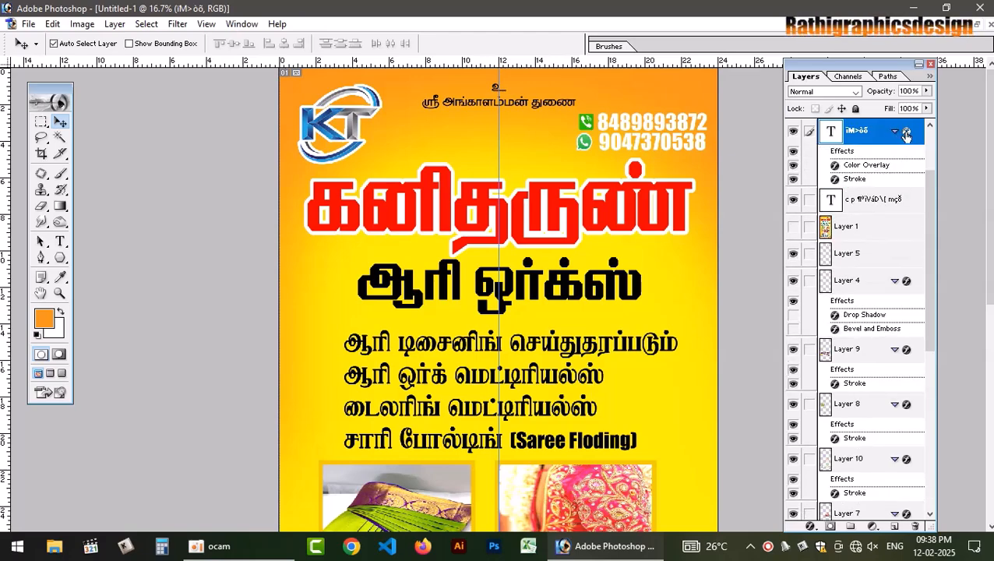
double_click(867, 171)
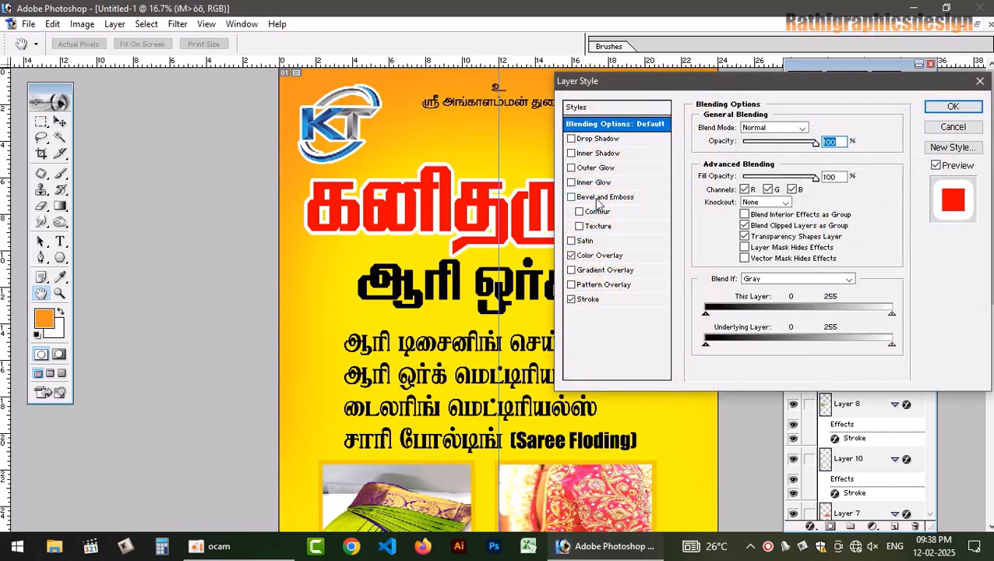
left_click(600, 198)
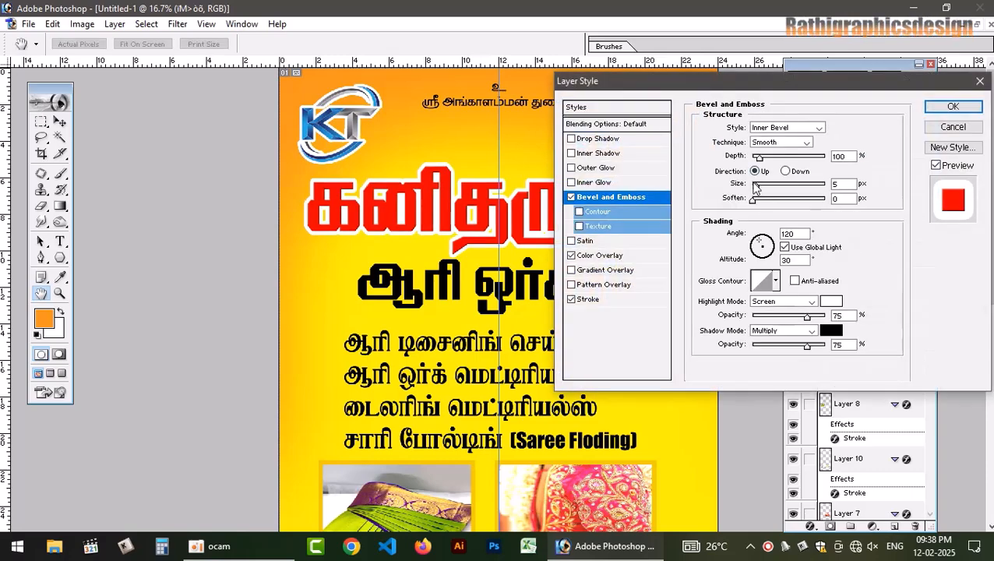
left_click_drag(754, 187, 768, 185)
left_click(761, 157)
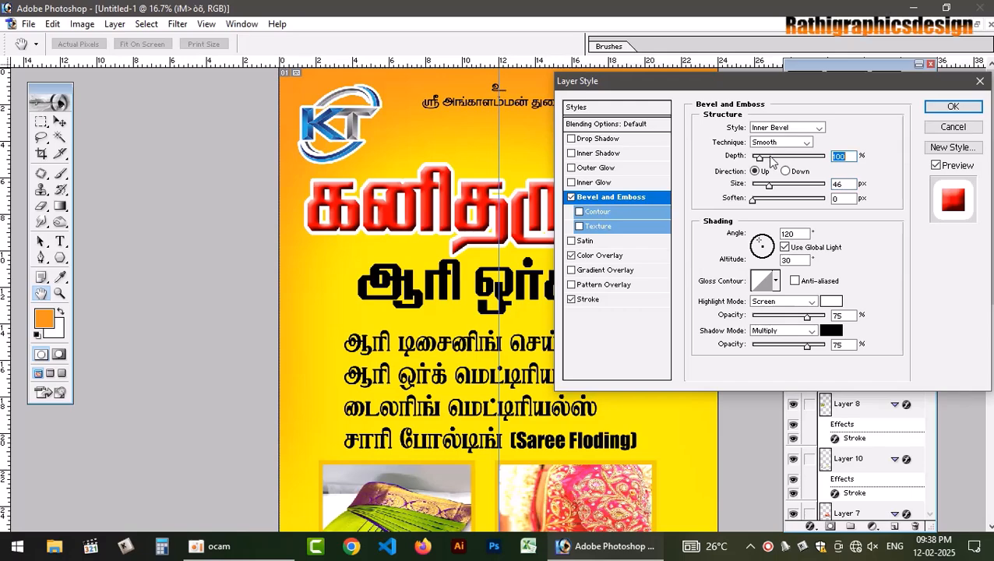
left_click(779, 142)
left_click(772, 161)
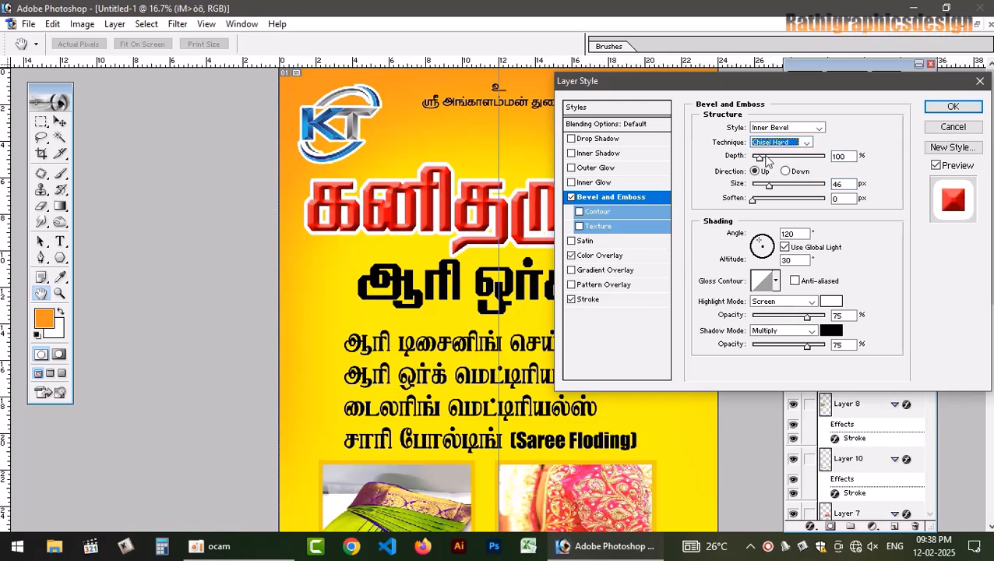
left_click(765, 157)
- Set the title bevel's shading to an inverted-cone gloss contour, 16% highlight opacity and 25% shadow opacity
left_click_drag(807, 315, 768, 317)
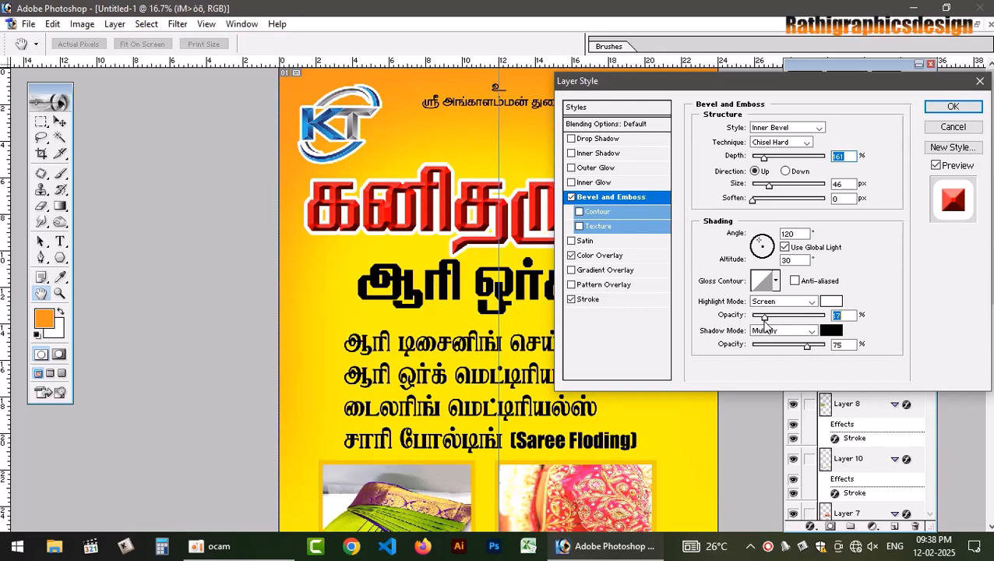
left_click(776, 280)
left_click(716, 313)
left_click(736, 314)
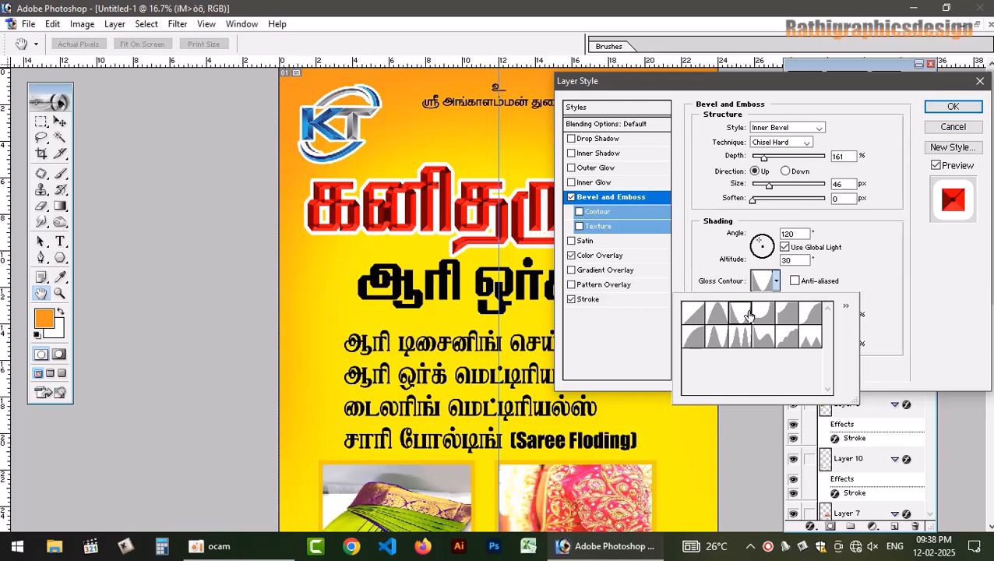
left_click(910, 302)
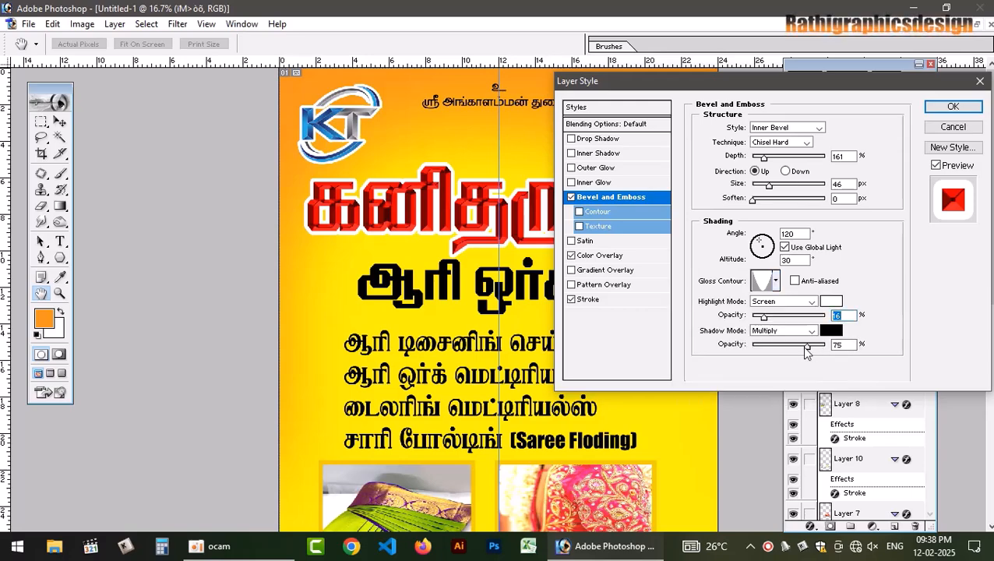
left_click_drag(806, 352, 770, 356)
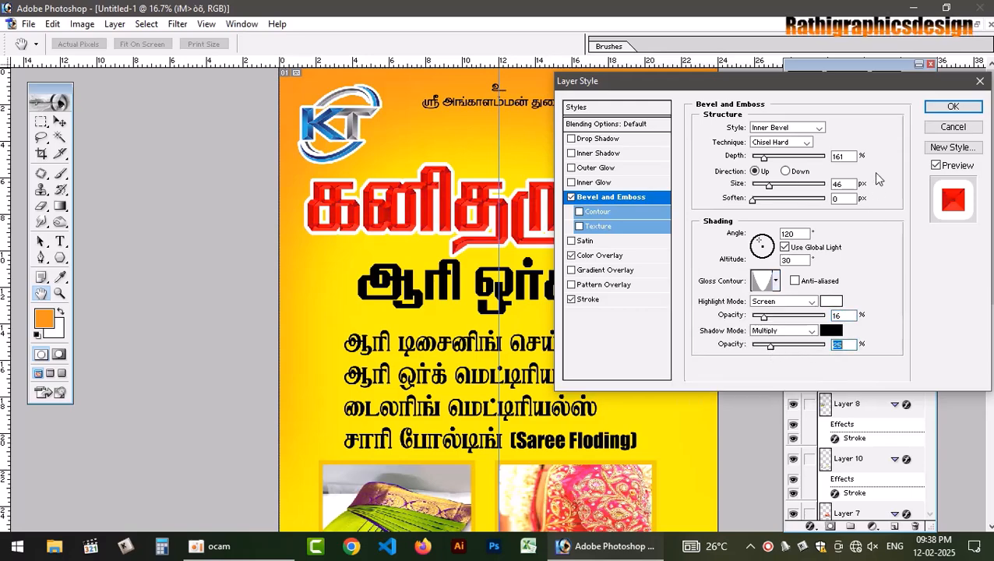
- Add a drop shadow to the large red title with opacity lowered to about 25% and an increased distance
left_click(583, 138)
left_click_drag(745, 186, 787, 188)
left_click_drag(793, 143, 761, 145)
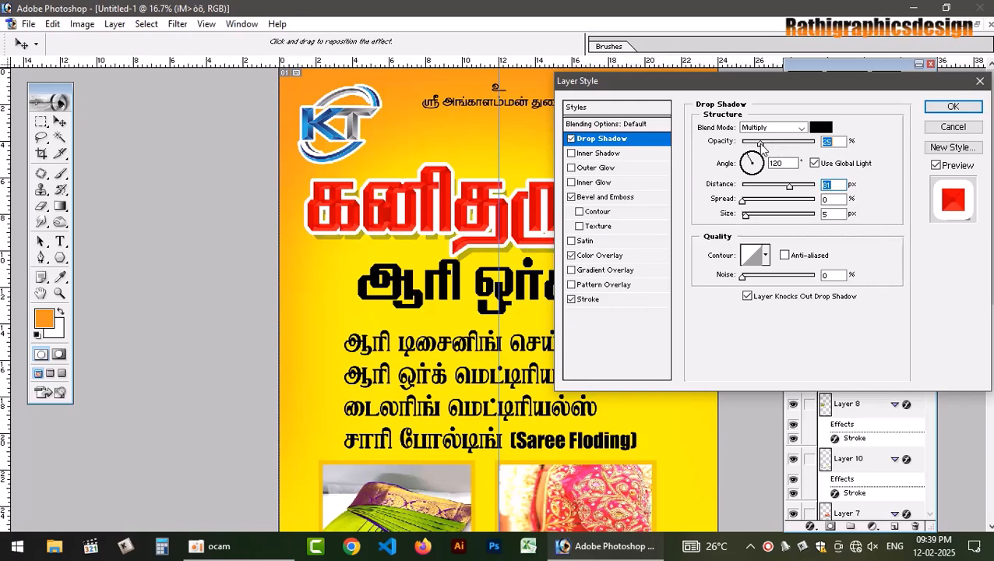
left_click(957, 105)
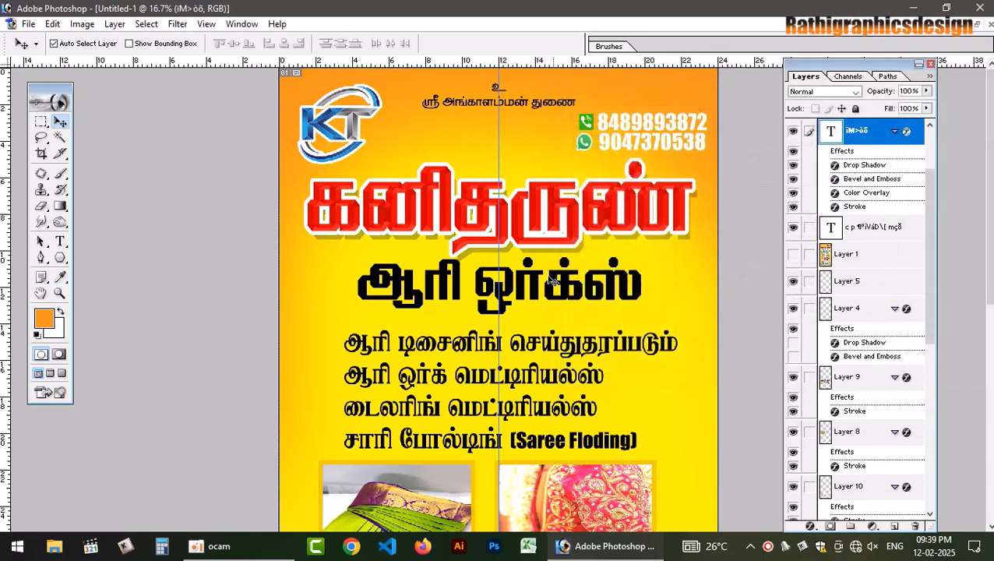
- Nudge the black Tamil subtitle slightly downward to widen the gap below the large red title
left_click(563, 262)
key("shift+Down")
key("shift+Down")
key("shift+Down")
key("shift+Down")
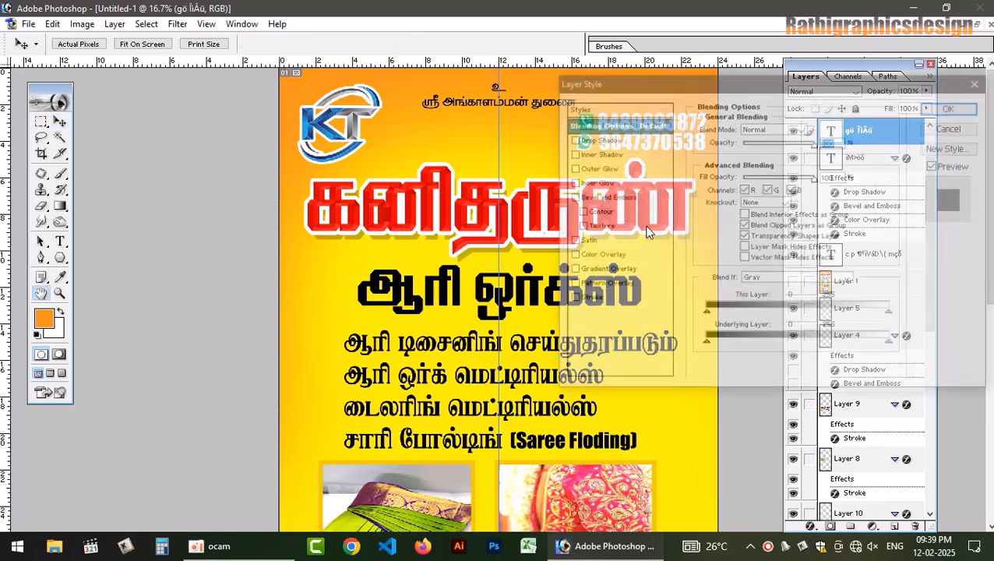
- Apply a Gradient Overlay to the black subtitle using the blue-to-white preset
left_click(611, 272)
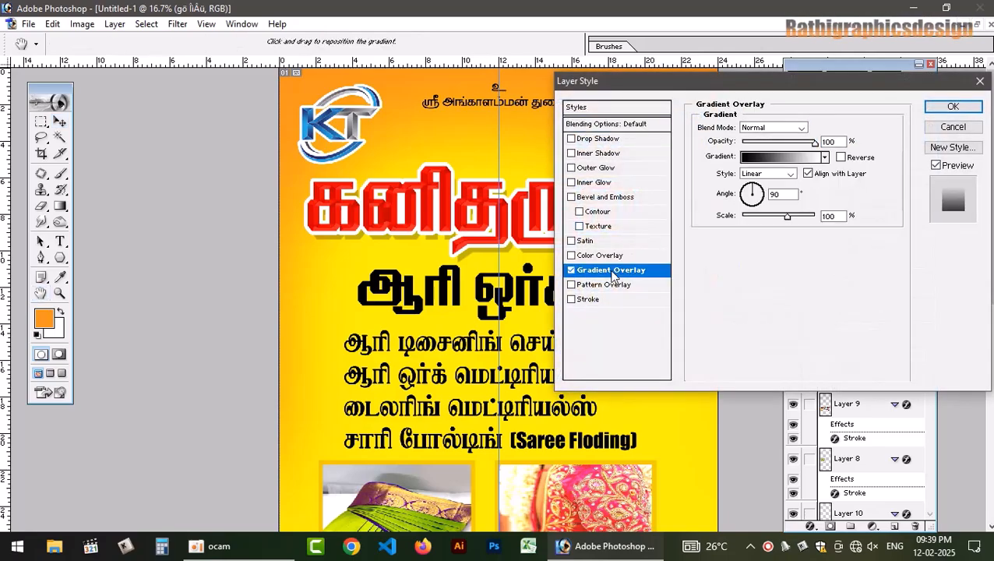
left_click(753, 159)
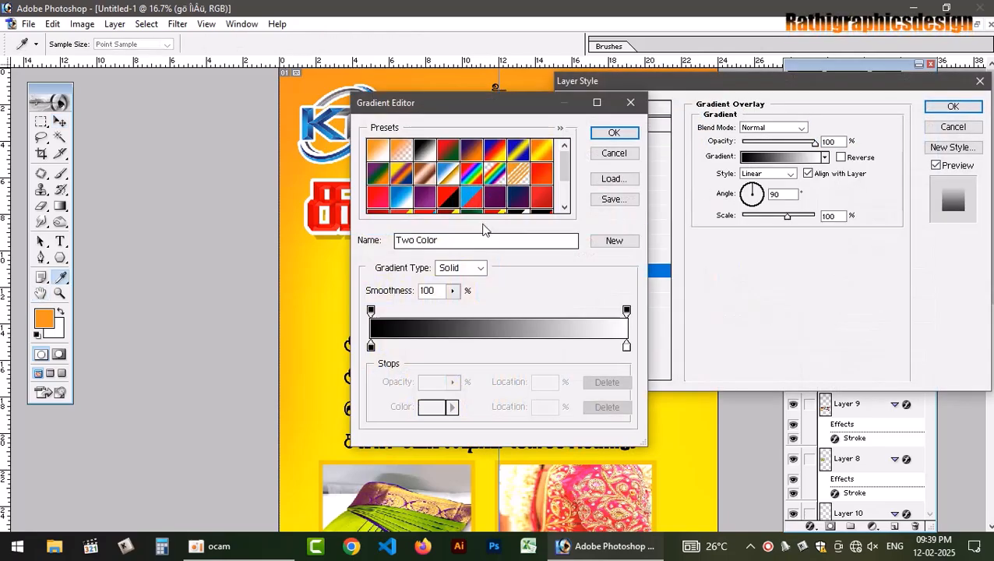
left_click(401, 201)
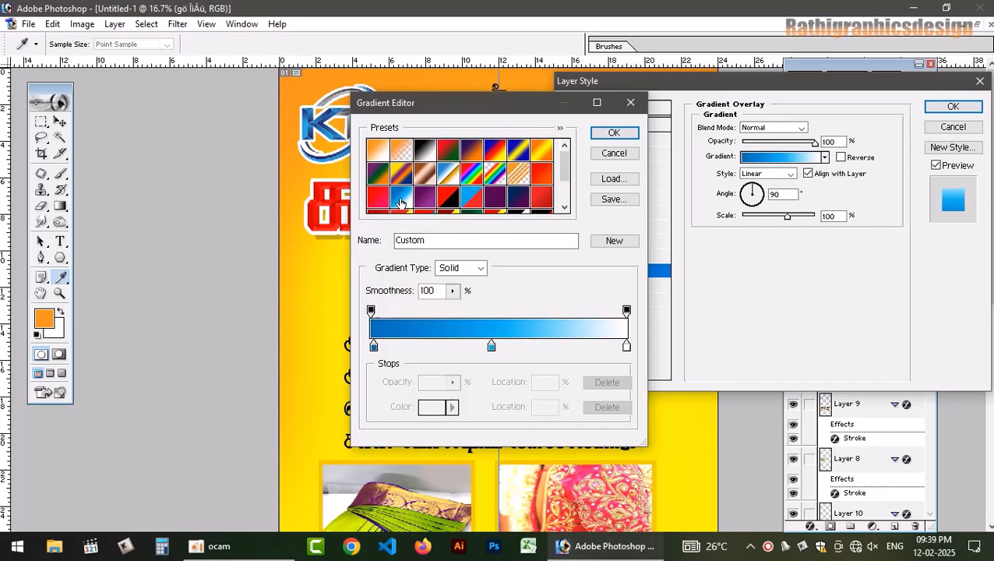
left_click(614, 132)
- Change the white end stop of the subtitle's gradient to light cyan 7BF1F8
left_click(798, 158)
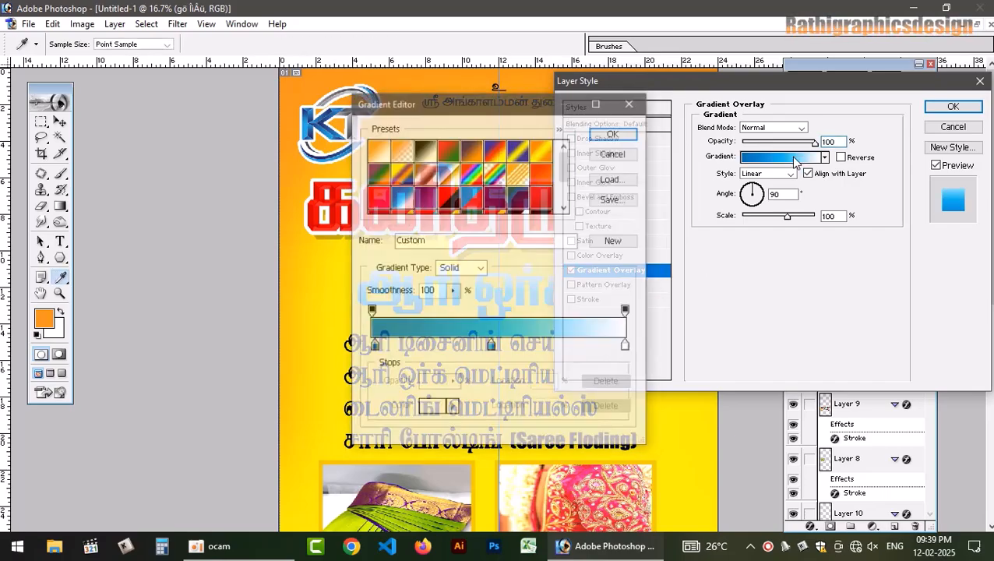
left_click(626, 348)
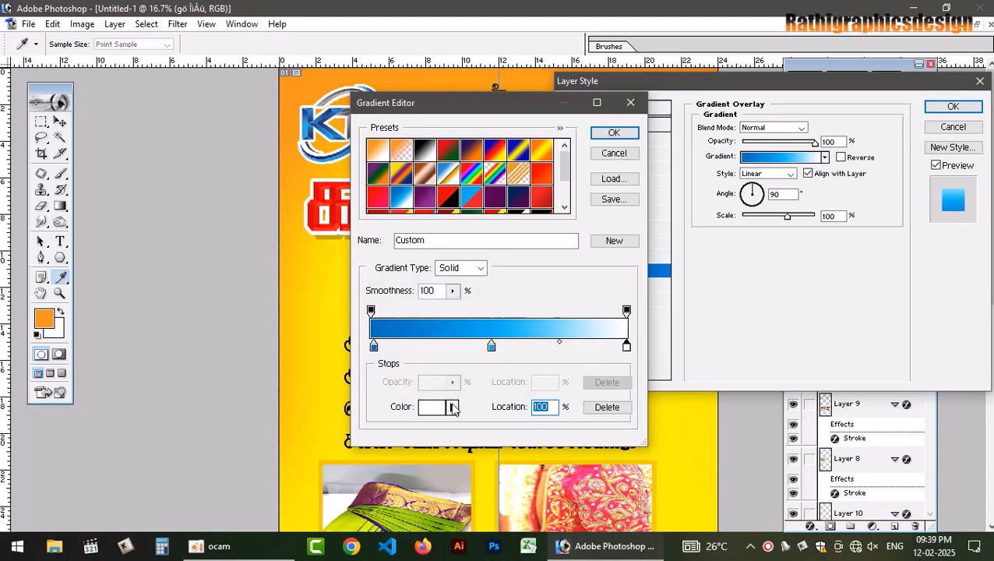
left_click(452, 407)
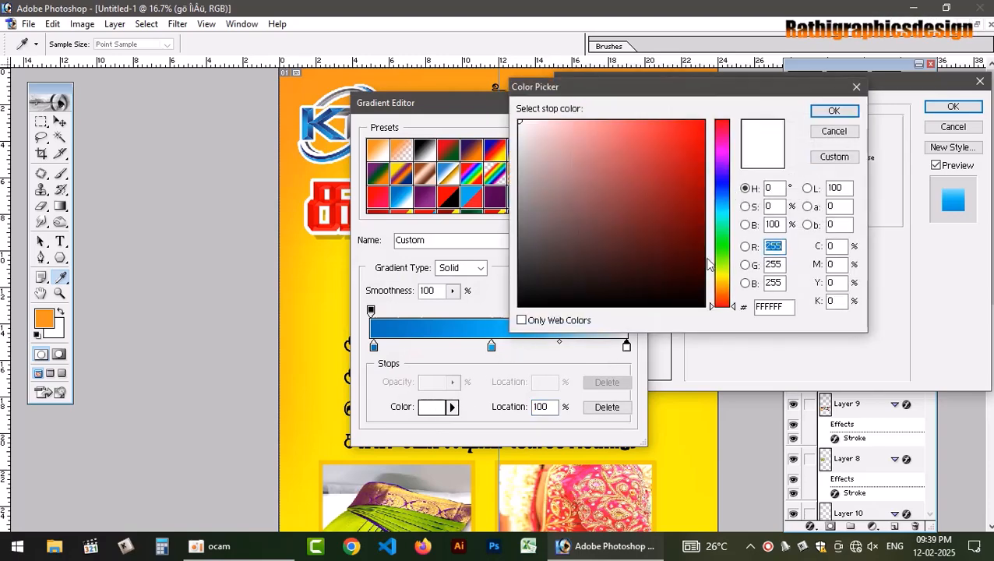
left_click(721, 210)
left_click(612, 125)
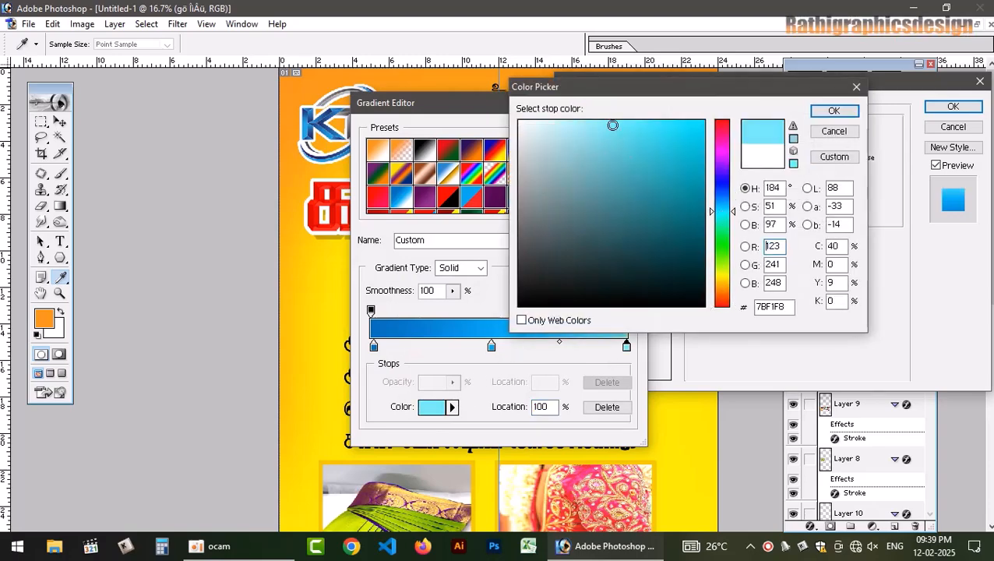
left_click(832, 111)
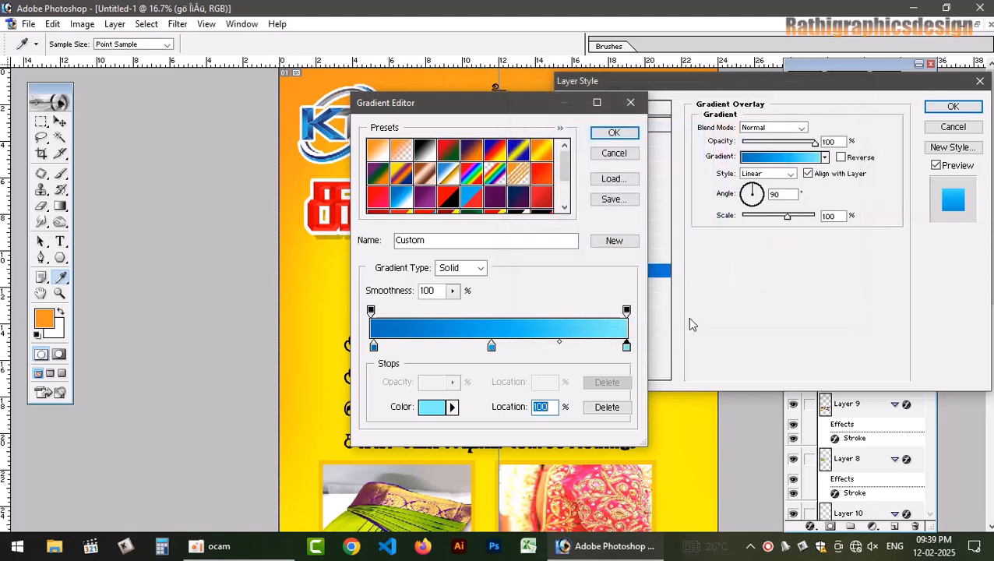
- Save the edited blue-cyan gradient as a new preset and reverse it on the subtitle
left_click(615, 240)
left_click(628, 131)
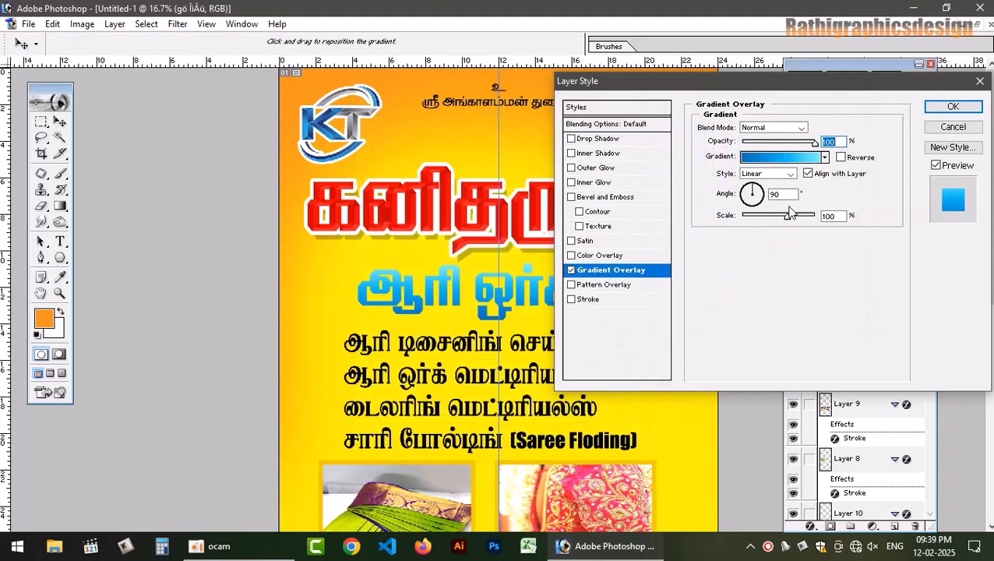
left_click(840, 158)
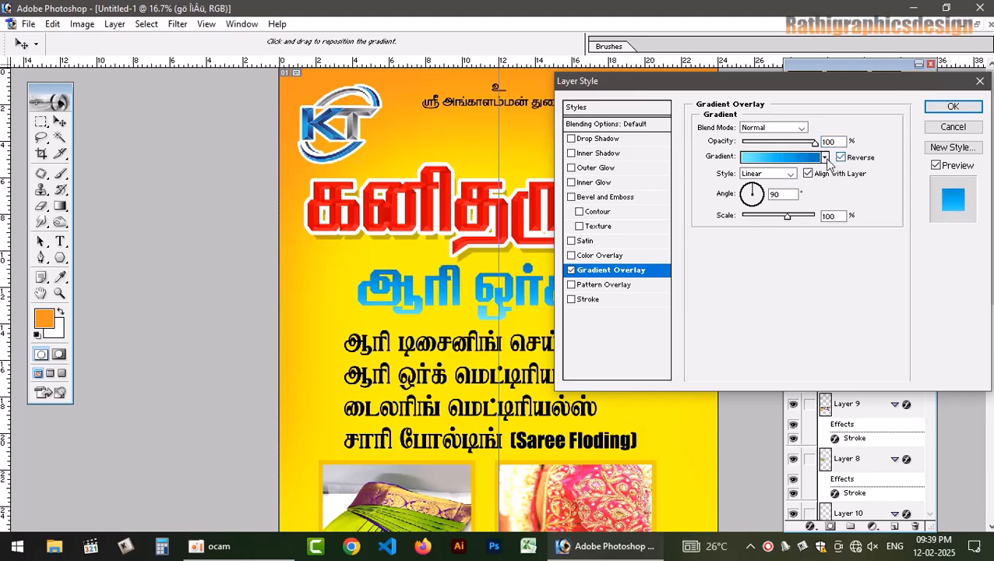
- Add a 30 px white outside stroke to the blue gradient subtitle
left_click(589, 304)
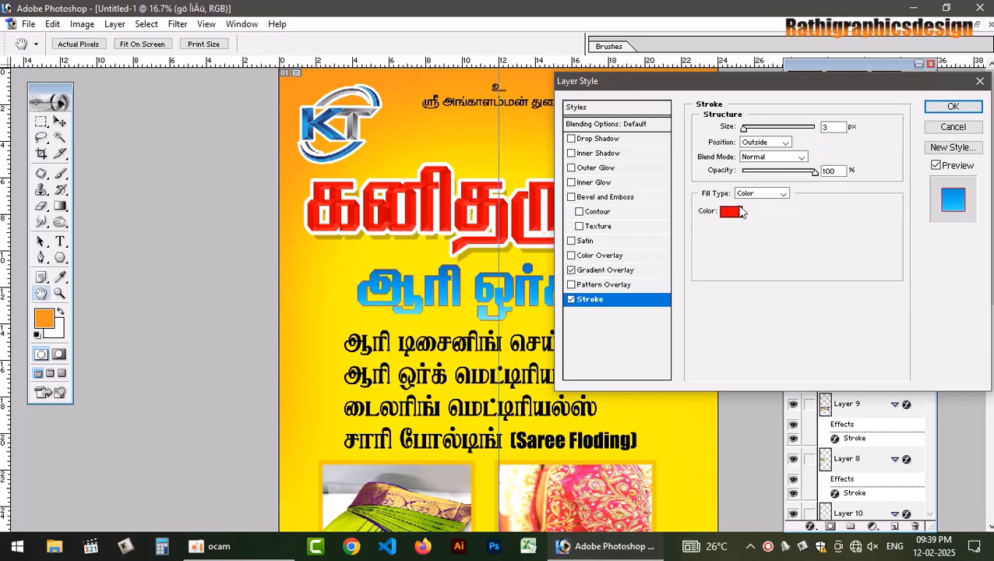
left_click(723, 214)
left_click(520, 123)
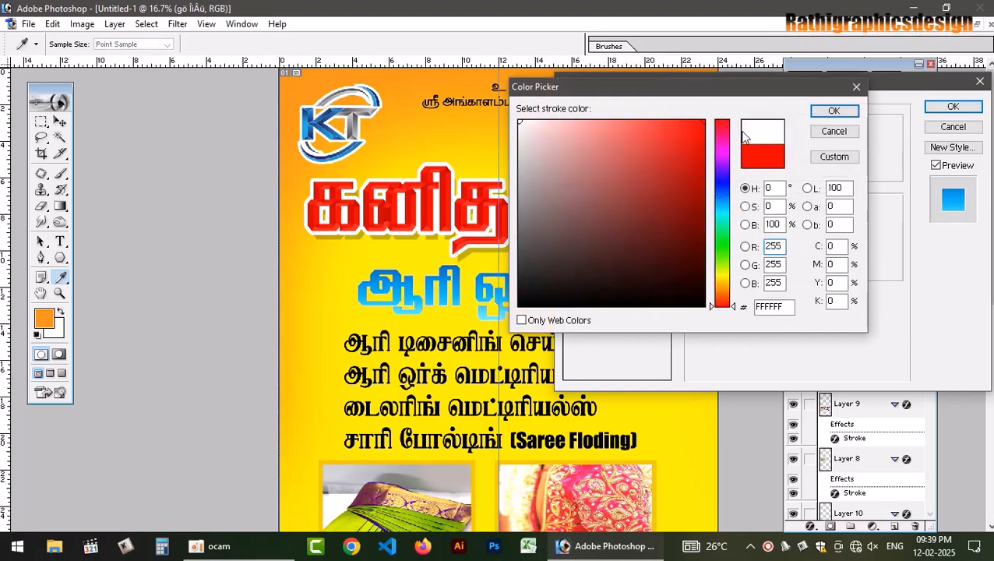
left_click(833, 110)
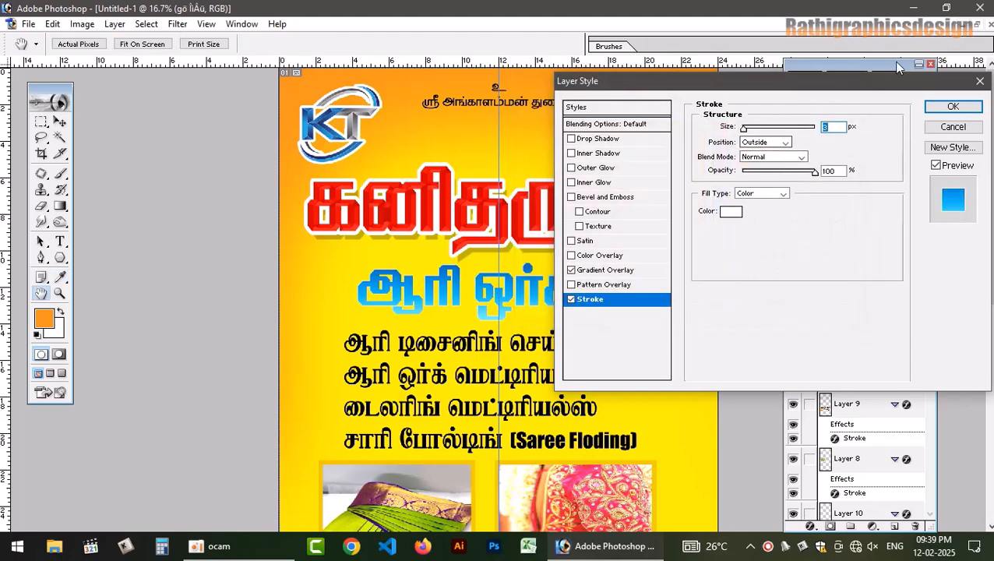
type("0")
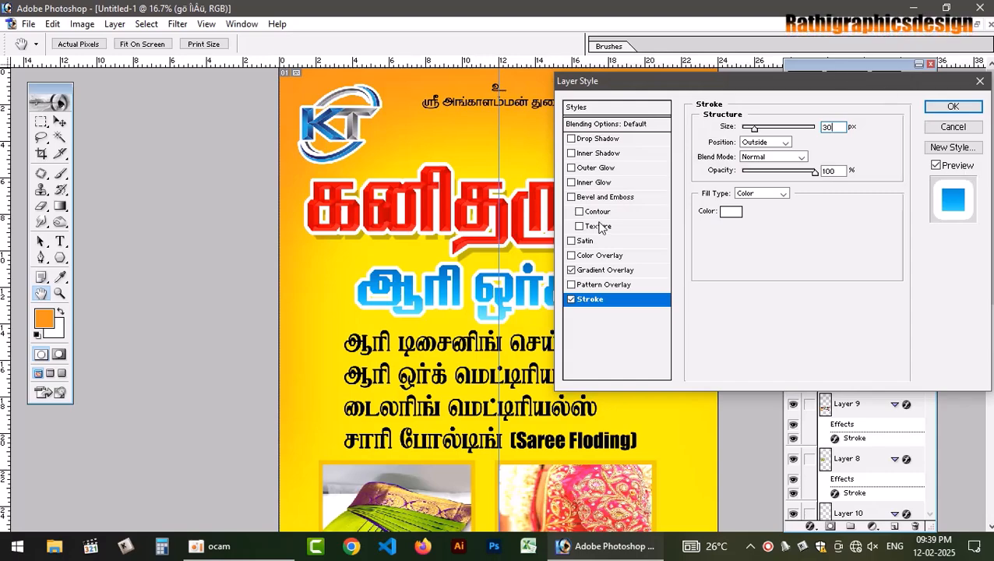
- Give the blue subtitle a Chisel Hard Inner Bevel with 371% depth, an inverted-cone gloss contour and 13% shadow opacity
left_click(610, 198)
left_click(779, 143)
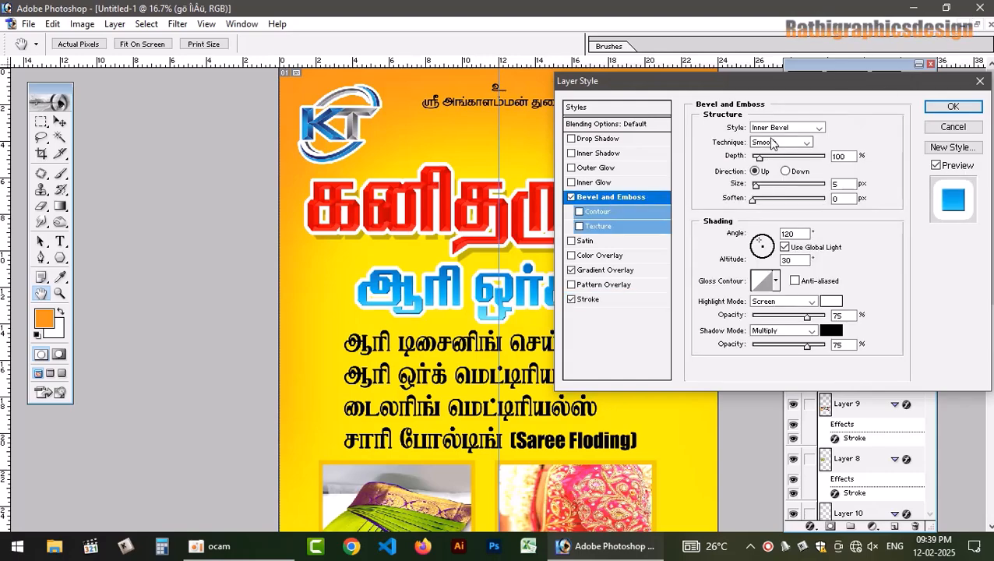
left_click(771, 150)
left_click_drag(761, 157, 779, 158)
left_click_drag(807, 346, 751, 352)
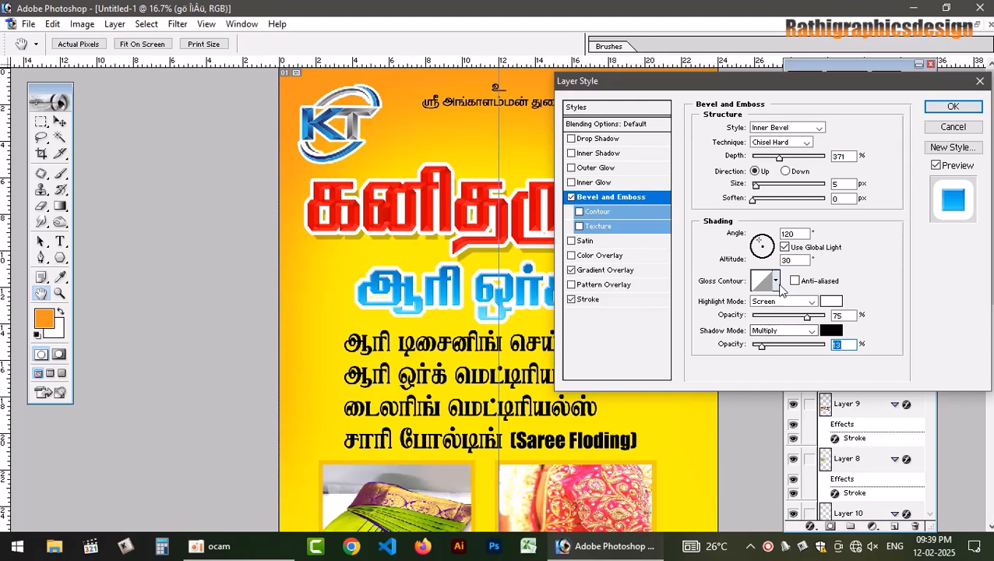
left_click(776, 281)
double_click(762, 318)
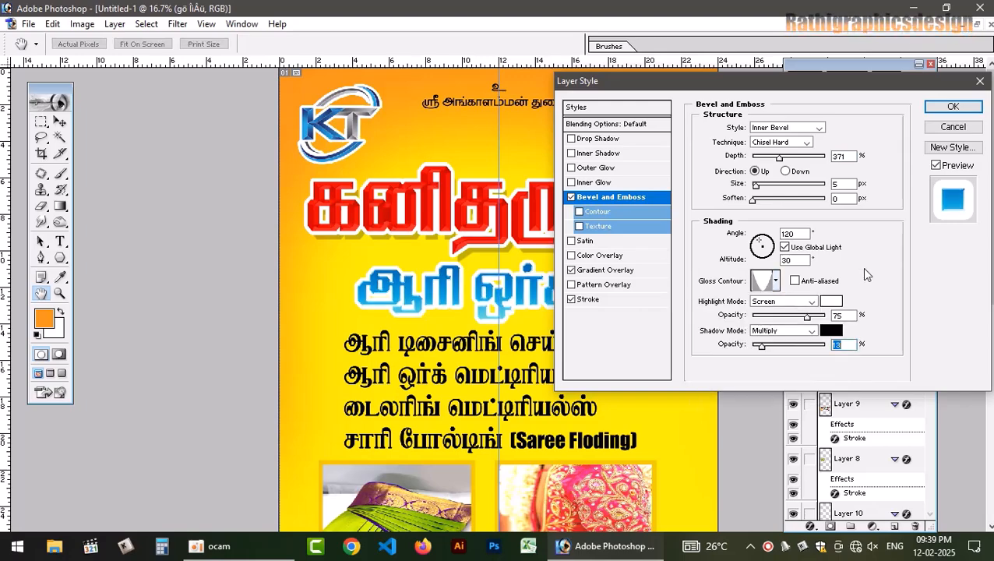
left_click(953, 107)
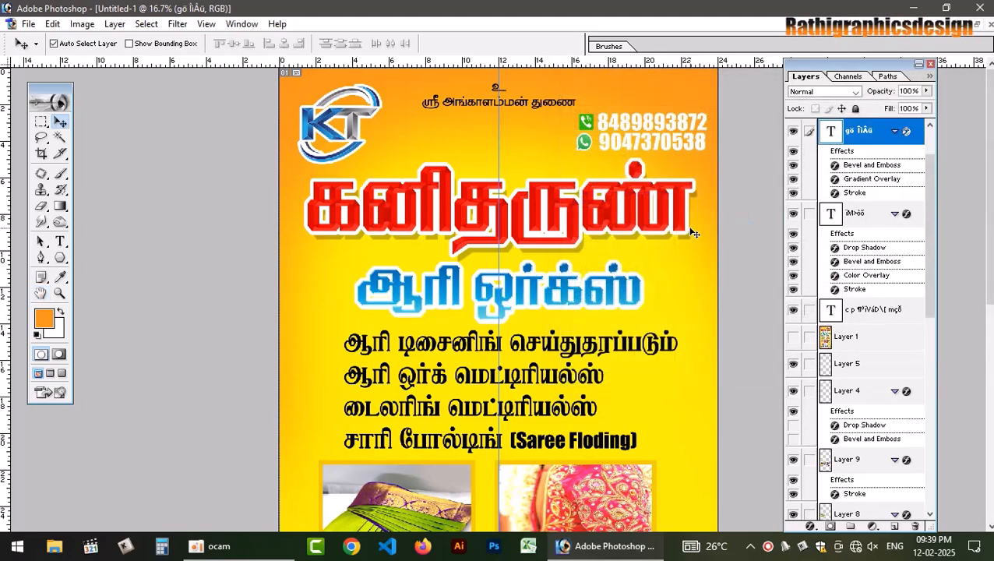
- Fill the four-line Tamil services list with pink, using 100% magenta and 0% yellow
left_click(554, 335)
left_click(554, 334)
left_click(553, 334)
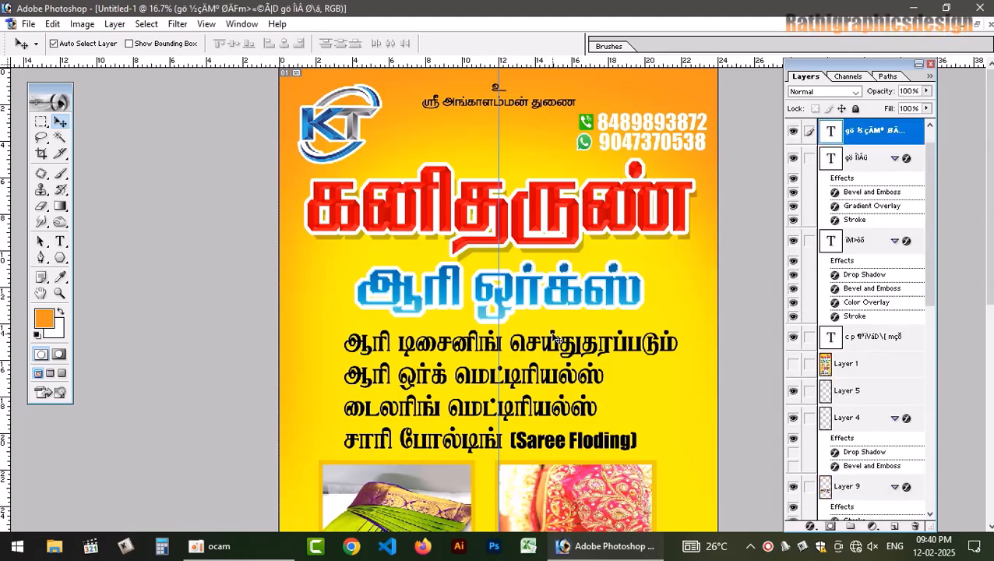
left_click(50, 322)
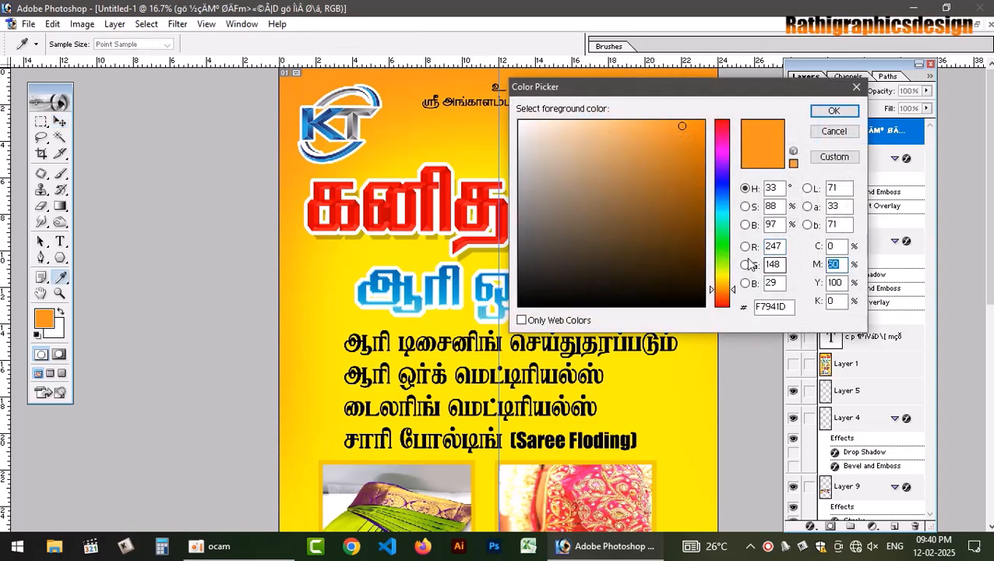
type("100")
key("Tab")
type("0")
key("Return")
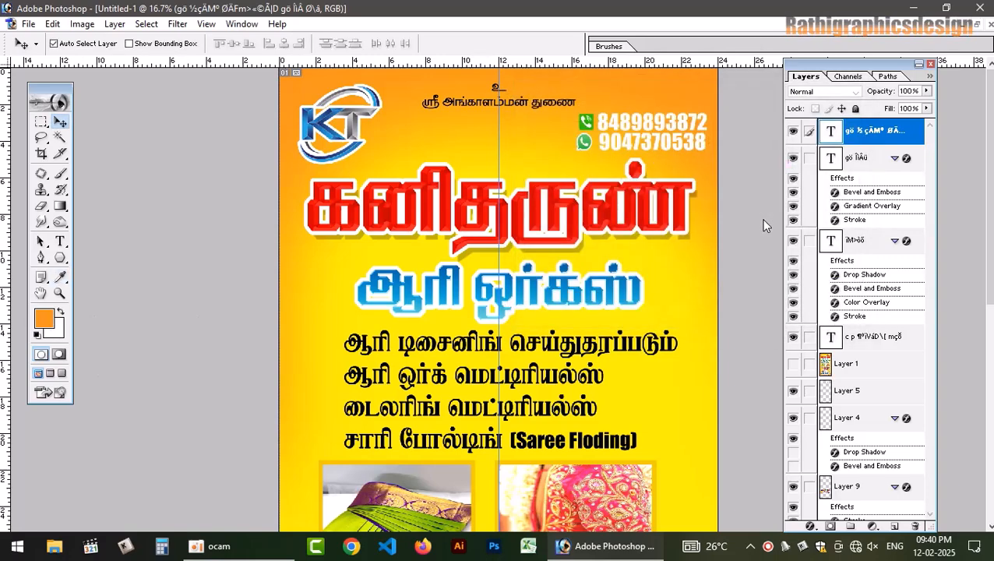
key("alt+BackSpace")
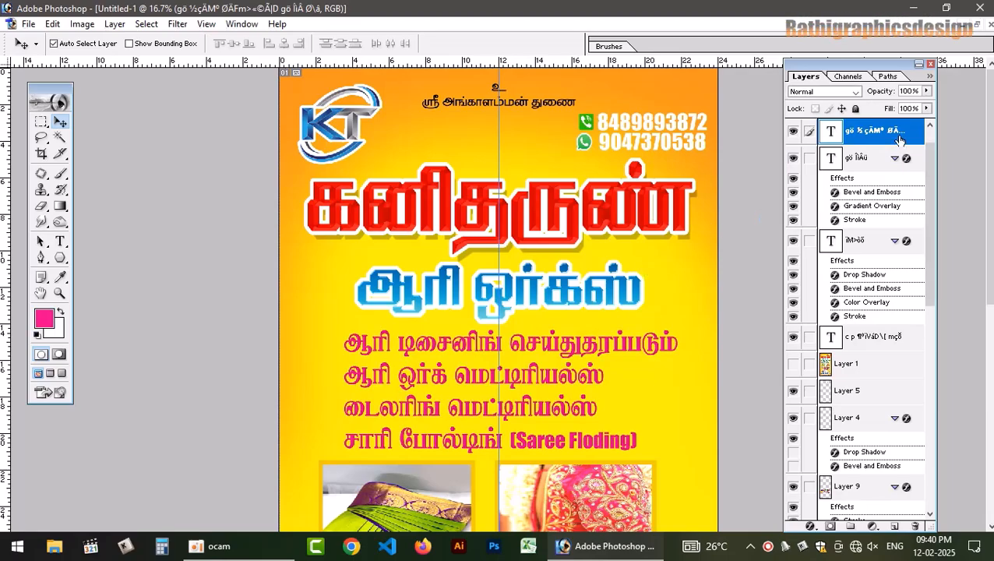
- Add a white outside stroke to the pink services list, thickened beyond the default size
left_click(584, 299)
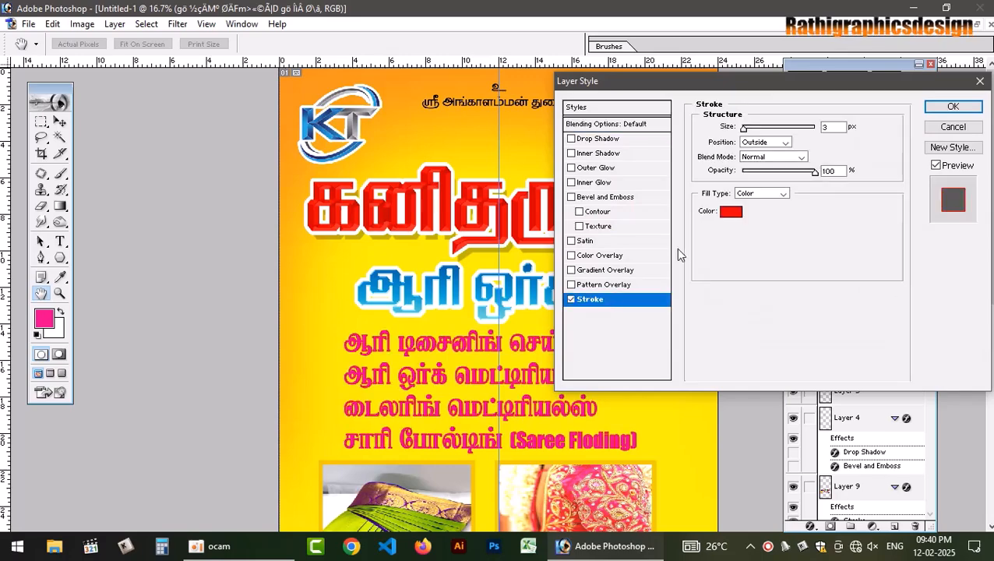
left_click(727, 216)
left_click_drag(530, 127, 494, 116)
left_click(831, 111)
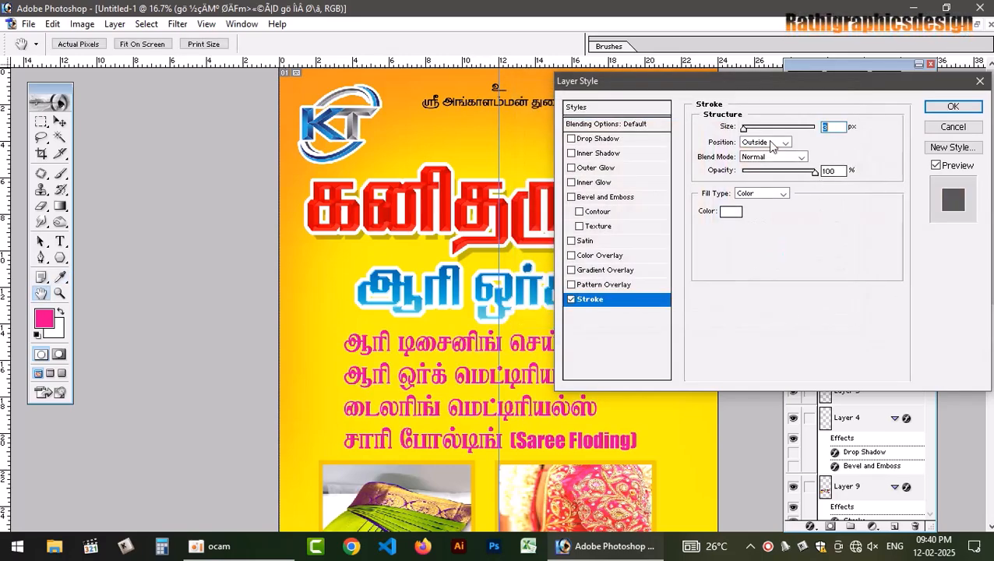
left_click_drag(746, 131, 752, 145)
key("Return")
- Move the three-line black text at the banner's bottom lower, leaving a gap beneath the sewing-supplies photo
scroll(498, 296, "down", 10)
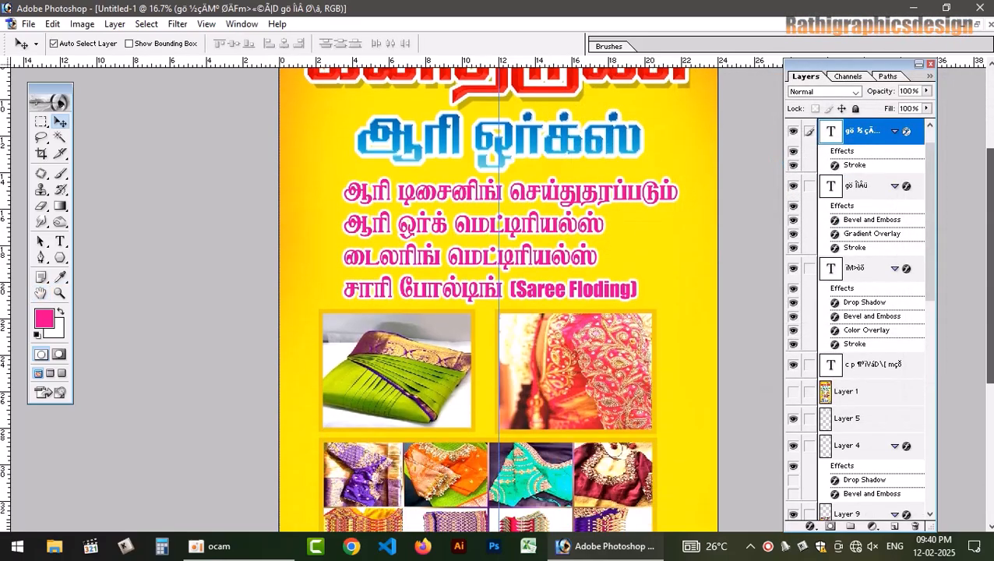
scroll(498, 296, "down", 1)
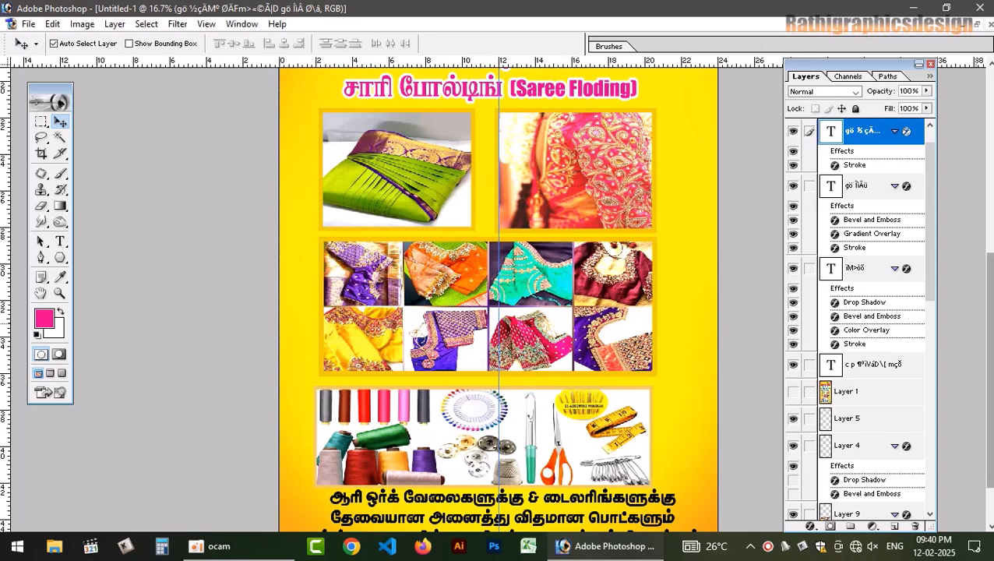
scroll(499, 296, "down", 2)
left_click(386, 357)
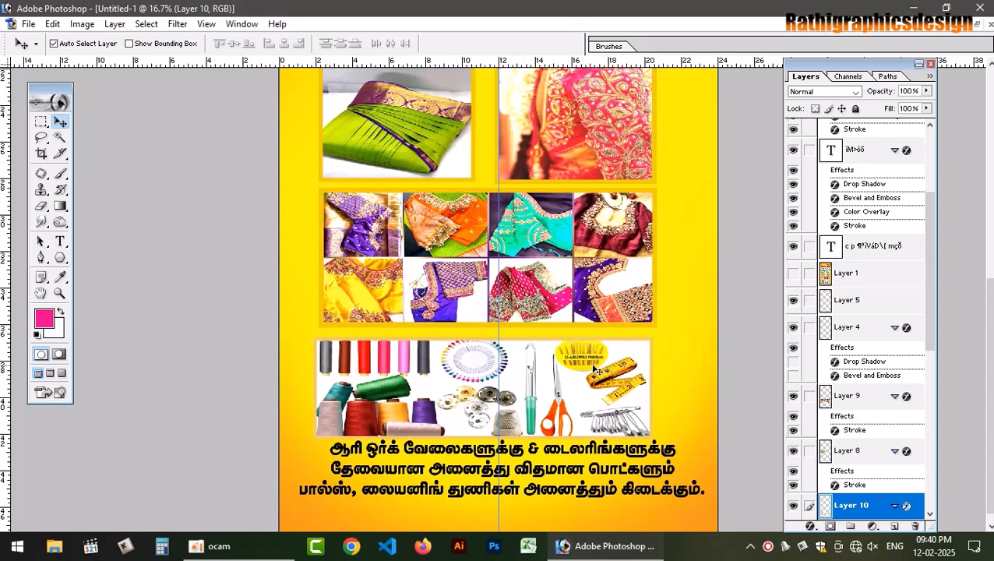
left_click_drag(564, 457, 558, 466)
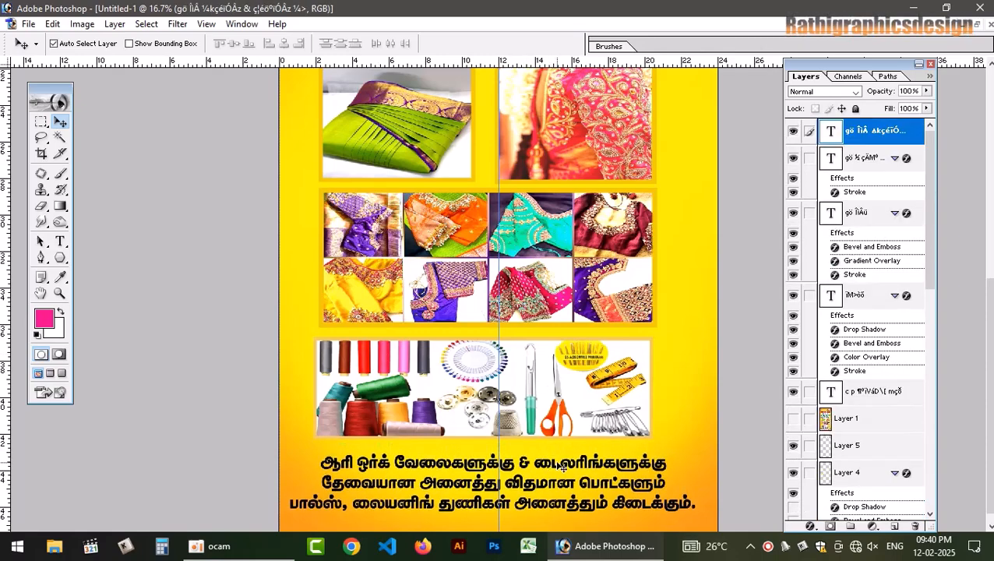
- Centre the three-line bottom text on the vertical guide and stretch it slightly taller
key("ctrl+t")
key("shift+Right")
key("shift+Right")
key("shift+Right")
key("shift+Right")
key("shift+Right")
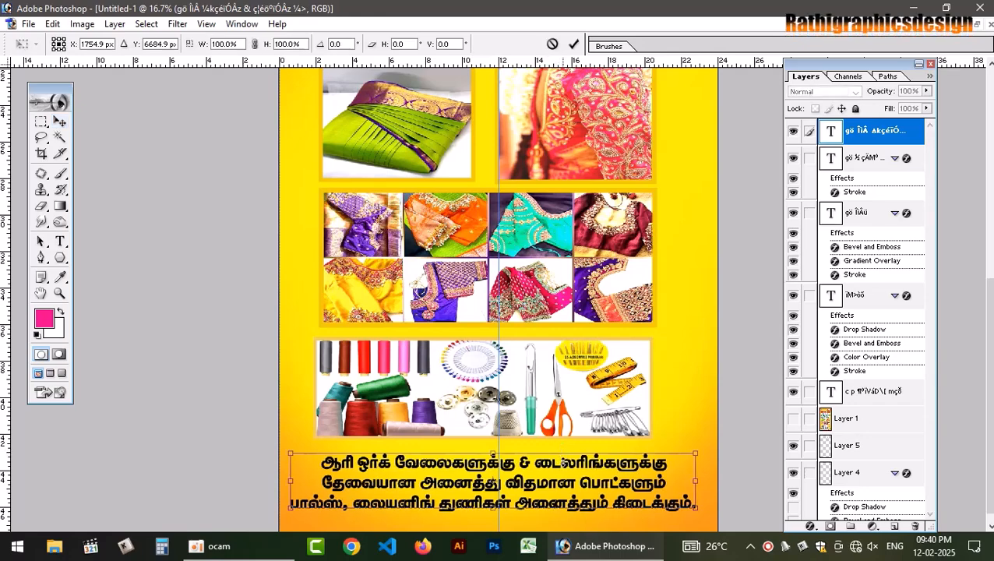
key("Up")
key("Up")
key("Up")
key("Up")
key("Up")
key("Up")
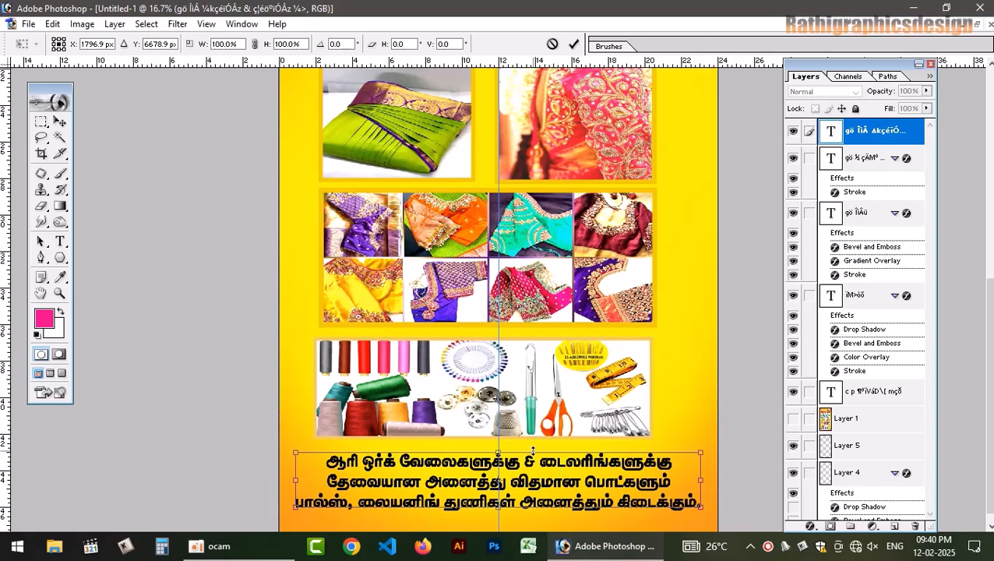
key("Return")
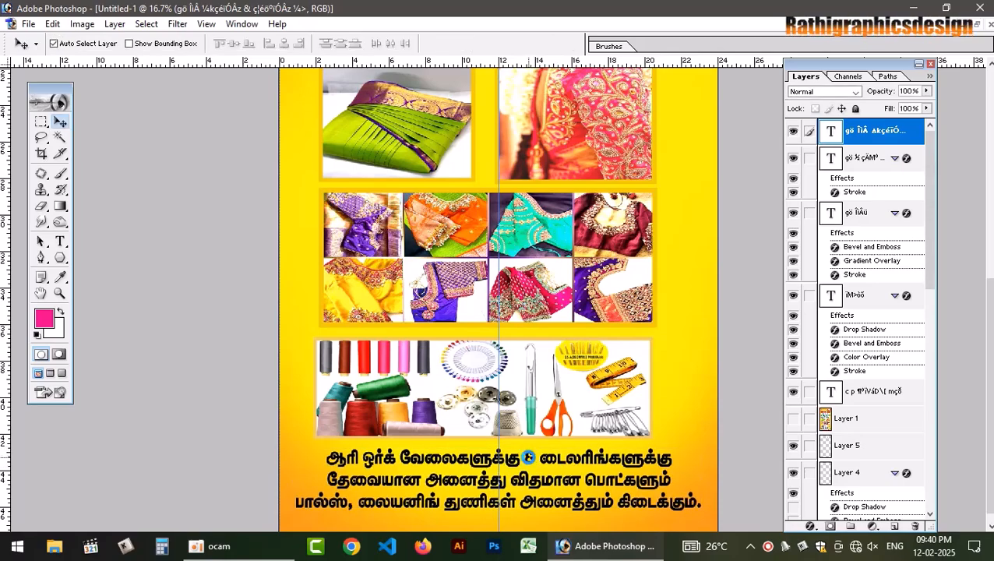
- Fill the three-line Tamil text beneath the sewing-supplies photo with pure red, FF0000
key("i")
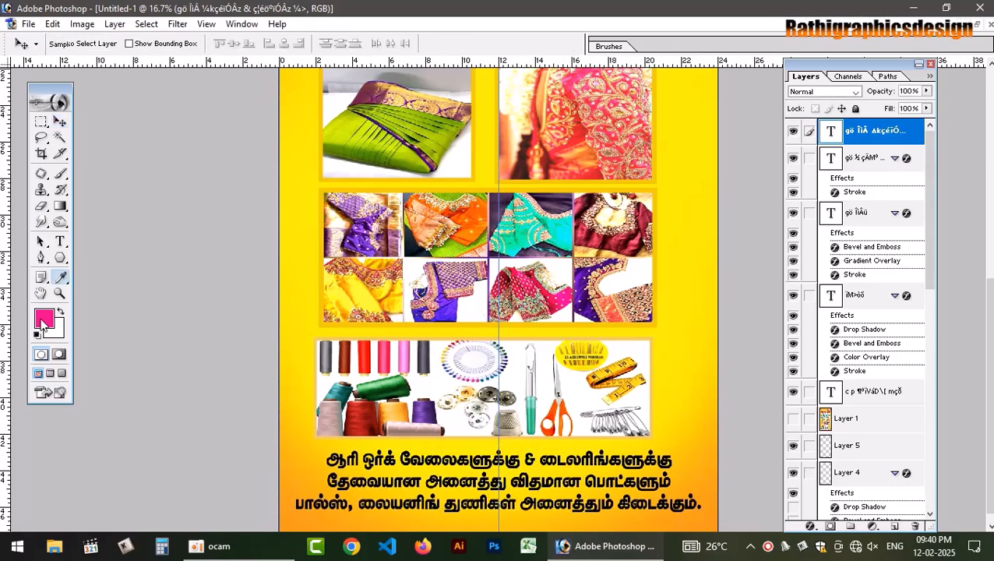
left_click(44, 318)
left_click(605, 155)
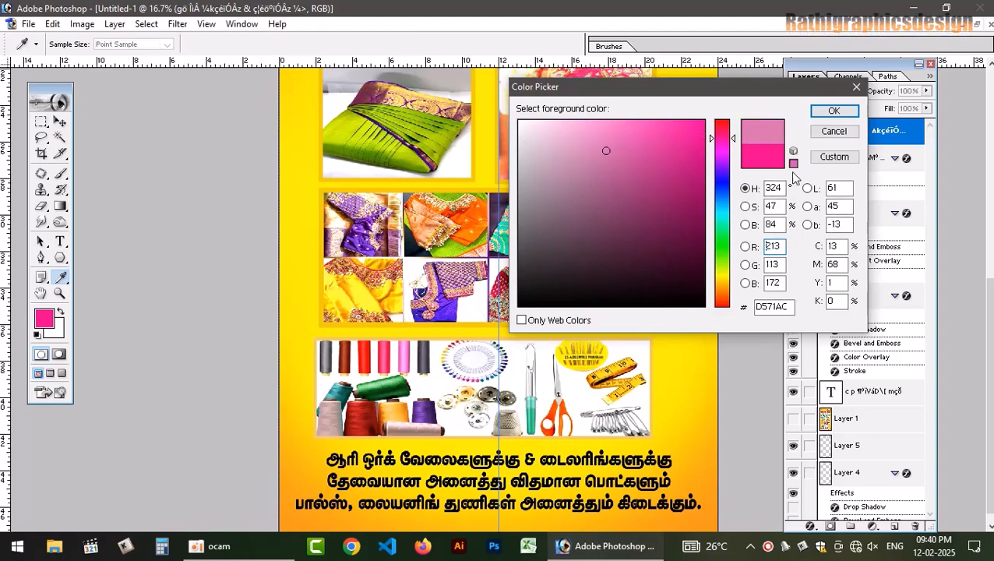
left_click_drag(723, 140, 722, 104)
left_click(704, 121)
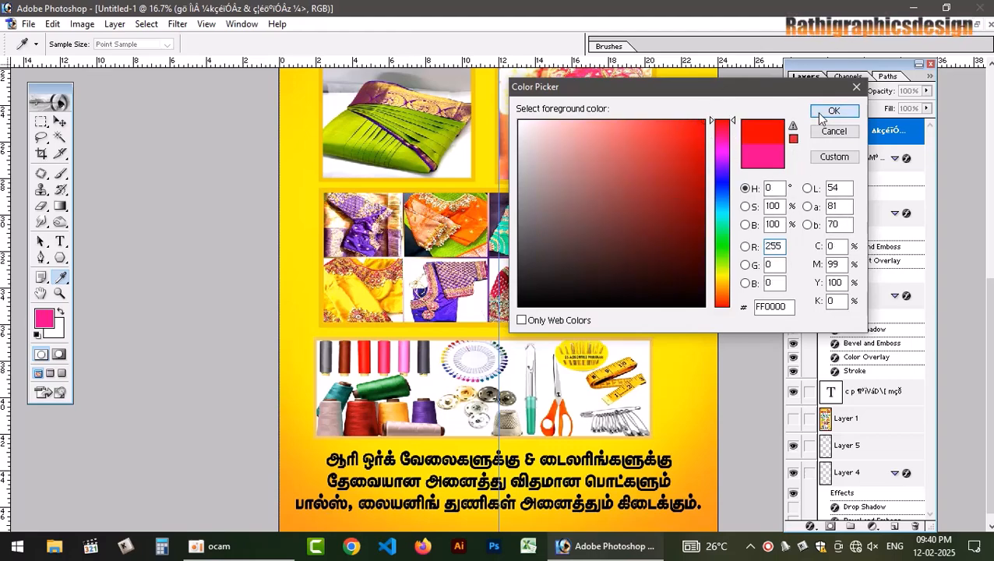
left_click(833, 111)
key("v")
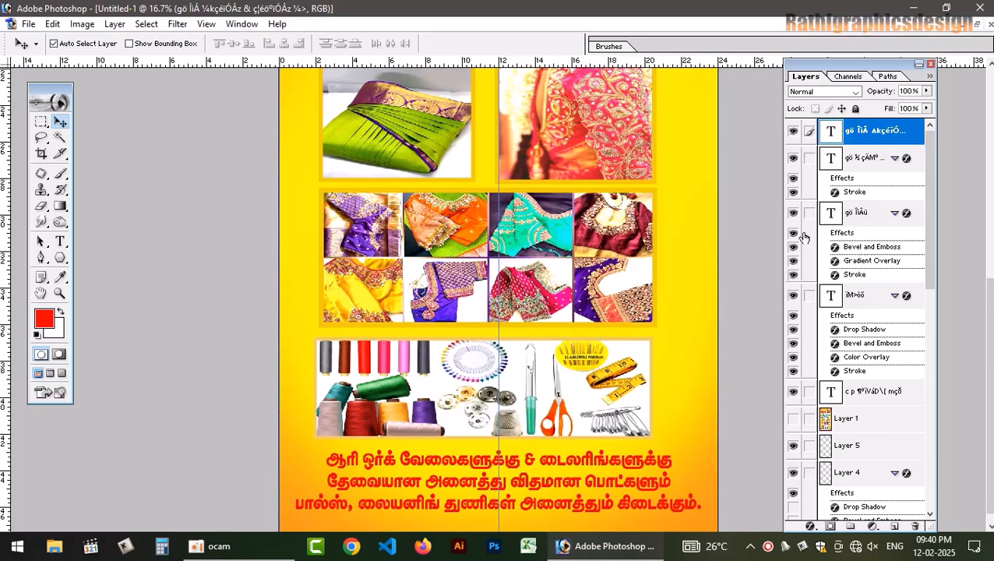
- Add a white outside stroke to the red three-line bottom text, thickened beyond the default size
double_click(916, 131)
left_click(590, 299)
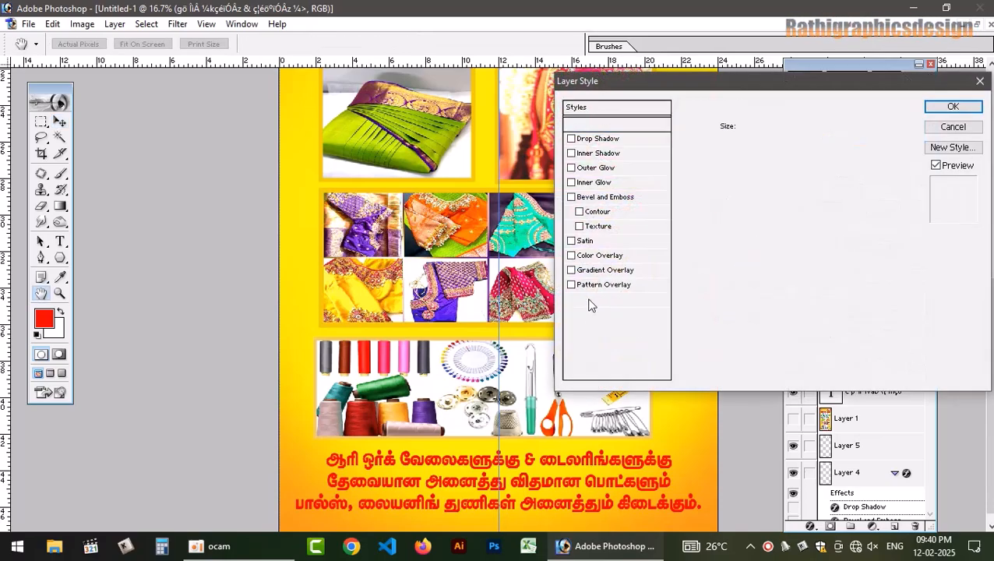
left_click(731, 211)
left_click(521, 123)
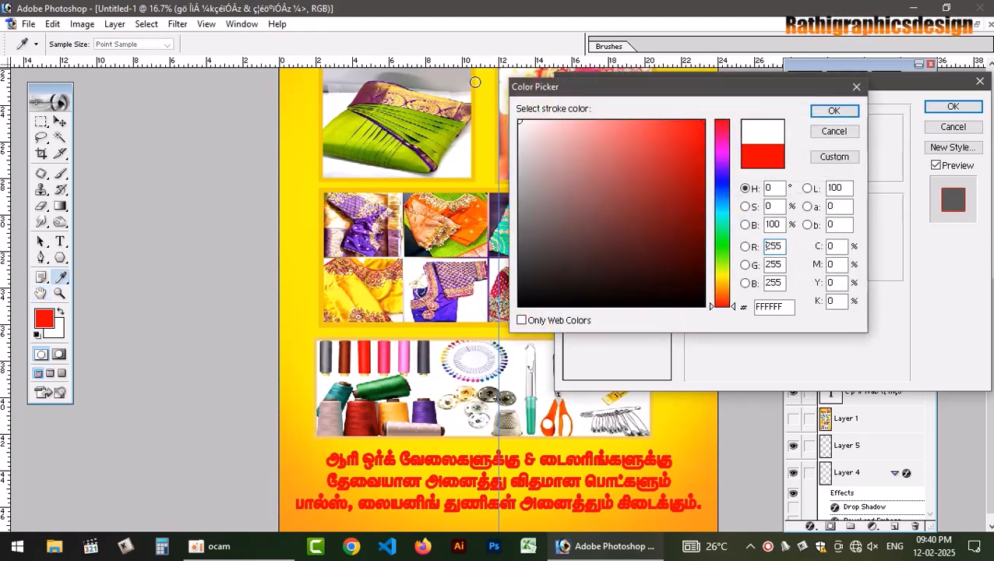
left_click(833, 111)
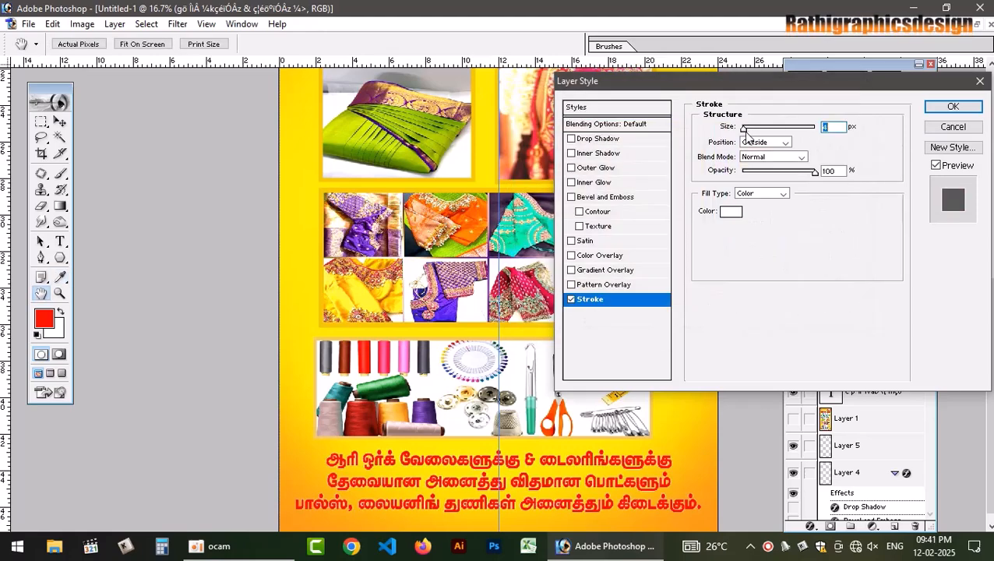
left_click_drag(747, 132, 753, 135)
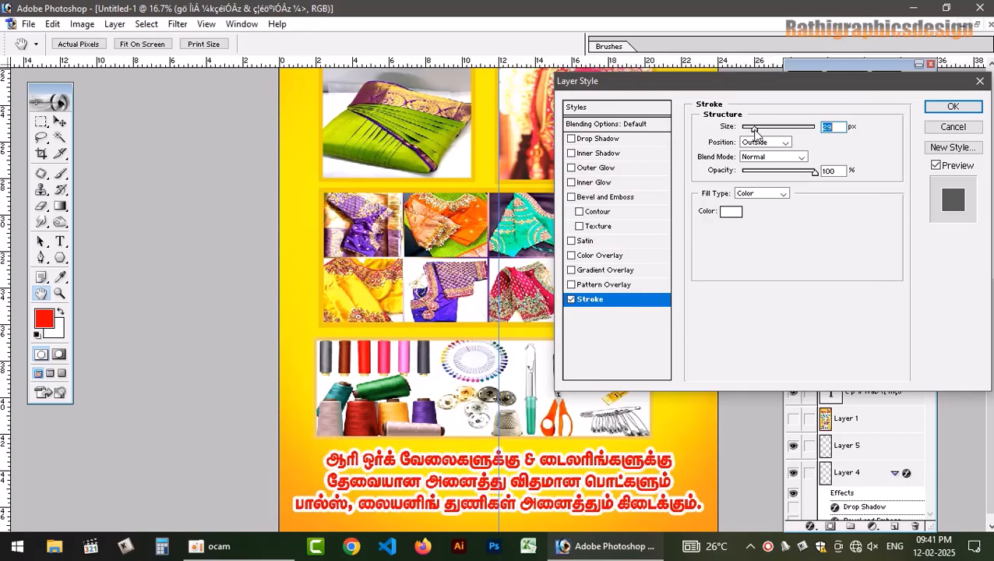
key("Return")
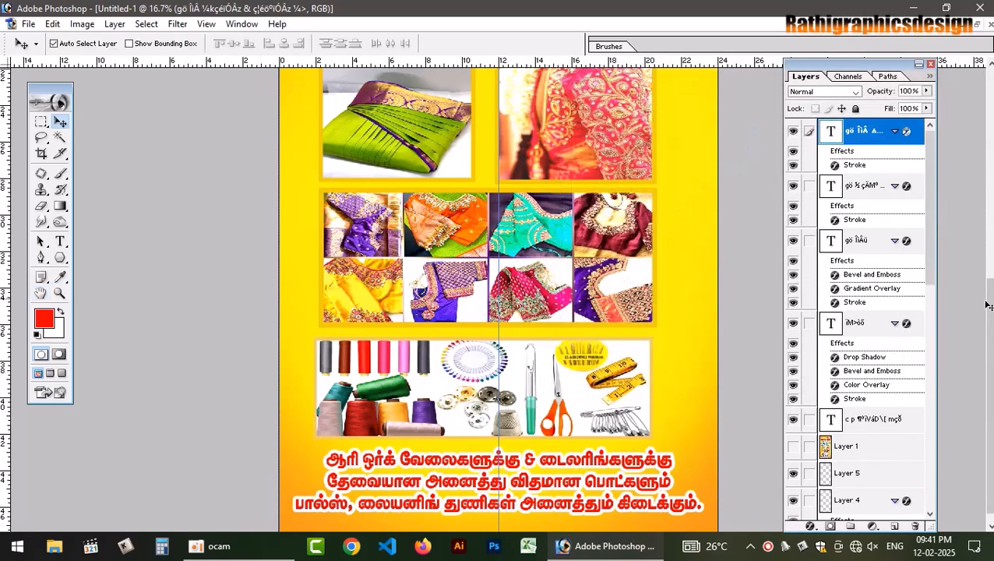
- Open 4 x 2 tailsk.psd from the Desktop beside the floating banner window, without updating its text layers
scroll(754, 134, "up", 5)
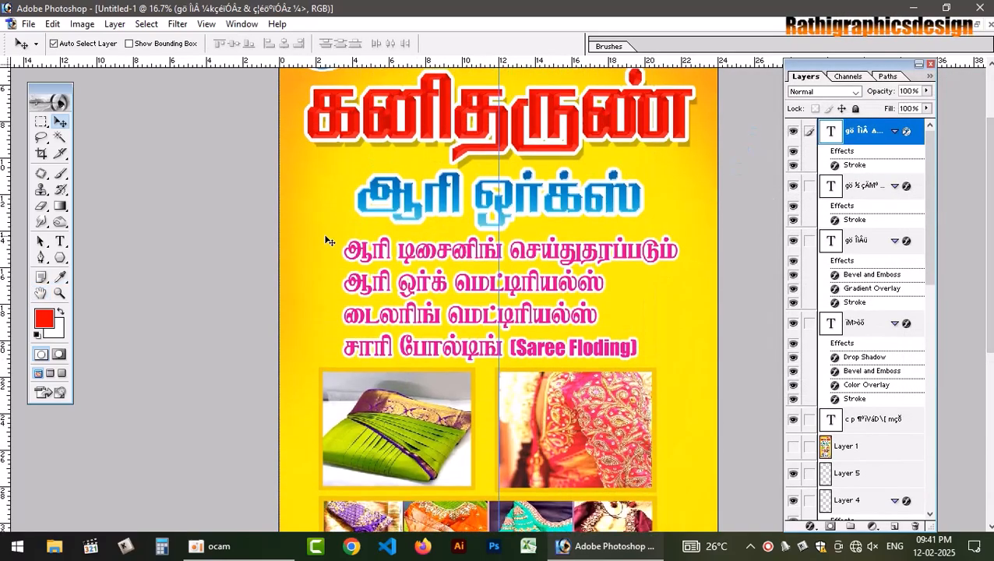
left_click(976, 25)
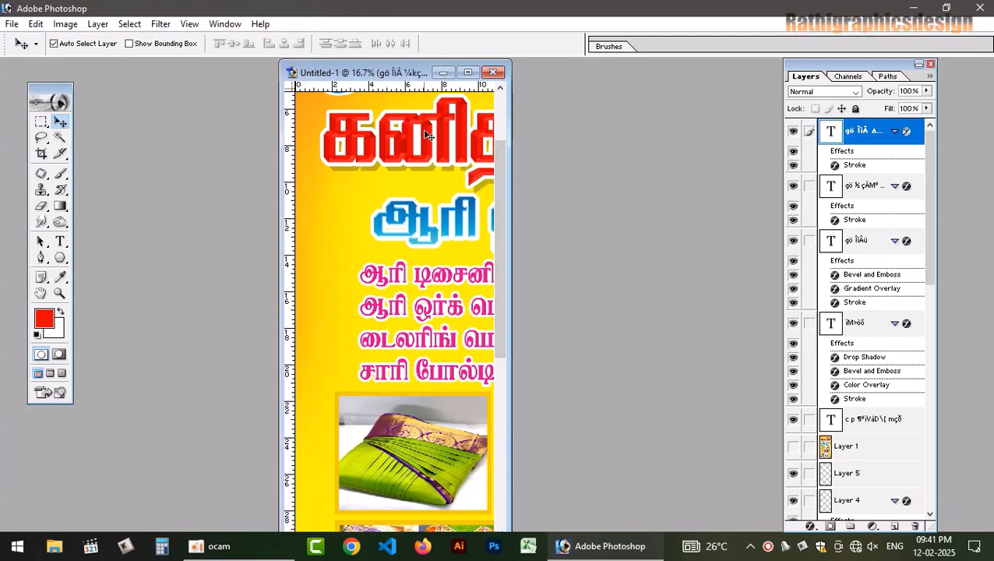
left_click_drag(419, 78, 310, 62)
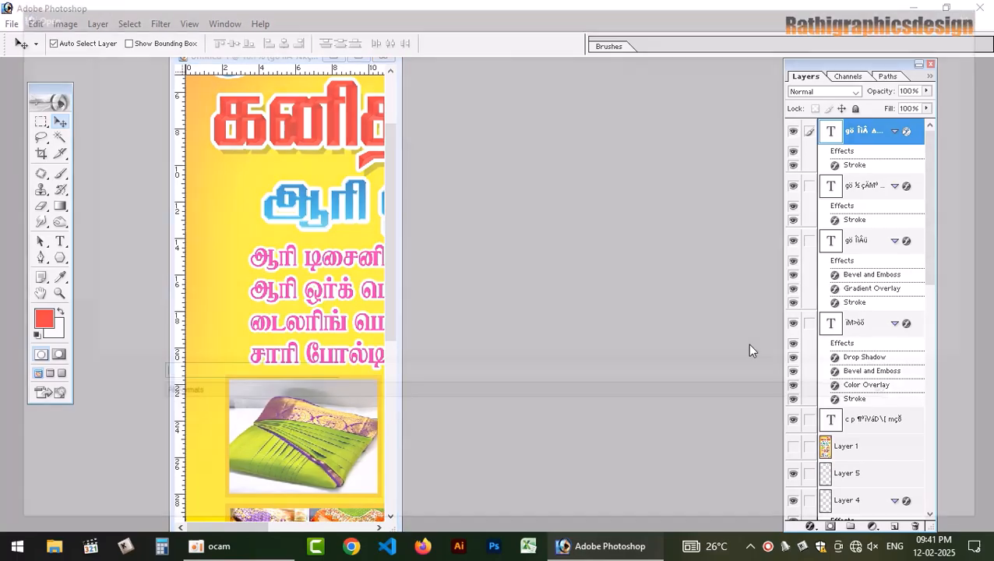
double_click(750, 351)
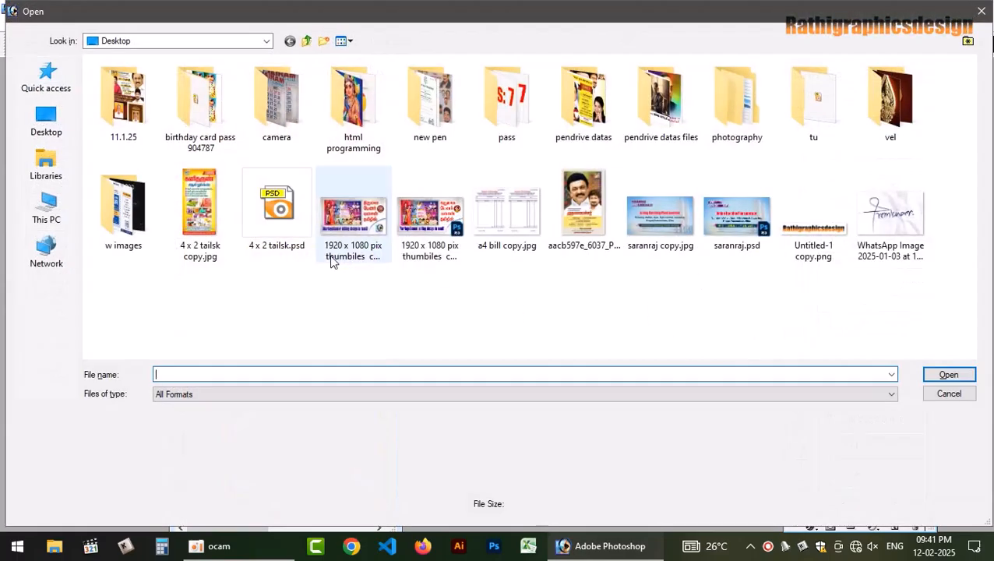
left_click(271, 226)
double_click(271, 226)
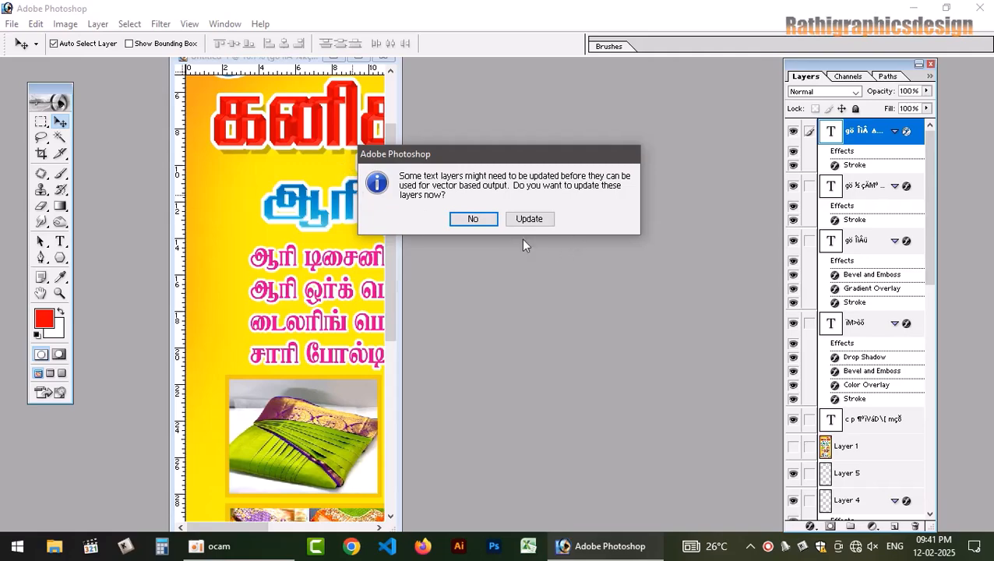
left_click(473, 219)
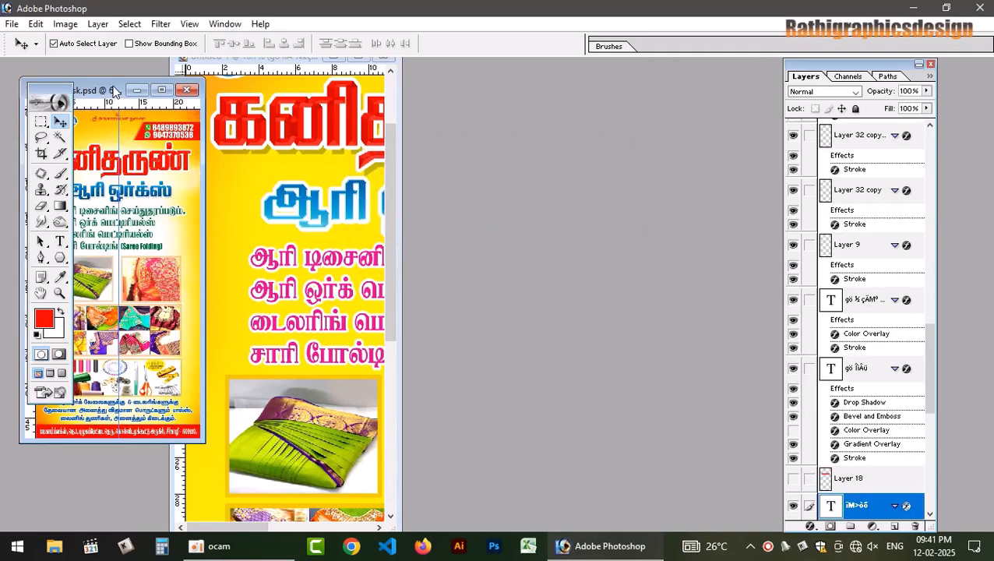
- Copy the purple scissors icon from 4 x 2 tailsk.psd into the banner, placing it in front of the first services line
left_click_drag(115, 91, 535, 105)
key("ctrl+plus")
key("ctrl+plus")
key("ctrl+plus")
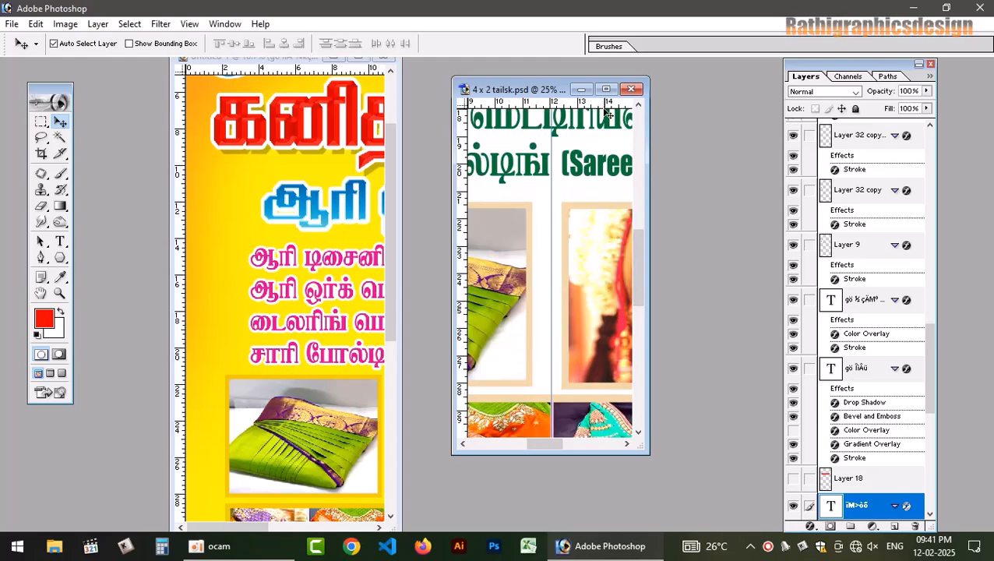
left_click(606, 90)
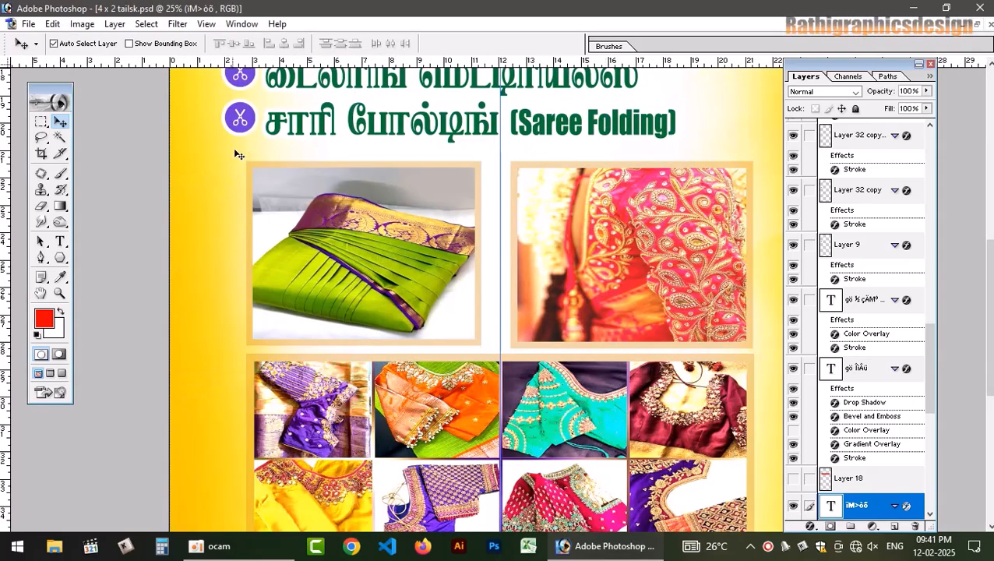
left_click(243, 122)
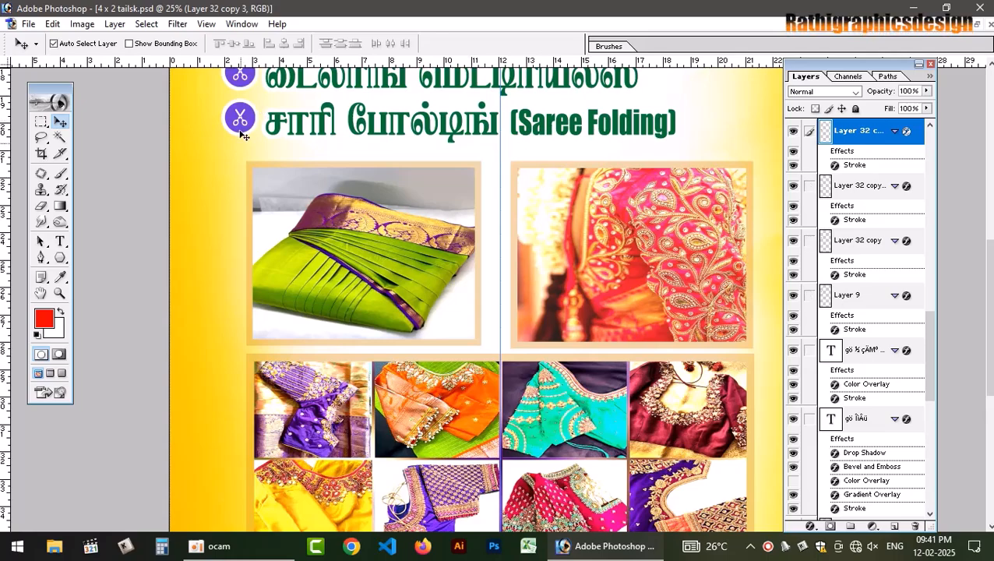
left_click_drag(242, 120, 219, 123)
left_click(243, 138)
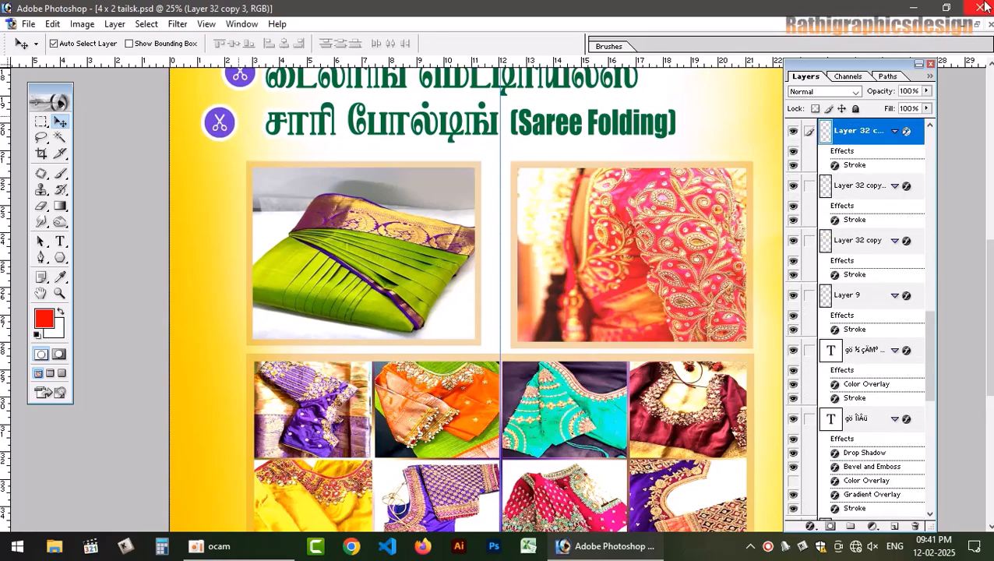
left_click(977, 24)
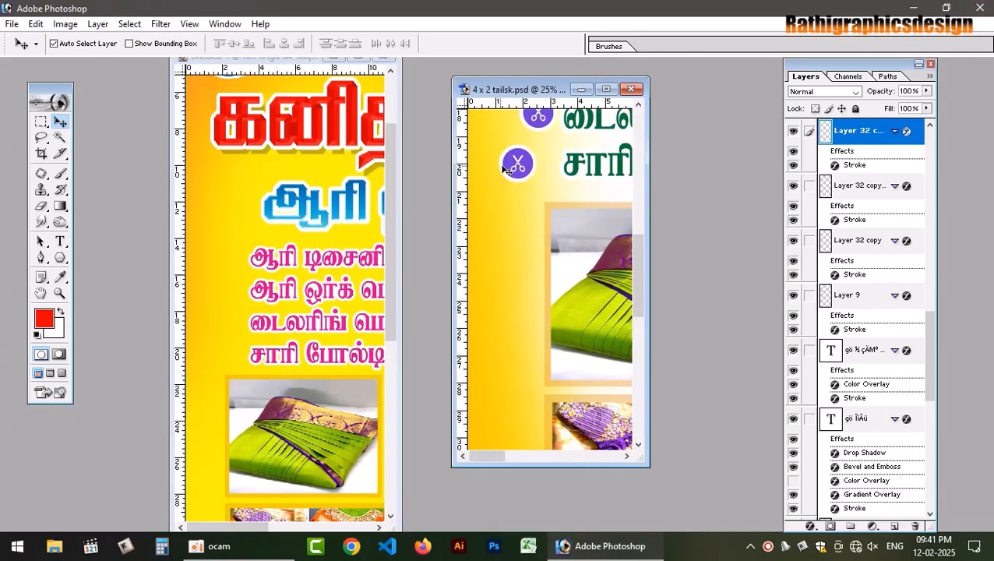
left_click_drag(507, 170, 310, 220)
left_click_drag(234, 266, 234, 265)
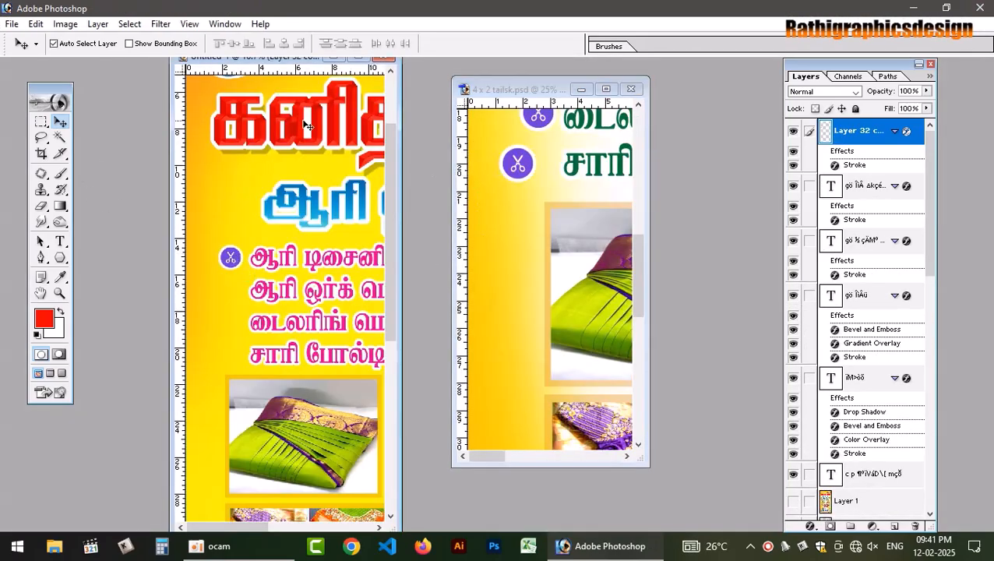
- Align the scissors icon with the first services line in the maximized banner and scale it down slightly
left_click(357, 58)
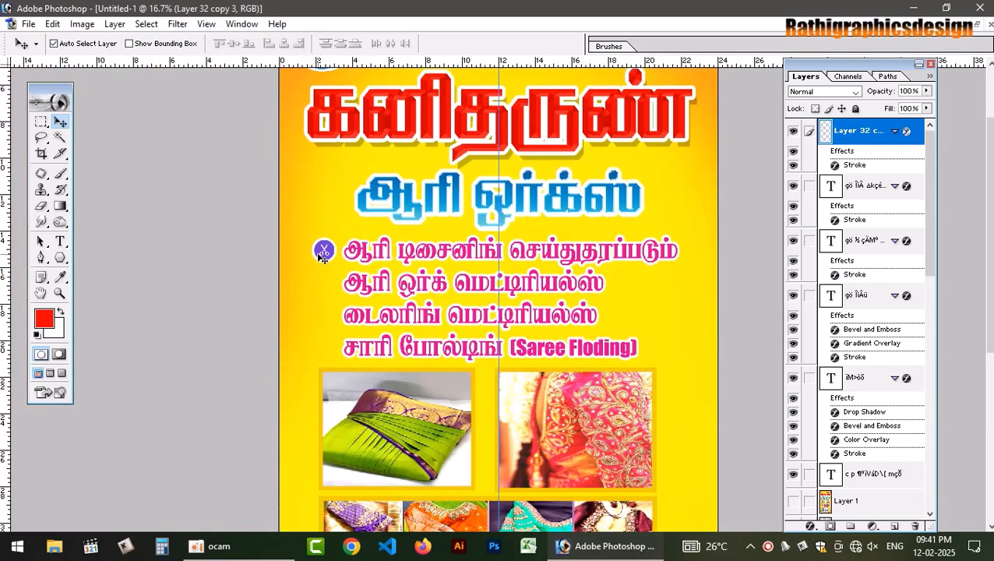
left_click_drag(324, 258, 325, 259)
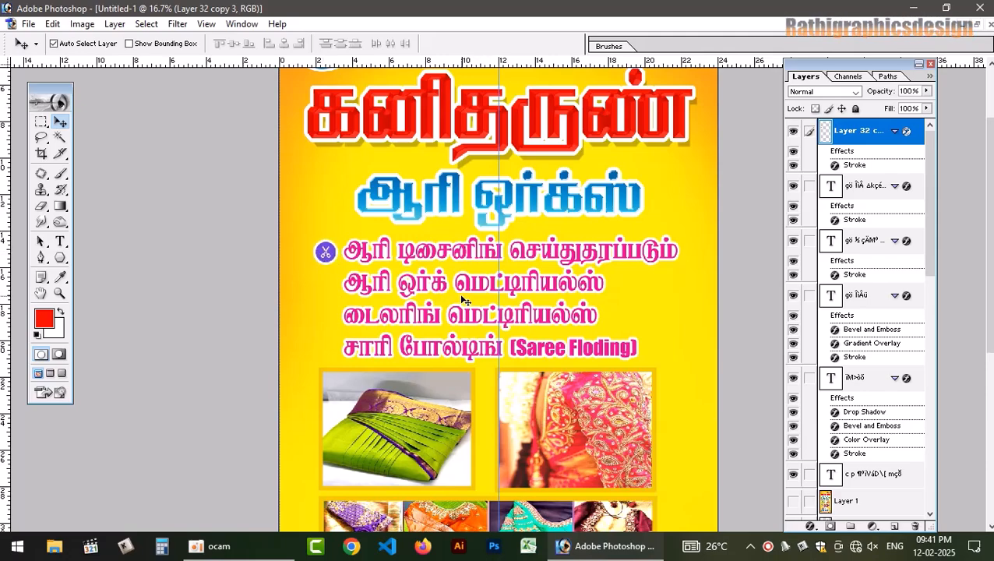
key("ctrl+t")
left_click_drag(336, 262, 337, 258)
key("Return")
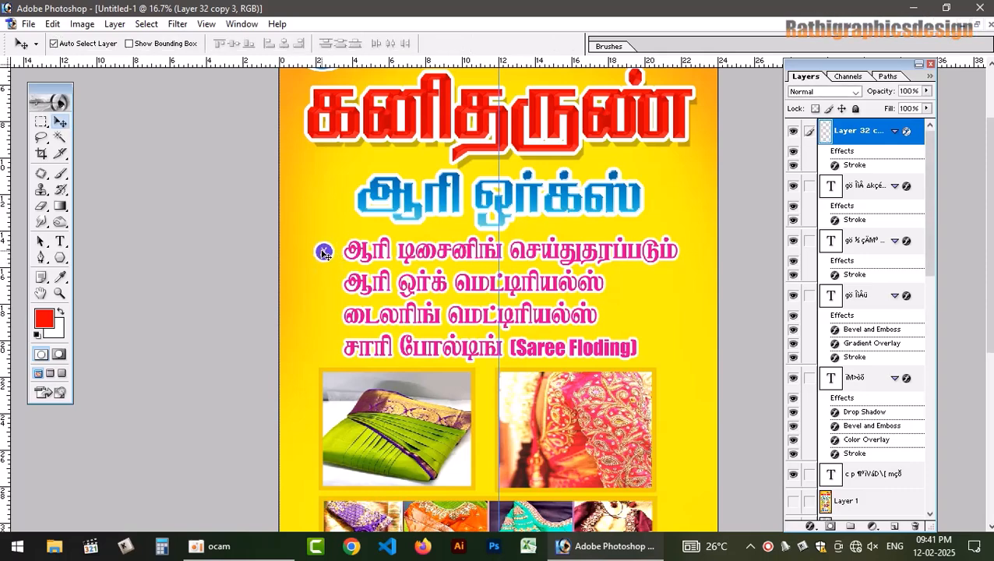
- Duplicate the scissors icon straight down as a bullet for each of the other three services lines
left_click_drag(324, 254, 325, 289)
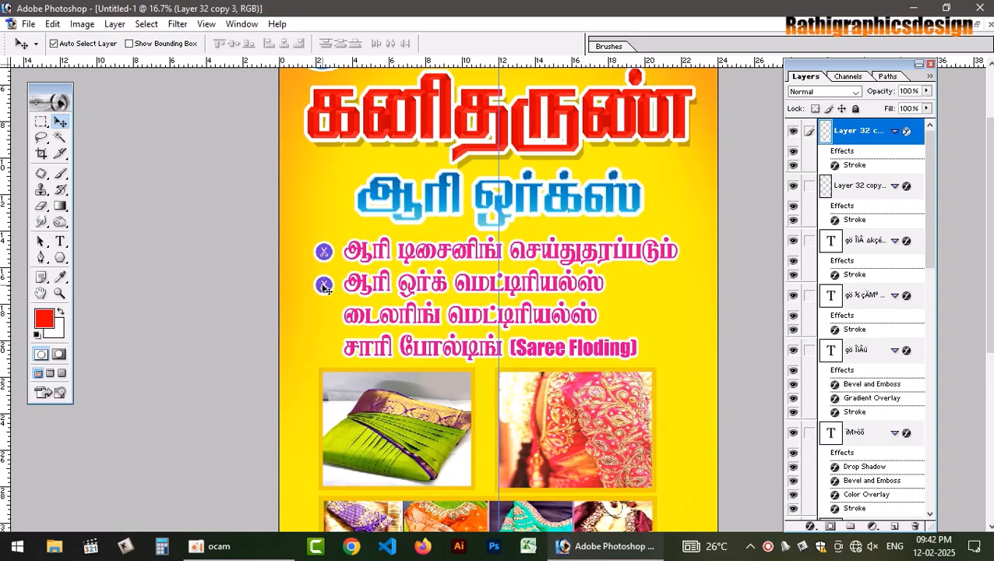
left_click_drag(325, 292, 325, 318)
key("alt+shift")
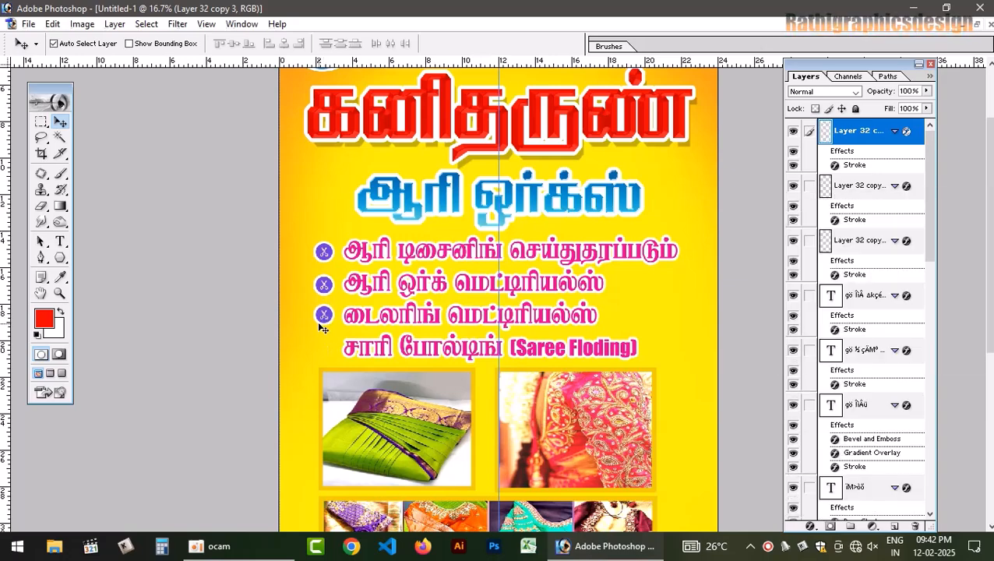
left_click_drag(324, 318, 327, 347)
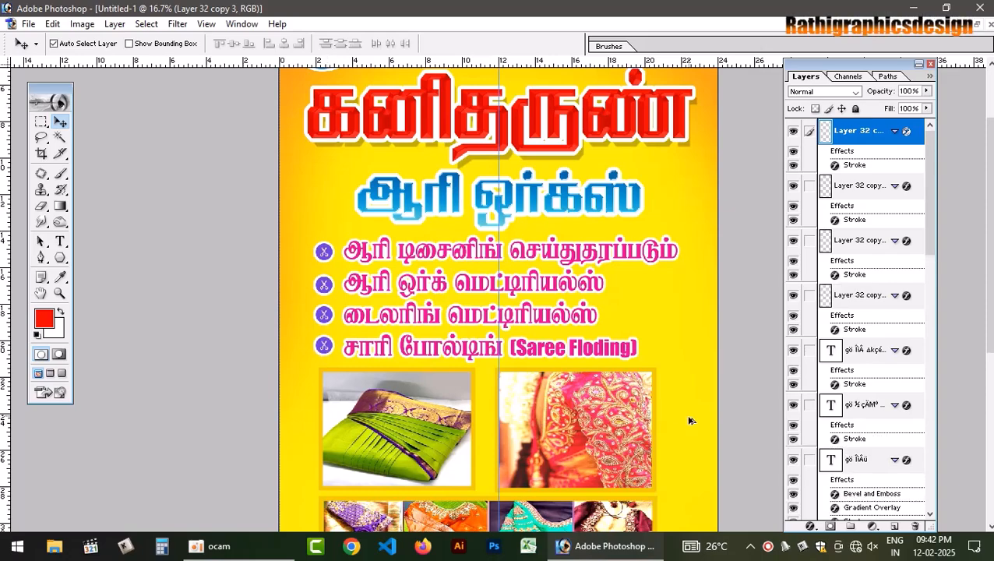
- Select the small two-line Tamil invocation text at the banner's top and fill it with red
scroll(477, 158, "up", 3)
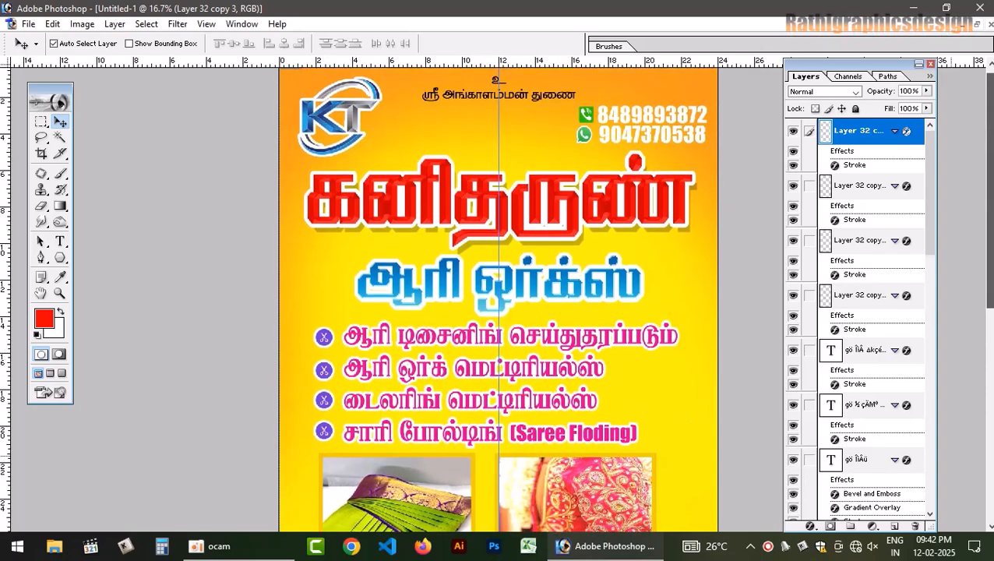
right_click(516, 102)
left_click(524, 108)
right_click(539, 102)
left_click(567, 113)
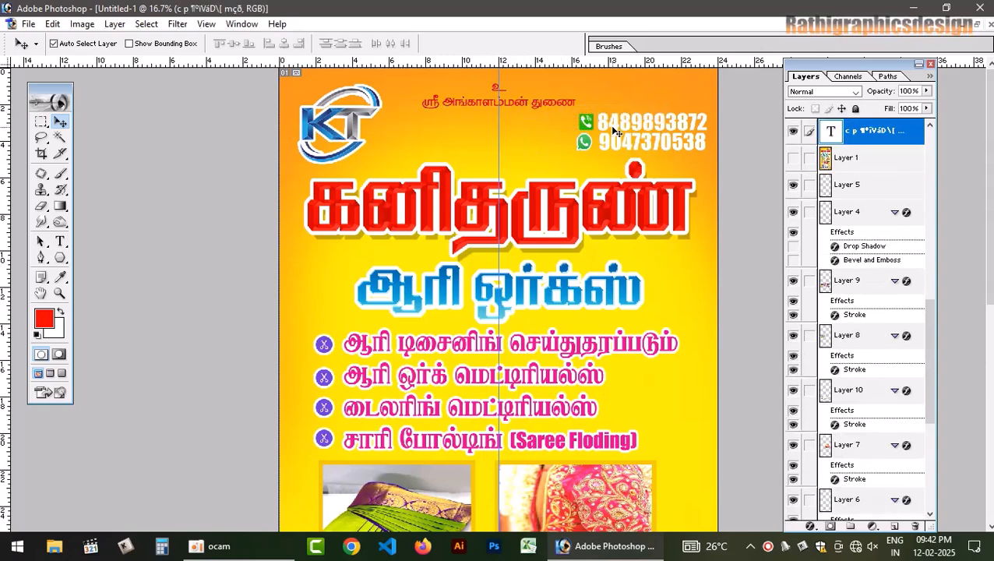
- Draw a rectangle around the contact numbers, extending to the banner's right edge, and fill it with red on a new layer
left_click(41, 123)
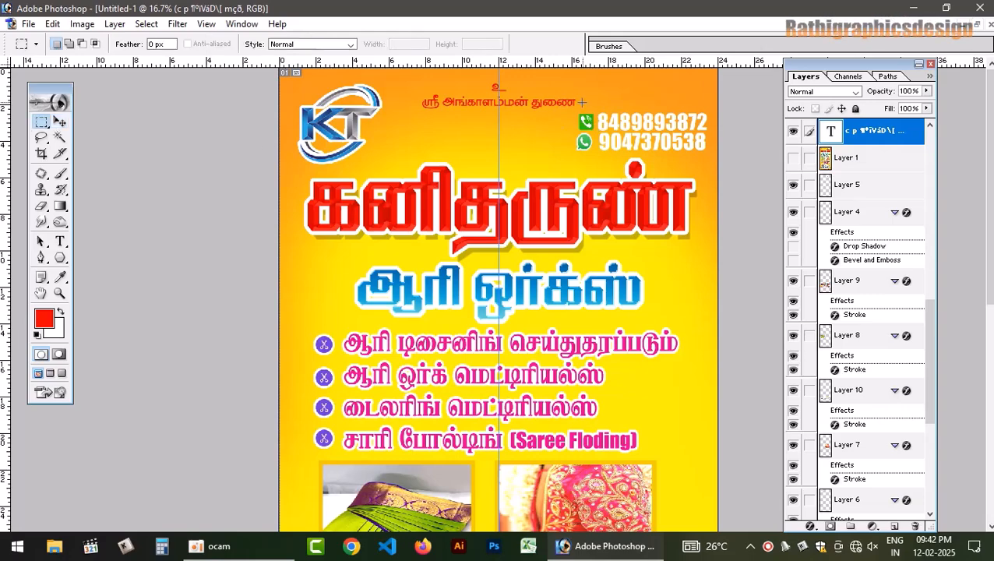
left_click_drag(728, 166, 736, 156)
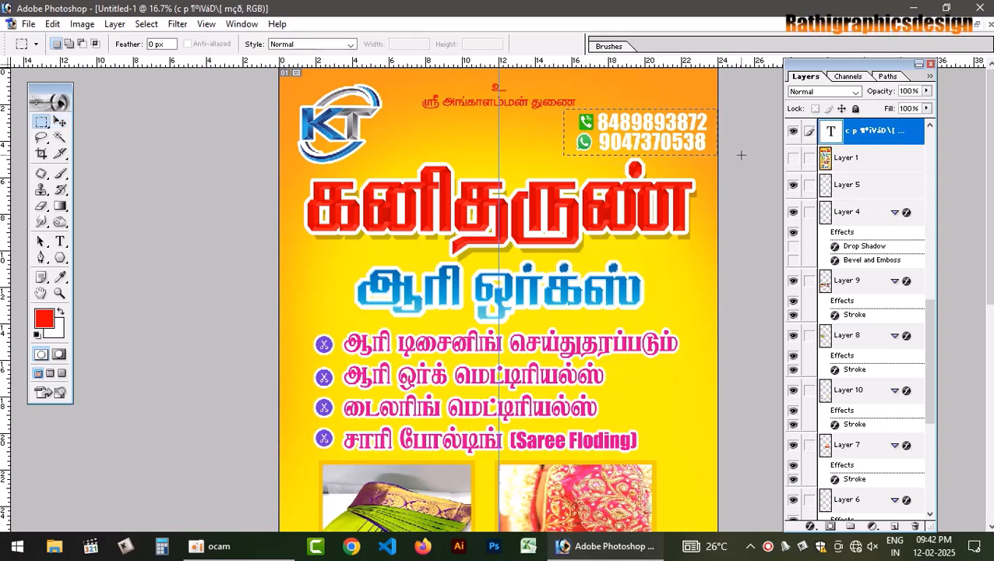
key("ctrl+shift+n")
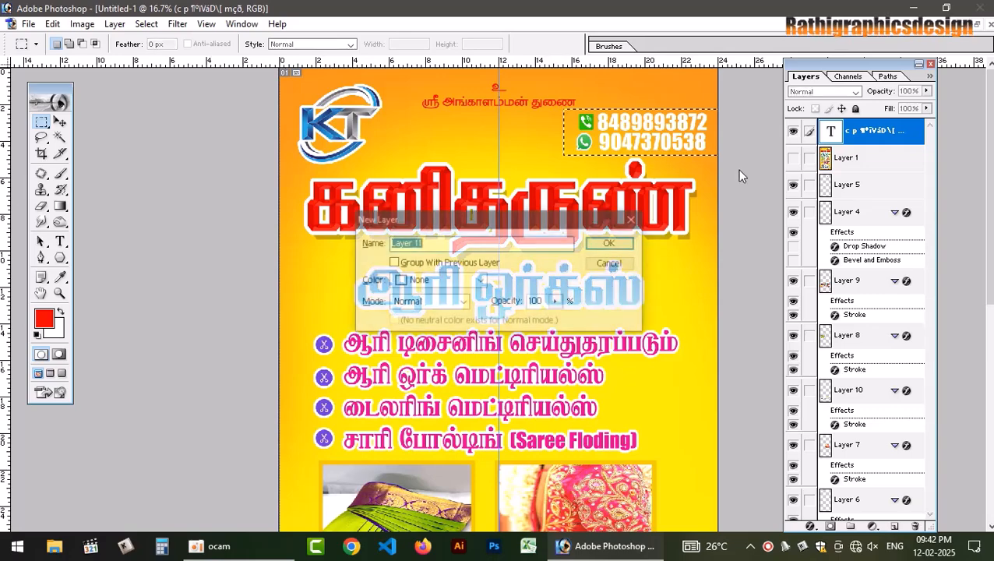
key("Return")
key("alt+BackSpace")
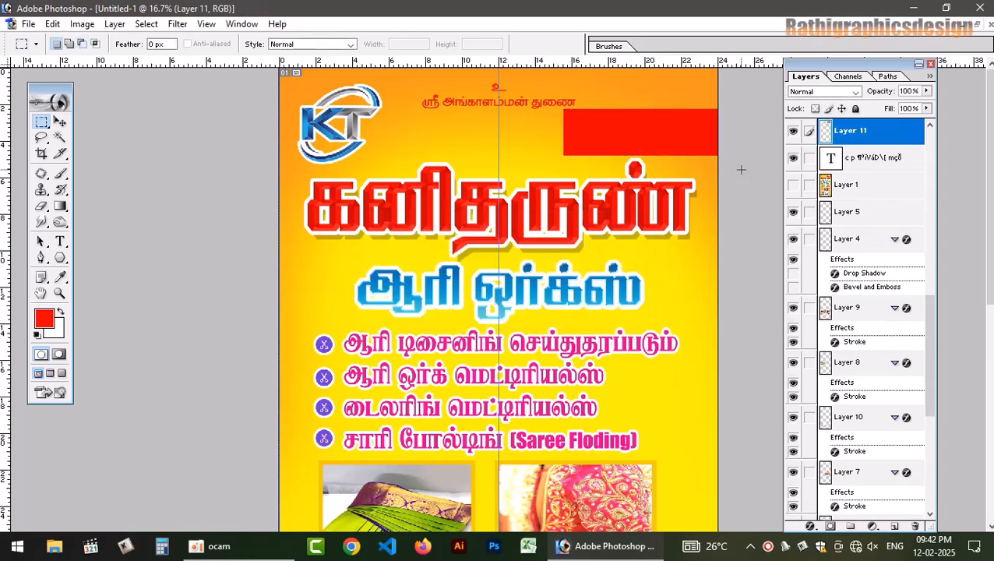
key("ctrl+d")
- Reorder the red rectangle's layer directly beneath both contact-number text layers, above the background layers
key("v")
key("ctrl+shift+bracketleft")
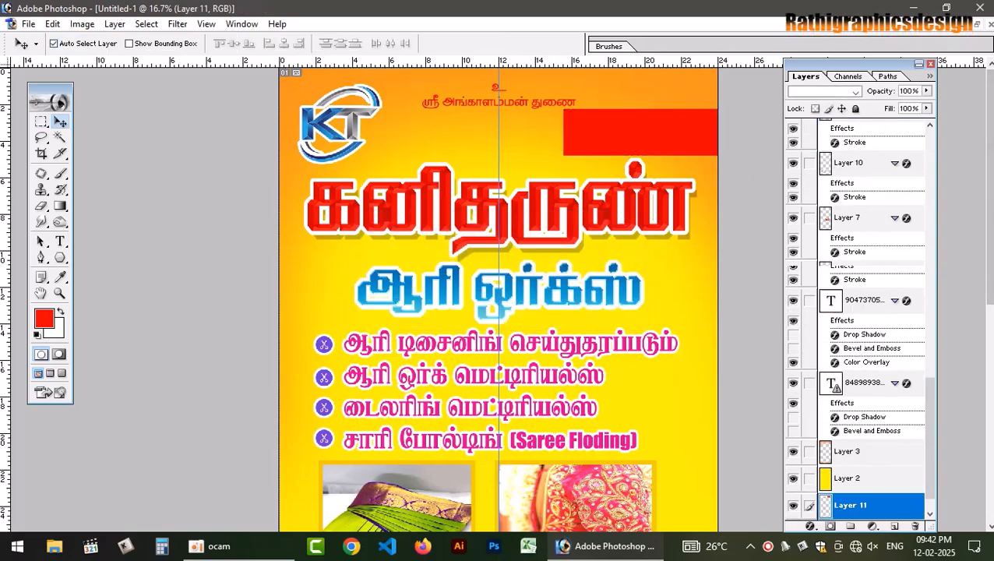
key("ctrl+bracketright")
key("ctrl+bracketright")
key("ctrl+bracketright")
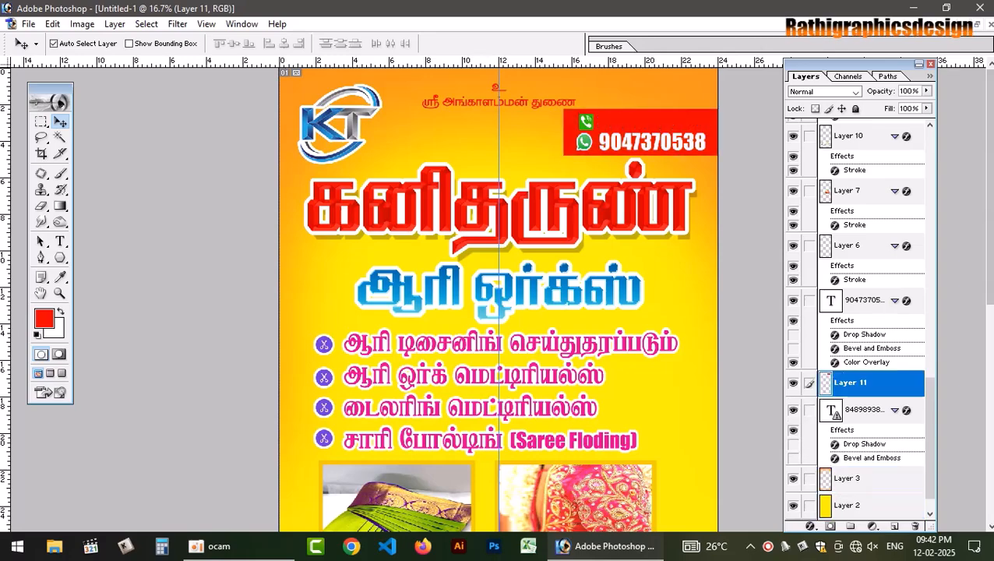
key("ctrl+bracketleft")
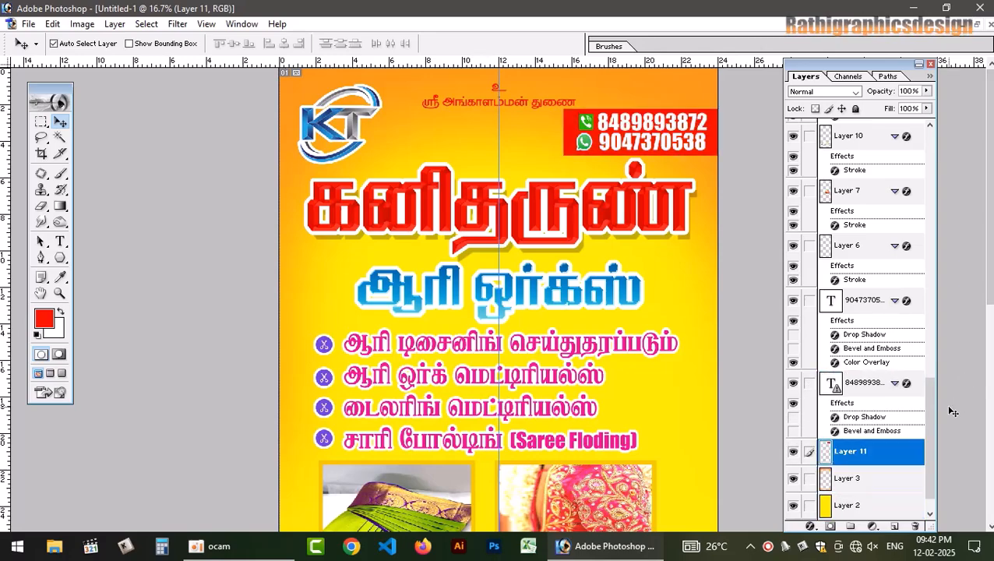
- Distort the red contact panel by pulling its upper-left corner inward to give it a slanted left edge
key("ctrl+t")
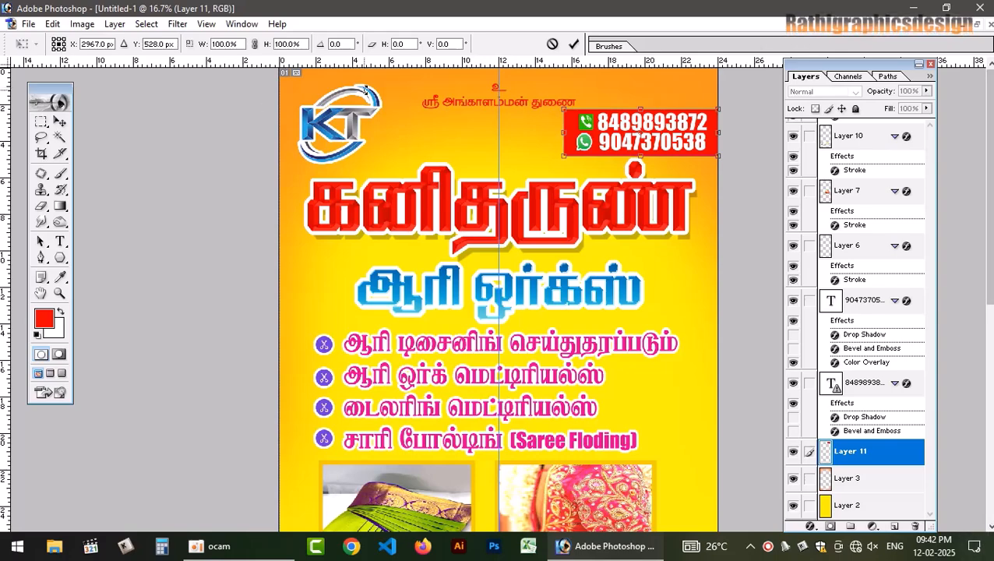
right_click(564, 109)
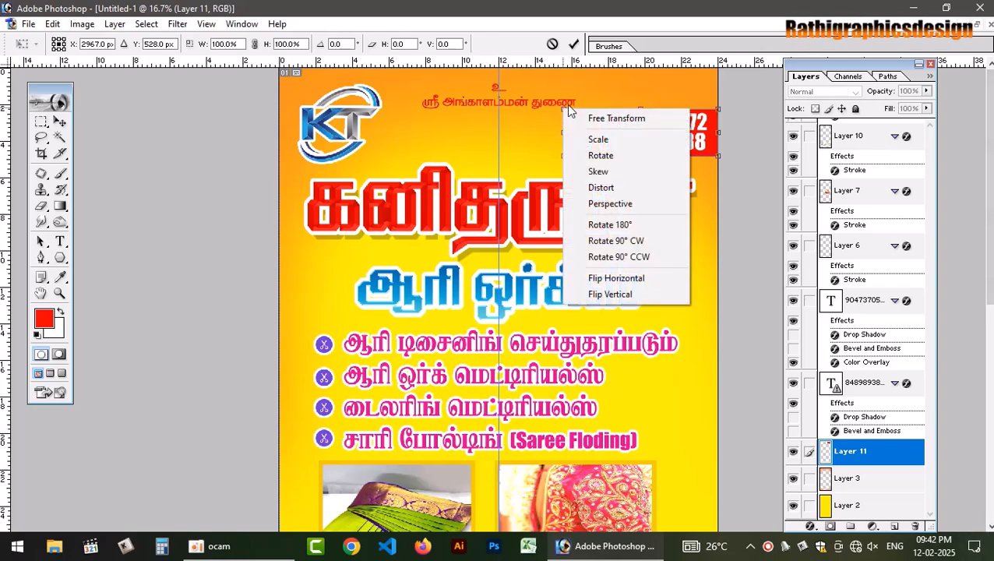
left_click(607, 189)
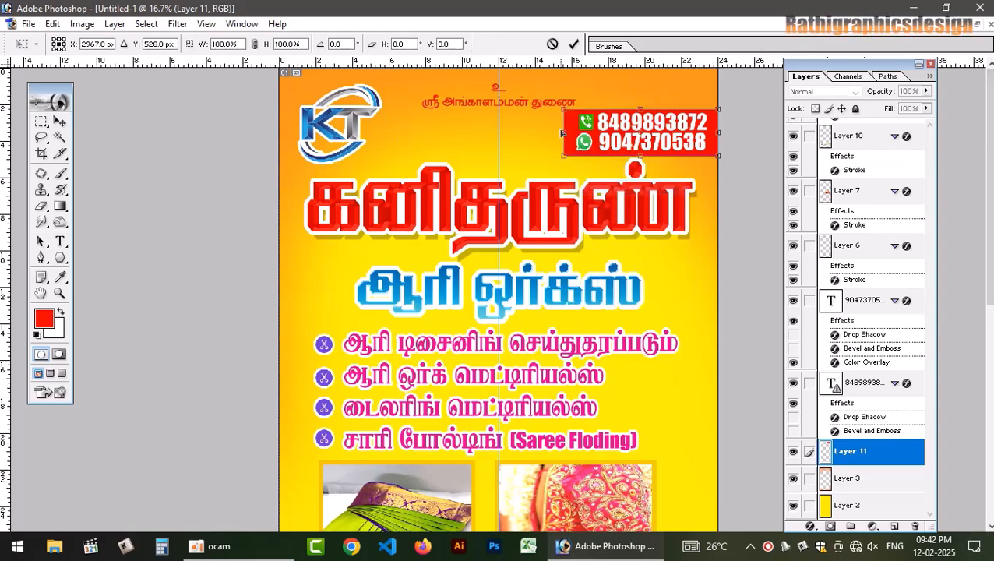
left_click_drag(579, 111, 583, 111)
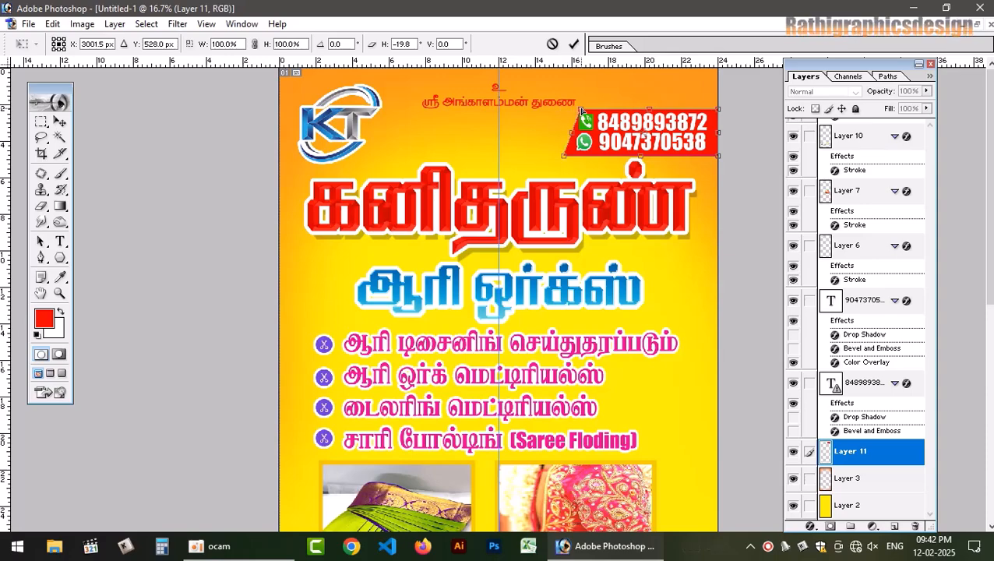
key("Return")
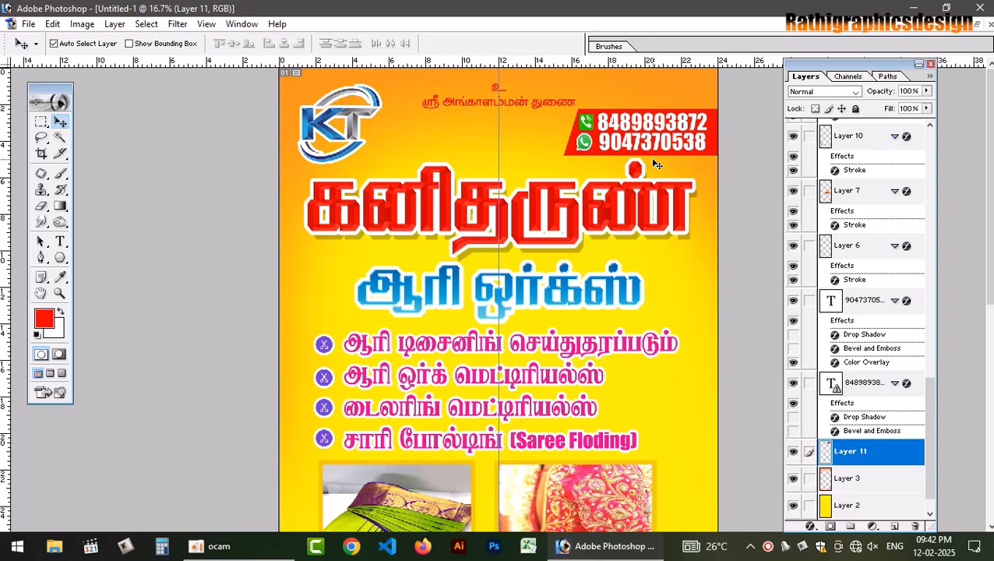
- Duplicate the red contact panel, set the copy to 50% opacity, and nudge it slightly left as an edge accent
key("ctrl+j")
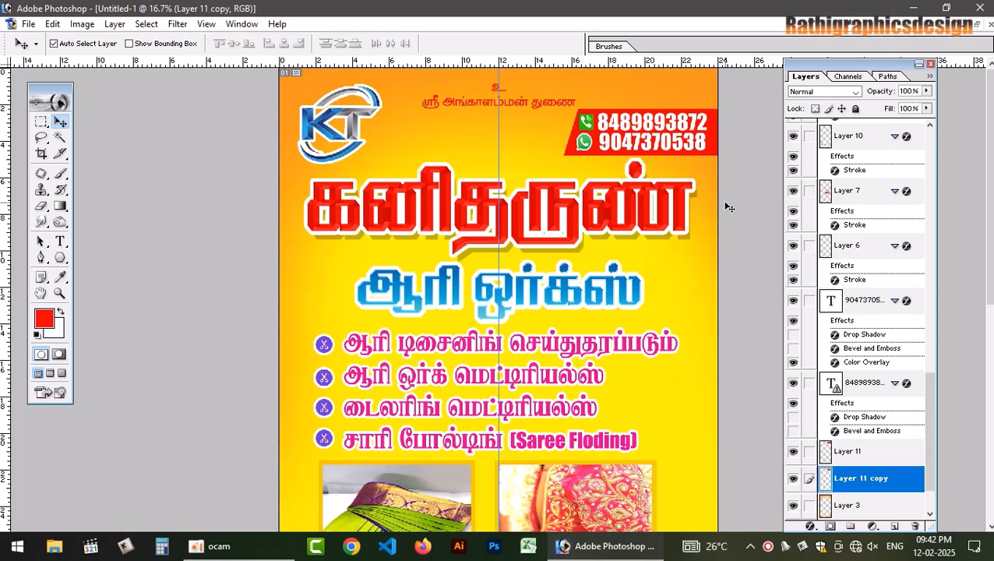
key("Left")
key("Left")
key("Left")
key("Left")
key("Left")
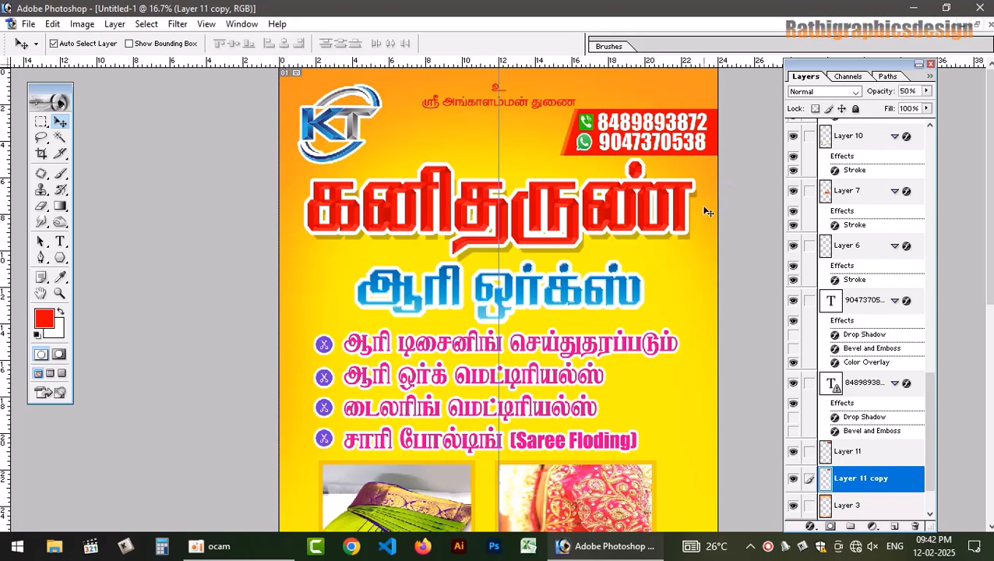
left_click(571, 216)
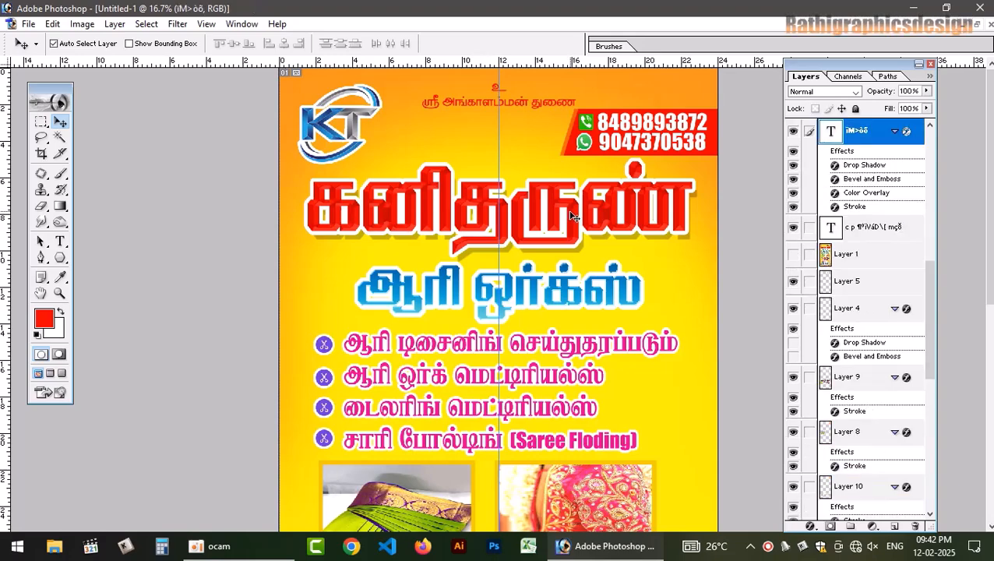
left_click(533, 299)
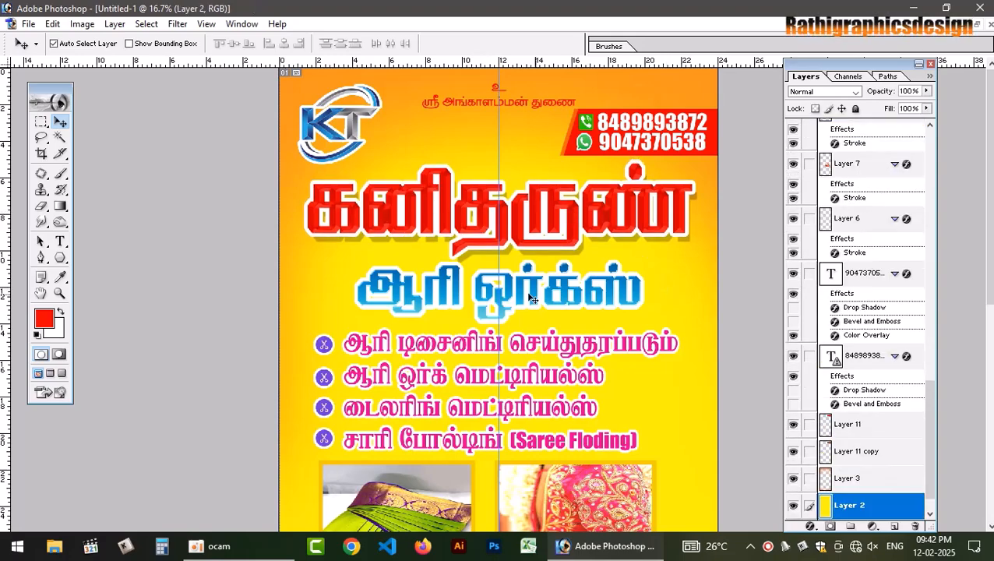
left_click(532, 271)
left_click(706, 285)
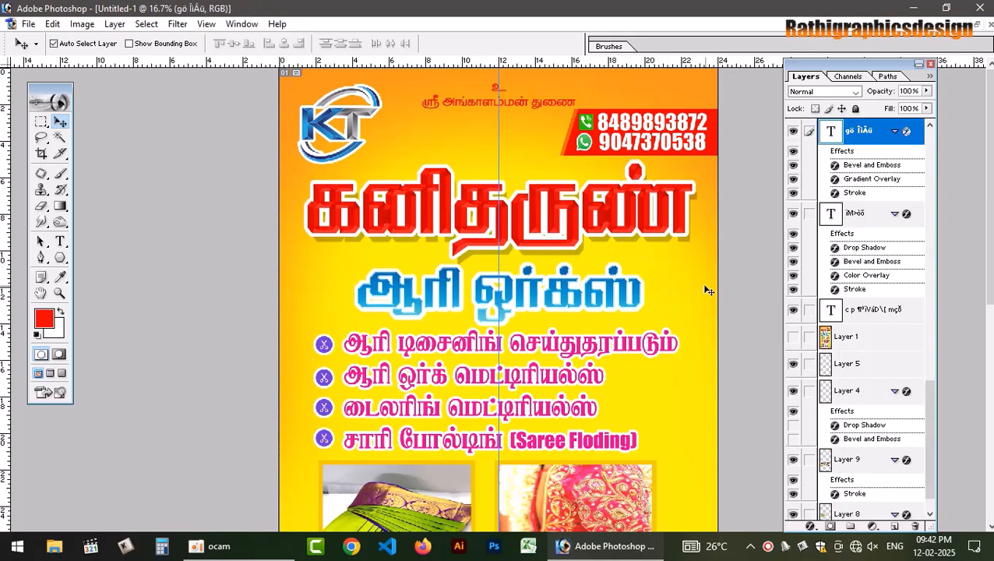
- Paint a soft white glow behind the services text and photos with a 2500 px brush, on a new layer above the yellow background
key("ctrl+0")
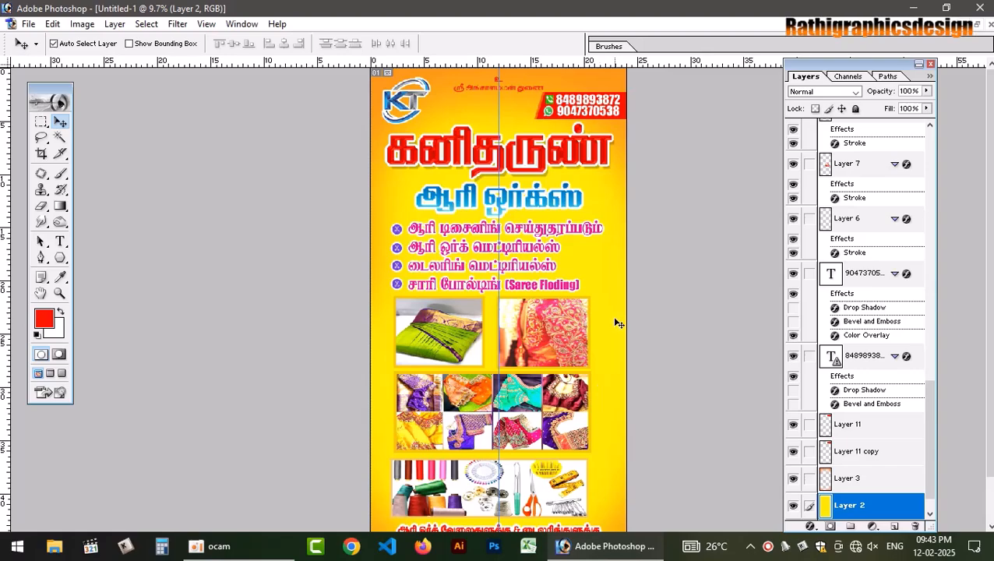
key("ctrl+shift+n")
key("Return")
key("d")
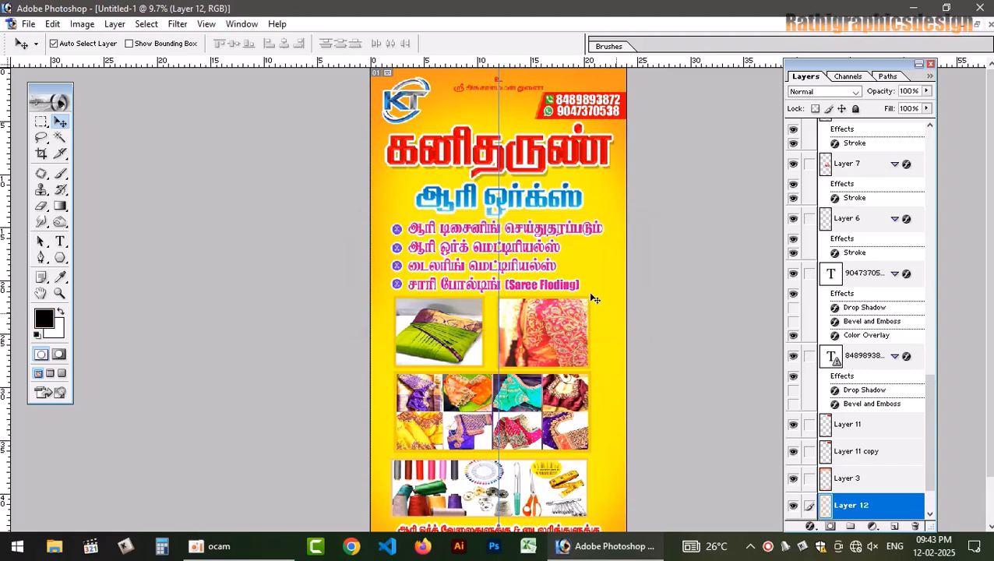
key("b")
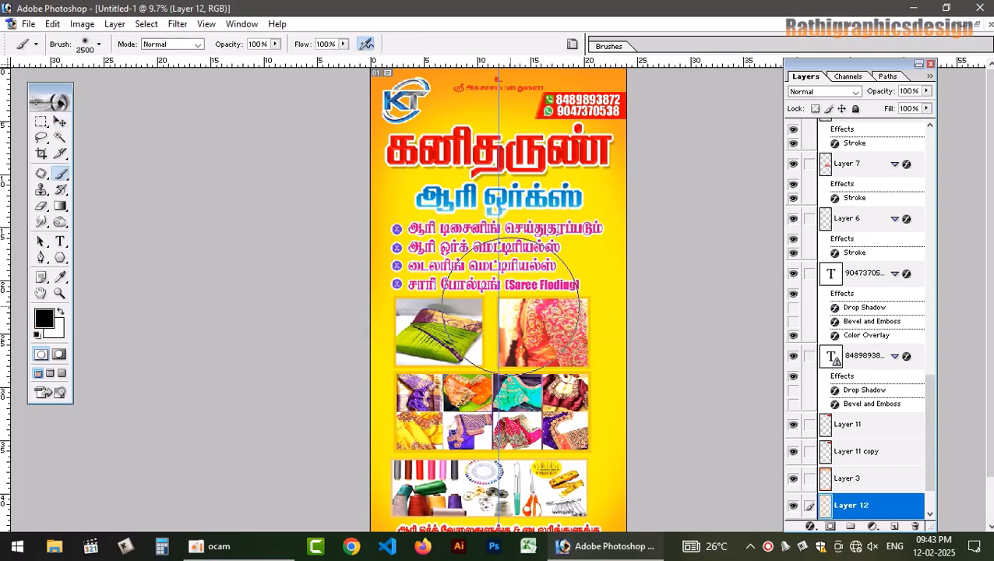
key("x")
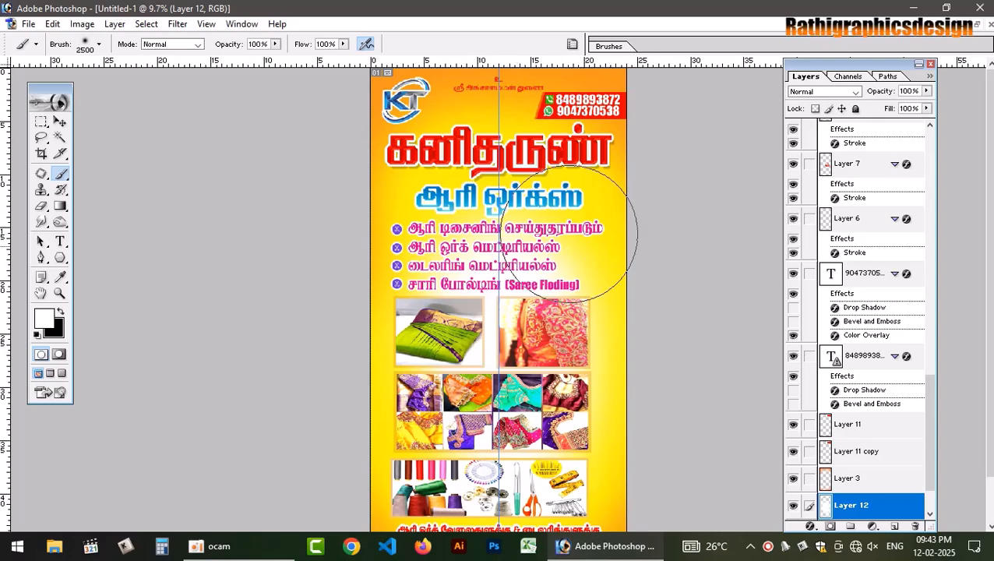
- Stretch the white glow layer upward to 116.1% of its height
left_click(60, 122)
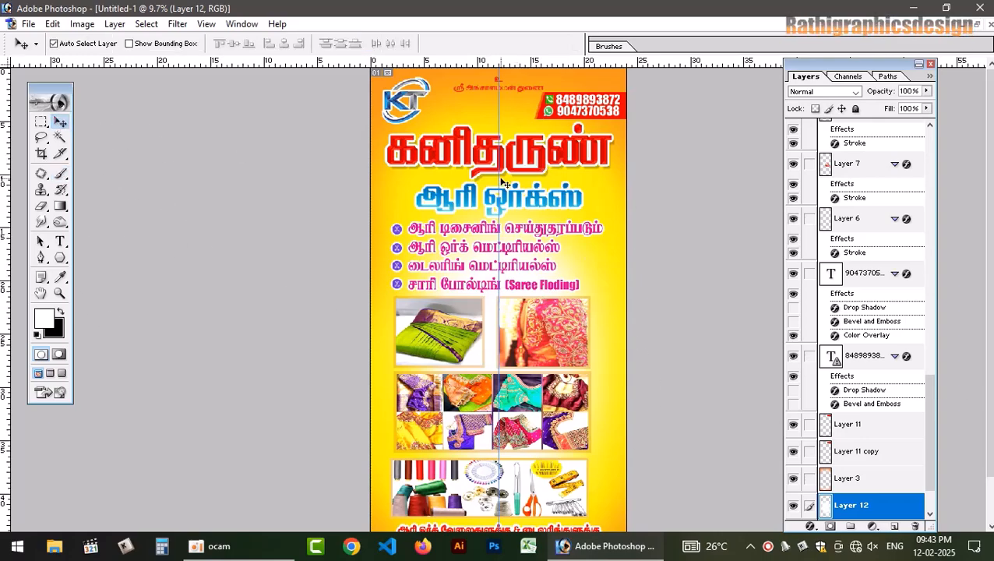
key("ctrl+t")
left_click_drag(522, 136, 523, 62)
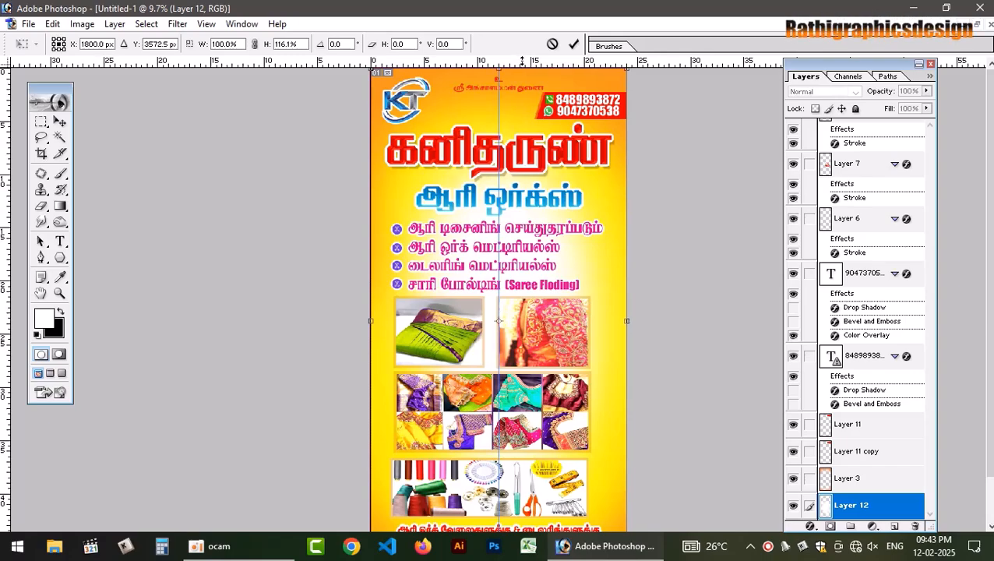
key("Return")
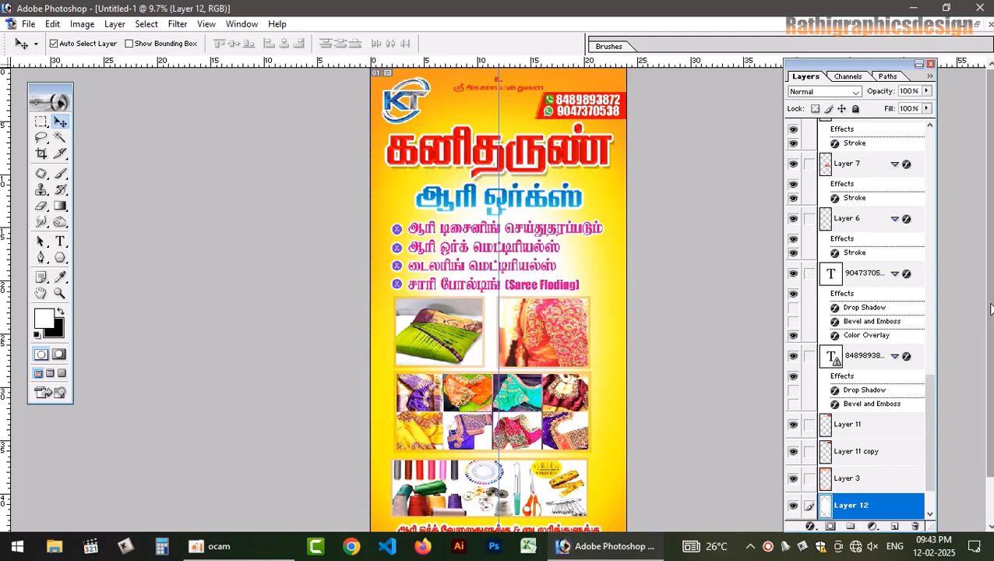
scroll(992, 309, "down", 2)
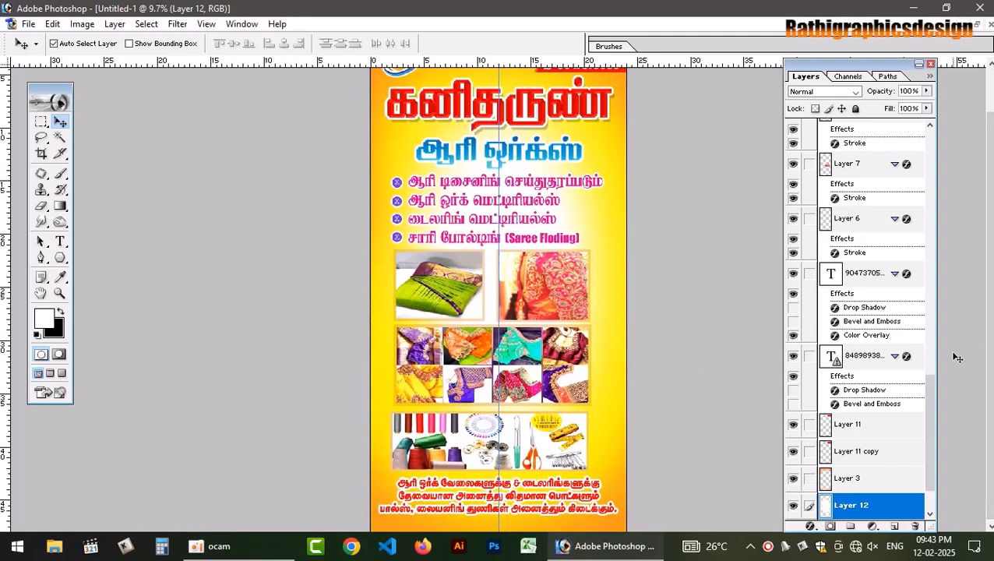
scroll(525, 198, "up", 2)
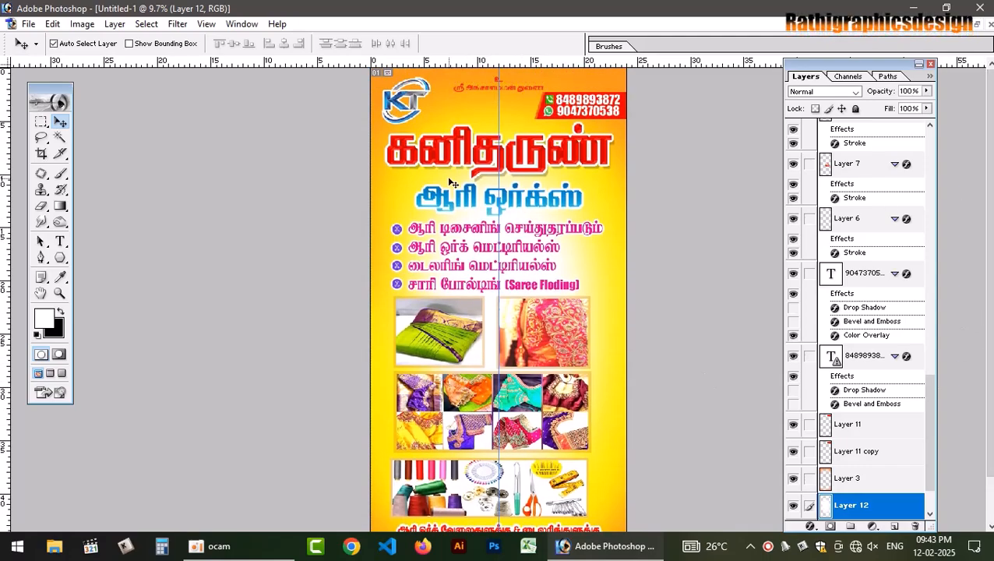
key("ctrl+h")
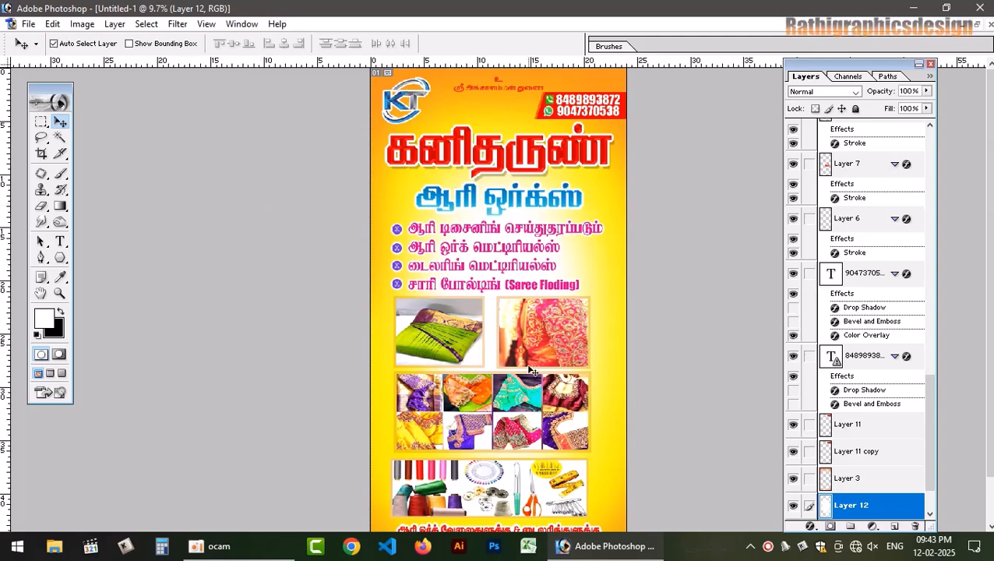
key("ctrl+h")
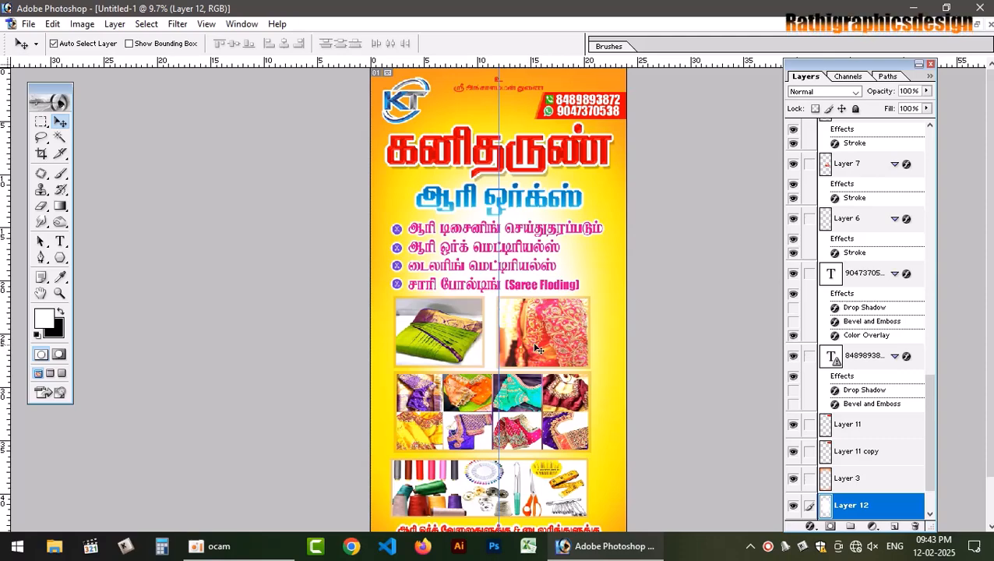
- Select the linked saree and blouse photo layers and shift them right until they are centered on the vertical guide
left_click(545, 347)
right_click(550, 348)
left_click(570, 352)
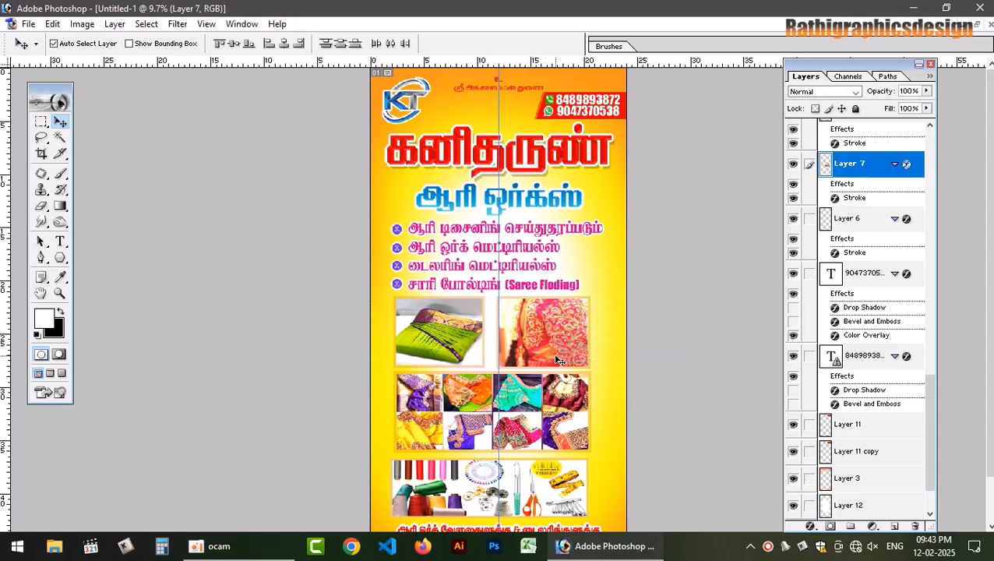
key("ctrl+t")
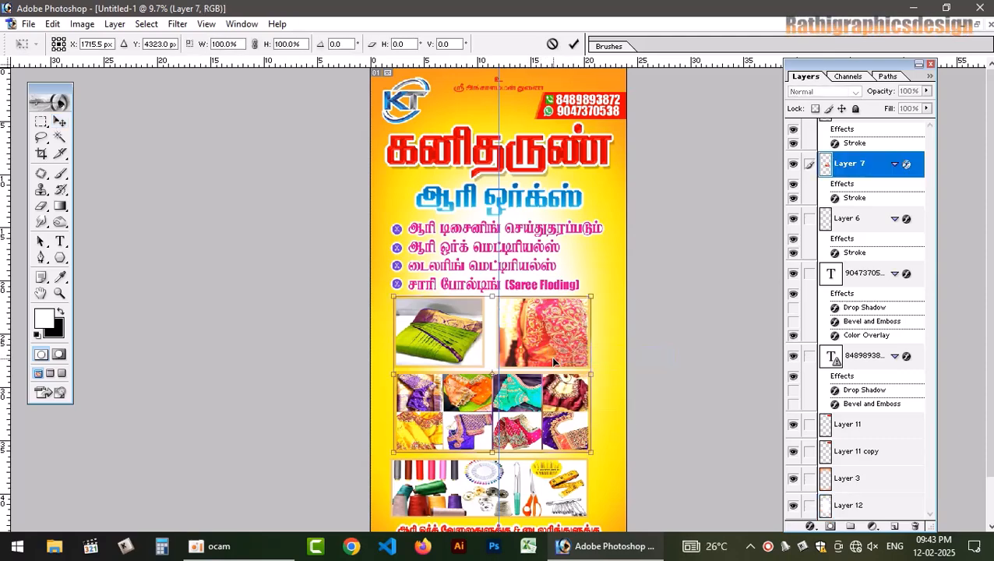
key("Right")
key("Right")
key("Right")
key("Right")
key("Right")
key("Right")
key("Right")
key("Right")
key("Right")
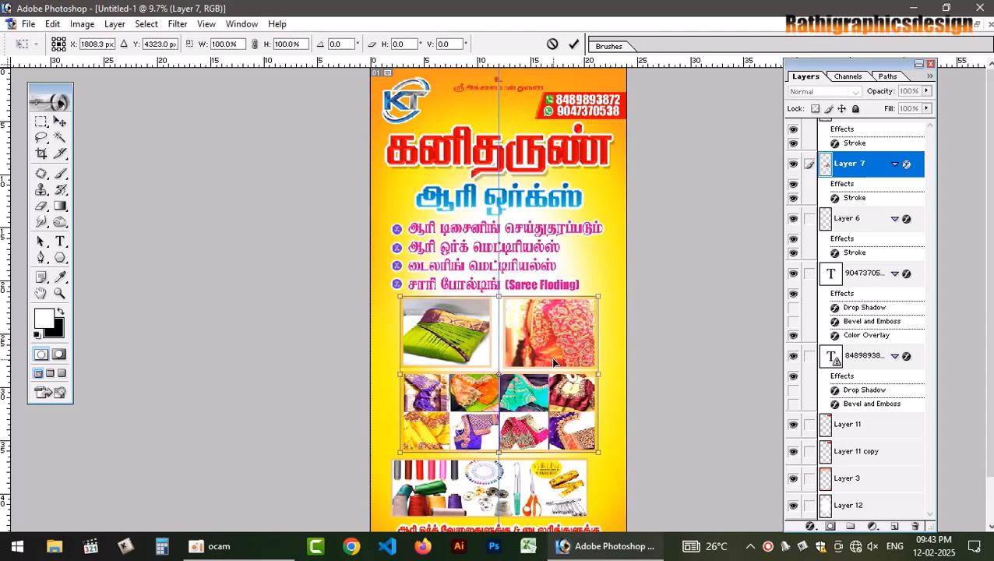
key("Return")
- Shift the sewing-supplies photo right until it is centered on the vertical guide under the other photos, and hide the guide
key("ctrl+j")
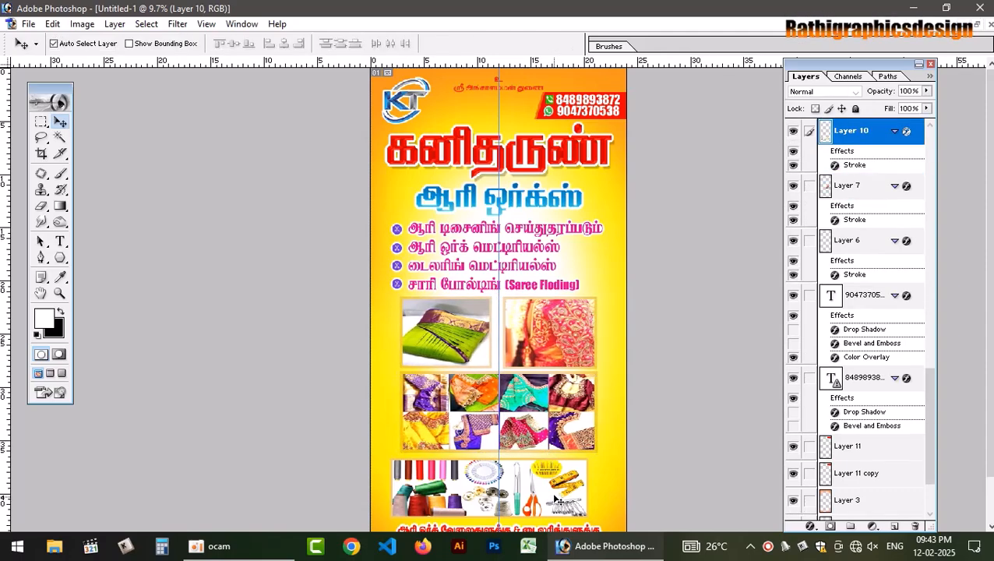
key("ctrl+t")
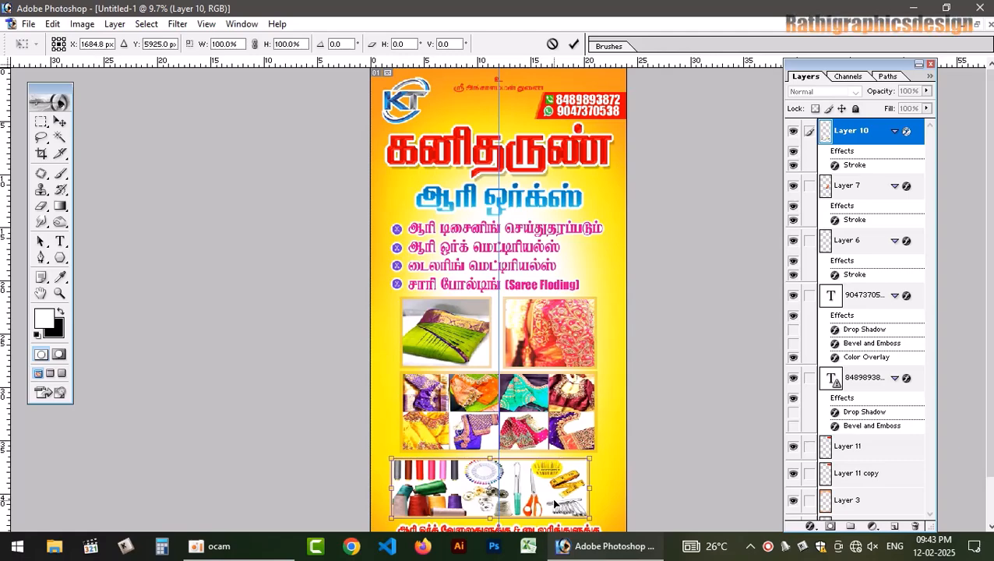
key("Right")
key("Right")
key("Right")
key("Right")
key("Right")
key("Right")
key("Right")
key("Right")
key("Right")
key("Right")
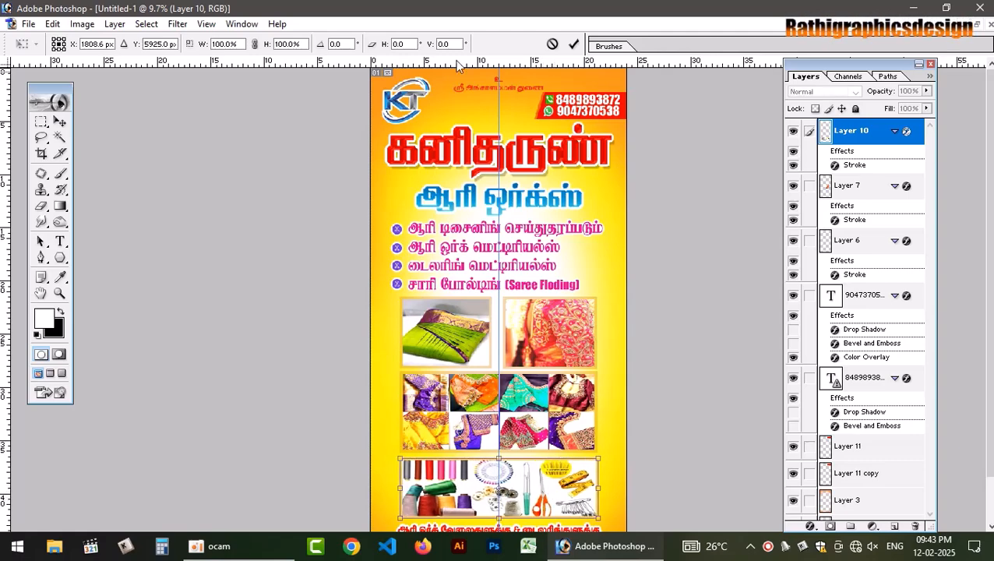
left_click(574, 45)
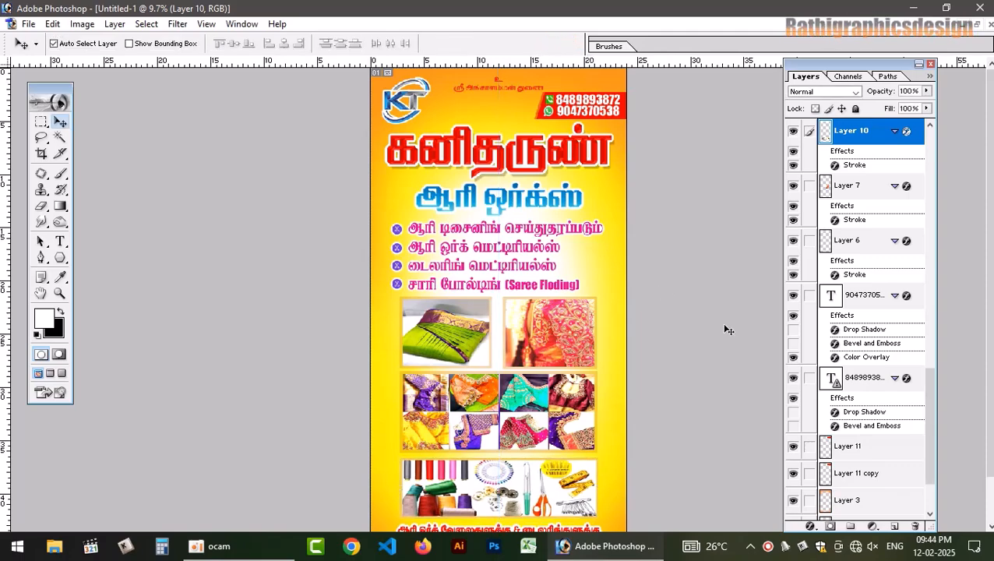
scroll(929, 416, "down", 3)
left_click(861, 479)
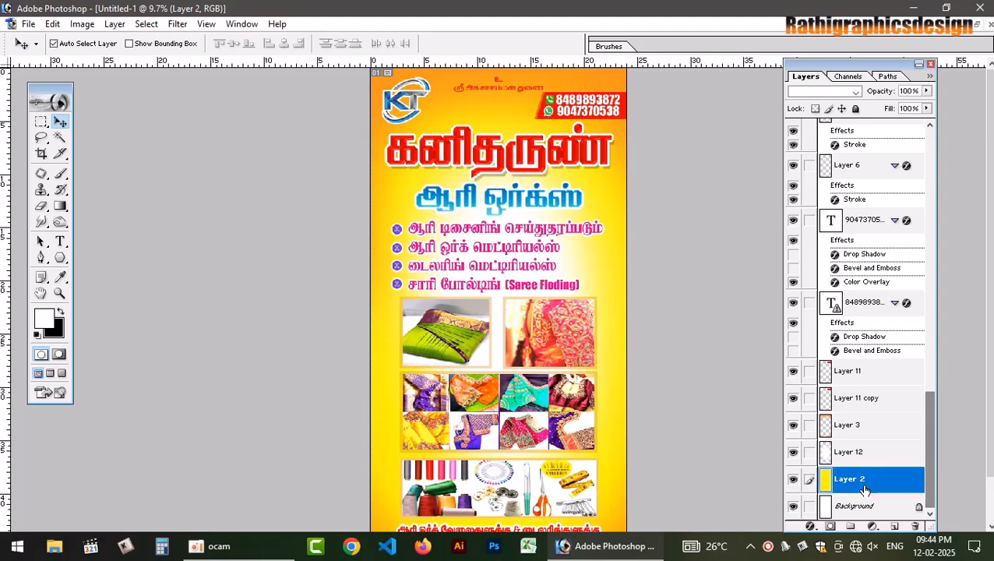
left_click(178, 23)
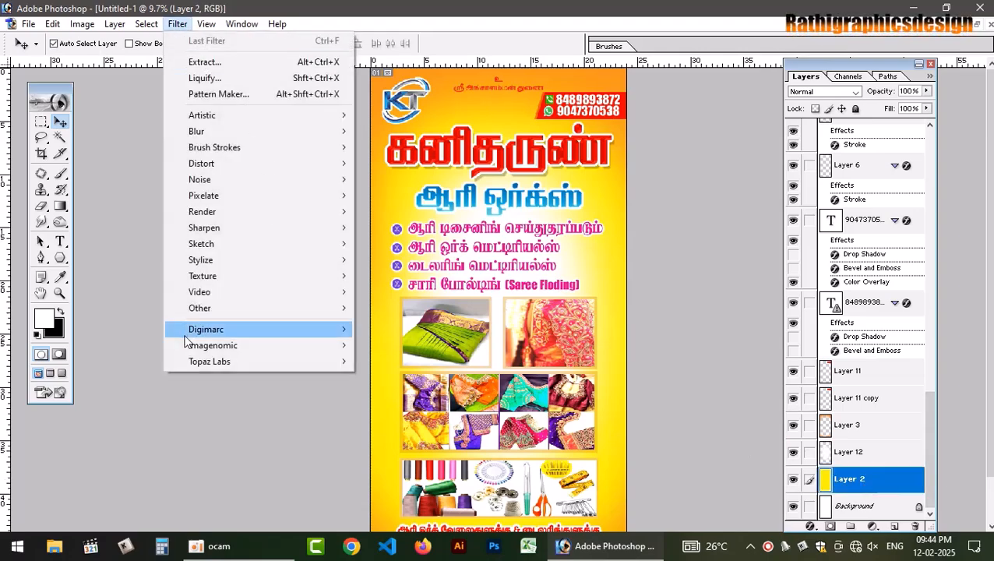
left_click(204, 478)
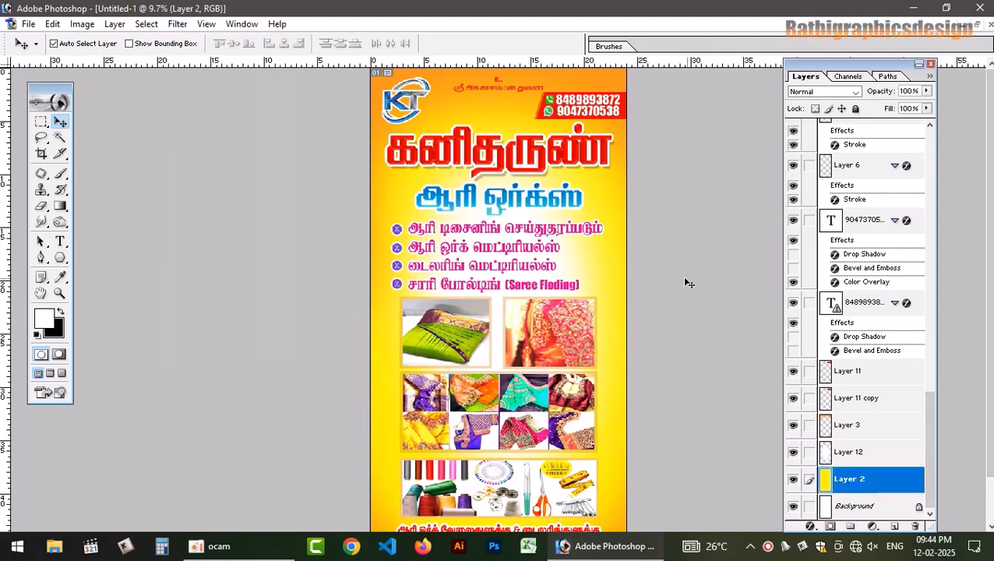
- Restore the maximized banner document to a floating window
left_click(983, 25)
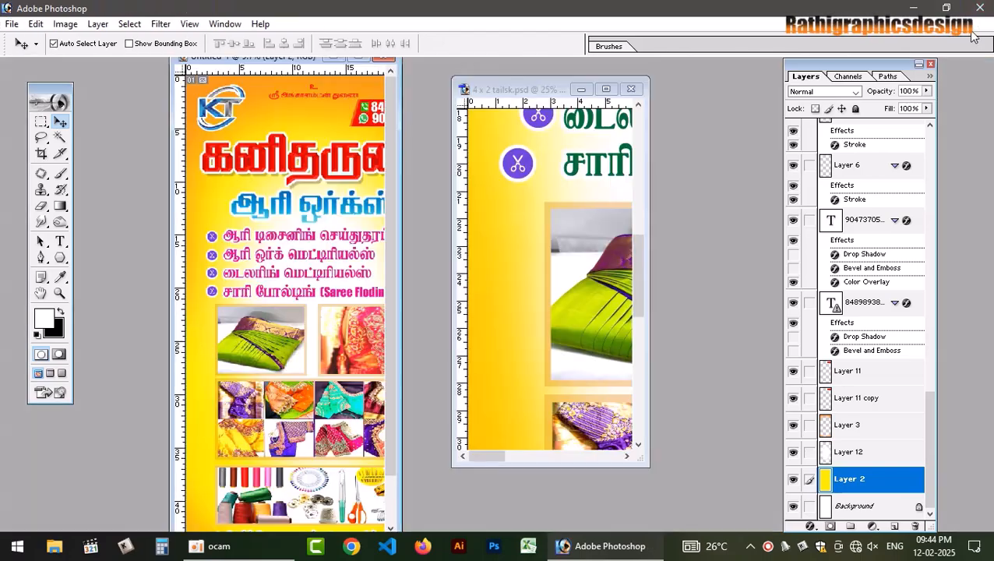
- Examine the background layers of the reference banner 4 x 2 tailsk.psd with the whole design in view
left_click(544, 218)
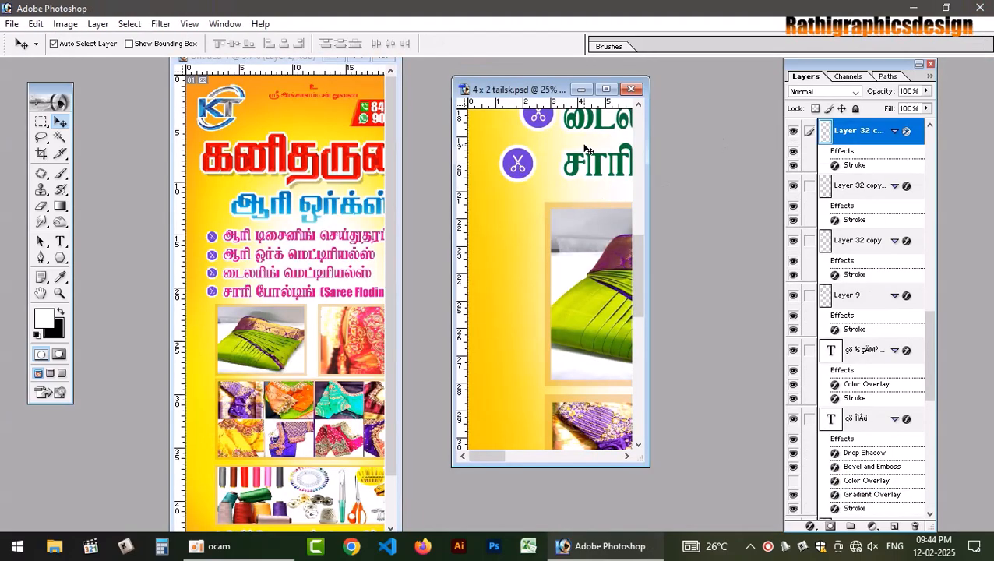
key("ctrl+0")
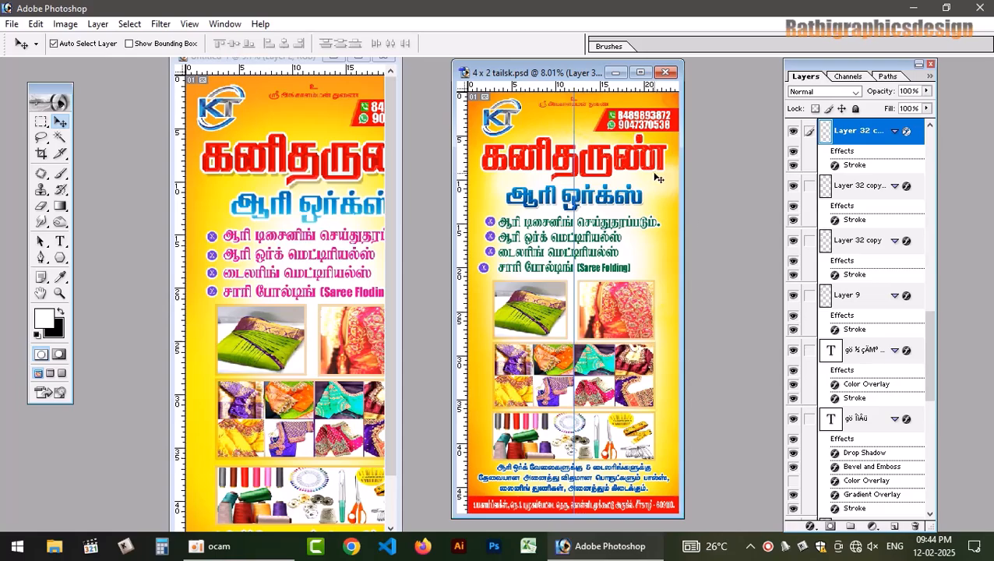
left_click_drag(927, 337, 925, 458)
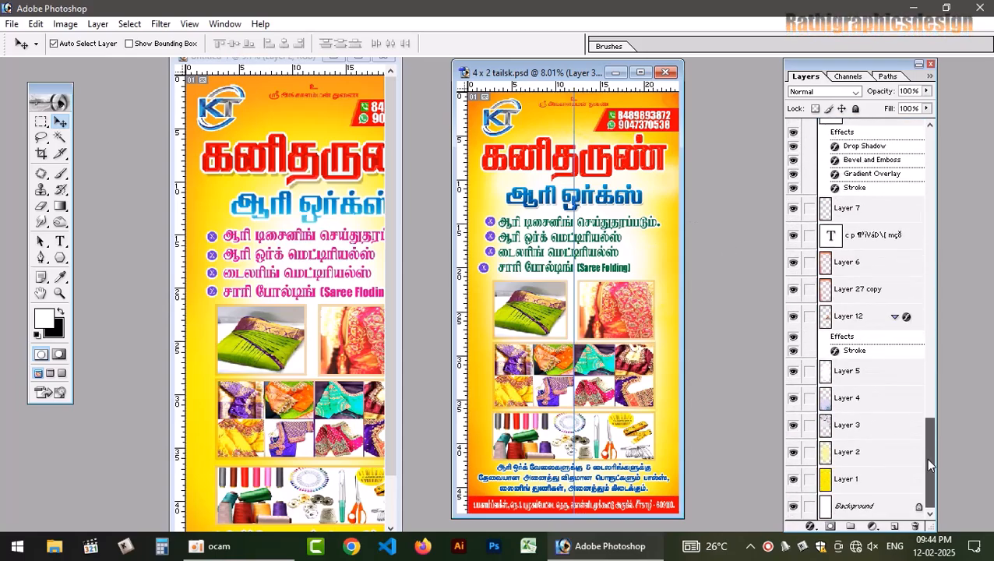
left_click(866, 405)
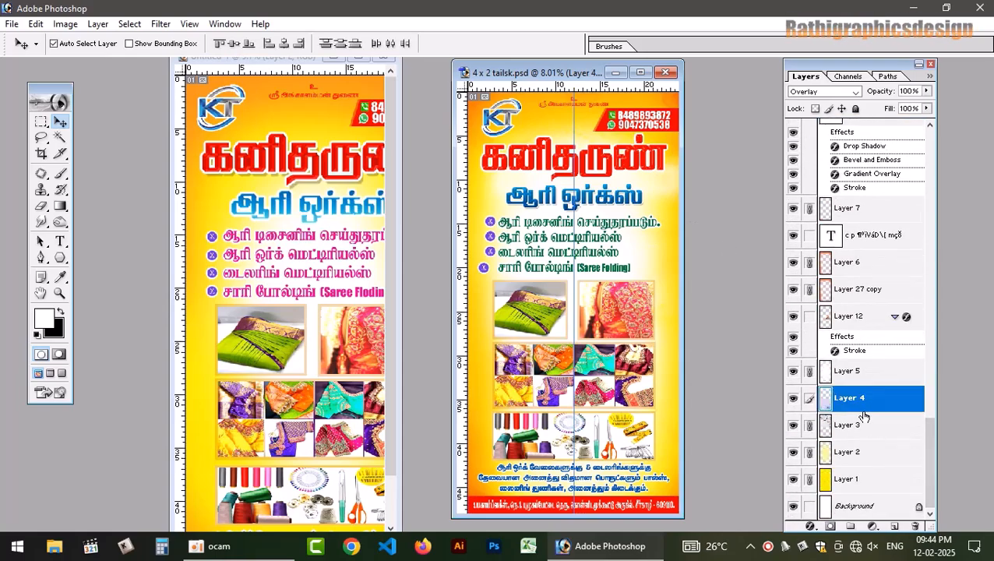
left_click(794, 398)
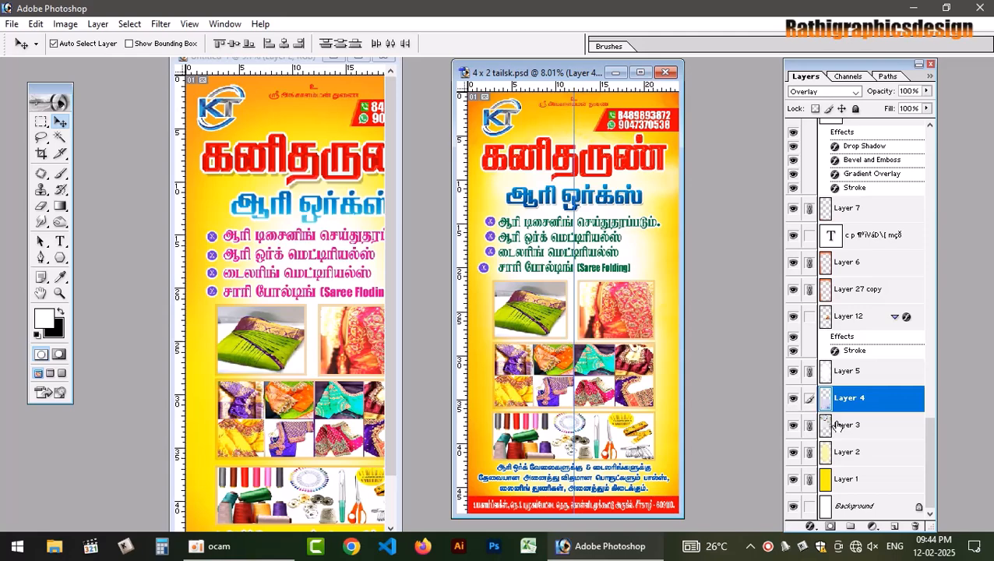
left_click(838, 425)
left_click(836, 401)
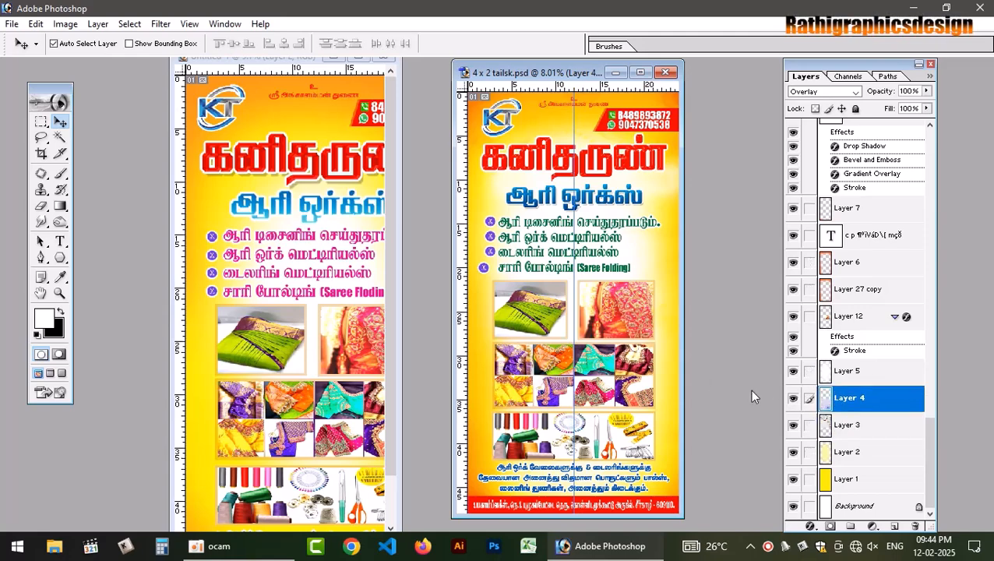
- Try to narrow the Layer 4 overlay in 4 x 2 tailsk.psd to 77.2% width and move it across to the new banner
key("ctrl+t")
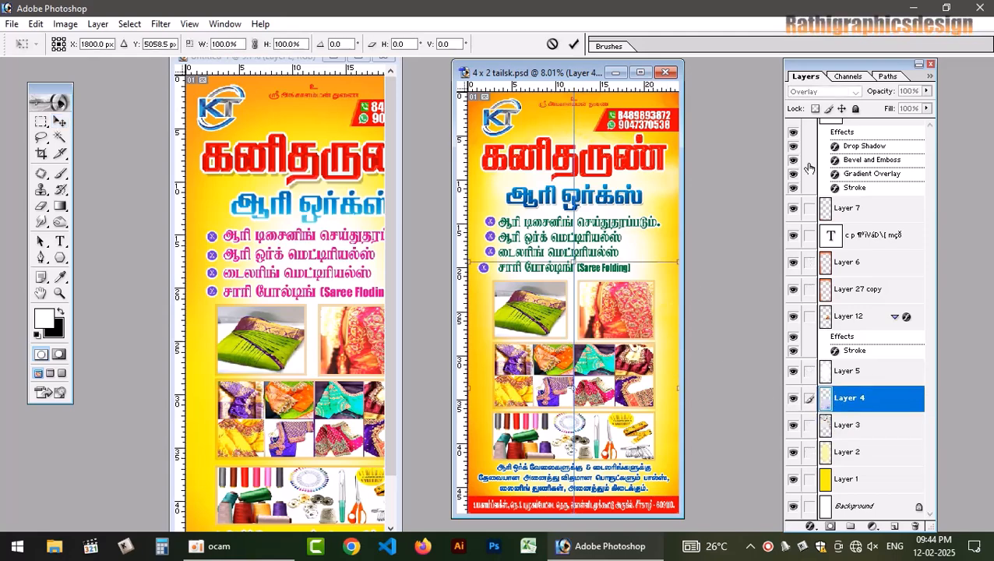
left_click_drag(678, 387, 631, 387)
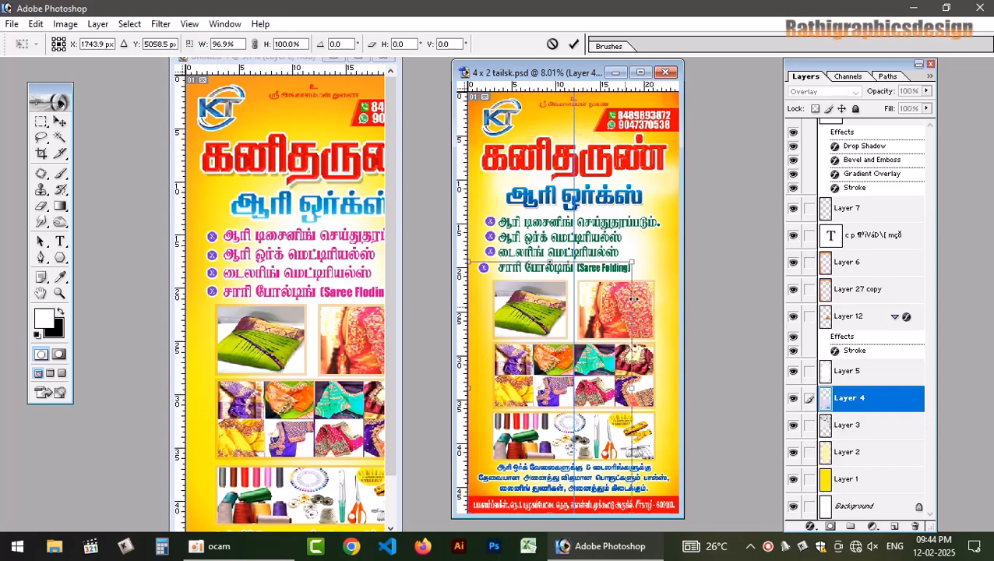
left_click_drag(590, 309, 302, 245)
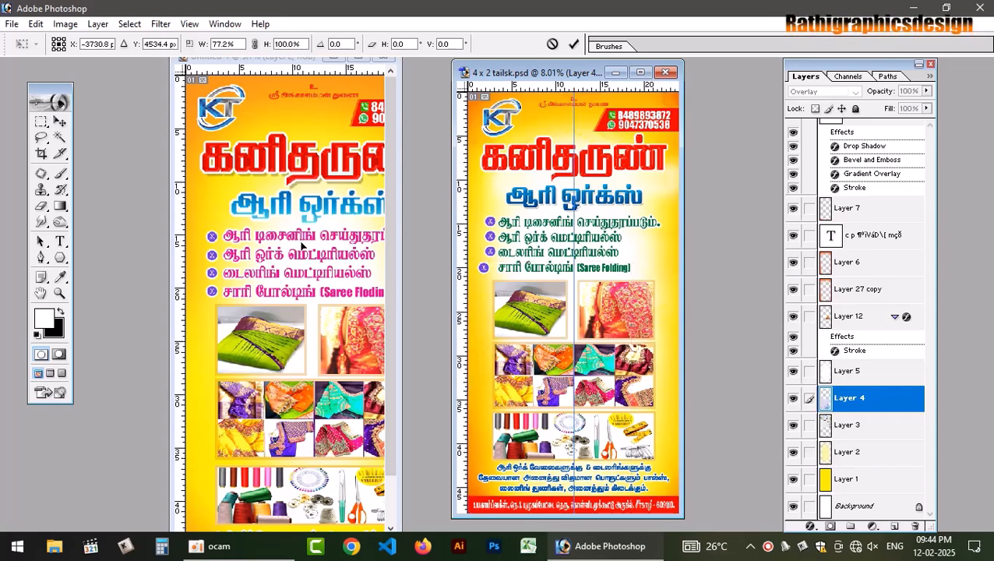
left_click(574, 44)
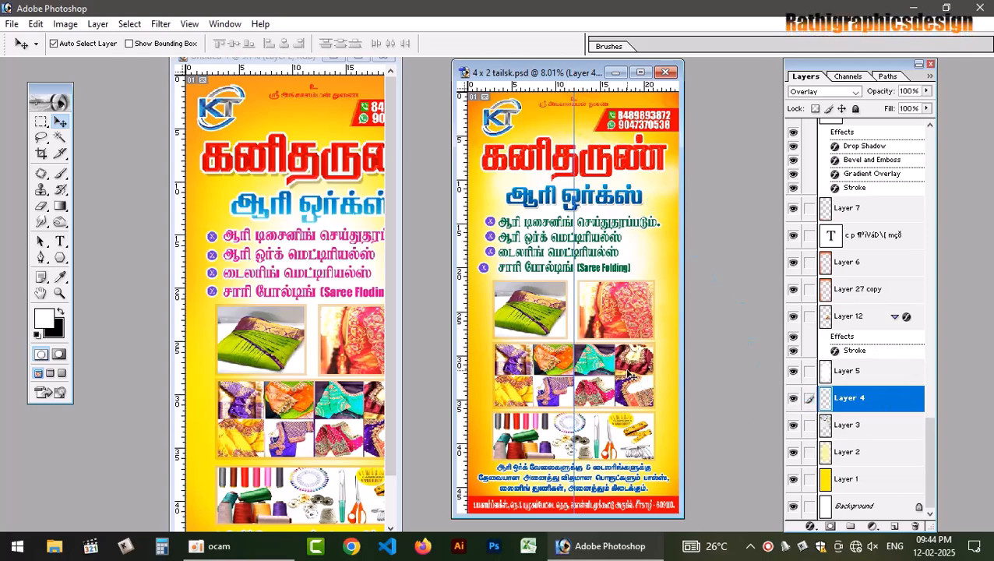
left_click(635, 311)
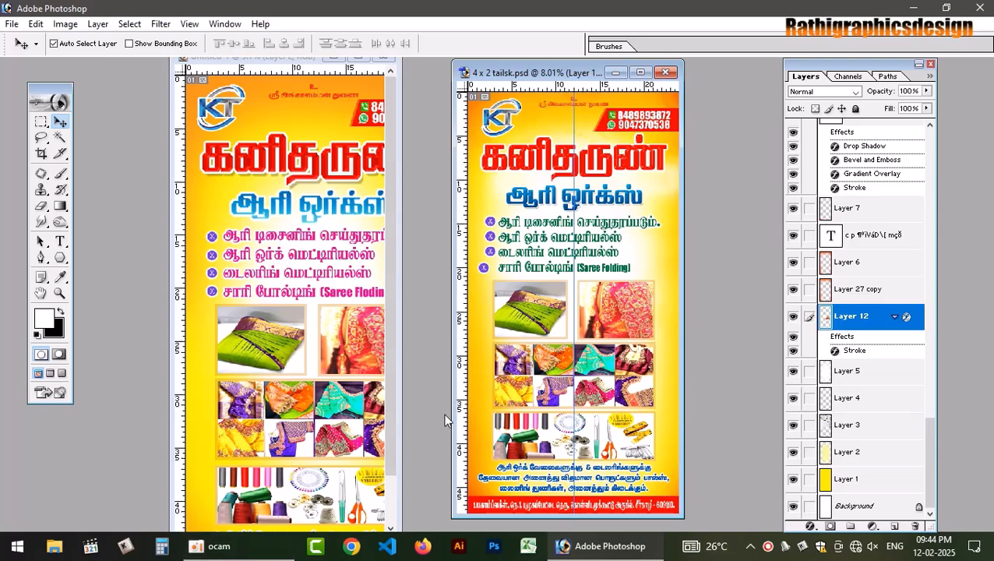
- Switch to File Explorer and open the back 1 folder inside the 2024 folder on New Volume (F:)
key("super+e")
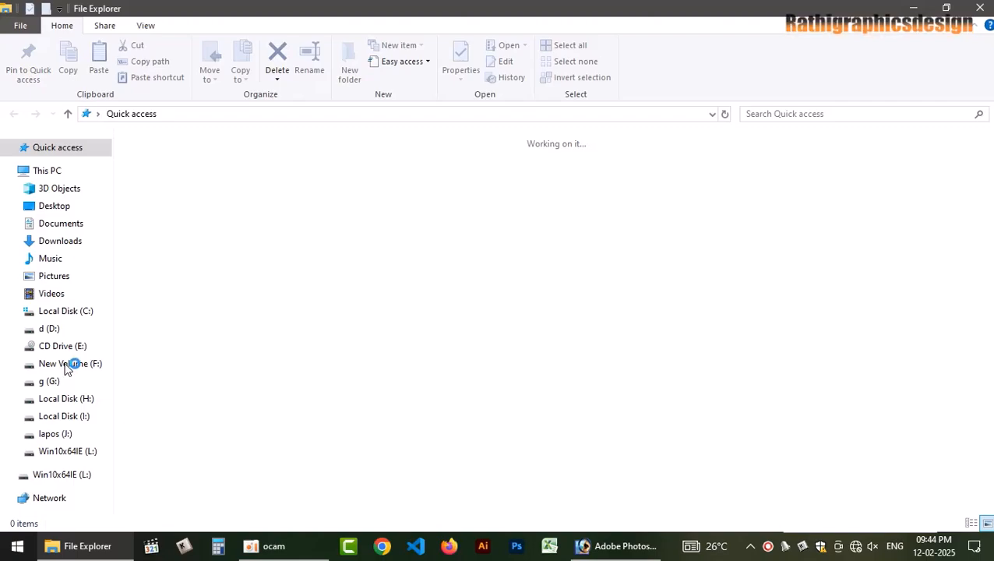
left_click(70, 364)
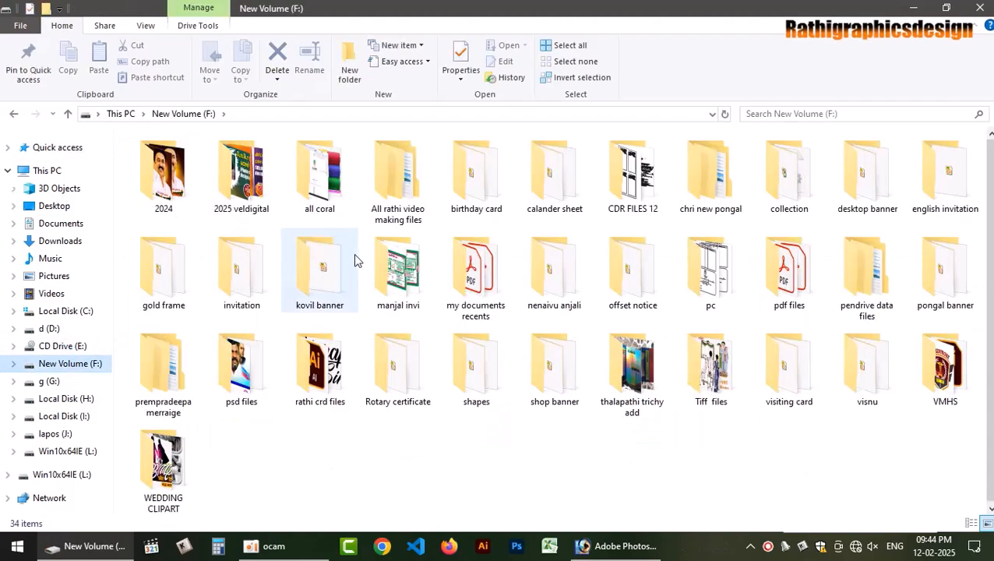
left_click(174, 183)
double_click(174, 182)
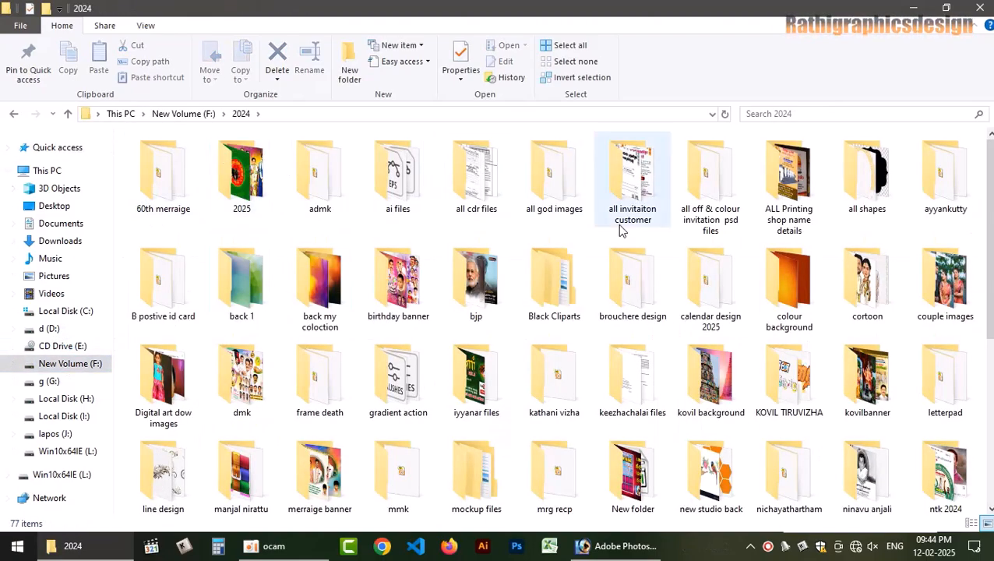
double_click(237, 291)
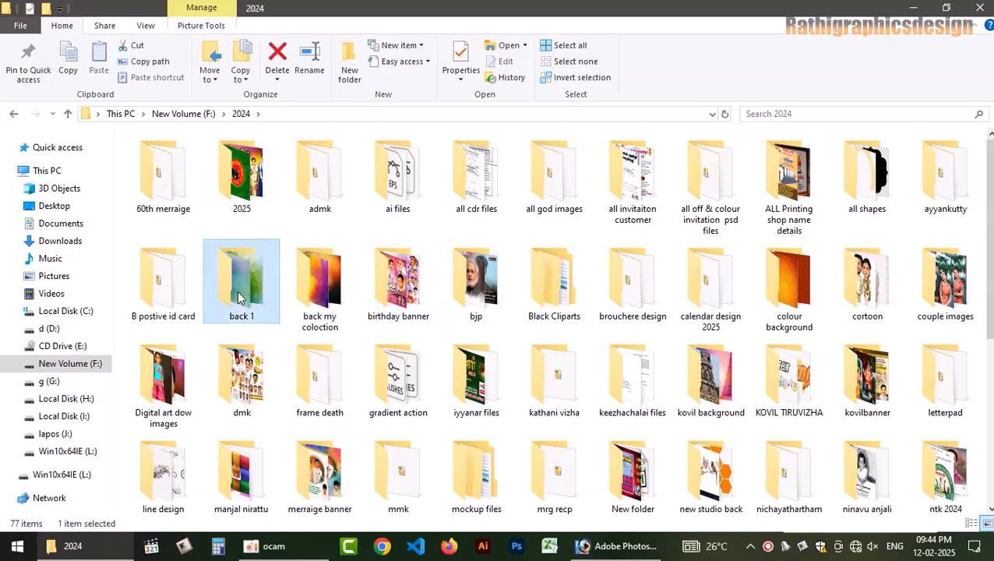
- Find the purple spiral image spiral-2703583_1280.jpg among the backgrounds and open it in Photoshop
scroll(853, 189, "down", 3)
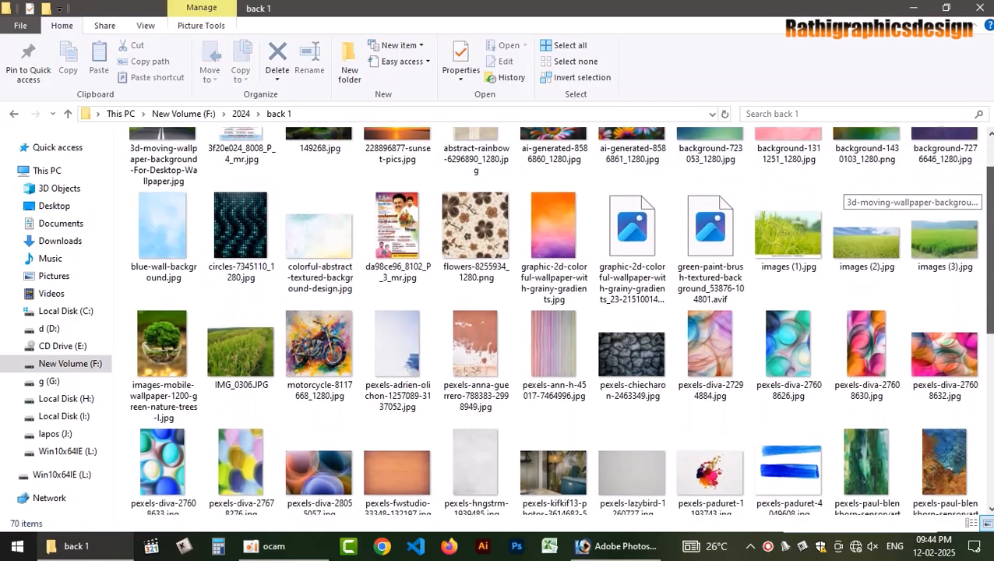
scroll(858, 191, "down", 3)
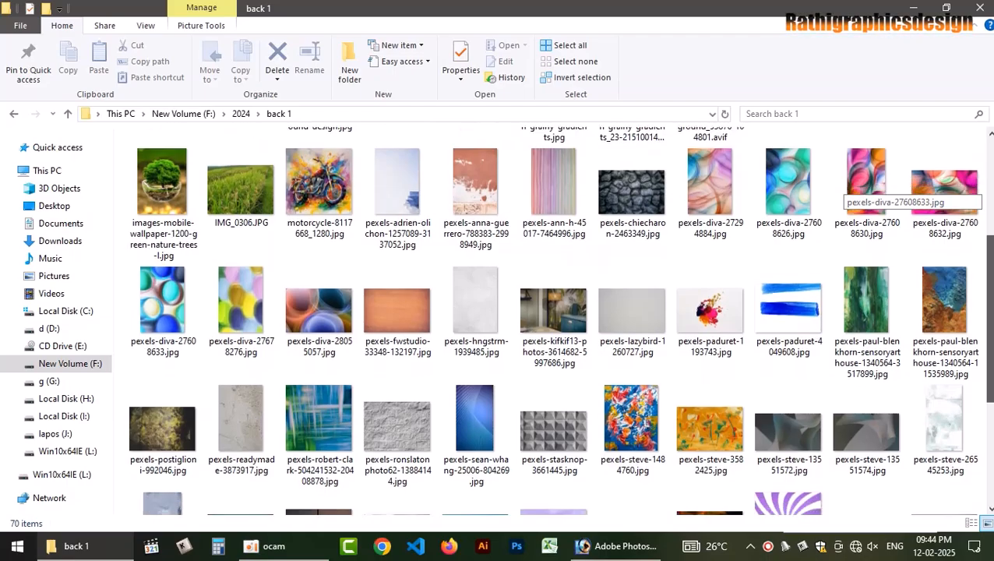
scroll(857, 191, "down", 2)
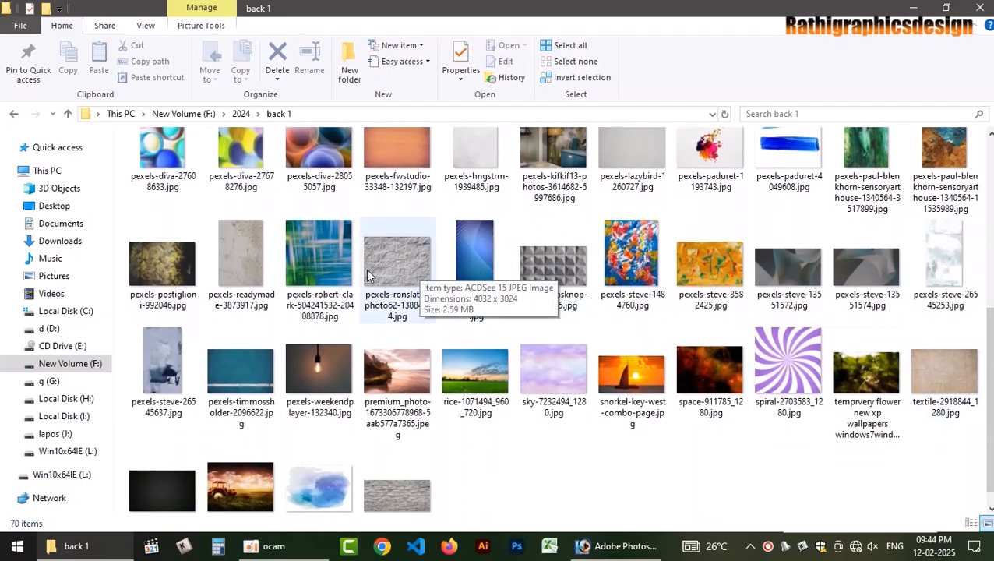
scroll(796, 339, "down", 1)
left_click_drag(795, 339, 496, 333)
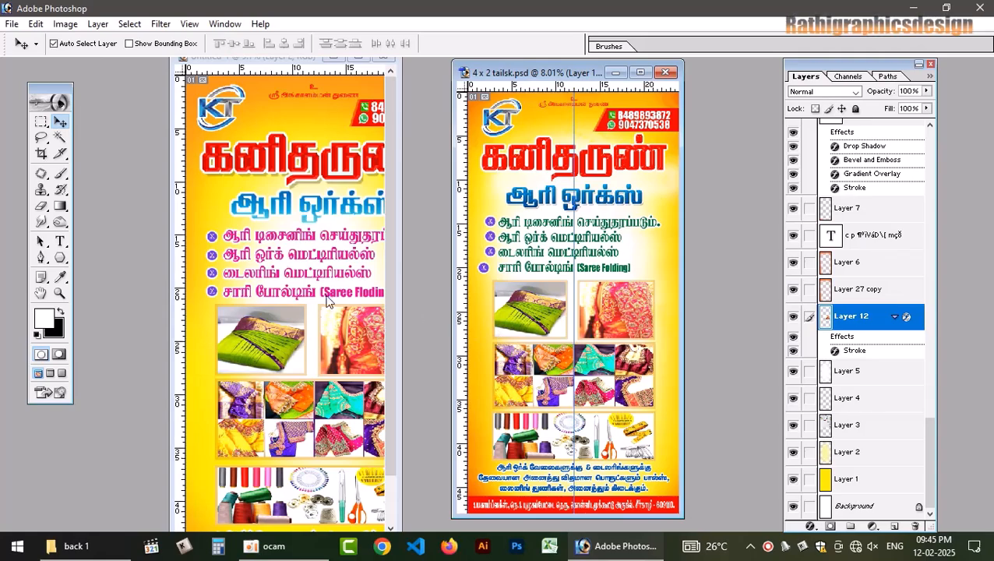
- Bring the spiral image into the Untitled-1 banner directly above the yellow background layer, and maximize the banner document
left_click_drag(328, 302, 328, 282)
left_click(361, 185)
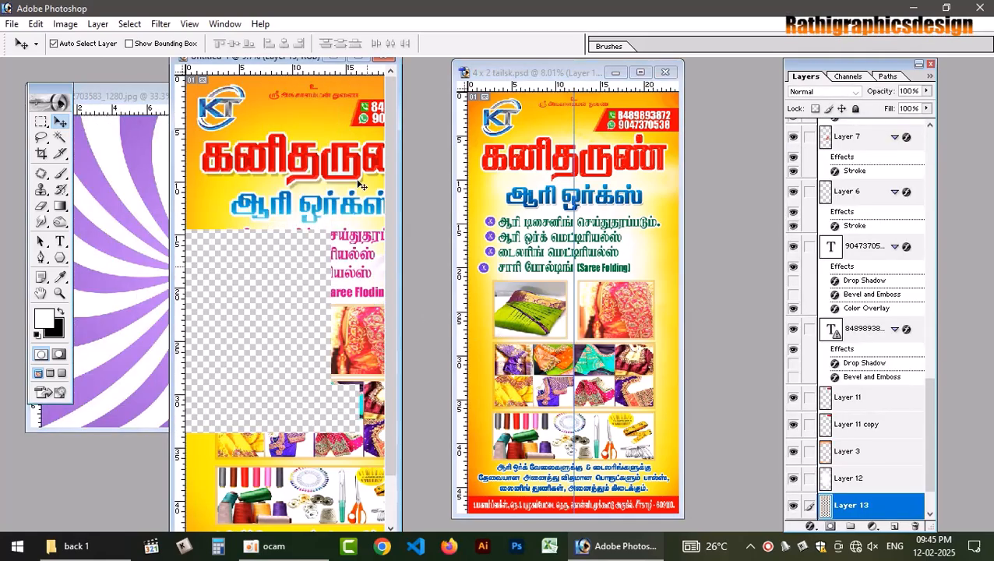
left_click(360, 60)
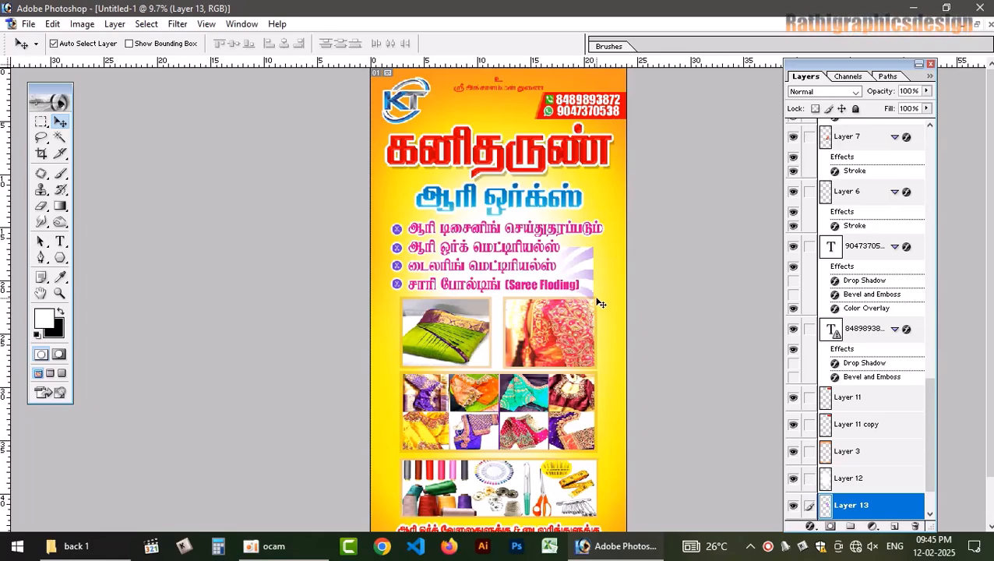
- Enlarge the spiral layer proportionally beyond the banner's width and center it behind the text and product photos
key("ctrl+t")
left_click_drag(595, 246, 689, 152)
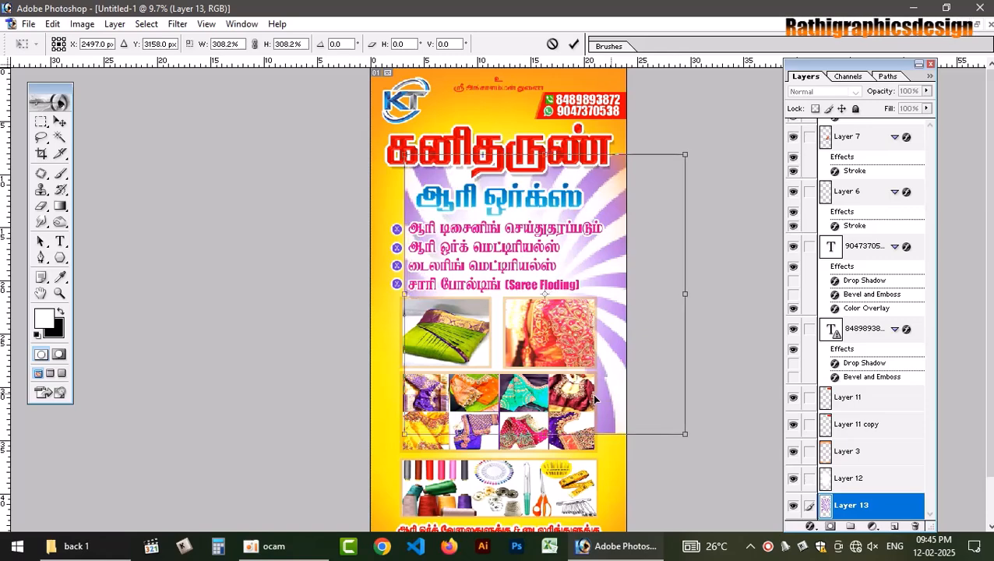
left_click_drag(615, 393, 566, 430)
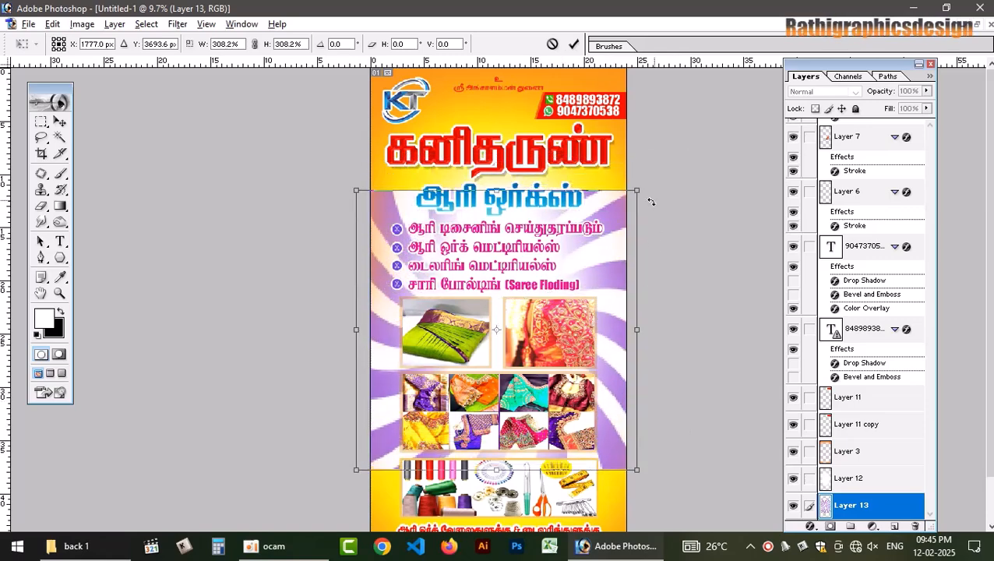
left_click_drag(636, 190, 686, 120)
key("Return")
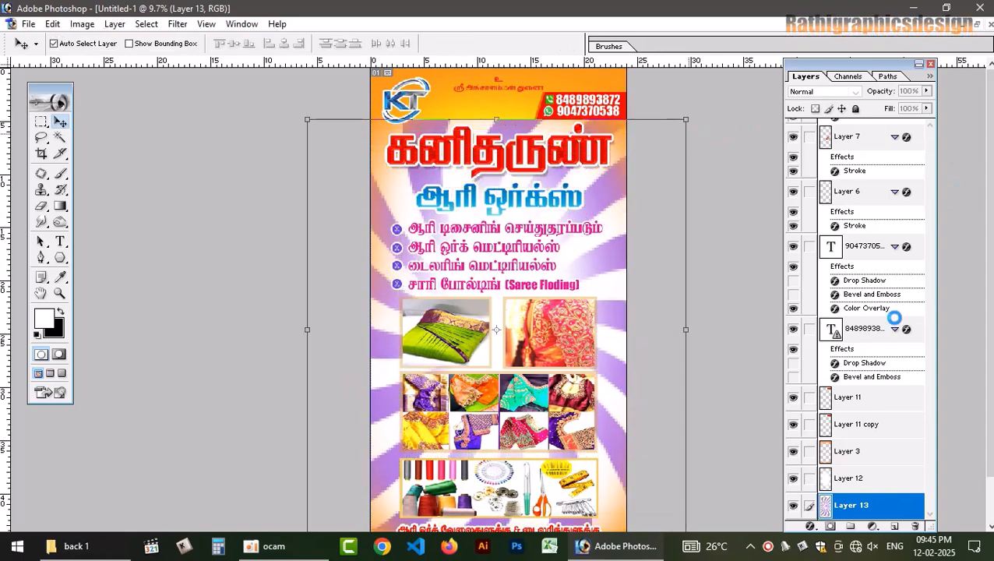
- Try out the blend modes on the spiral layer, settle on Luminosity, and lower the layer's fill to 13%
left_click(829, 93)
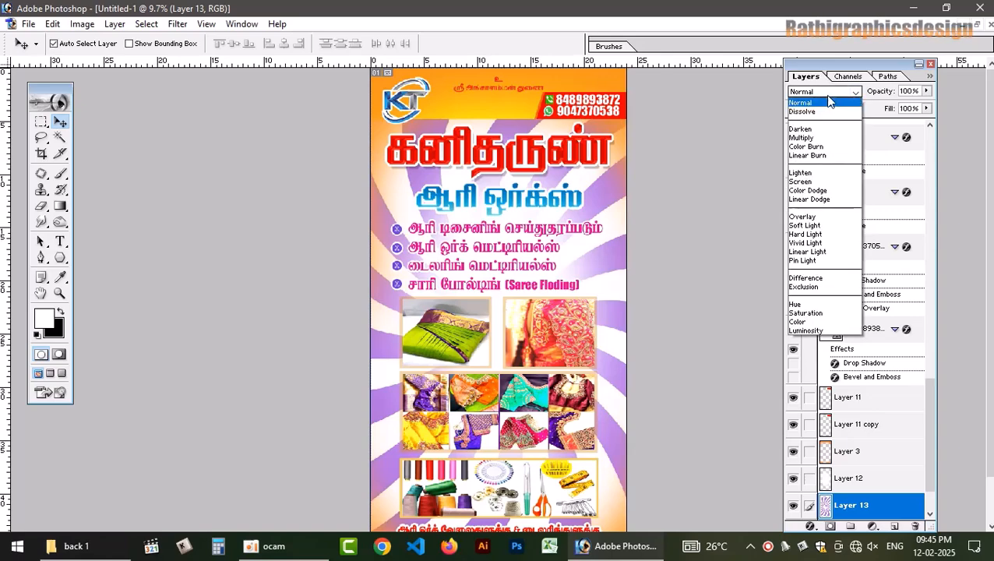
left_click(830, 101)
key("Down")
key("Down")
key("Down")
key("Down")
key("Down")
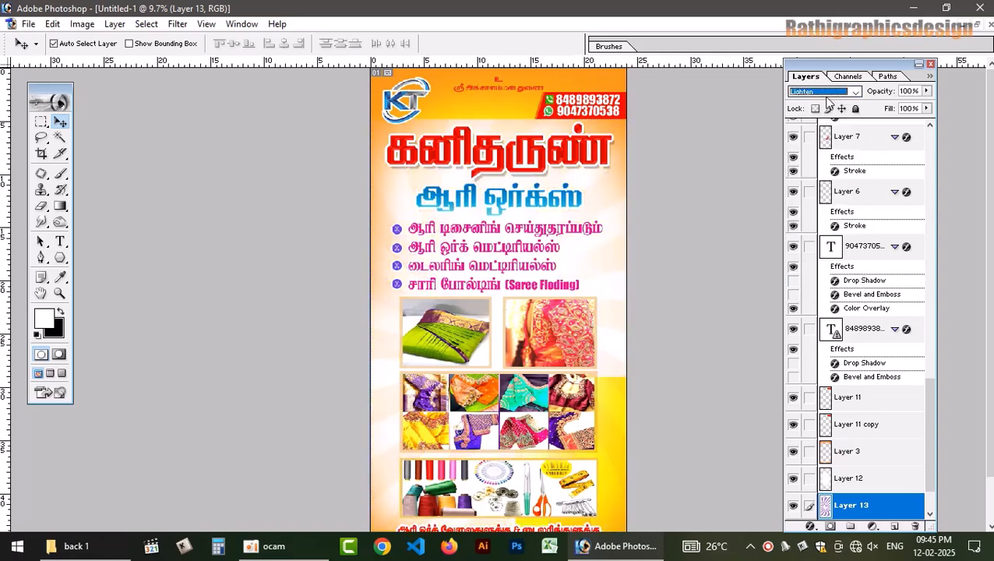
key("Down")
key("Down")
key("Down")
key("Down")
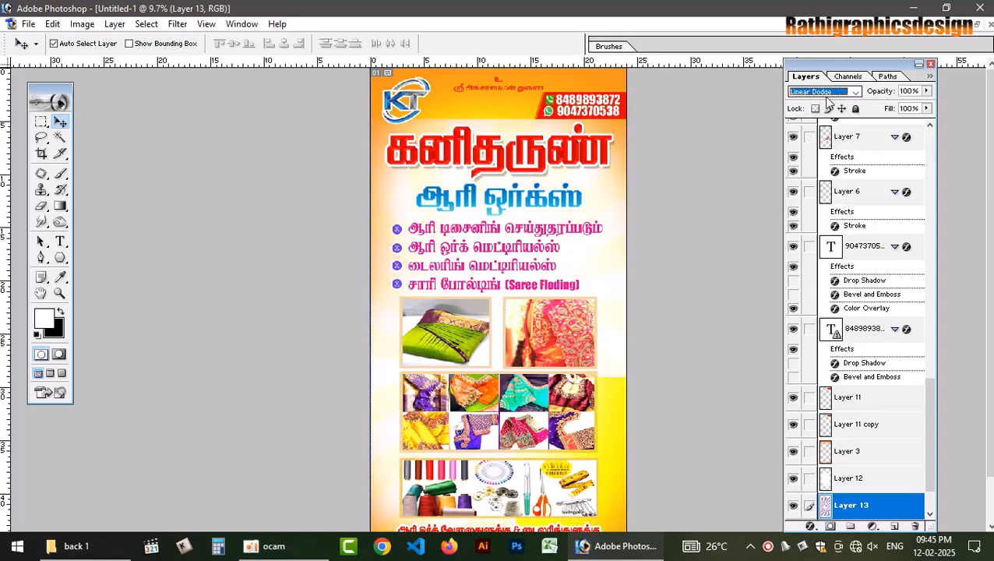
key("Down")
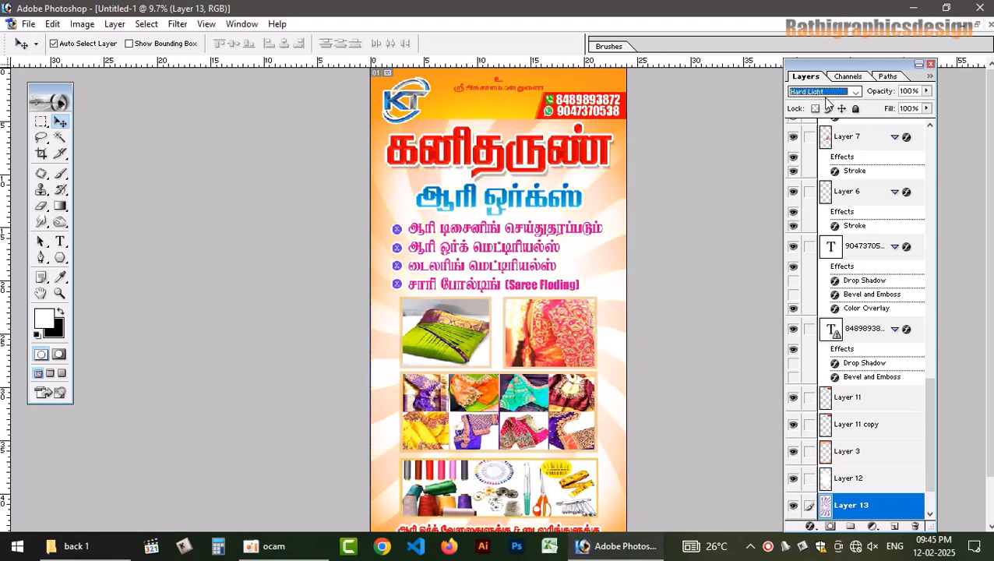
key("Down")
key("Down")
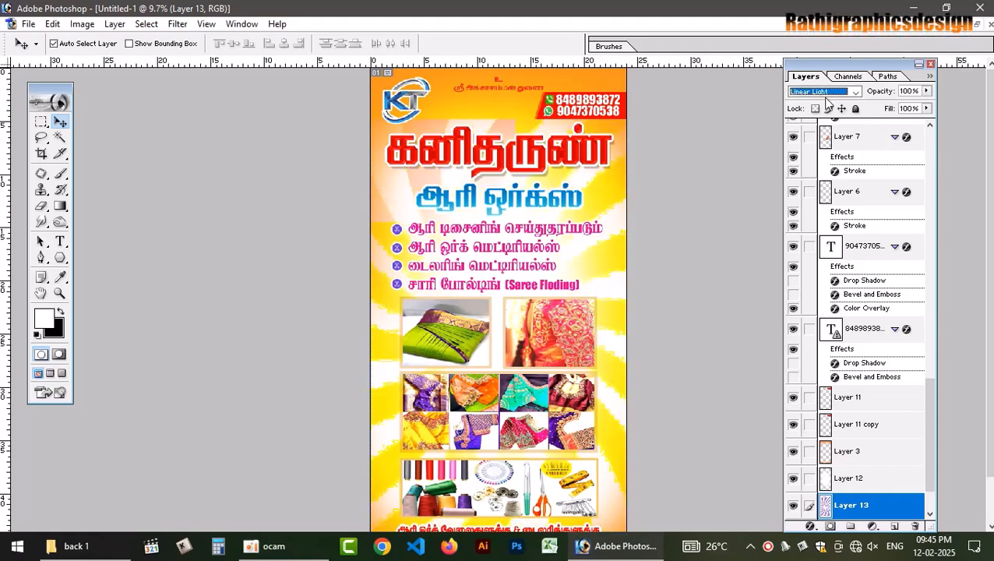
key("Down")
key("Down")
key("Down")
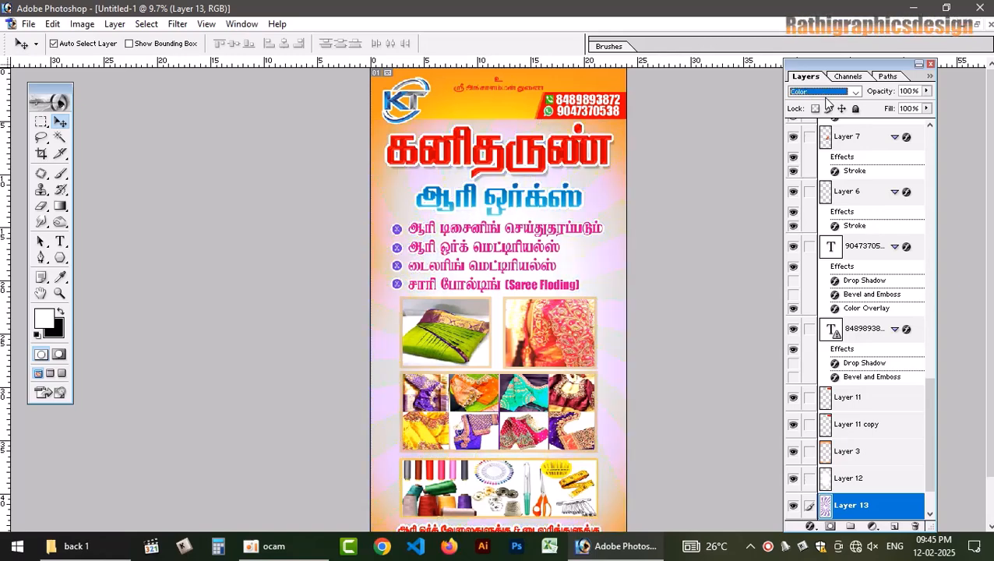
key("Down")
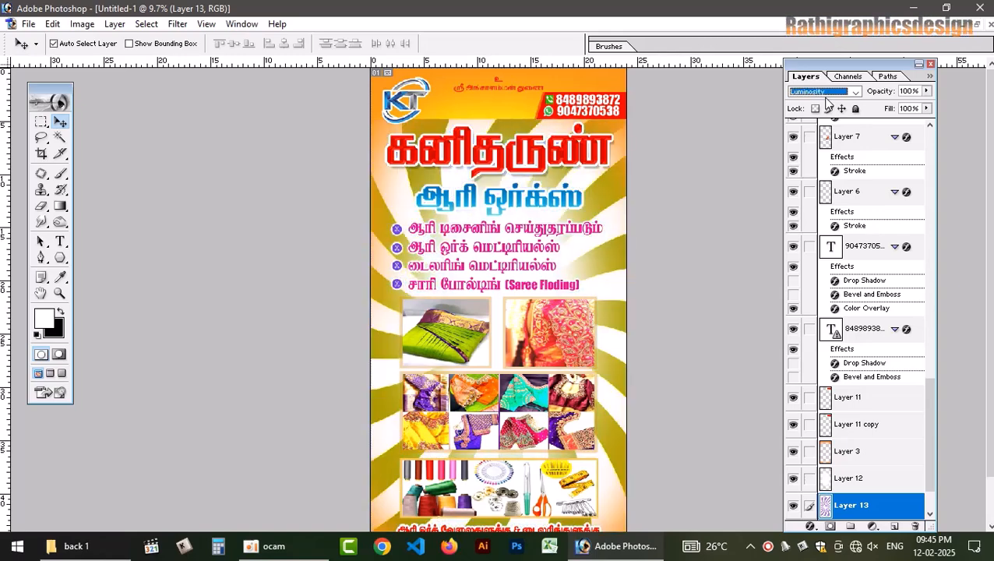
left_click(926, 108)
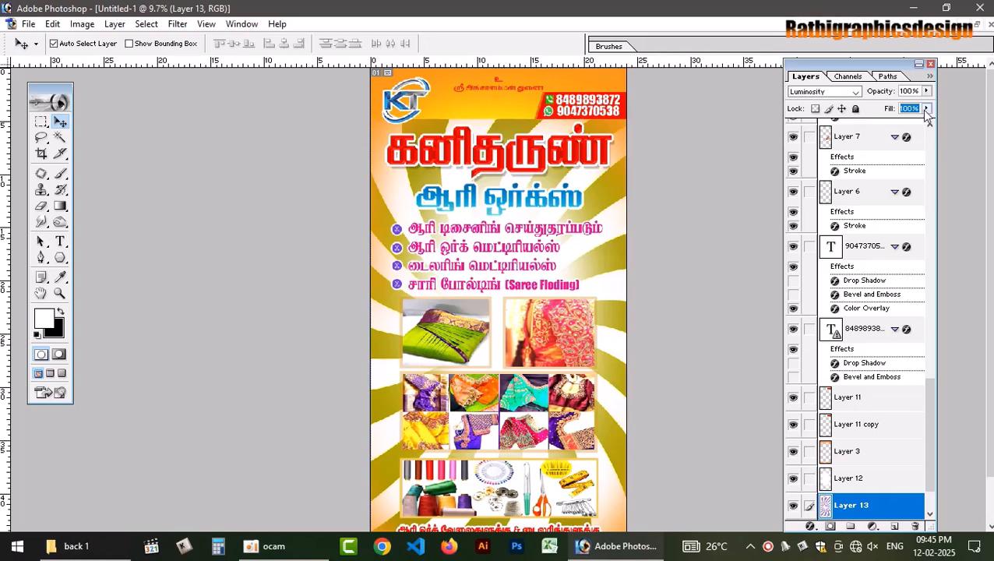
left_click_drag(927, 108, 863, 127)
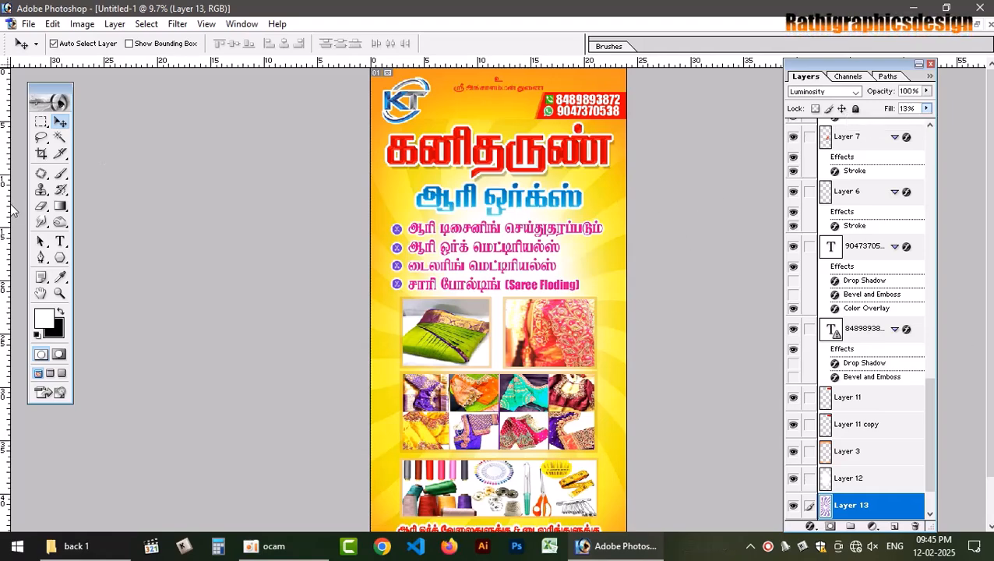
left_click(41, 205)
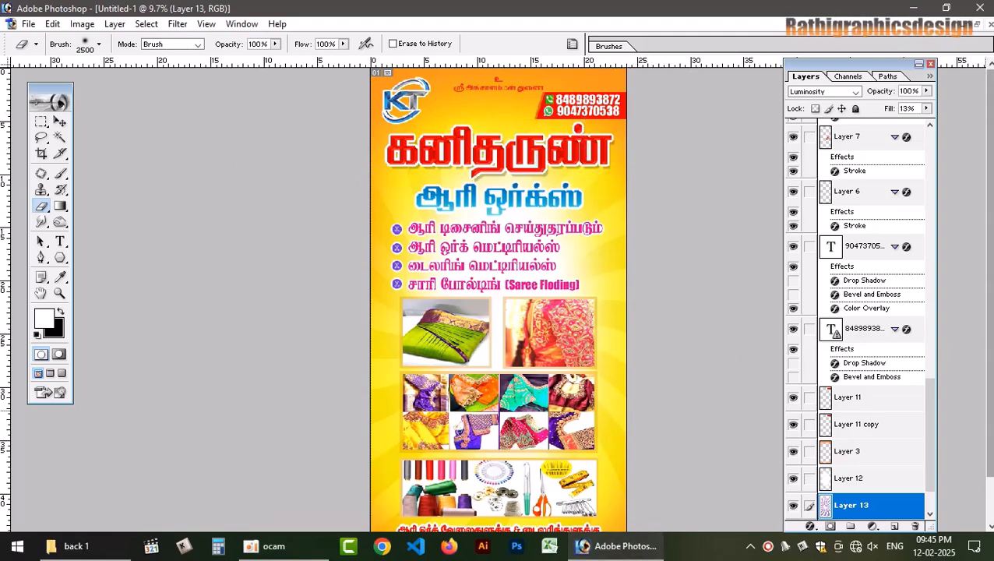
scroll(633, 530, "down", 2)
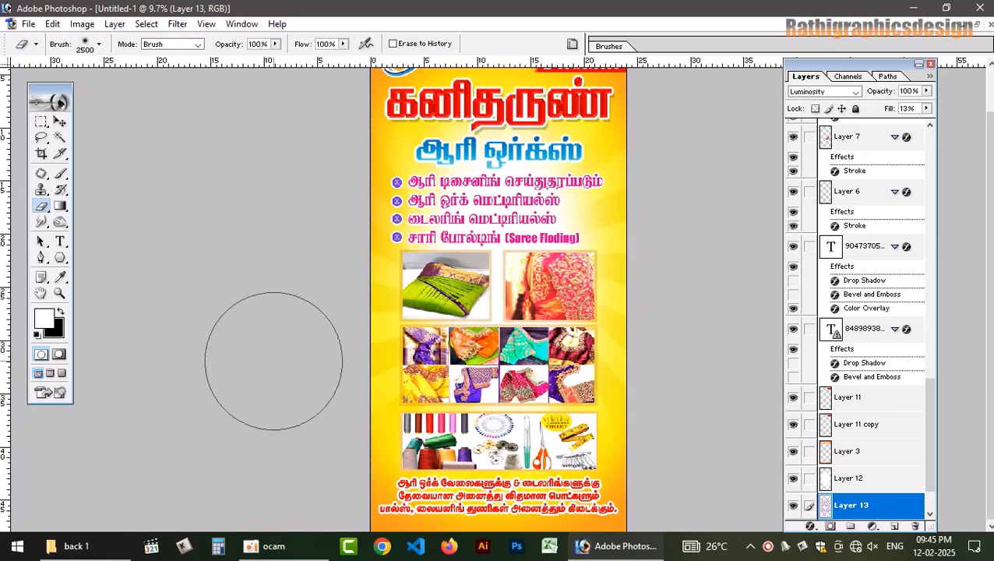
key("ctrl+0")
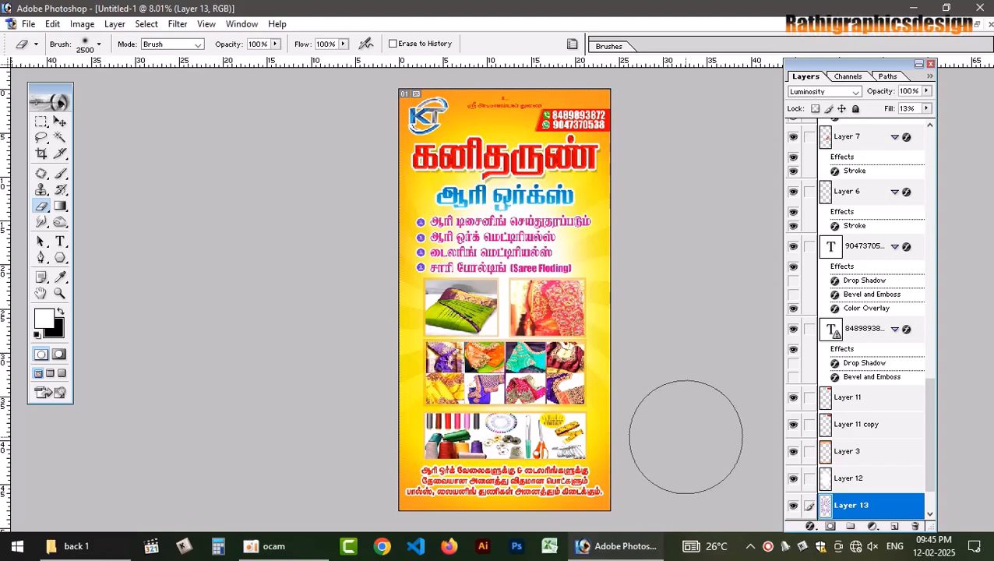
- Select the orange edge layer (Layer 3), check its effect by toggling its visibility, and darken its RGB curve from input 141 to output 106
key("v")
left_click(590, 510)
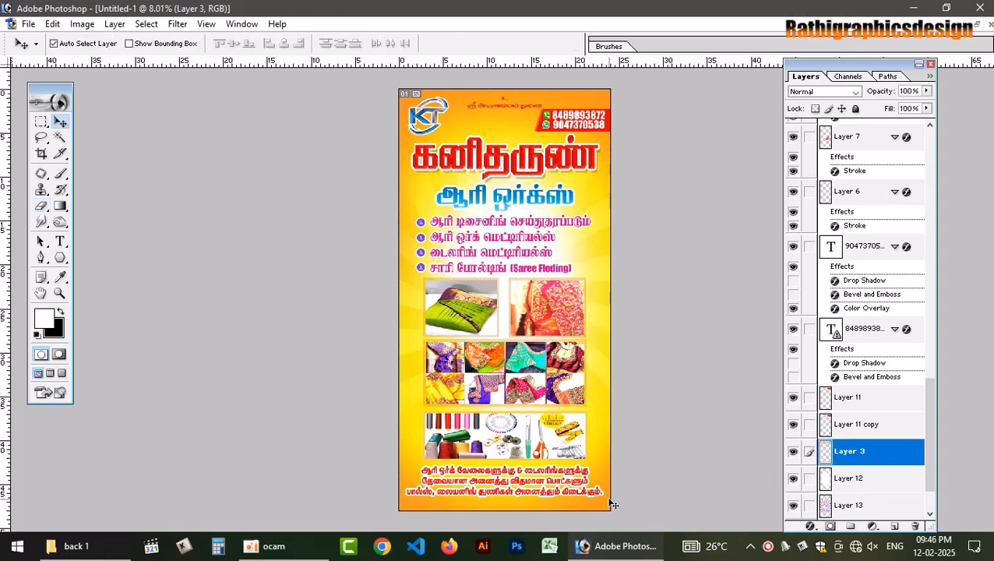
left_click(793, 453)
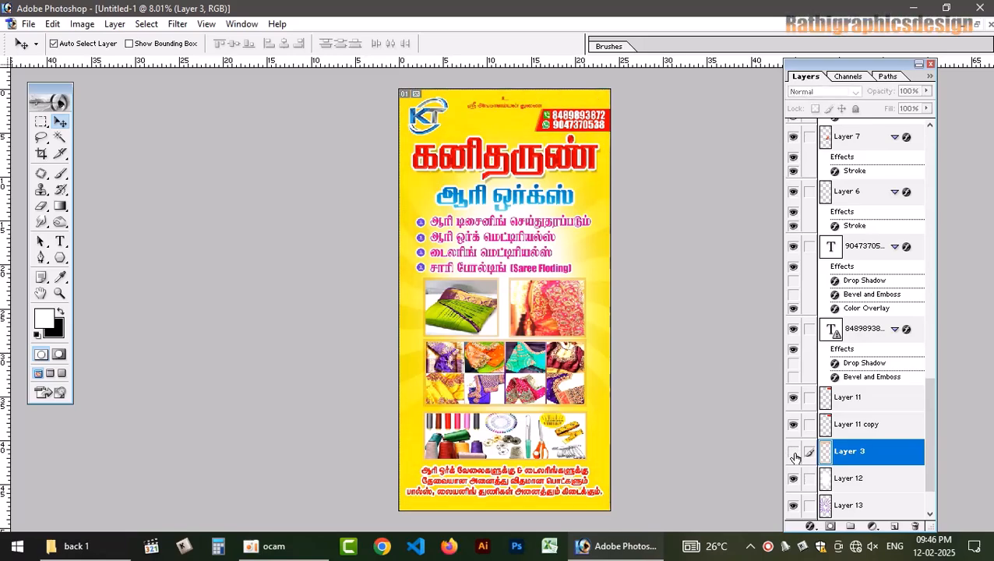
left_click(793, 453)
key("ctrl+m")
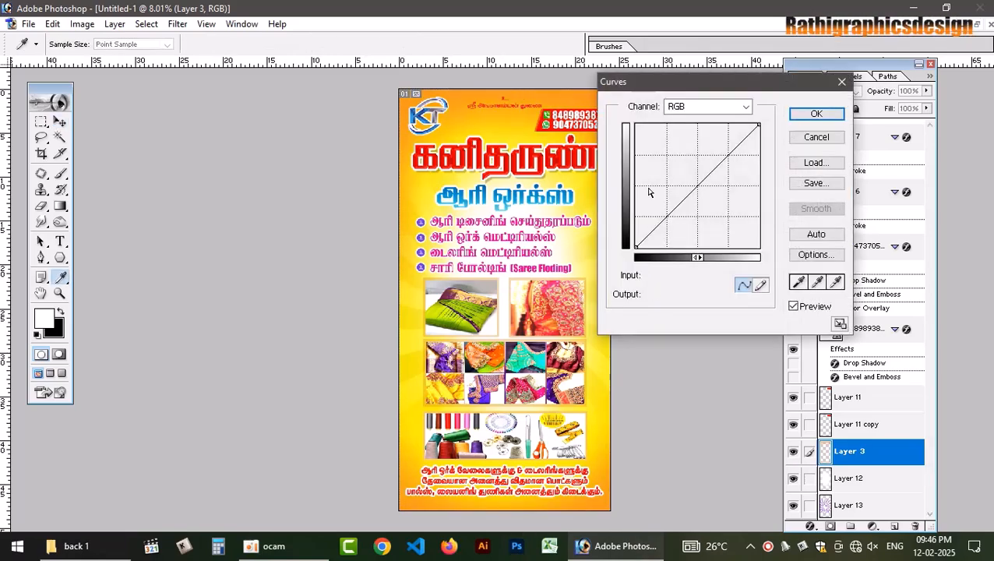
left_click_drag(696, 189, 702, 195)
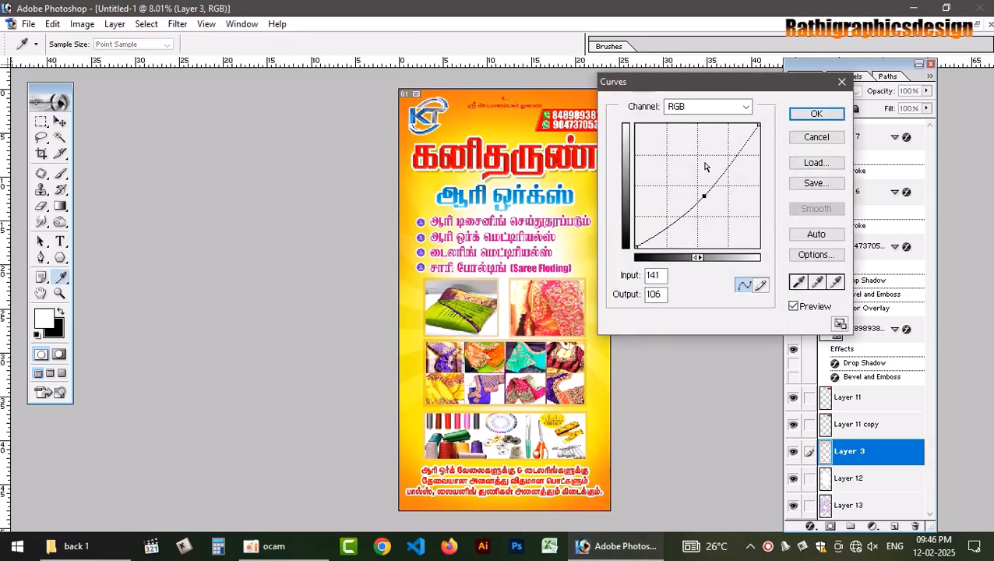
- Lower the Blue channel curve of the orange edge layer from input 152 to output 82 and apply the Curves adjustment
left_click(739, 106)
left_click(706, 155)
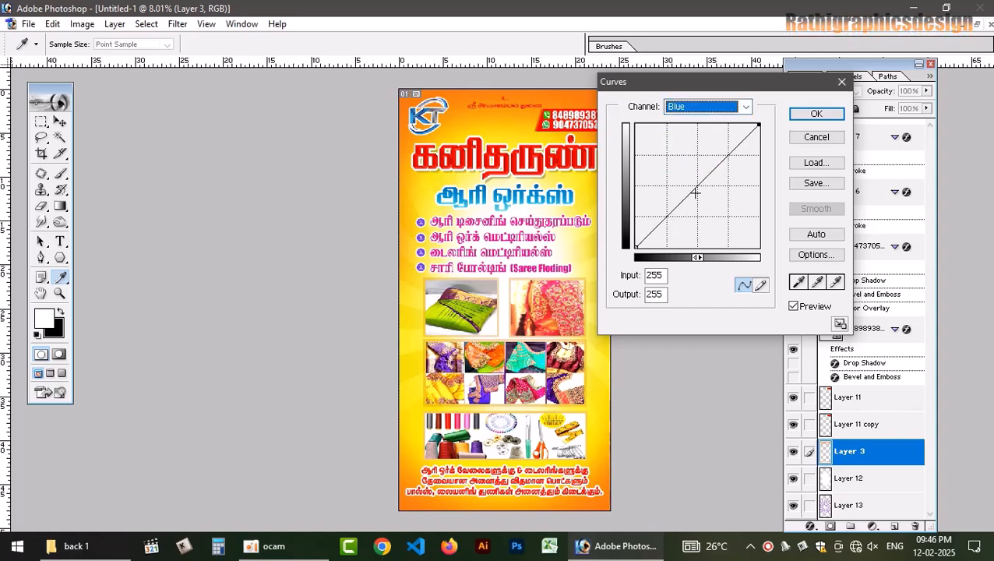
left_click_drag(697, 194, 709, 208)
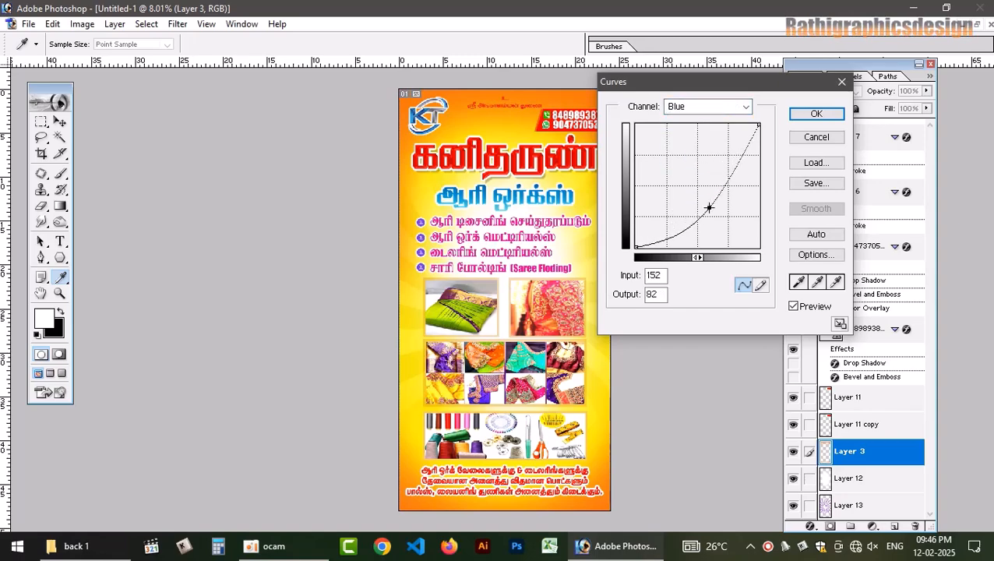
left_click(815, 115)
key("v")
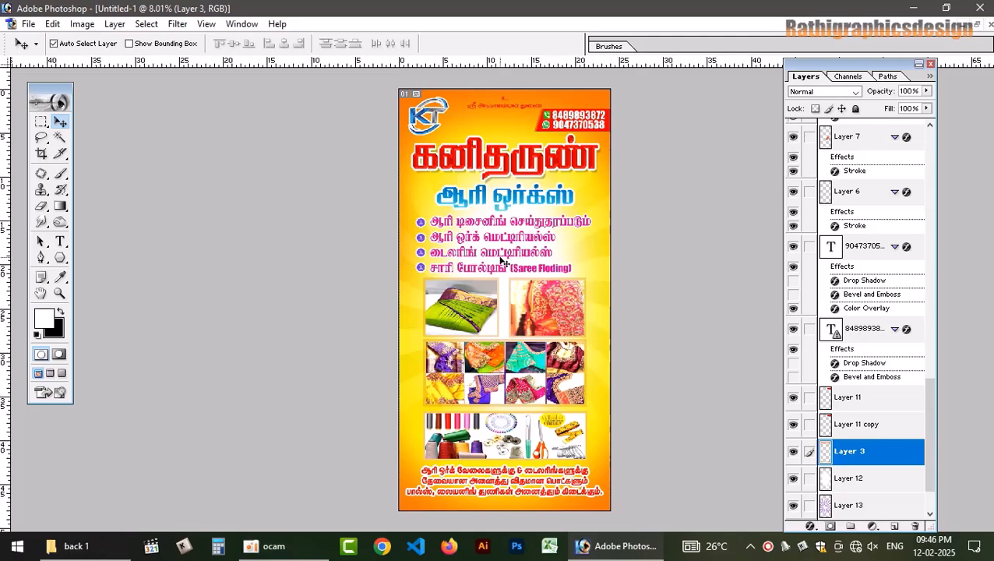
left_click(576, 143)
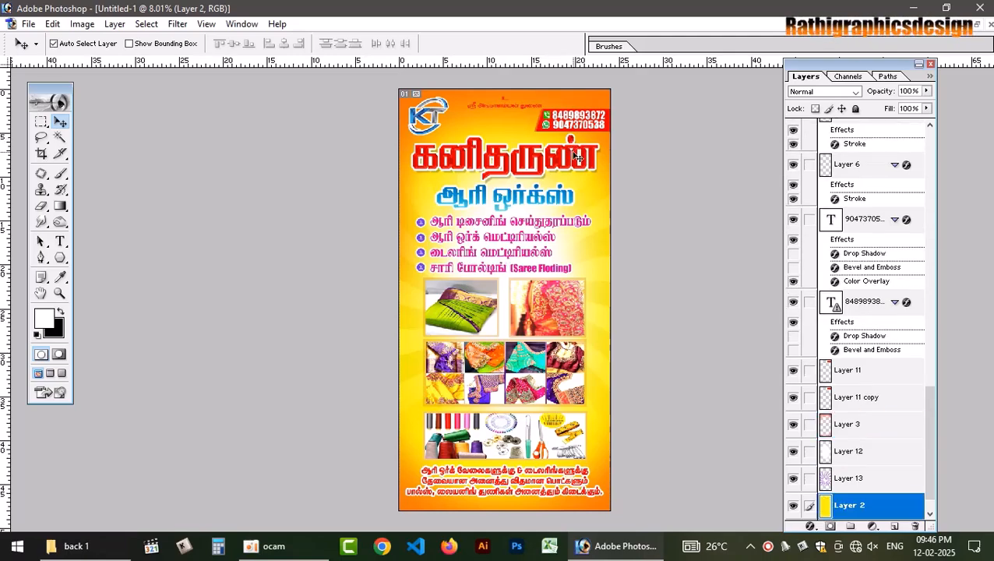